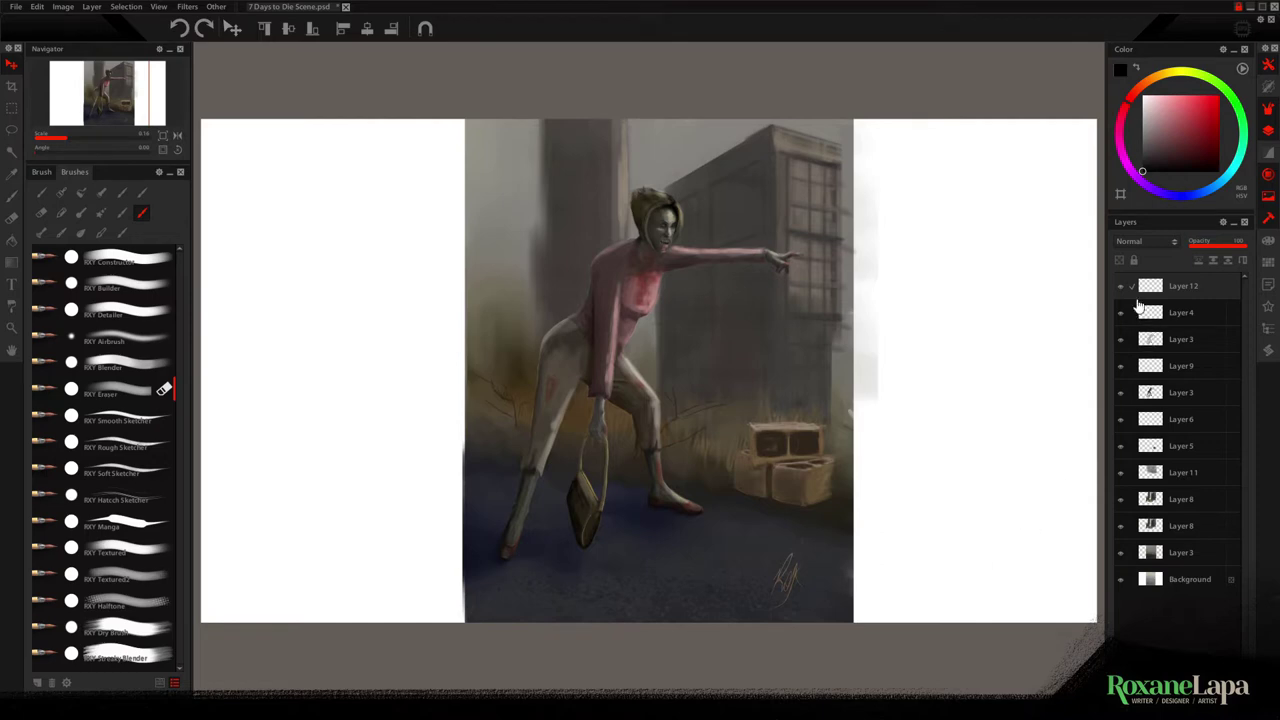
Hide Layer 12, add a new layer at the top of the stack and choose the RXY Constructor brush
click(1120, 286)
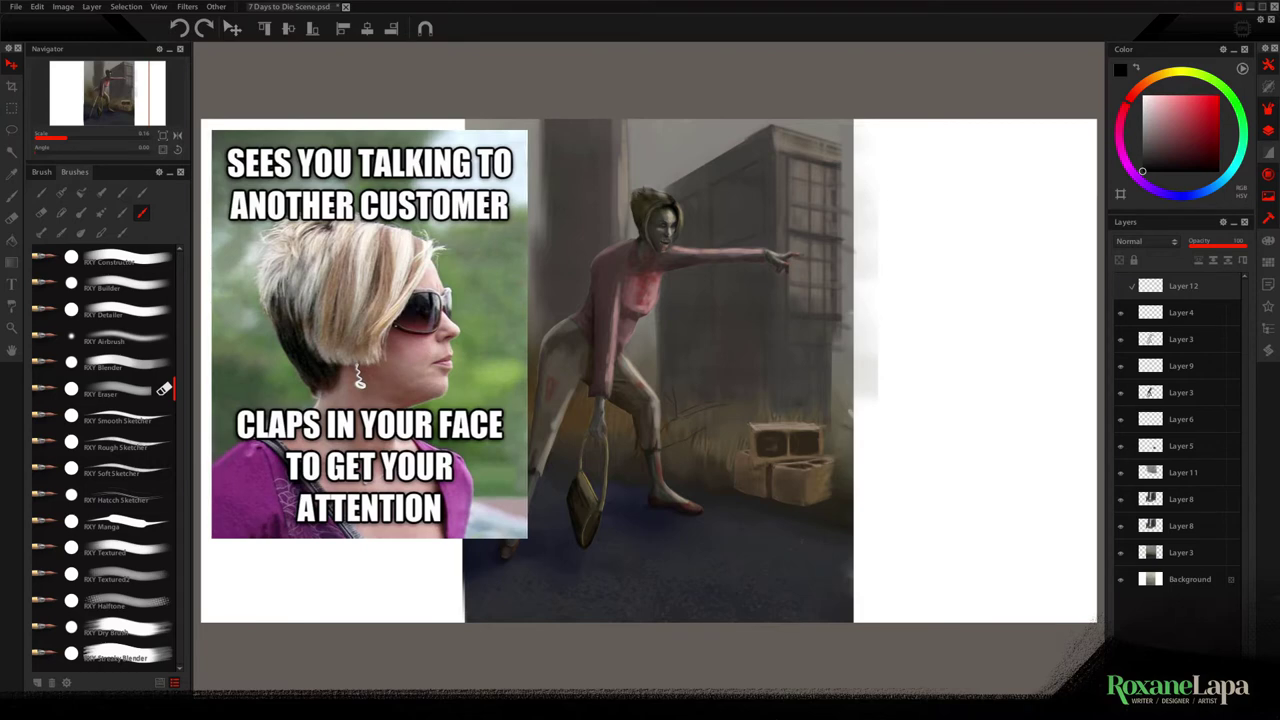
click(1121, 682)
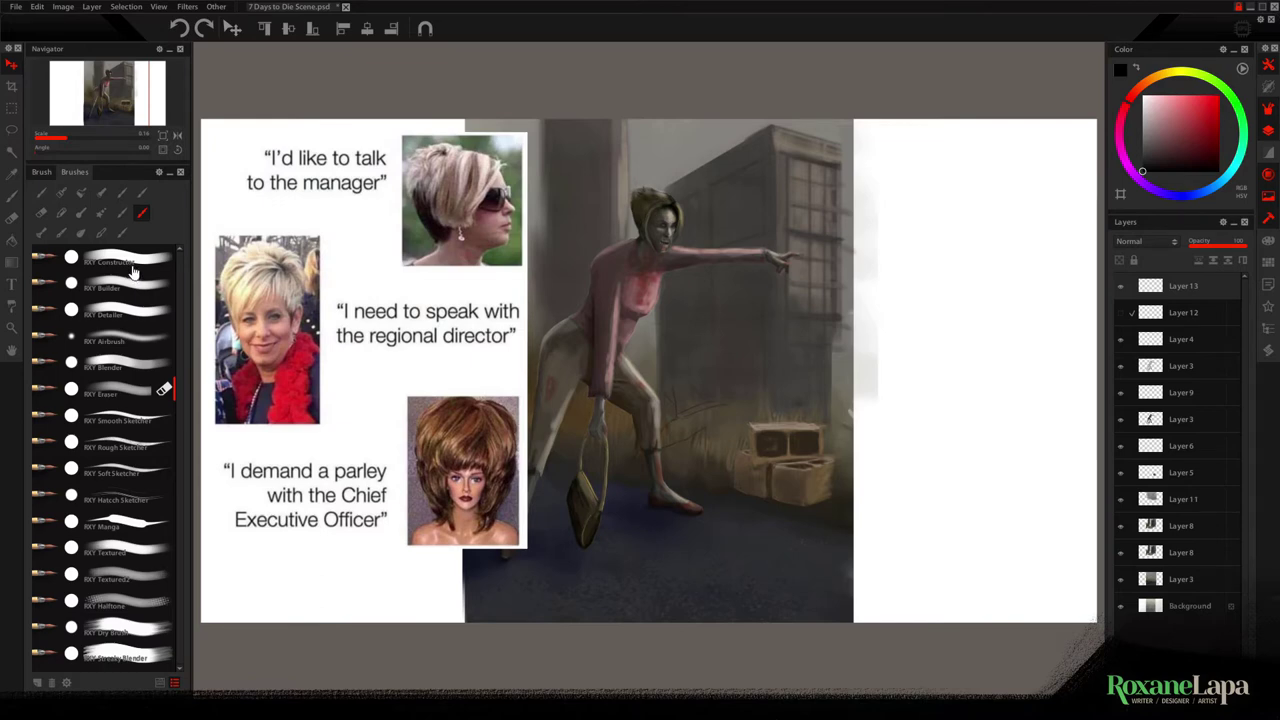
click(140, 276)
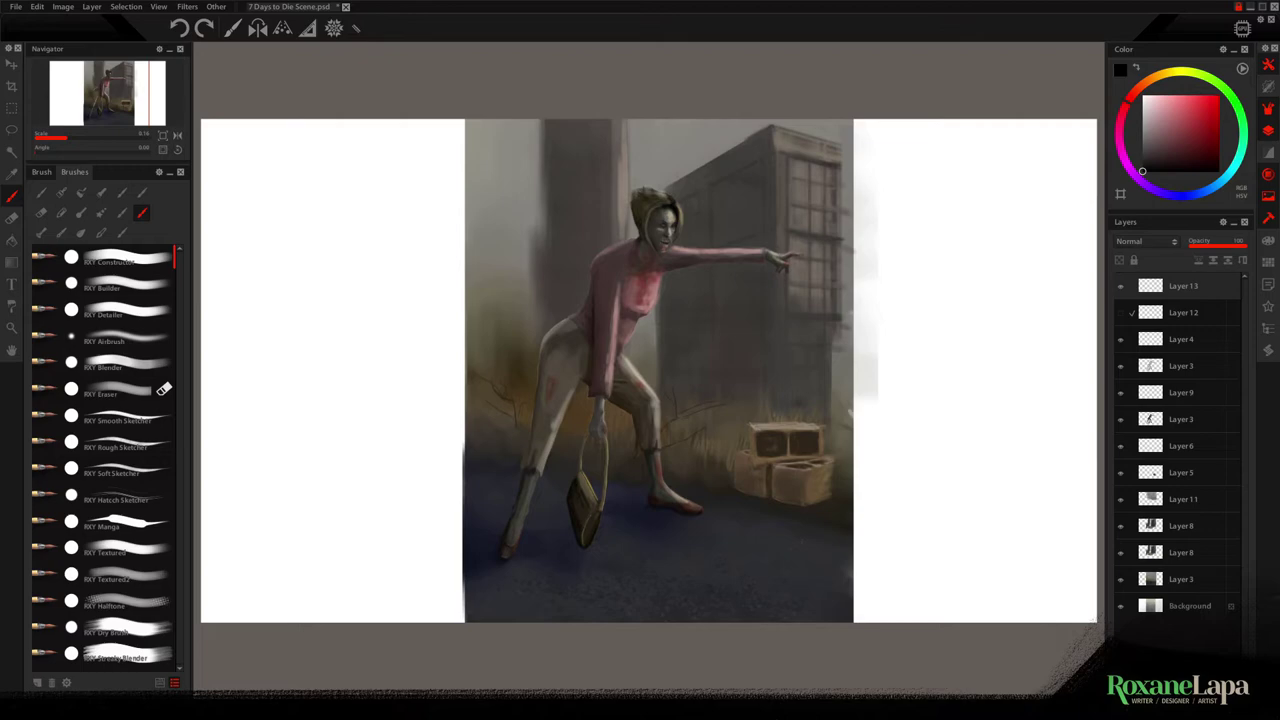
Block in a rough black standing figure with head, torso and two legs on the white area beside the building
drag(0, 100, 603, 10)
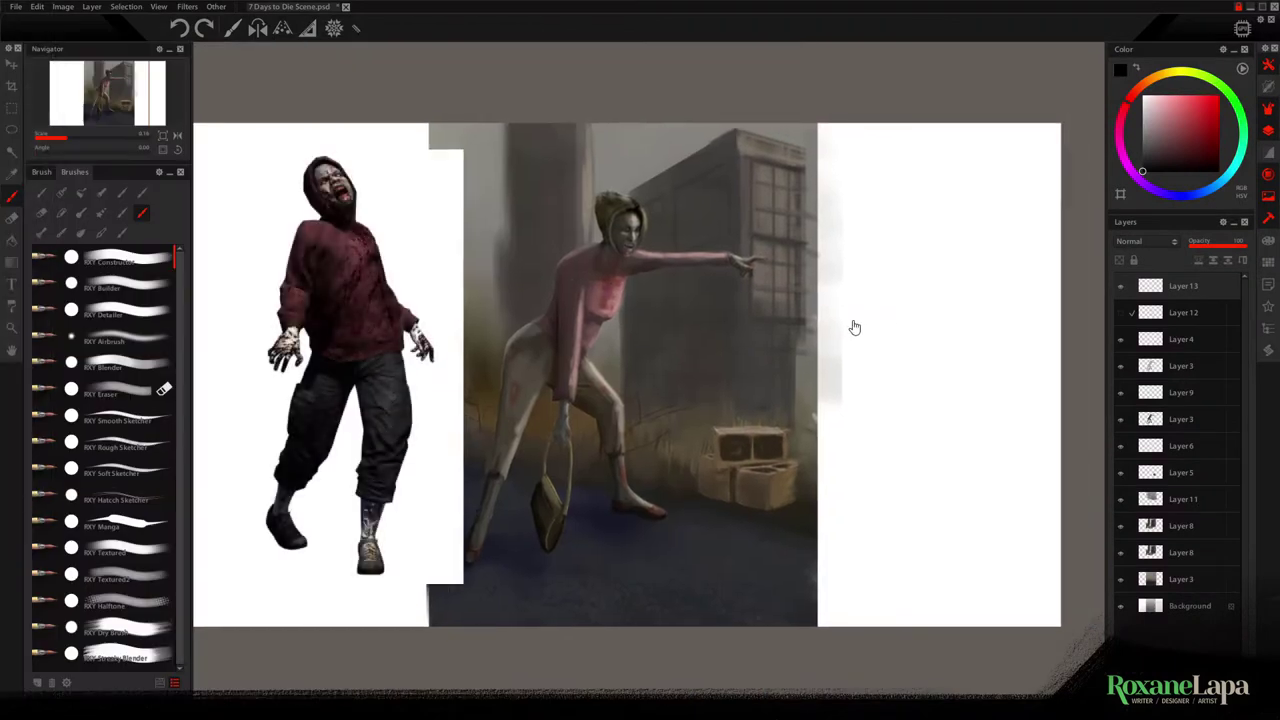
drag(807, 328, 714, 325)
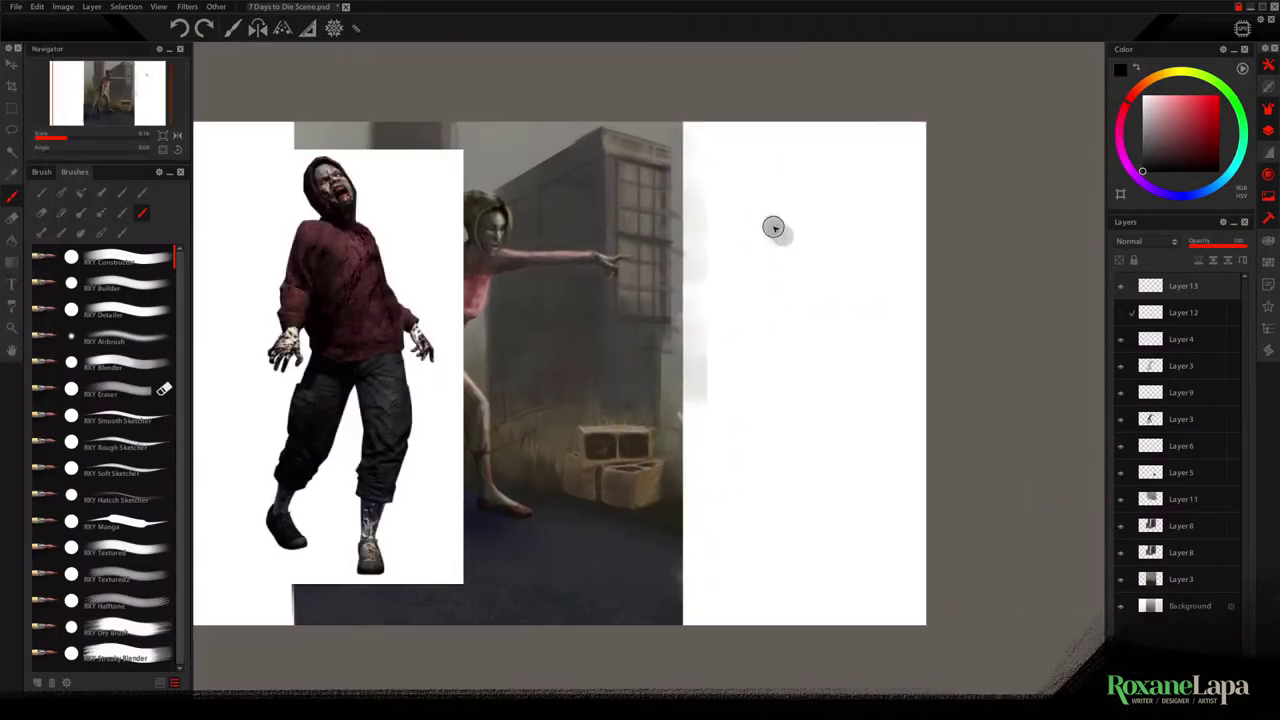
mouse_move(778, 234)
mouse_down()
mouse_move(759, 255)
mouse_move(778, 258)
mouse_move(761, 260)
mouse_move(803, 294)
mouse_move(774, 265)
mouse_move(761, 296)
mouse_move(780, 308)
mouse_move(795, 286)
mouse_move(816, 303)
mouse_move(801, 290)
mouse_move(807, 335)
mouse_move(772, 285)
mouse_move(770, 344)
mouse_move(794, 318)
mouse_move(785, 298)
mouse_move(783, 346)
mouse_move(760, 382)
mouse_move(790, 320)
mouse_move(815, 358)
mouse_move(800, 349)
mouse_move(807, 390)
mouse_move(798, 342)
mouse_move(704, 534)
mouse_up()
key(ctrl+t)
key(Return)
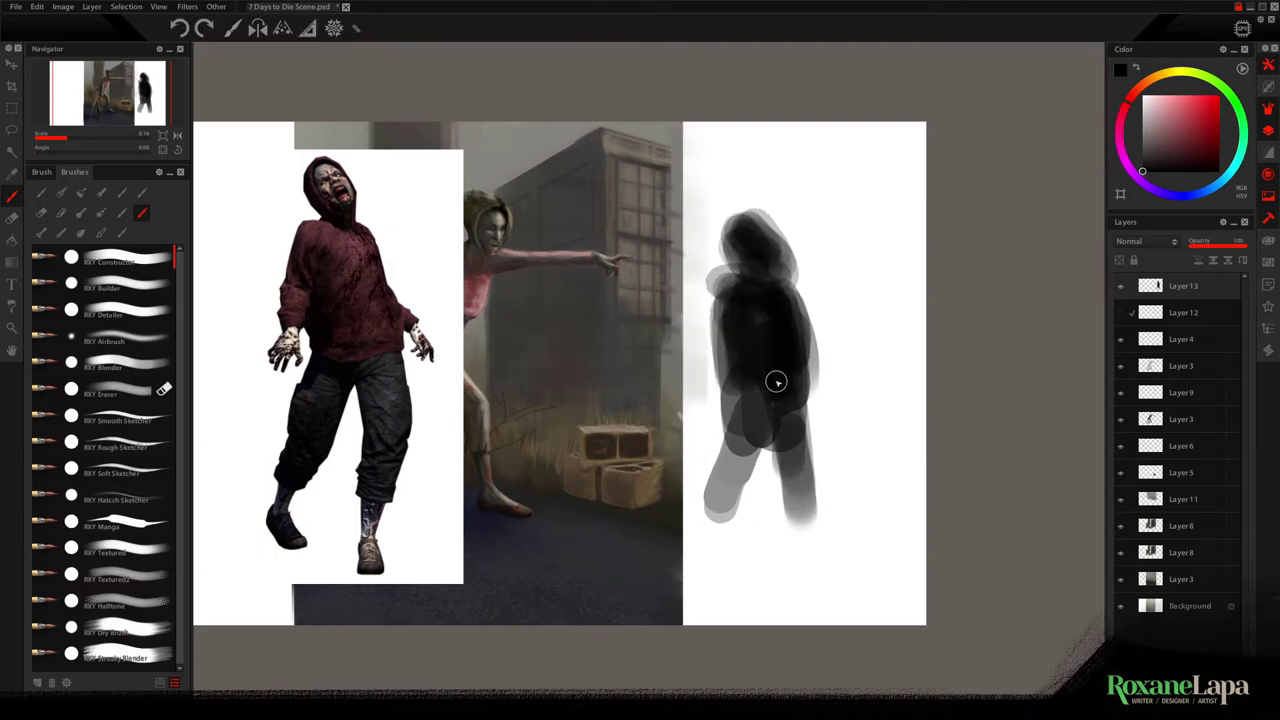
Build up the figure into a solid black silhouette with hanging arms, bent legs and feet
scroll(698, 349, up, 1)
drag(776, 349, 764, 319)
key(v)
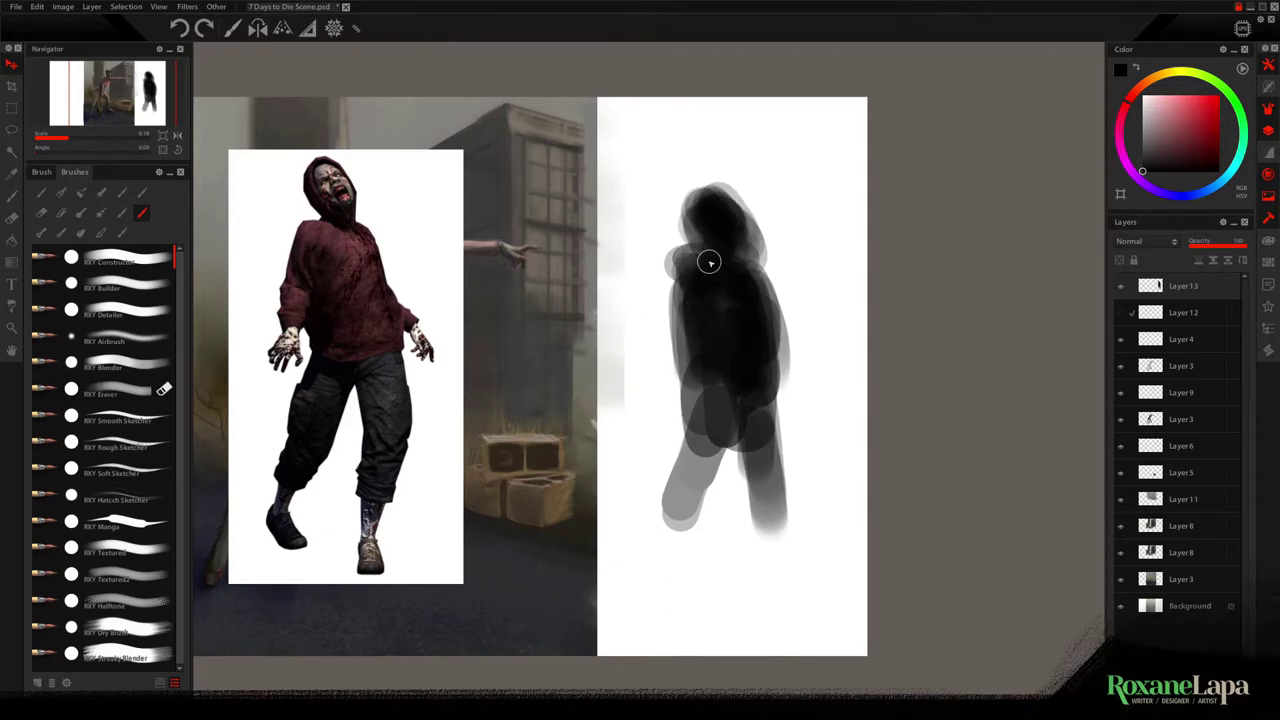
mouse_move(689, 306)
mouse_down()
mouse_move(656, 425)
mouse_move(671, 373)
mouse_move(658, 420)
mouse_up()
drag(749, 311, 801, 402)
mouse_move(722, 428)
mouse_down()
mouse_move(701, 370)
mouse_move(731, 391)
mouse_move(718, 470)
mouse_move(699, 418)
mouse_up()
mouse_move(783, 452)
mouse_down()
mouse_move(766, 374)
mouse_move(797, 534)
mouse_up()
mouse_move(761, 413)
mouse_down()
mouse_move(766, 389)
mouse_move(780, 519)
mouse_move(775, 490)
mouse_up()
mouse_move(712, 463)
mouse_down()
mouse_move(691, 551)
mouse_move(702, 424)
mouse_move(684, 550)
mouse_move(717, 447)
mouse_move(715, 468)
mouse_move(683, 551)
mouse_move(658, 572)
mouse_move(686, 595)
mouse_move(674, 564)
mouse_move(689, 600)
mouse_move(657, 575)
mouse_move(678, 546)
mouse_move(684, 592)
mouse_move(701, 605)
mouse_move(680, 565)
mouse_up()
mouse_move(771, 506)
mouse_down()
mouse_move(777, 534)
mouse_move(795, 501)
mouse_move(758, 578)
mouse_move(790, 518)
mouse_move(737, 585)
mouse_move(793, 555)
mouse_move(765, 571)
mouse_move(791, 503)
mouse_move(726, 366)
mouse_move(733, 232)
mouse_up()
key(Return)
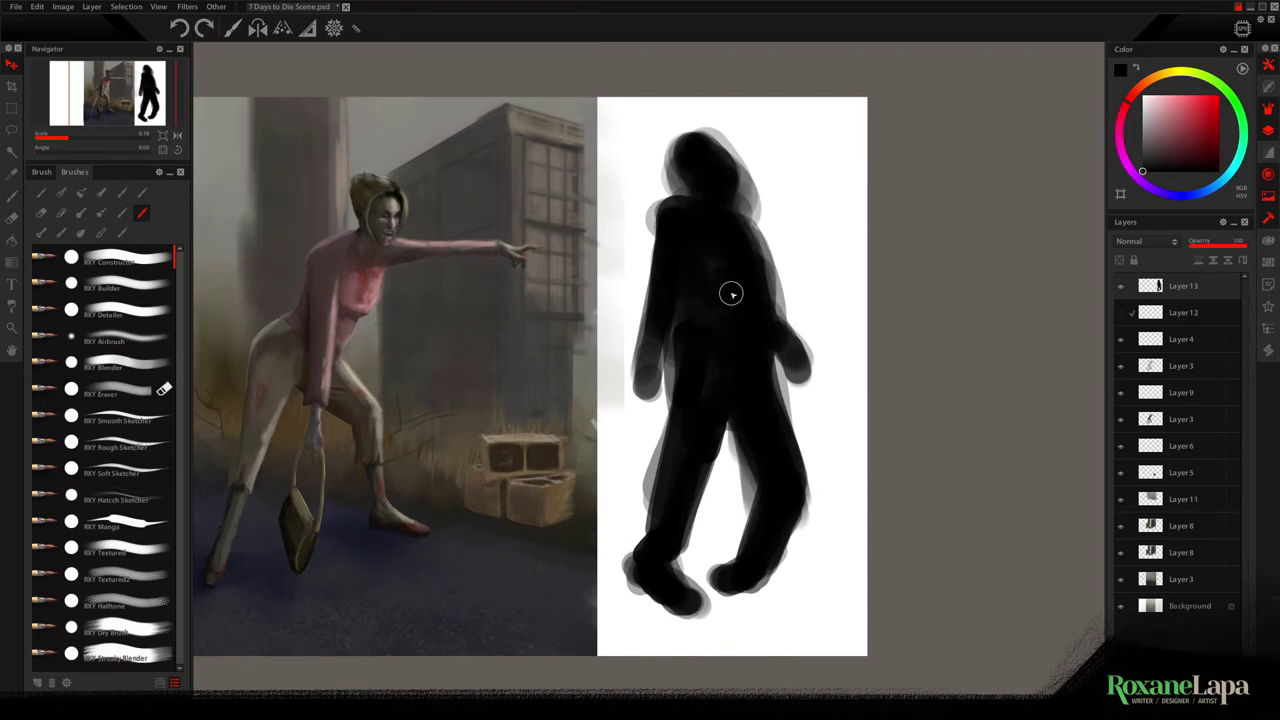
Reposition and enlarge the black silhouette within the white area beside the woman
drag(731, 294, 730, 308)
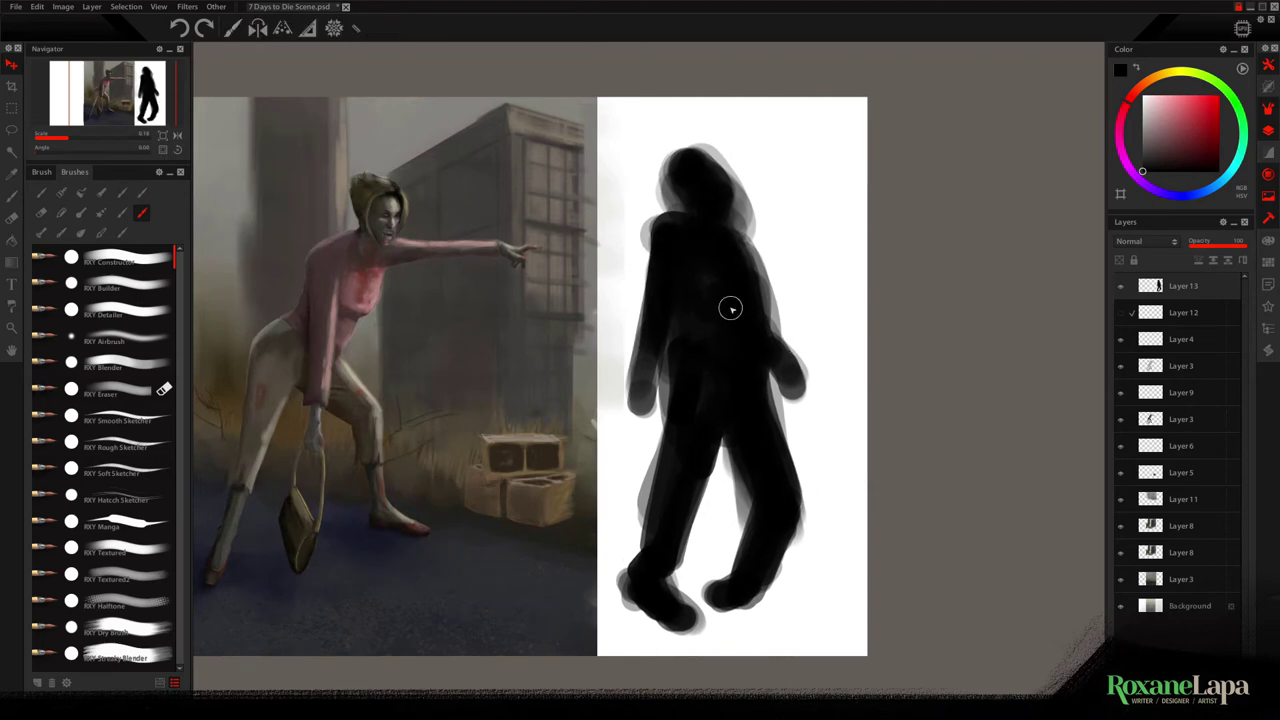
key(ctrl+t)
key(Return)
mouse_move(813, 143)
mouse_down()
mouse_move(823, 113)
mouse_move(783, 163)
mouse_up()
key(b)
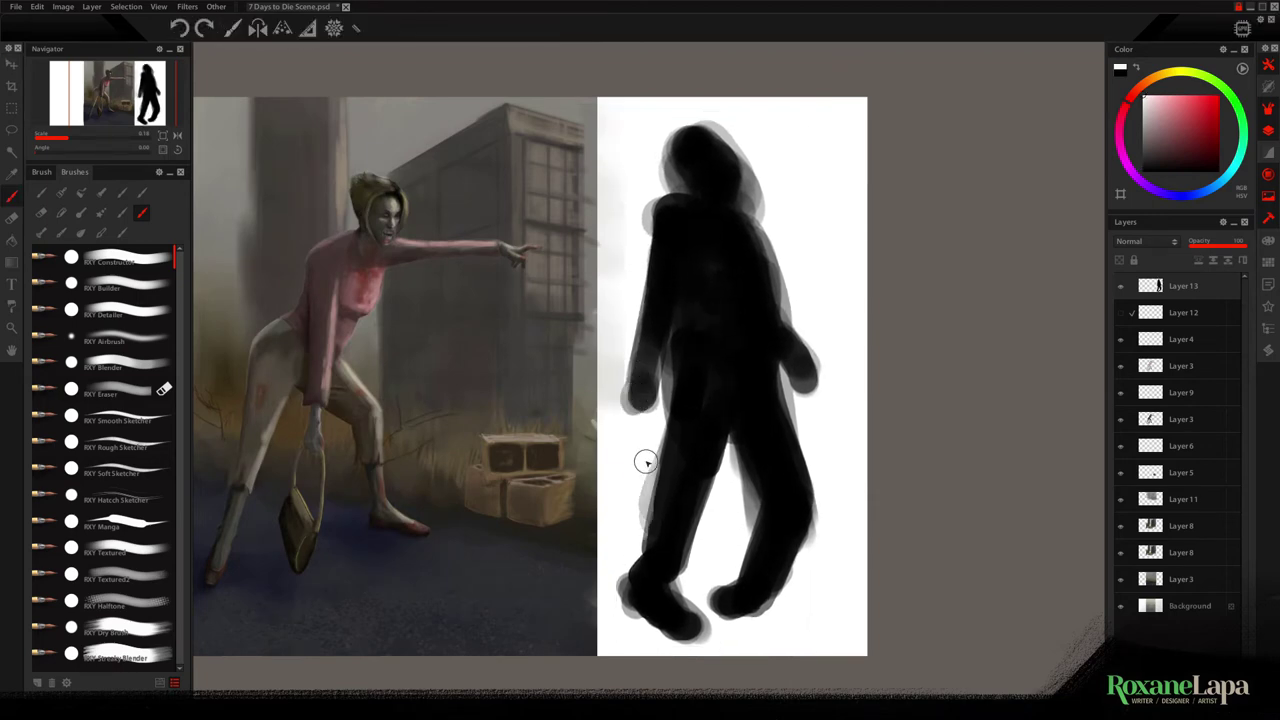
Refine the silhouette with black and white strokes, shaping the head and legs and adding fingers to both hands
drag(662, 384, 672, 332)
key(x)
mouse_move(672, 332)
mouse_down()
mouse_move(645, 379)
mouse_move(674, 366)
mouse_move(634, 400)
mouse_up()
key(x)
drag(624, 356, 624, 388)
mouse_move(788, 310)
mouse_down()
mouse_move(790, 280)
mouse_move(752, 195)
mouse_move(677, 124)
mouse_move(639, 227)
mouse_move(666, 208)
mouse_move(722, 210)
mouse_move(687, 163)
mouse_move(749, 201)
mouse_move(723, 168)
mouse_move(746, 187)
mouse_move(717, 205)
mouse_move(778, 233)
mouse_move(790, 303)
mouse_move(702, 366)
mouse_move(677, 360)
mouse_move(668, 254)
mouse_move(637, 373)
mouse_move(609, 365)
mouse_move(618, 586)
mouse_move(714, 626)
mouse_move(700, 460)
mouse_move(803, 438)
mouse_move(649, 403)
mouse_move(638, 413)
mouse_move(631, 381)
mouse_move(619, 401)
mouse_move(681, 325)
mouse_move(647, 459)
mouse_move(664, 481)
mouse_move(654, 568)
mouse_move(745, 186)
mouse_move(713, 152)
mouse_move(714, 129)
mouse_move(702, 147)
mouse_move(713, 140)
mouse_move(672, 145)
mouse_move(664, 174)
mouse_move(658, 150)
mouse_move(679, 132)
mouse_move(745, 142)
mouse_move(733, 147)
mouse_move(754, 162)
mouse_move(720, 145)
mouse_move(728, 167)
mouse_move(690, 180)
mouse_up()
alt+click(728, 168)
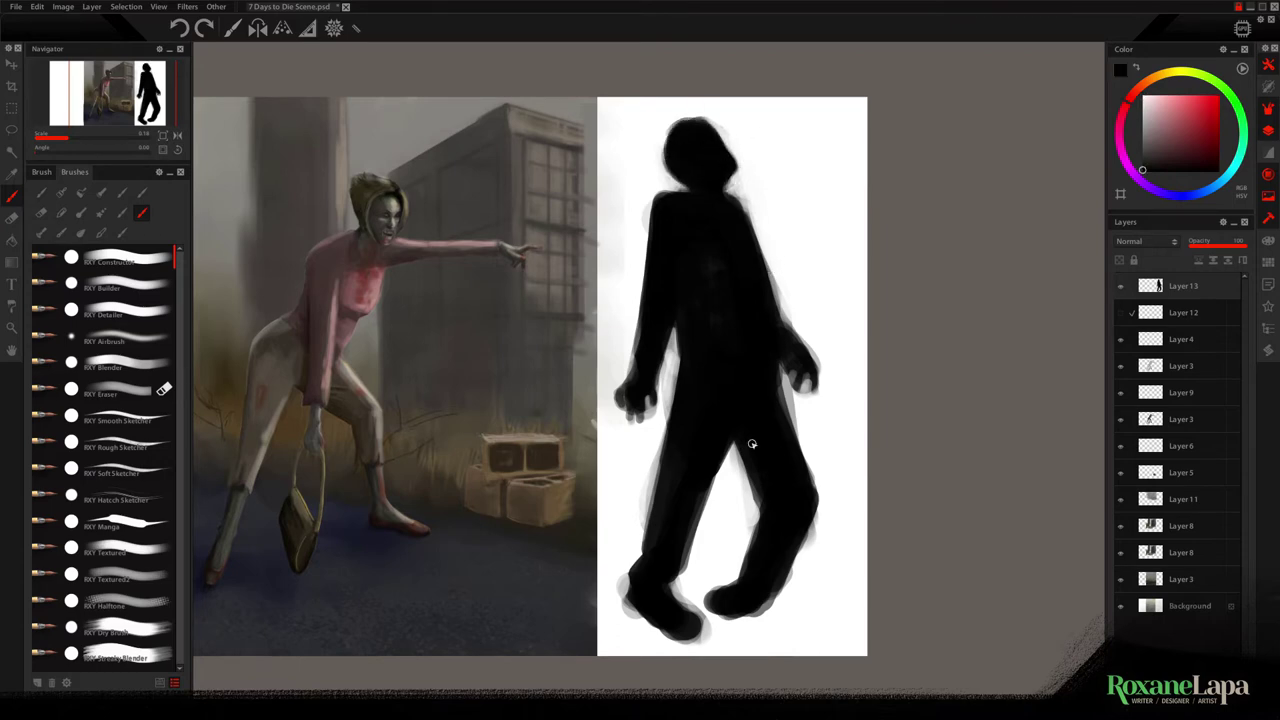
mouse_move(644, 596)
mouse_down()
mouse_move(636, 612)
mouse_move(685, 630)
mouse_up()
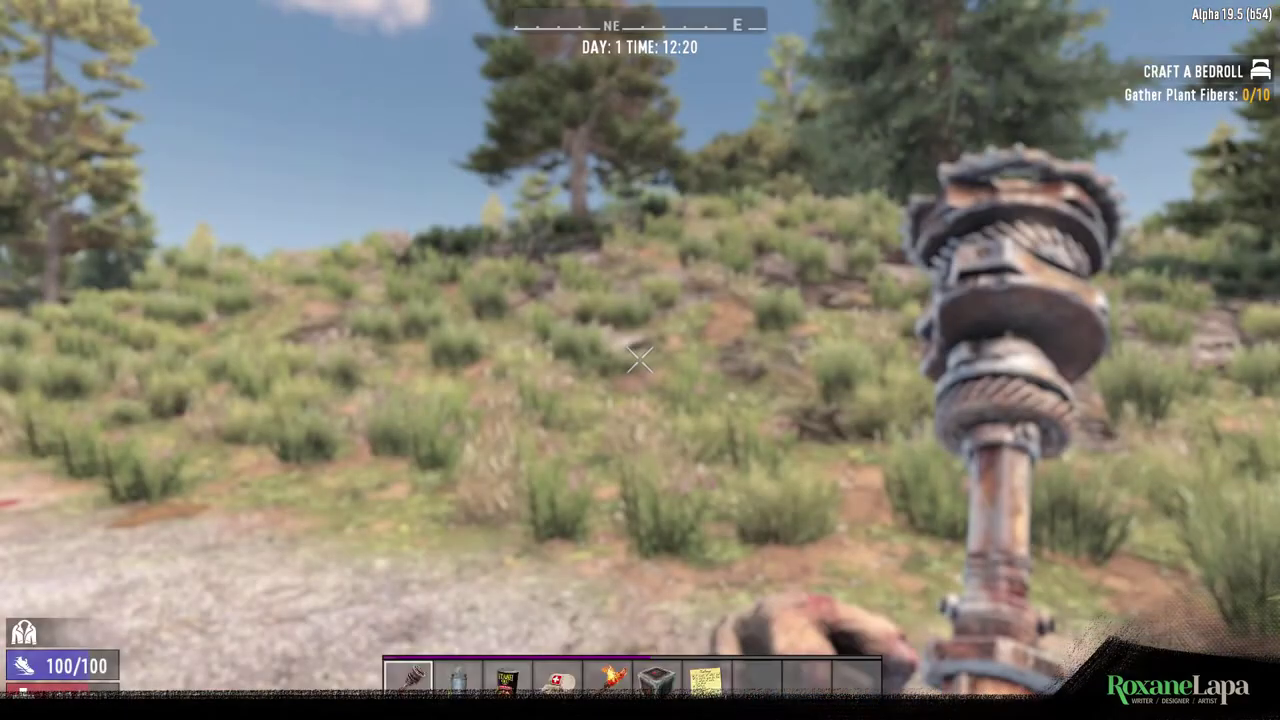
Switch to 7 Days to Die, face up the road and run the console command dm
key(w)
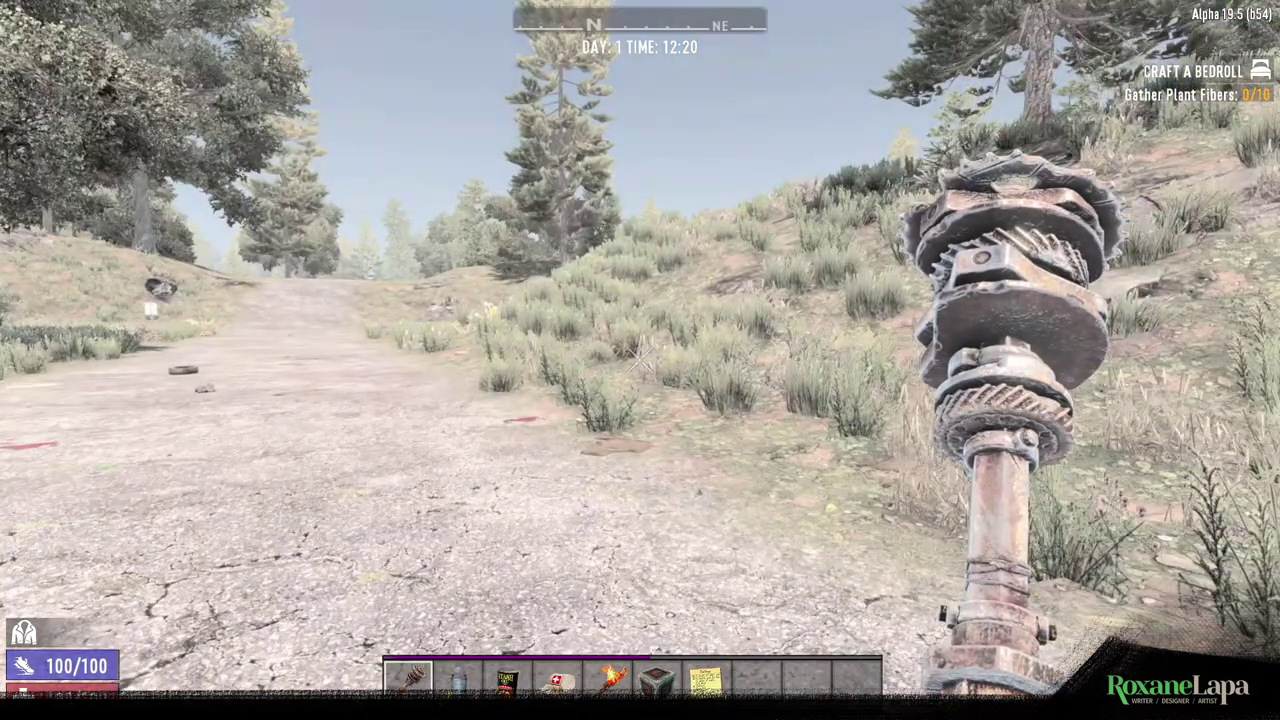
key(w)
key(w)
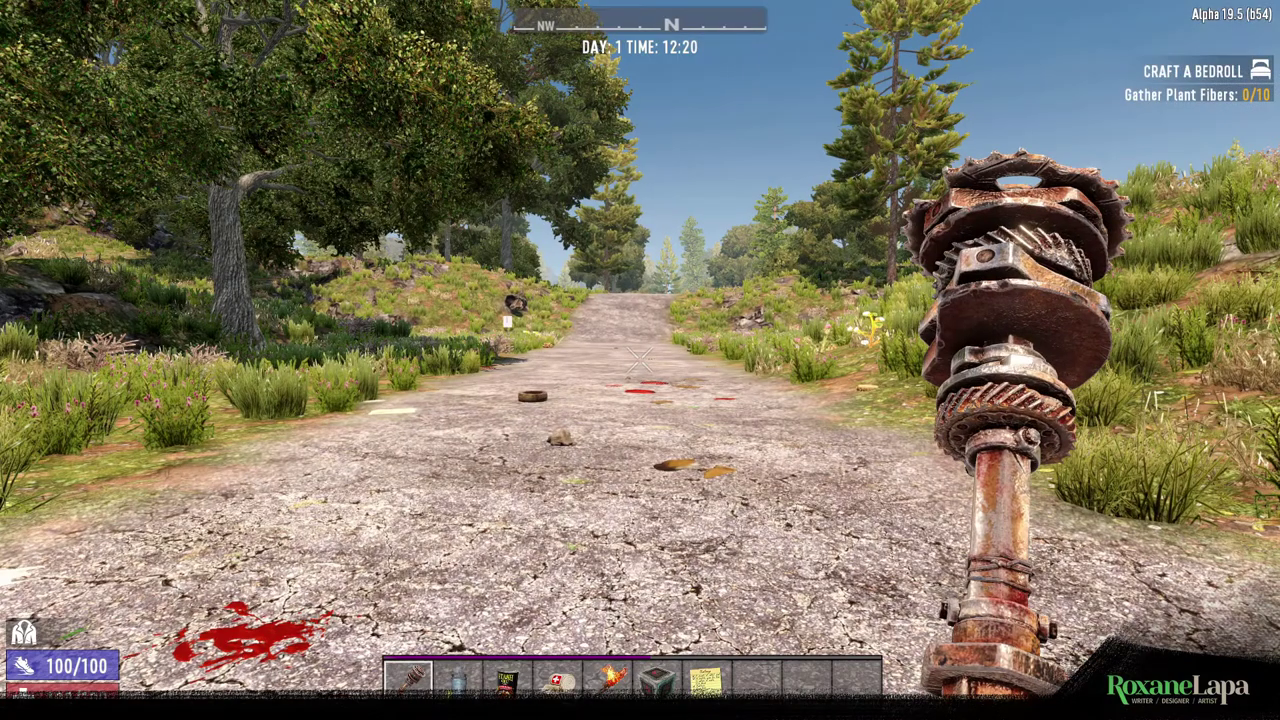
key(F1)
text(dm)
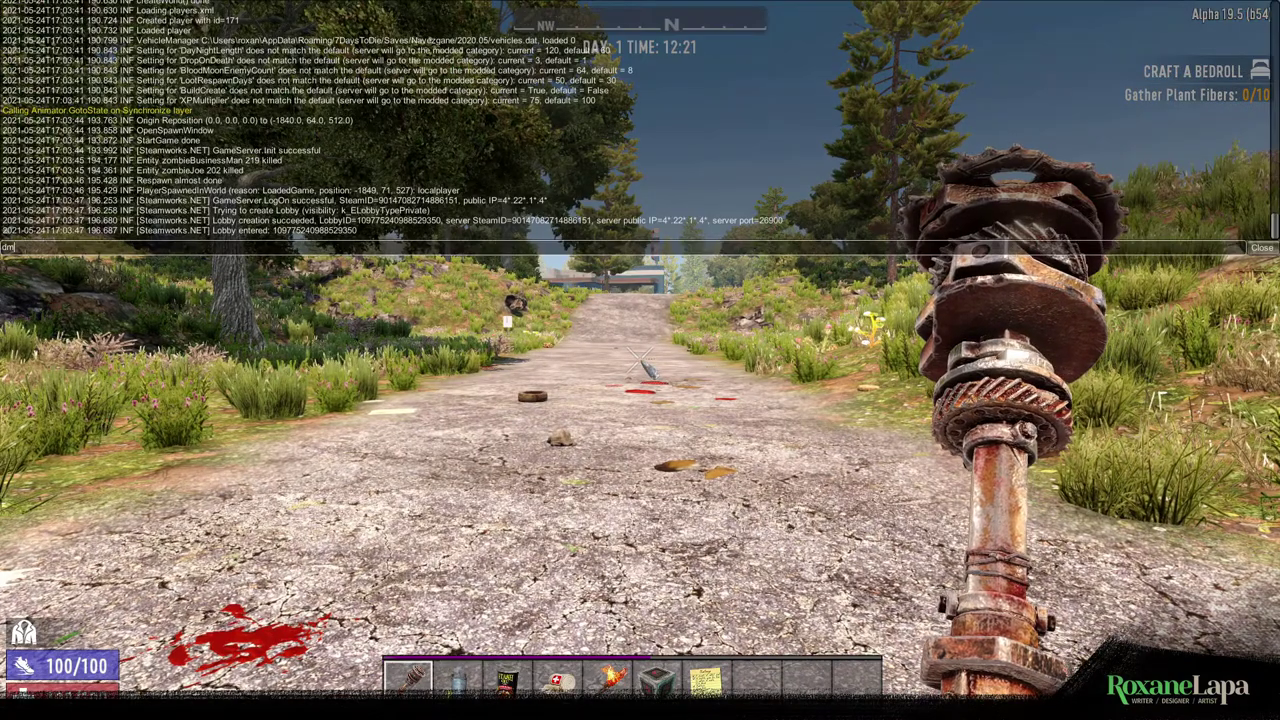
key(Return)
key(F1)
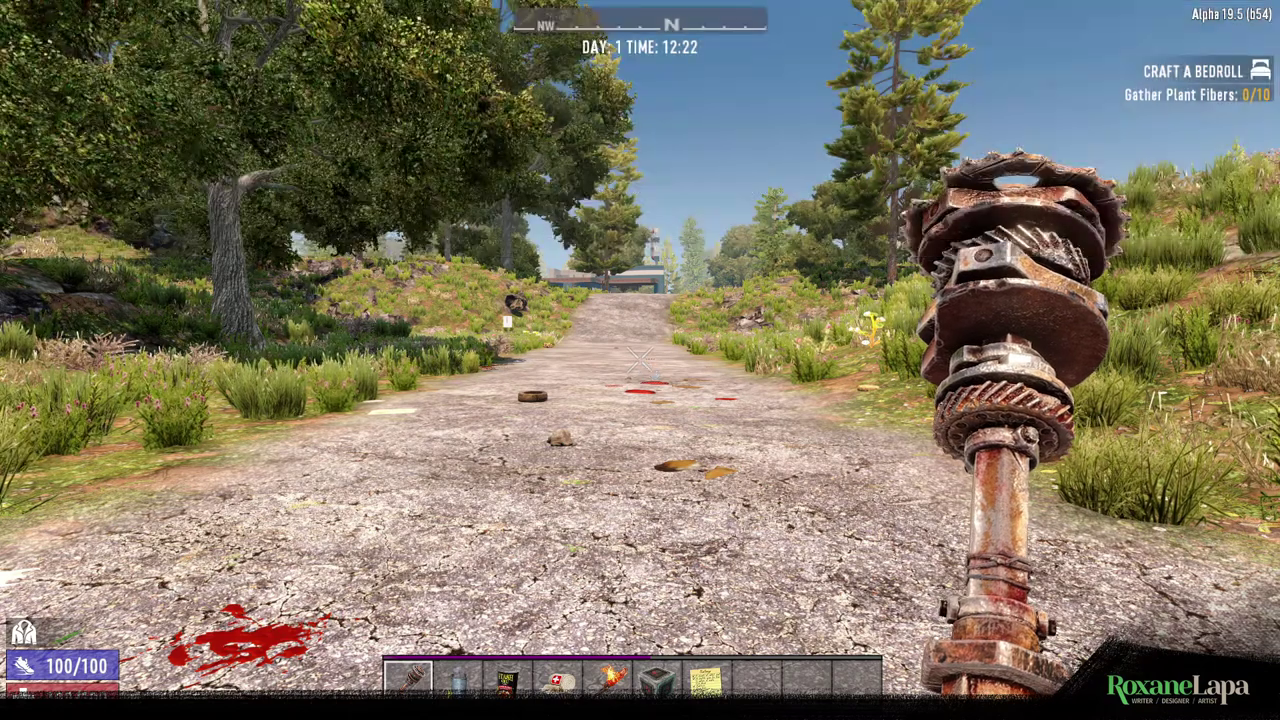
Search the spawnable entities for "bus" and spawn a zombie Business Man on the road
key(F6)
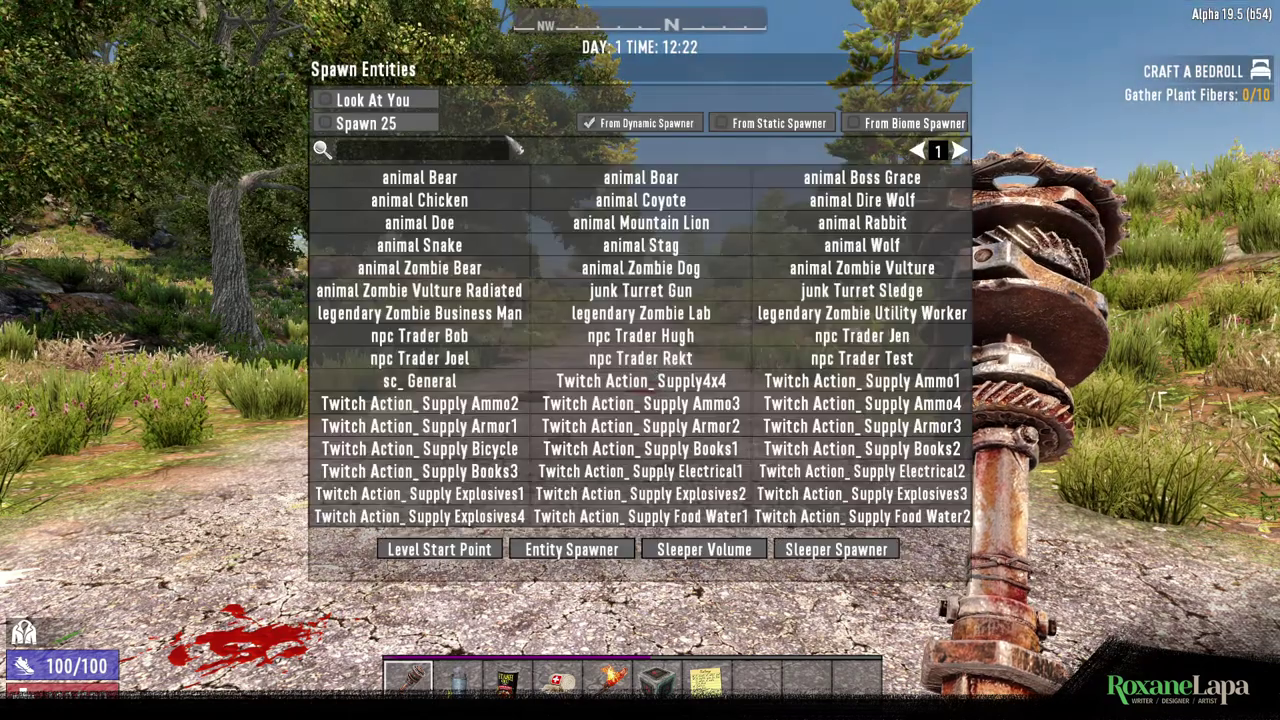
text(bus)
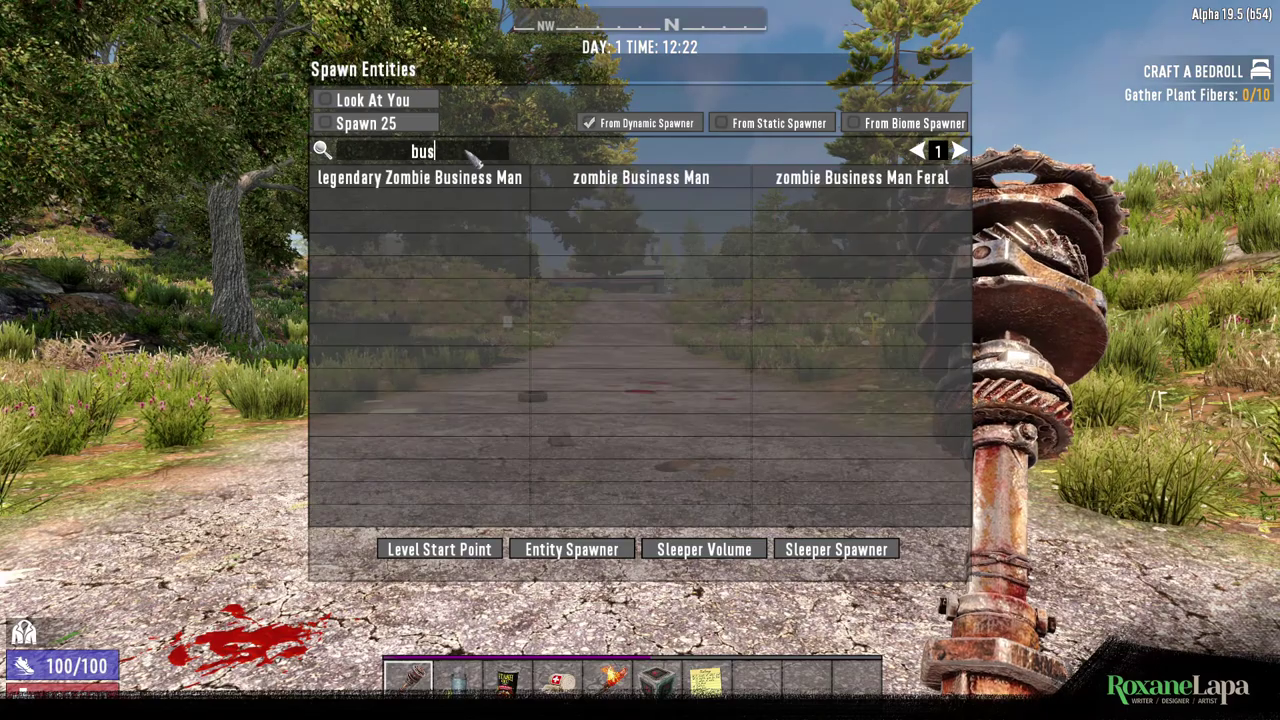
click(668, 181)
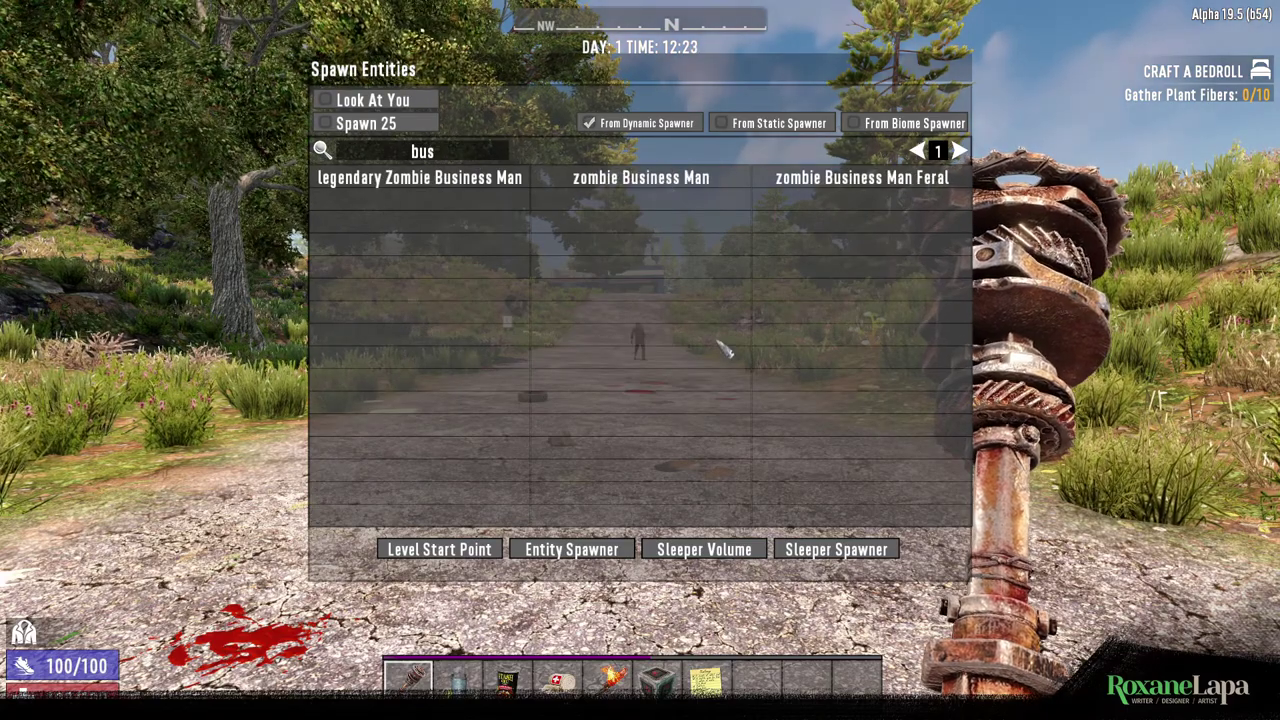
key(Escape)
Approach the spawned zombie on the road to examine its suit and pose up close
key(w)
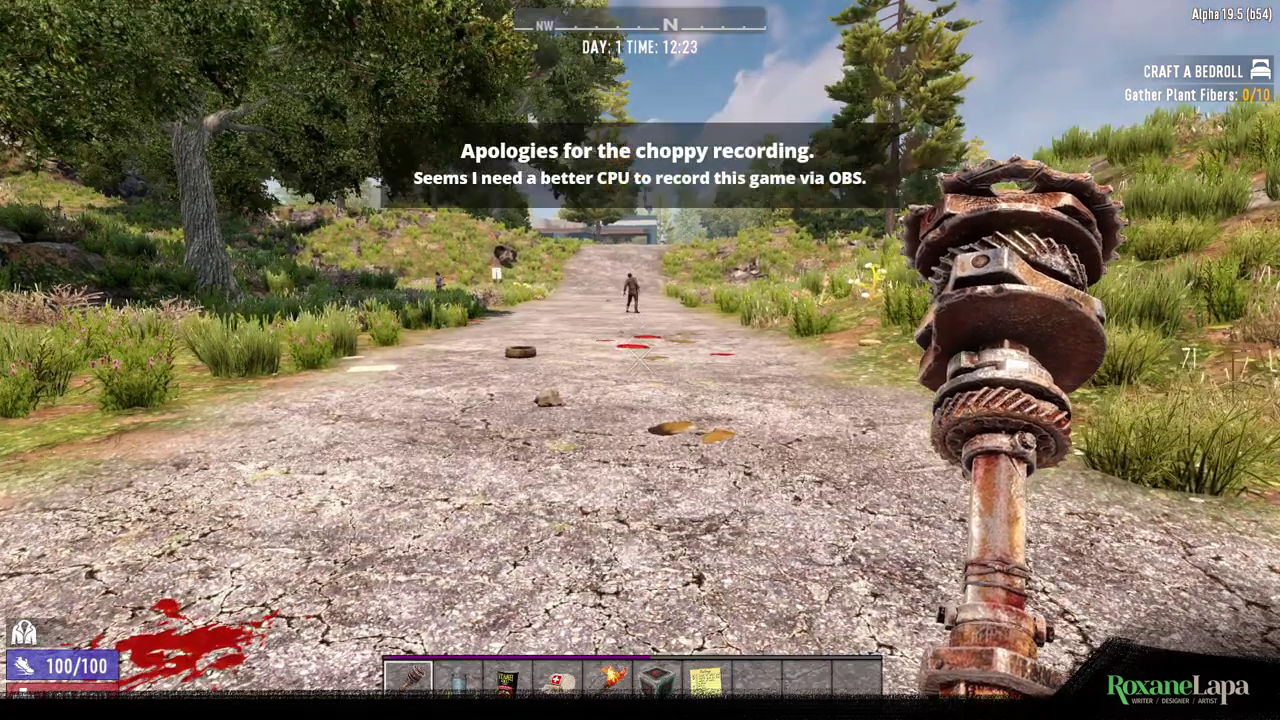
key(w)
key(w)
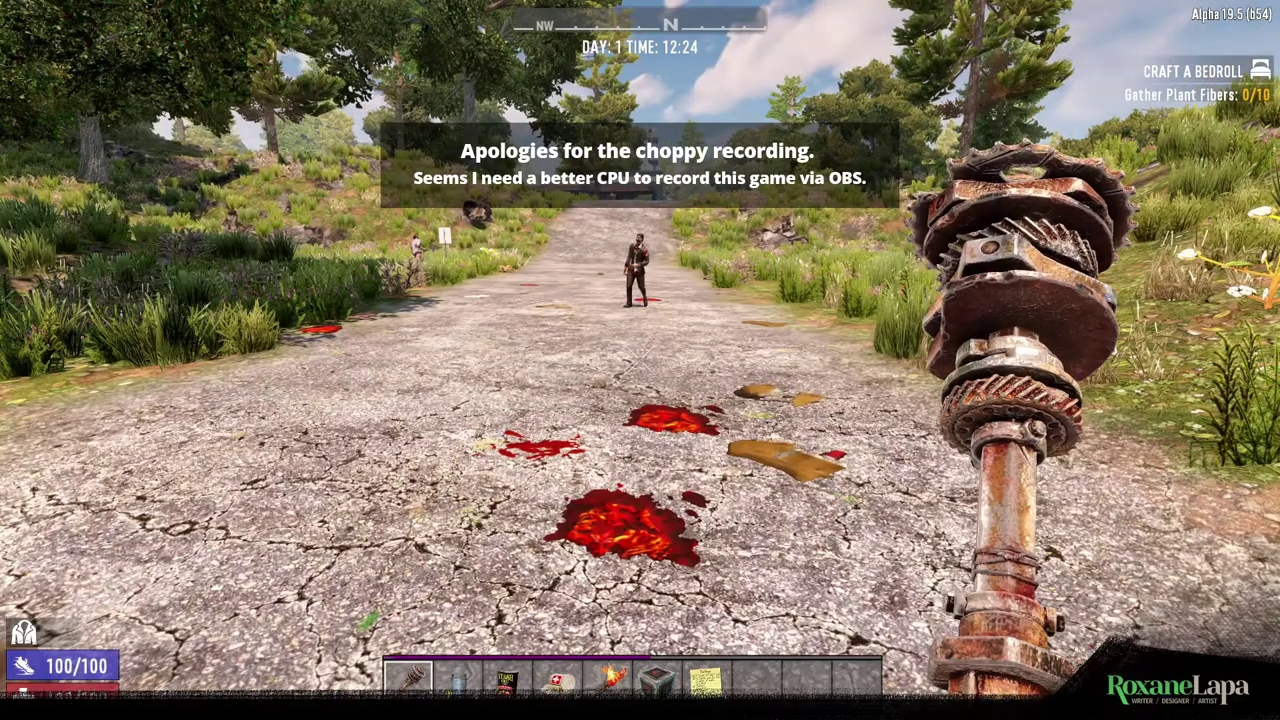
key(w)
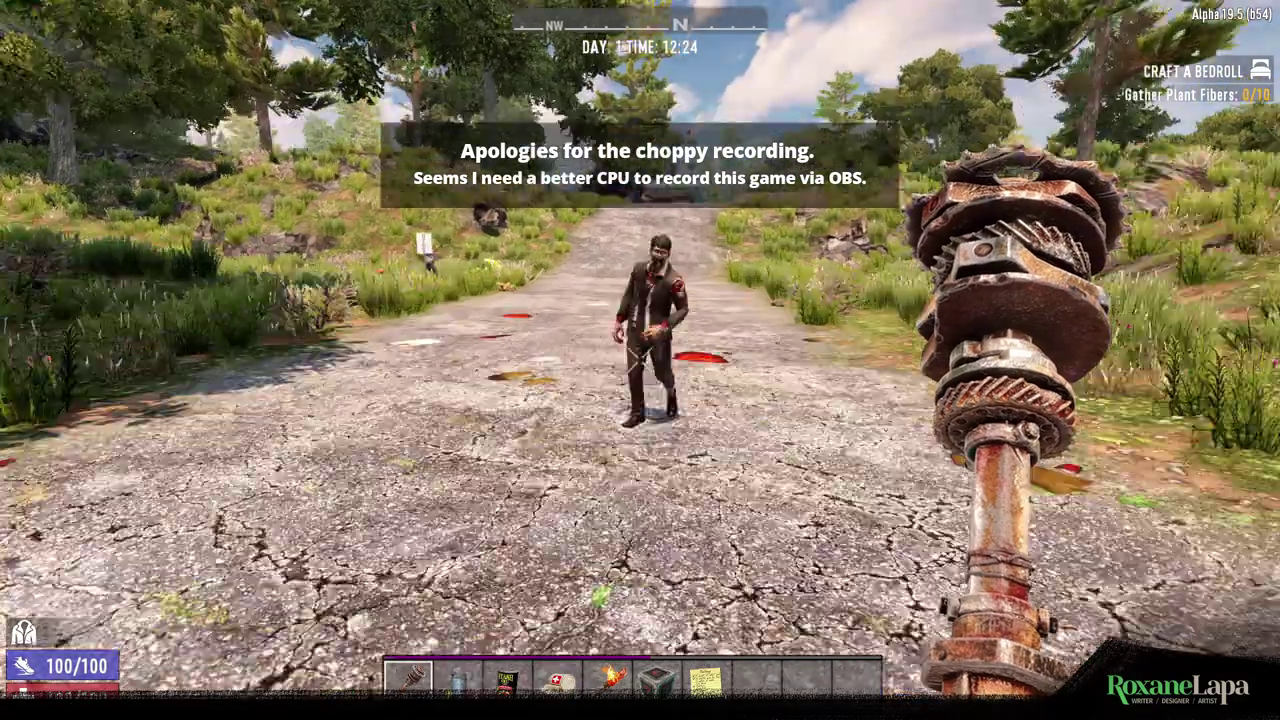
key(w)
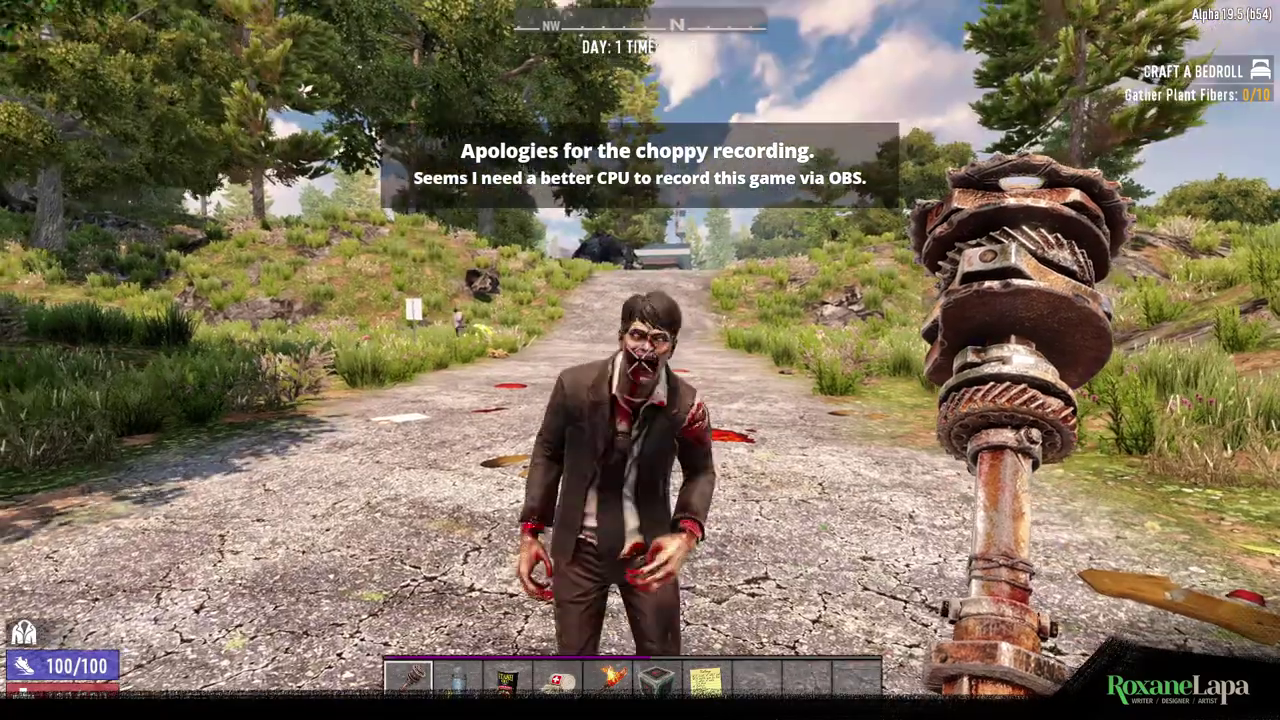
Fight the nearby zombies with the club and inspect the fallen businessman's body
click(640, 360)
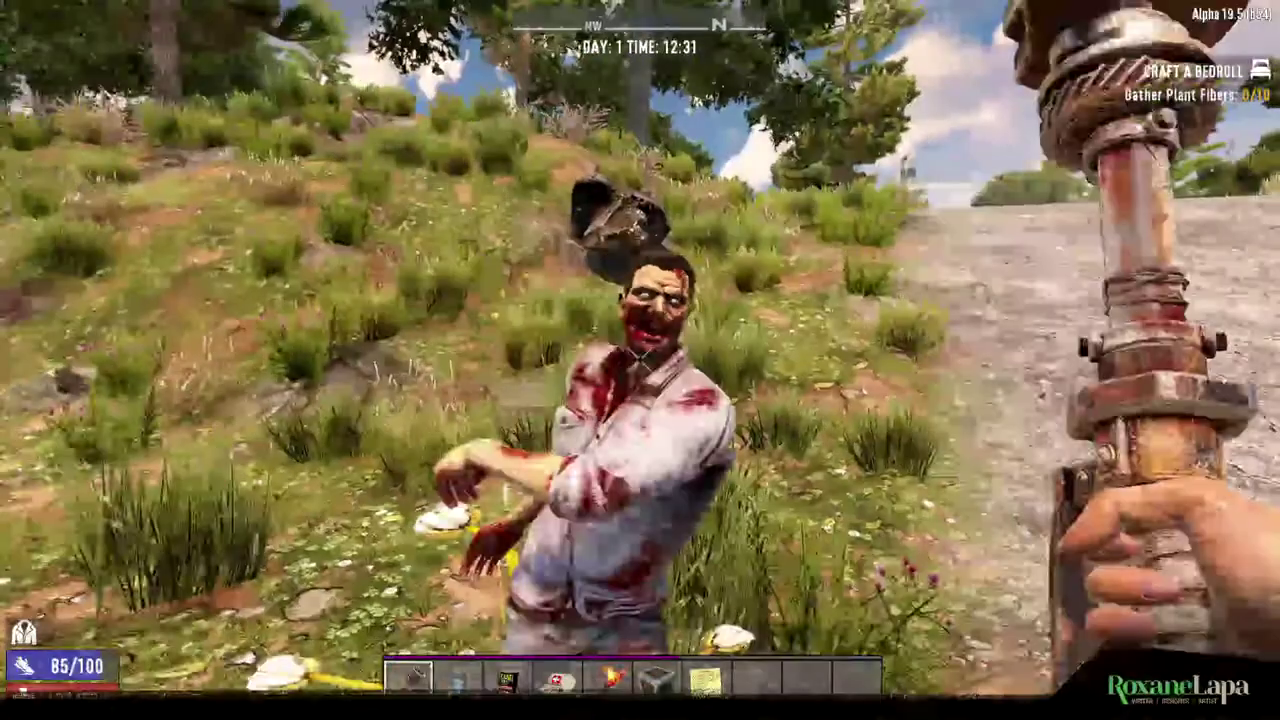
key(d)
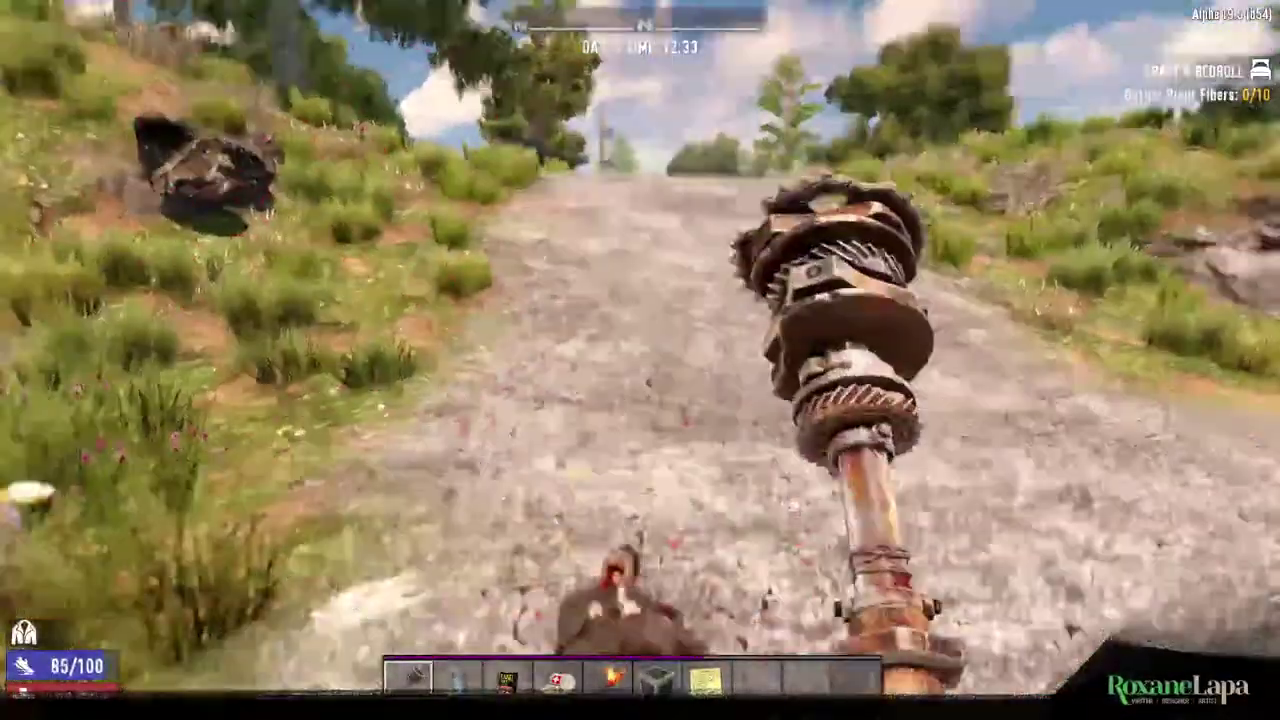
key(s)
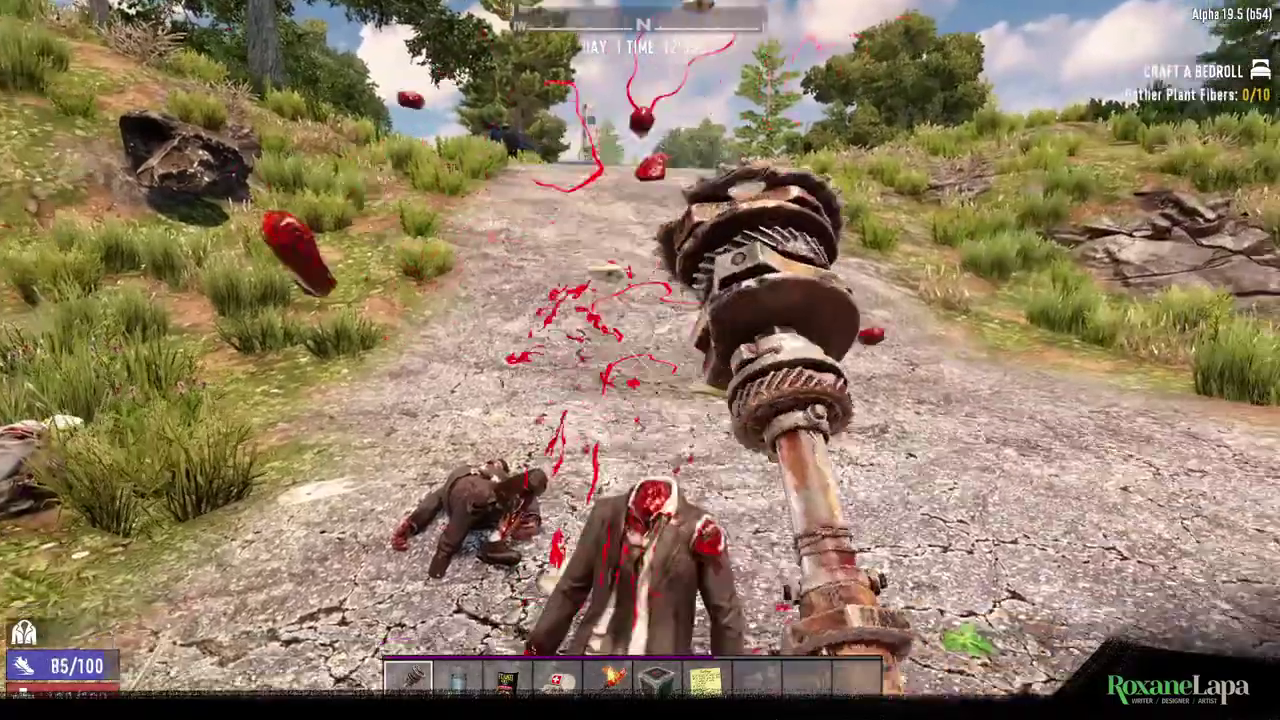
key(w)
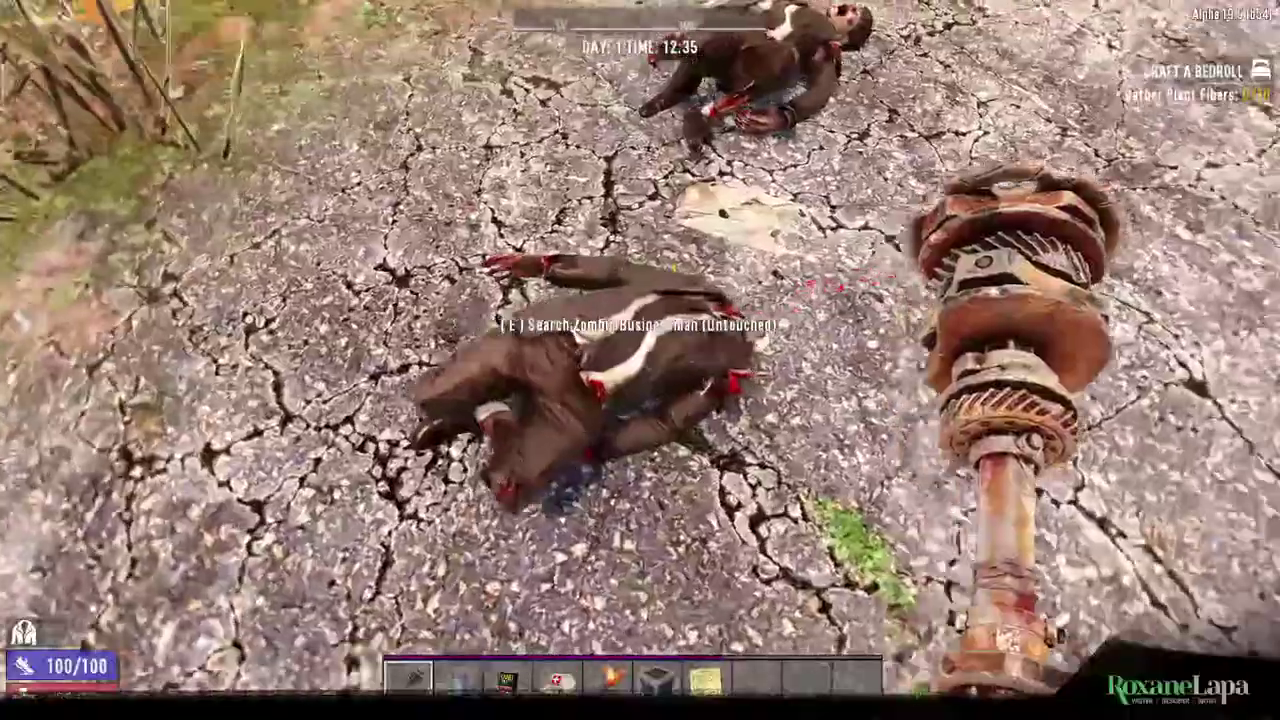
key(a)
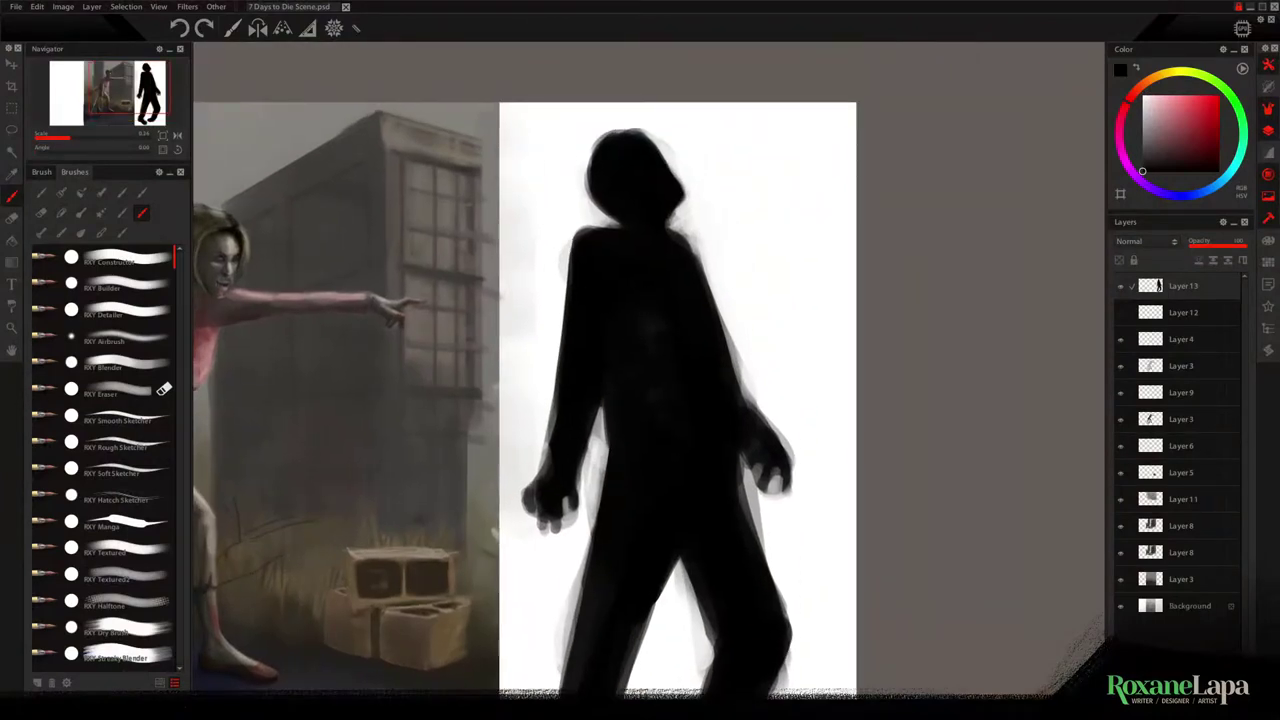
Switch back to the painting and brush dark grey tones over the silhouette's torso, thigh and head
alt+click(320, 369)
alt+click(557, 205)
drag(604, 307, 699, 283)
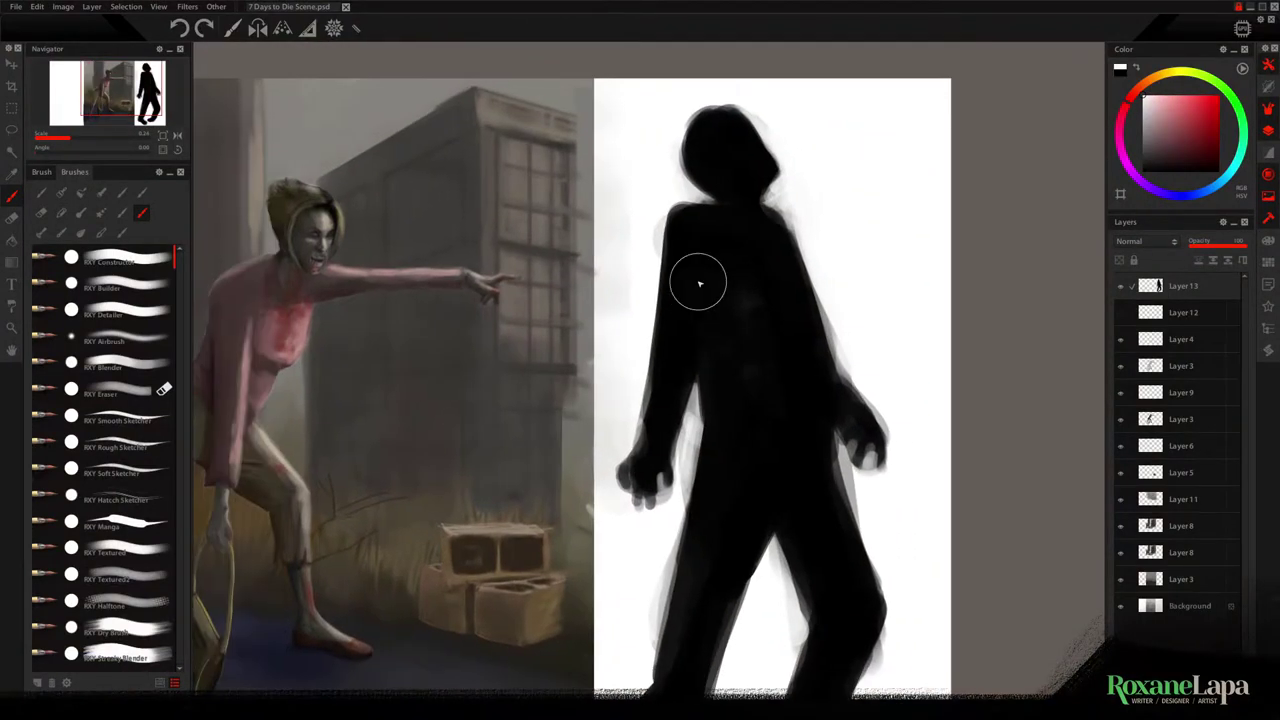
drag(766, 229, 814, 371)
alt+click(758, 233)
mouse_move(754, 234)
mouse_down()
mouse_move(779, 313)
mouse_move(743, 255)
mouse_move(758, 240)
mouse_move(743, 312)
mouse_move(769, 261)
mouse_move(733, 254)
mouse_move(754, 261)
mouse_move(740, 246)
mouse_move(765, 230)
mouse_move(741, 228)
mouse_move(703, 260)
mouse_move(718, 248)
mouse_move(723, 387)
mouse_move(725, 284)
mouse_move(748, 233)
mouse_move(713, 227)
mouse_move(748, 350)
mouse_move(777, 332)
mouse_move(798, 398)
mouse_move(829, 395)
mouse_move(833, 360)
mouse_move(826, 381)
mouse_move(873, 430)
mouse_up()
mouse_move(735, 146)
mouse_down()
mouse_move(731, 129)
mouse_move(760, 175)
mouse_move(737, 157)
mouse_up()
mouse_move(790, 435)
mouse_down()
mouse_move(866, 594)
mouse_move(737, 409)
mouse_move(760, 266)
mouse_move(746, 371)
mouse_up()
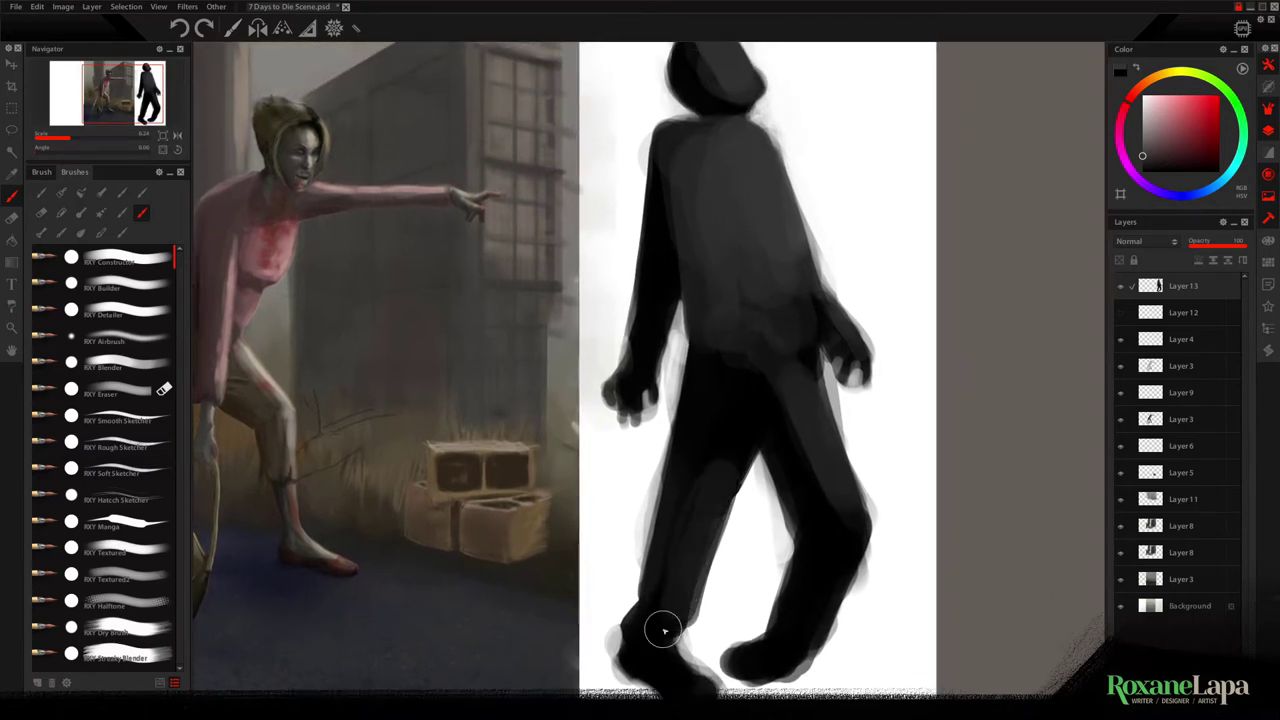
drag(751, 300, 734, 406)
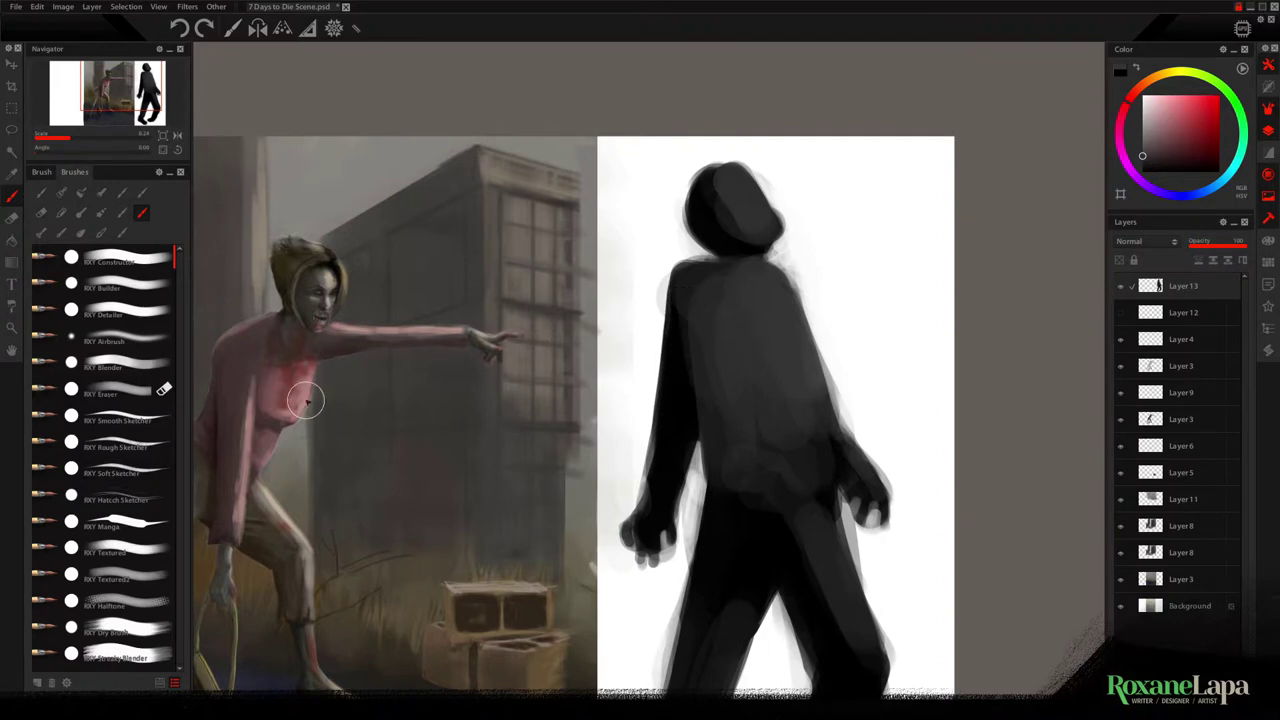
Brush a lighter grey shirt area down the centre of the businessman's torso using sampled greys
alt+click(576, 428)
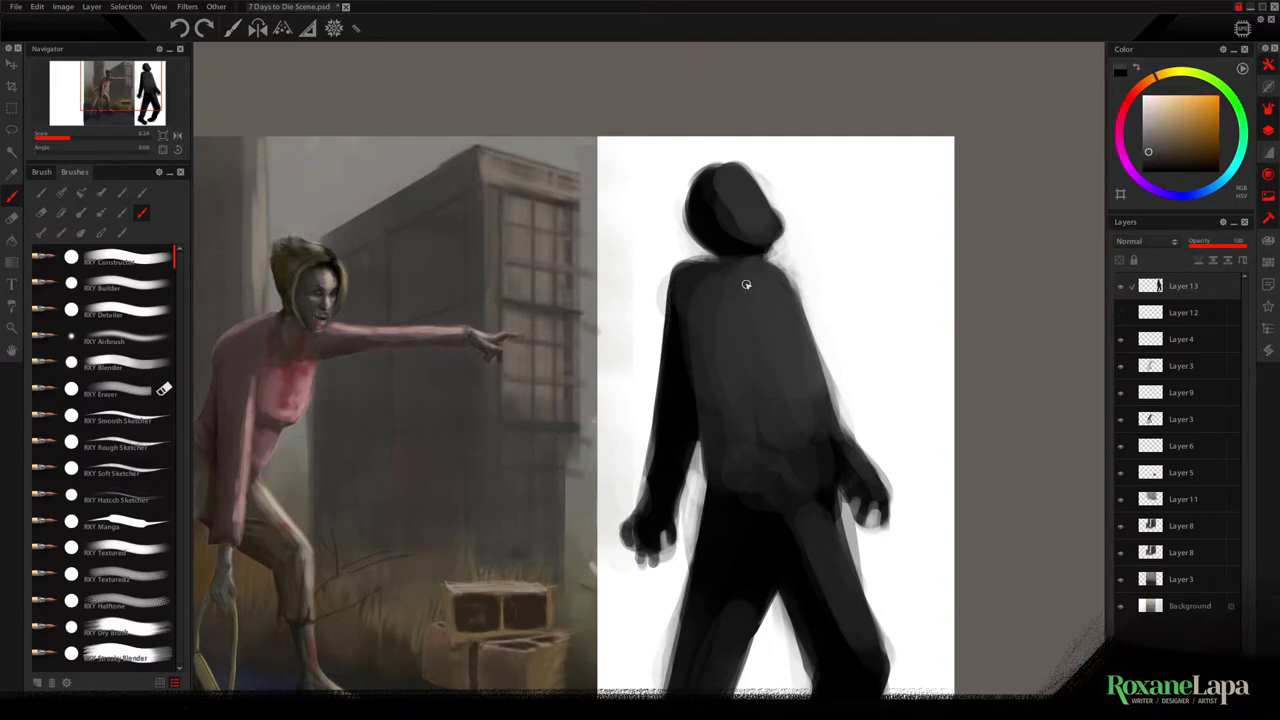
alt+click(671, 358)
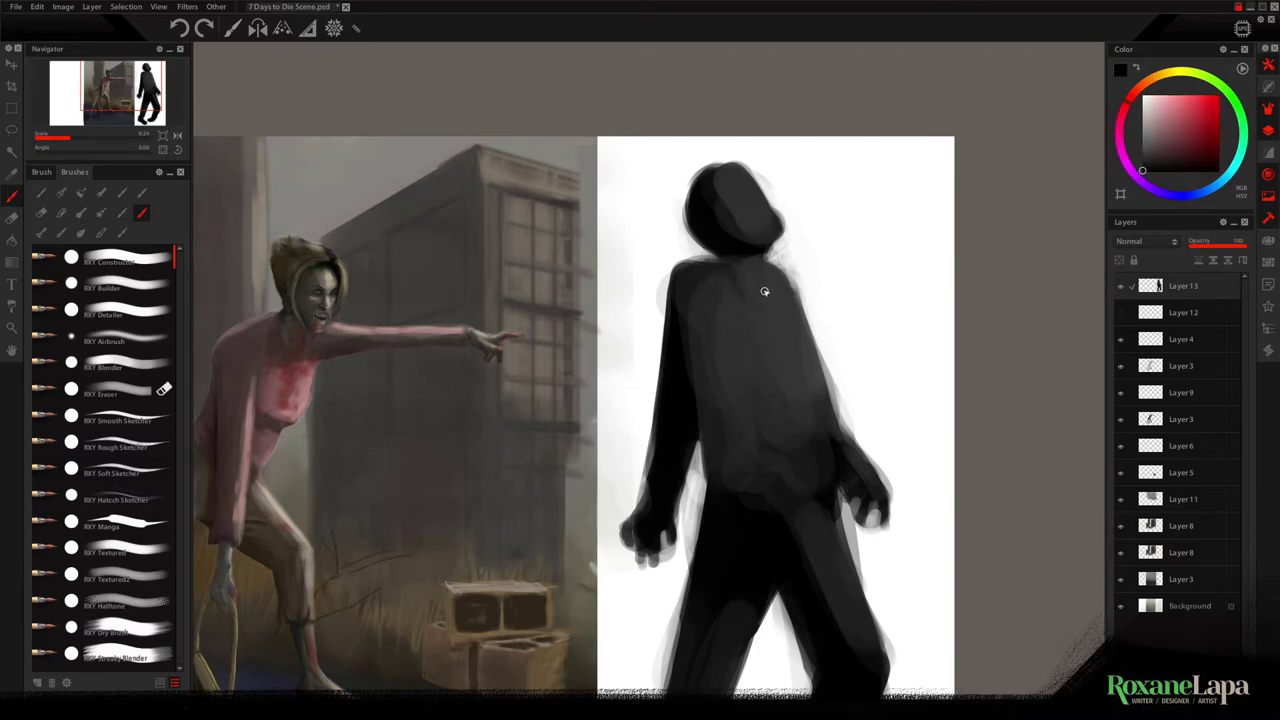
alt+click(786, 259)
mouse_move(783, 260)
mouse_down()
mouse_move(768, 271)
mouse_move(774, 306)
mouse_move(767, 273)
mouse_move(769, 320)
mouse_up()
alt+click(772, 308)
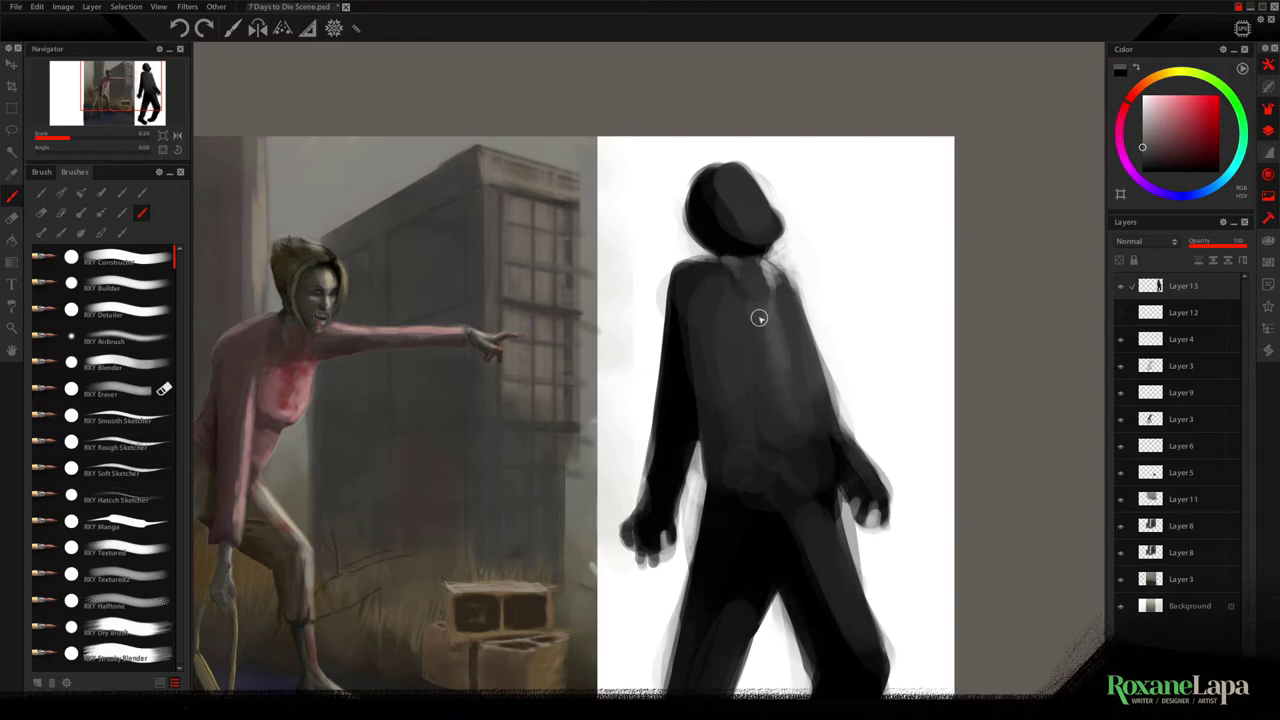
mouse_move(771, 405)
mouse_down()
mouse_move(744, 305)
mouse_move(777, 432)
mouse_move(772, 313)
mouse_move(788, 299)
mouse_move(707, 304)
mouse_move(669, 382)
mouse_move(677, 409)
mouse_move(805, 412)
mouse_up()
Paint sampled dark tones along the far jacket edge and arm, and refine the shading of the lower torso
alt+click(686, 386)
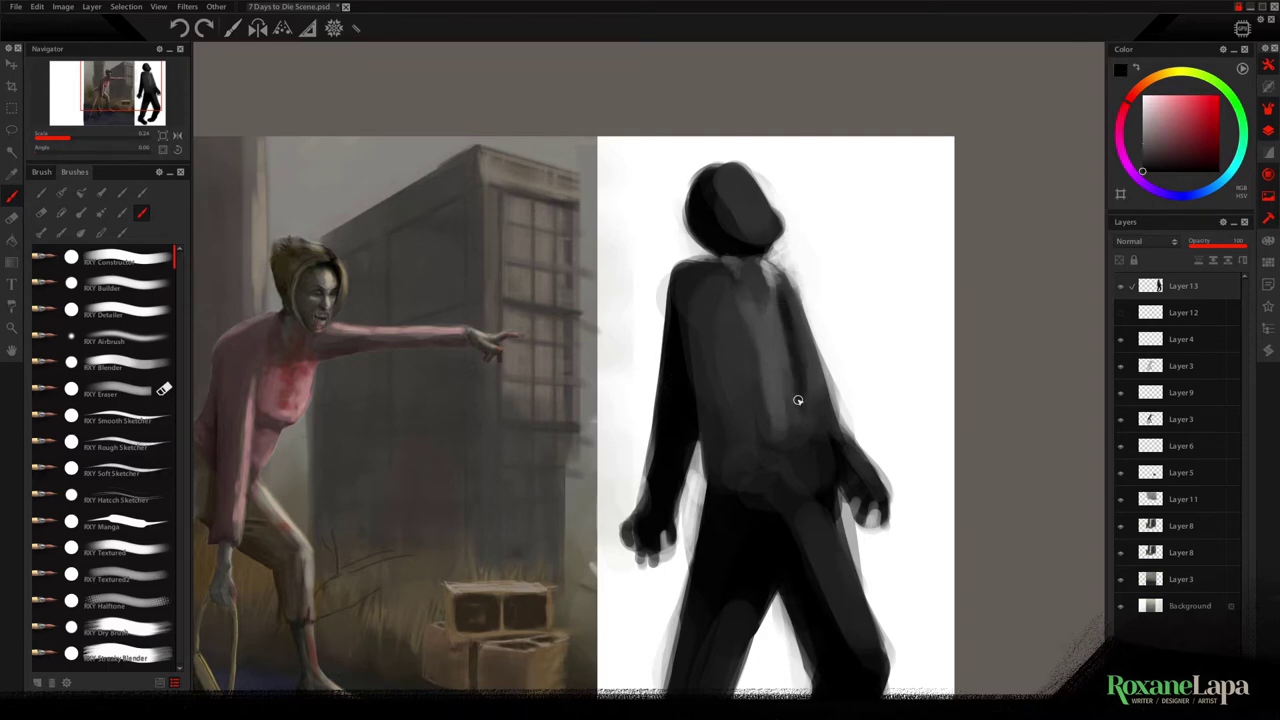
alt+click(810, 424)
drag(804, 408, 830, 482)
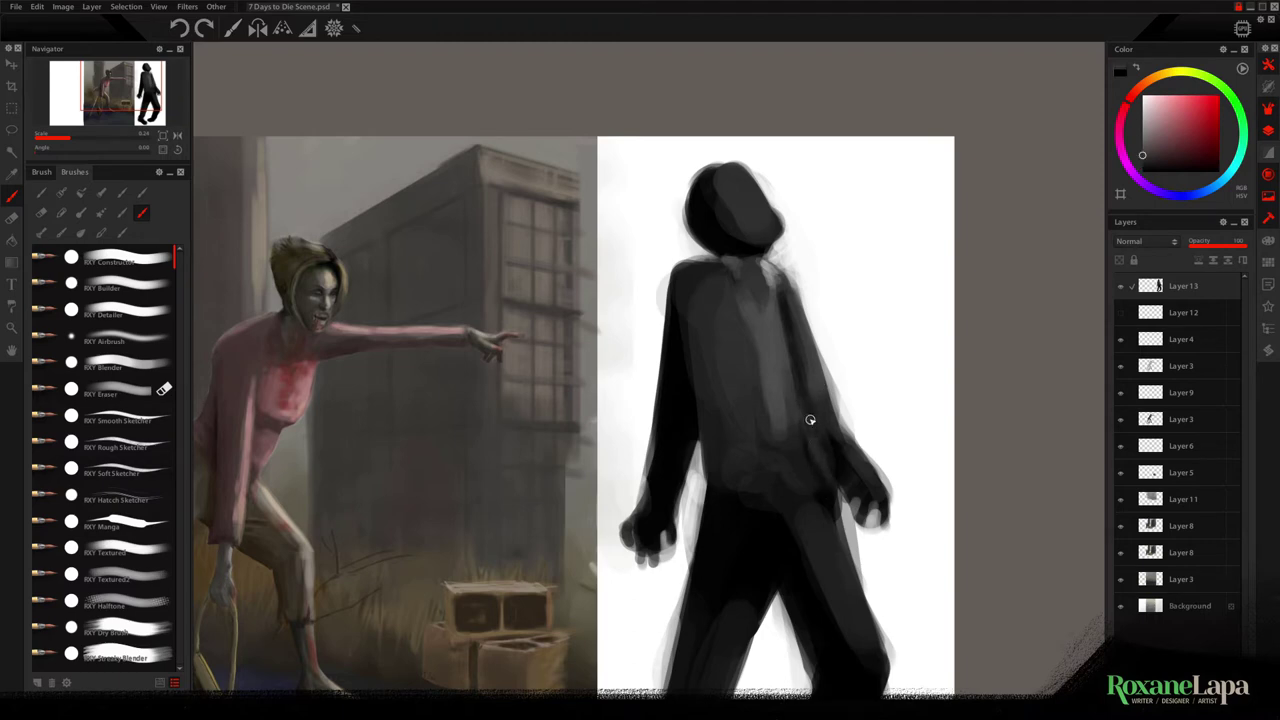
alt+click(822, 473)
alt+click(746, 454)
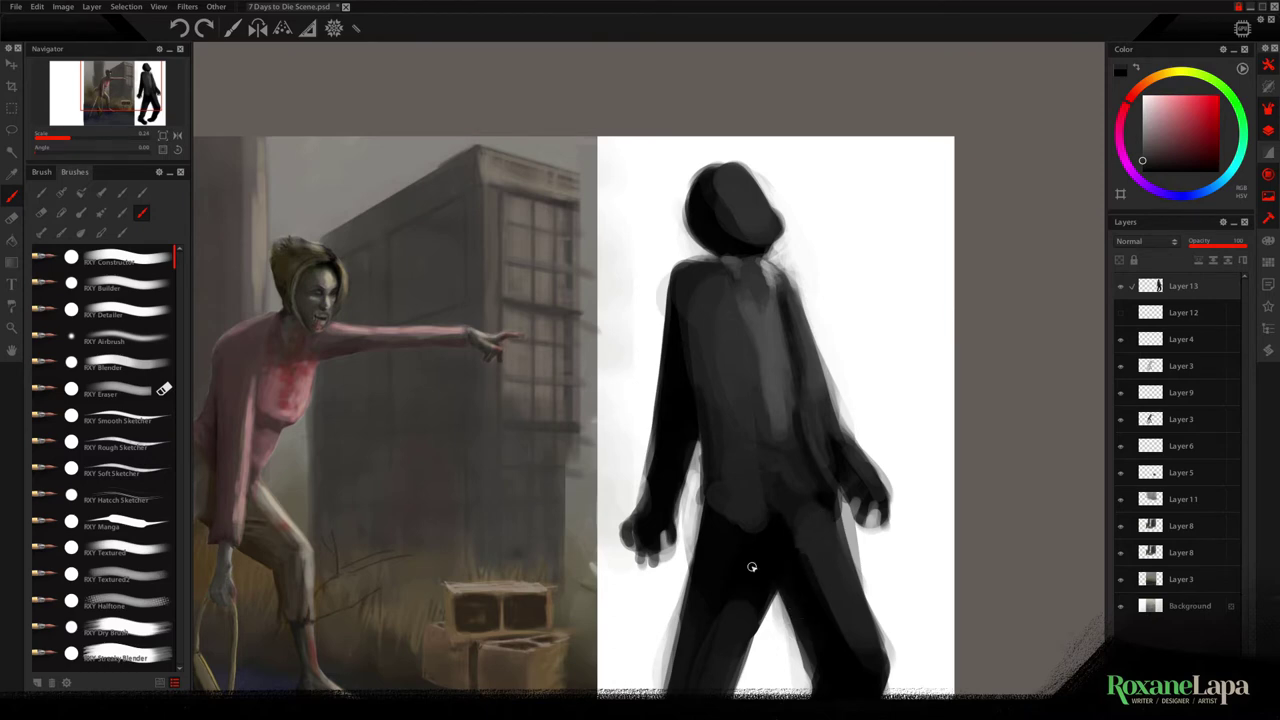
Paint trouser folds at the businessman's hip and crotch and blend the shading down the forward thigh
drag(848, 595, 811, 499)
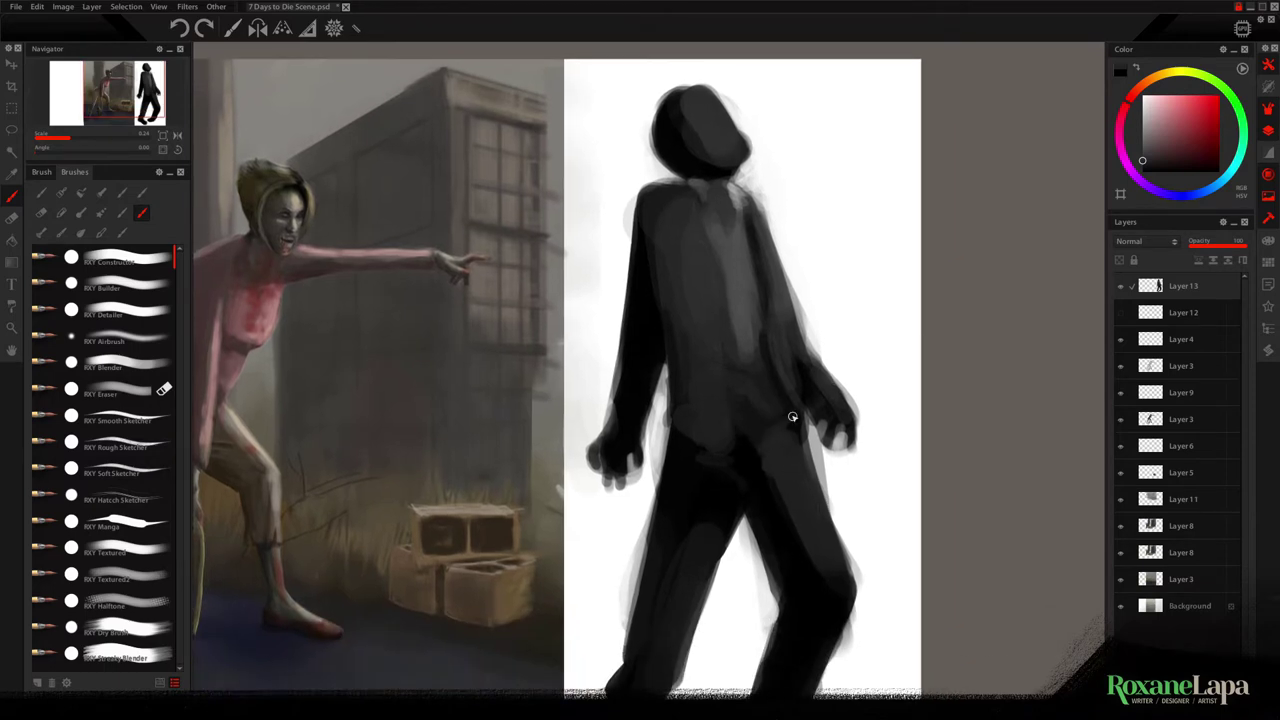
scroll(784, 464, up, 5)
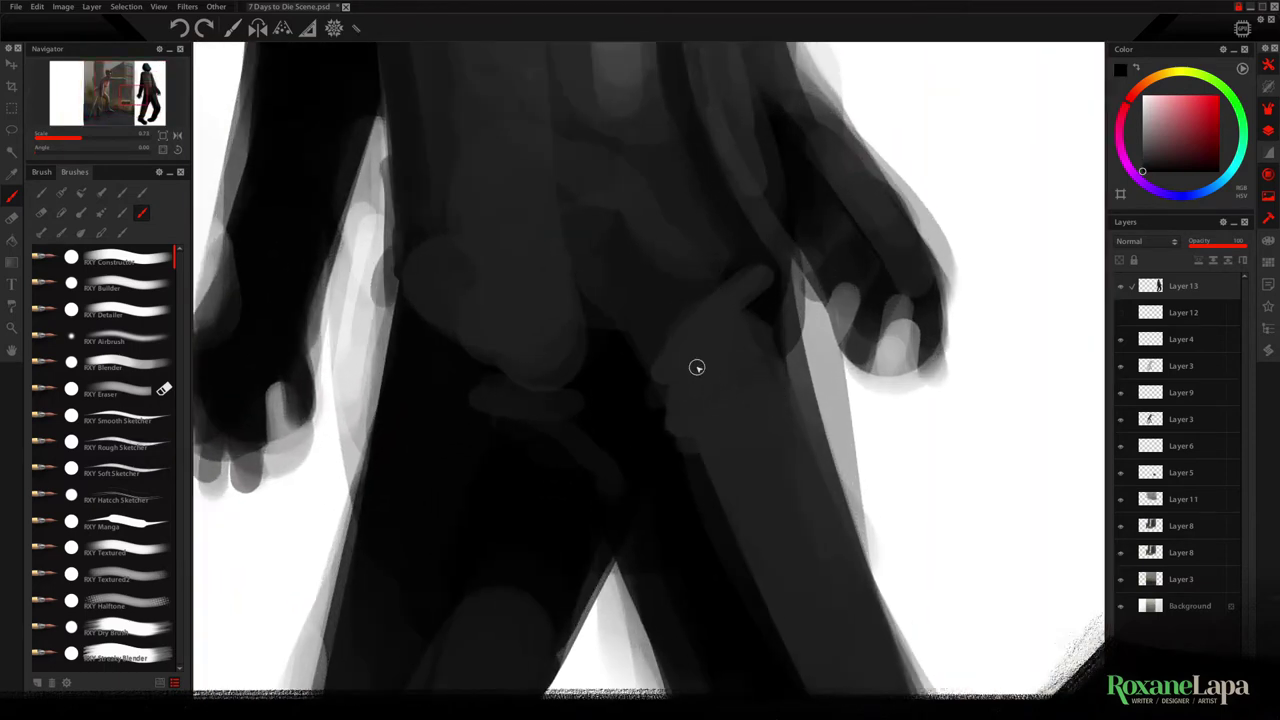
scroll(705, 401, down, 5)
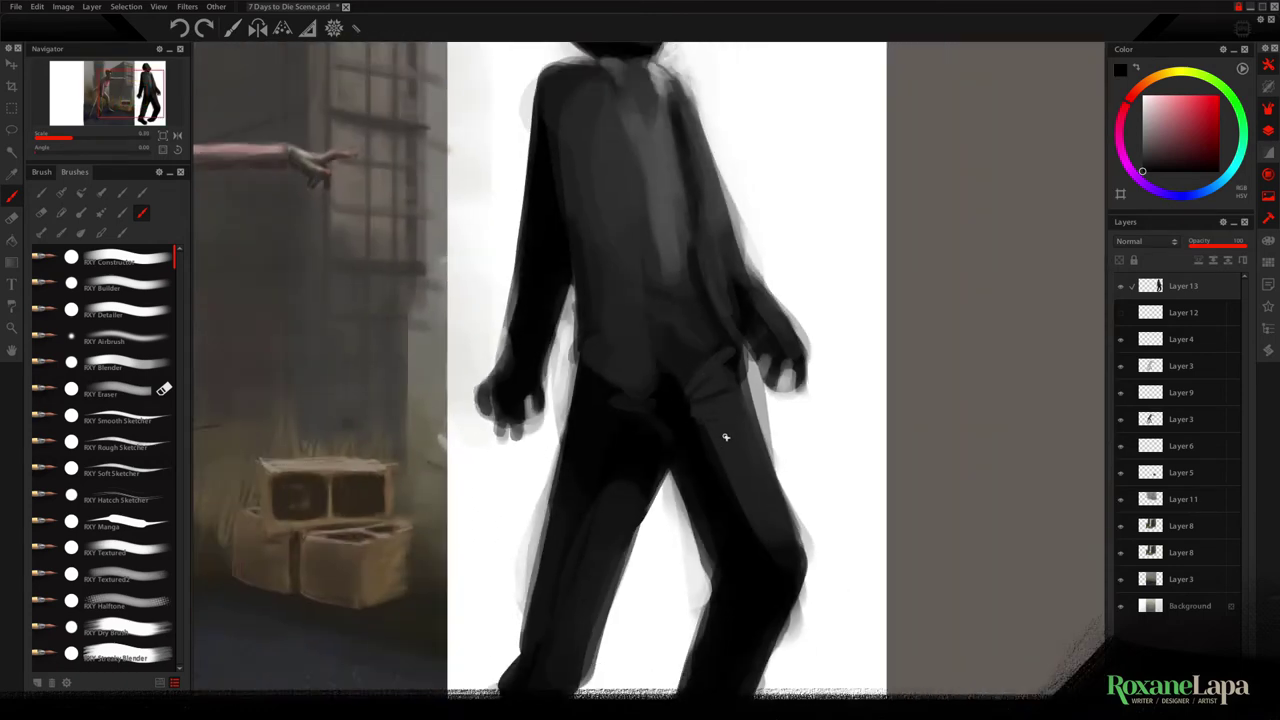
drag(714, 440, 742, 514)
alt+click(721, 438)
mouse_move(729, 335)
mouse_down()
mouse_move(734, 363)
mouse_move(679, 369)
mouse_up()
alt+click(695, 418)
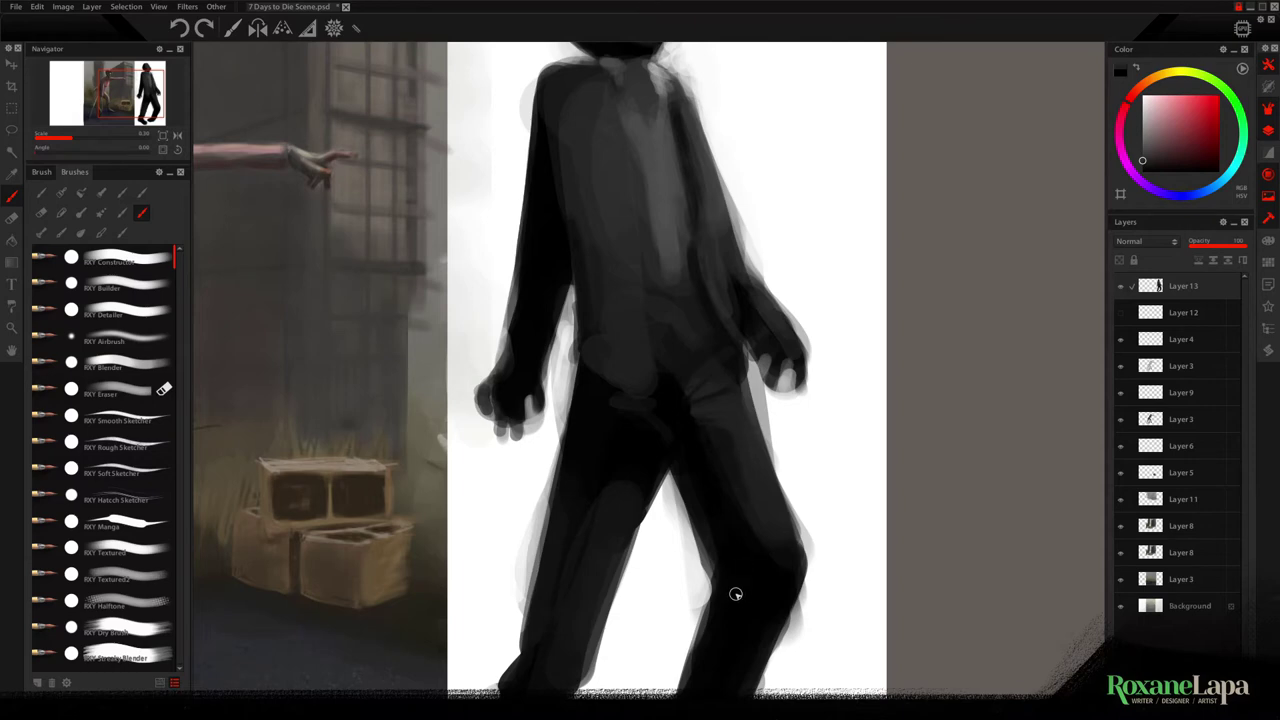
Widen the near sleeve's lower end and add a lighter grey cuff above the hand
drag(738, 577, 760, 645)
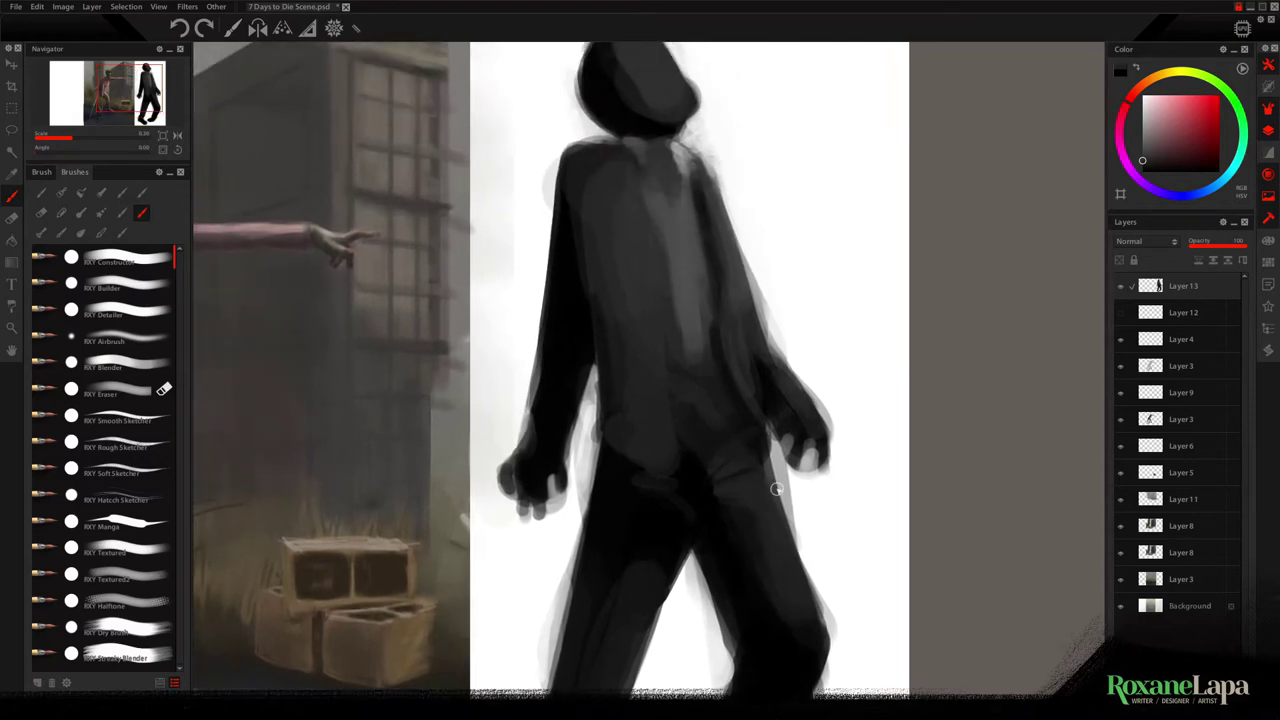
alt+click(788, 412)
alt+click(545, 418)
click(527, 427)
mouse_move(522, 426)
mouse_down()
mouse_move(549, 328)
mouse_move(541, 336)
mouse_up()
alt+click(672, 296)
drag(526, 446, 550, 446)
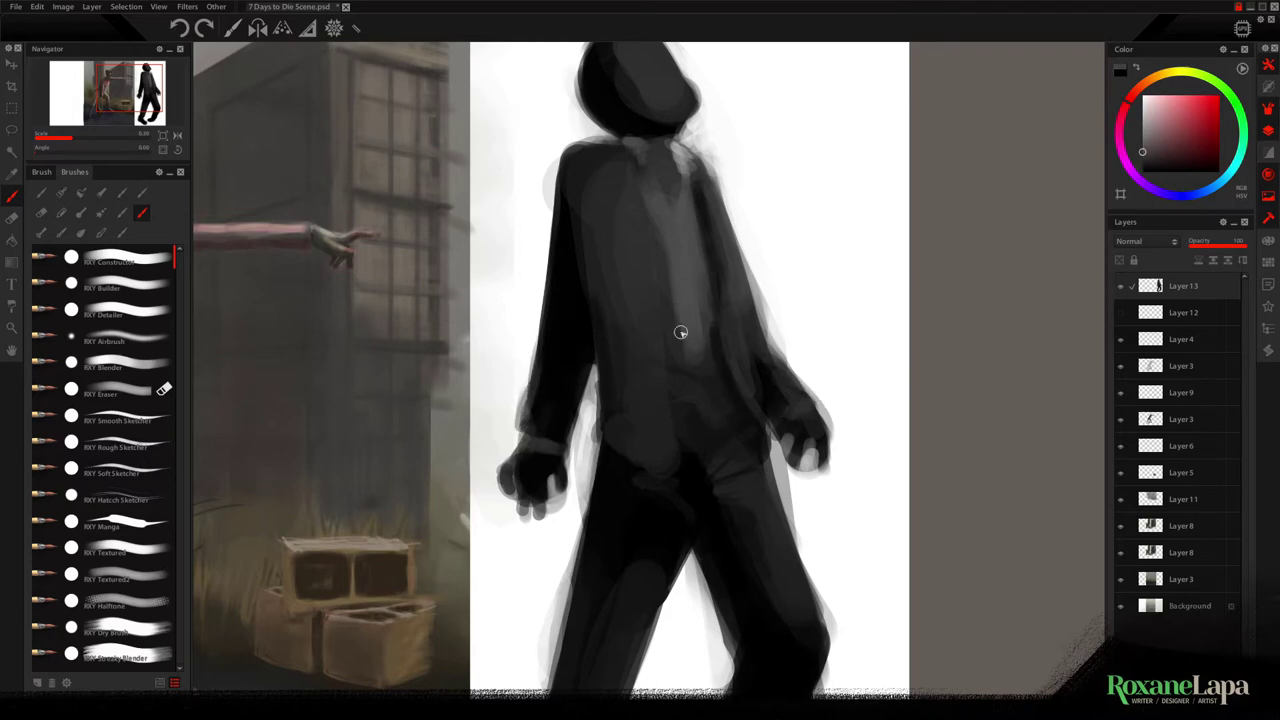
Paint a black tie with a knot and a long tail over the lighter shirt, and define the lapel beside it
alt+click(588, 330)
drag(674, 232, 681, 215)
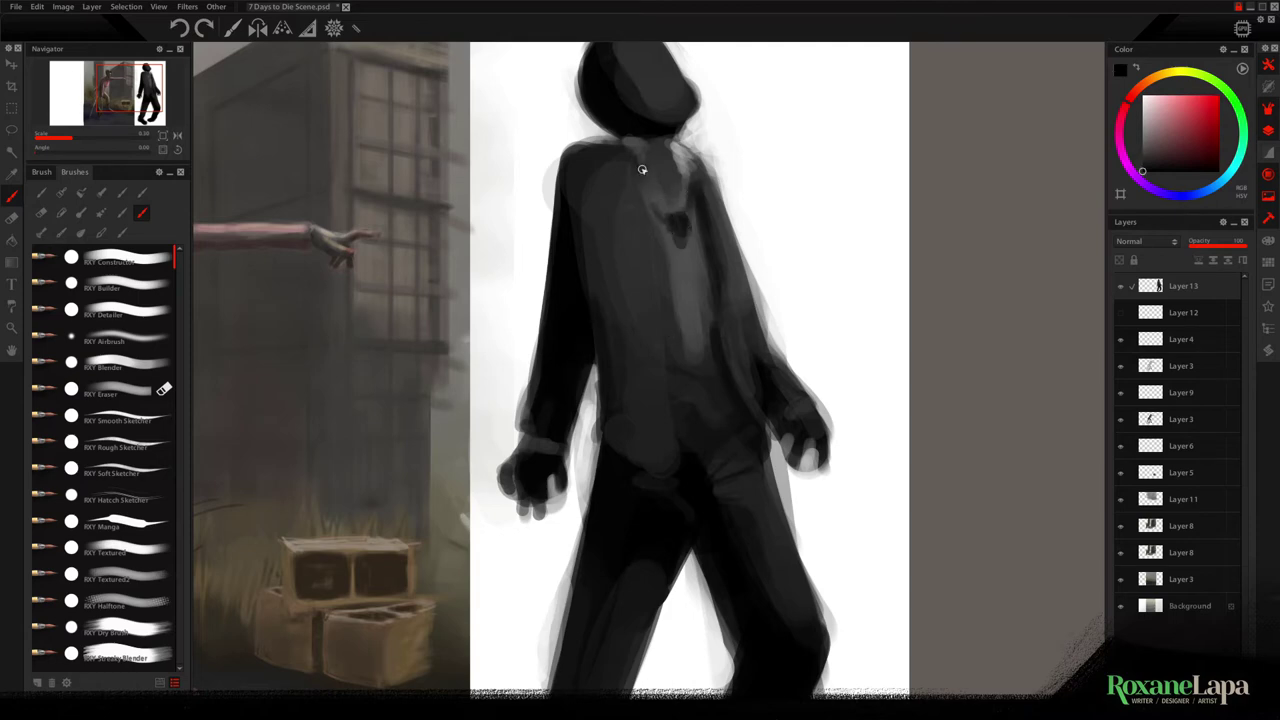
mouse_move(641, 166)
mouse_down()
mouse_move(689, 251)
mouse_move(693, 293)
mouse_move(685, 234)
mouse_move(676, 239)
mouse_move(698, 364)
mouse_move(688, 322)
mouse_move(686, 375)
mouse_up()
mouse_move(682, 249)
mouse_down()
mouse_move(690, 362)
mouse_move(689, 350)
mouse_up()
key(ctrl+minus)
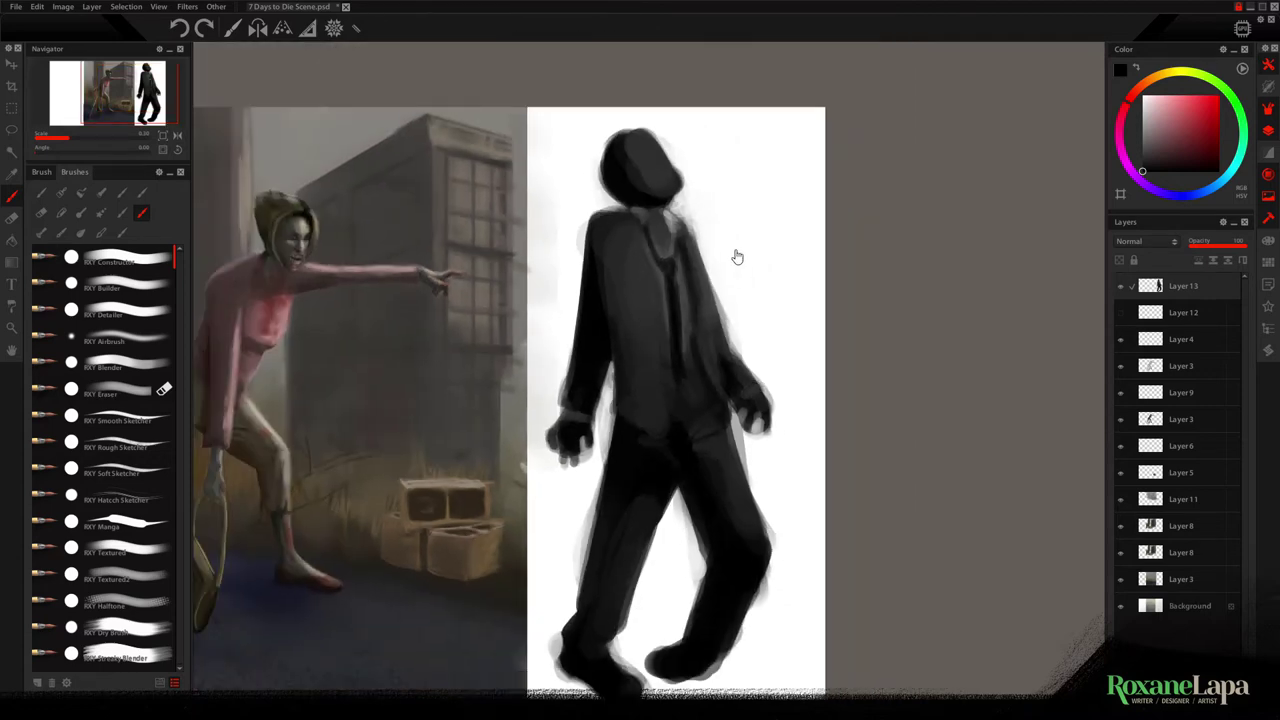
Block in the businessman's open mouth and dark eye area on the head
drag(732, 257, 730, 357)
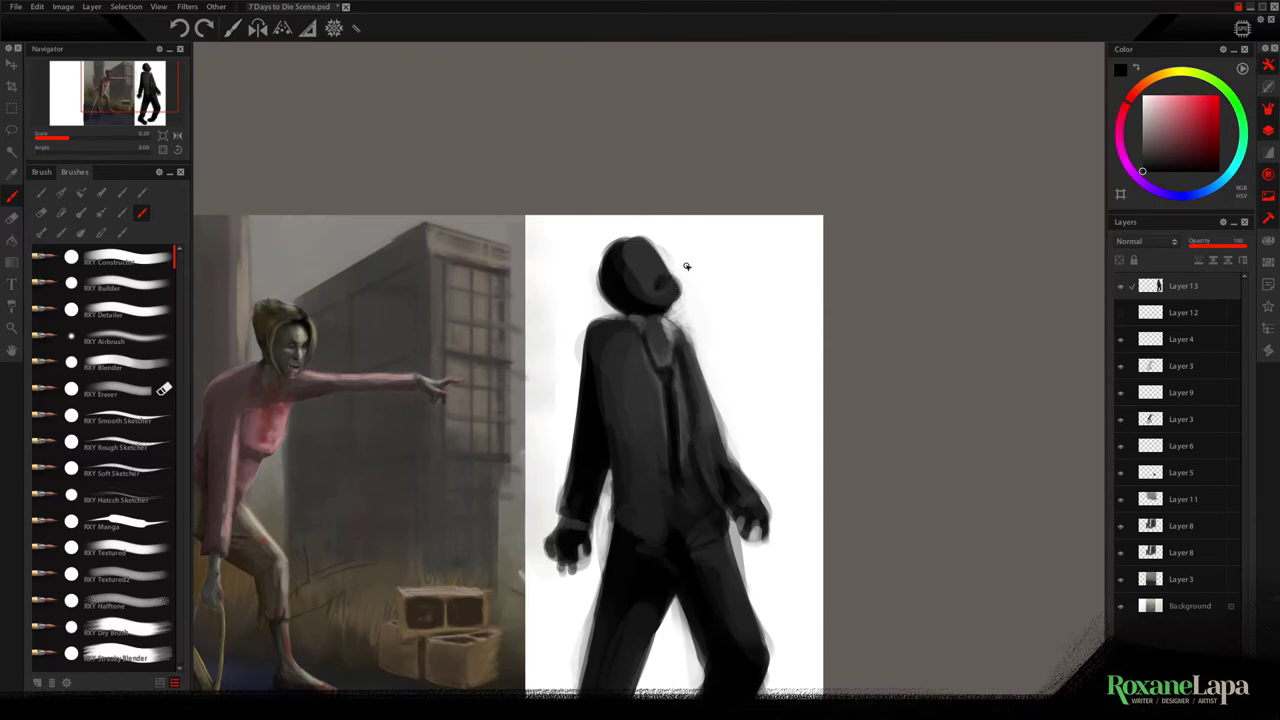
mouse_move(694, 292)
mouse_down()
mouse_move(677, 268)
mouse_move(688, 298)
mouse_up()
alt+click(661, 282)
drag(609, 260, 628, 269)
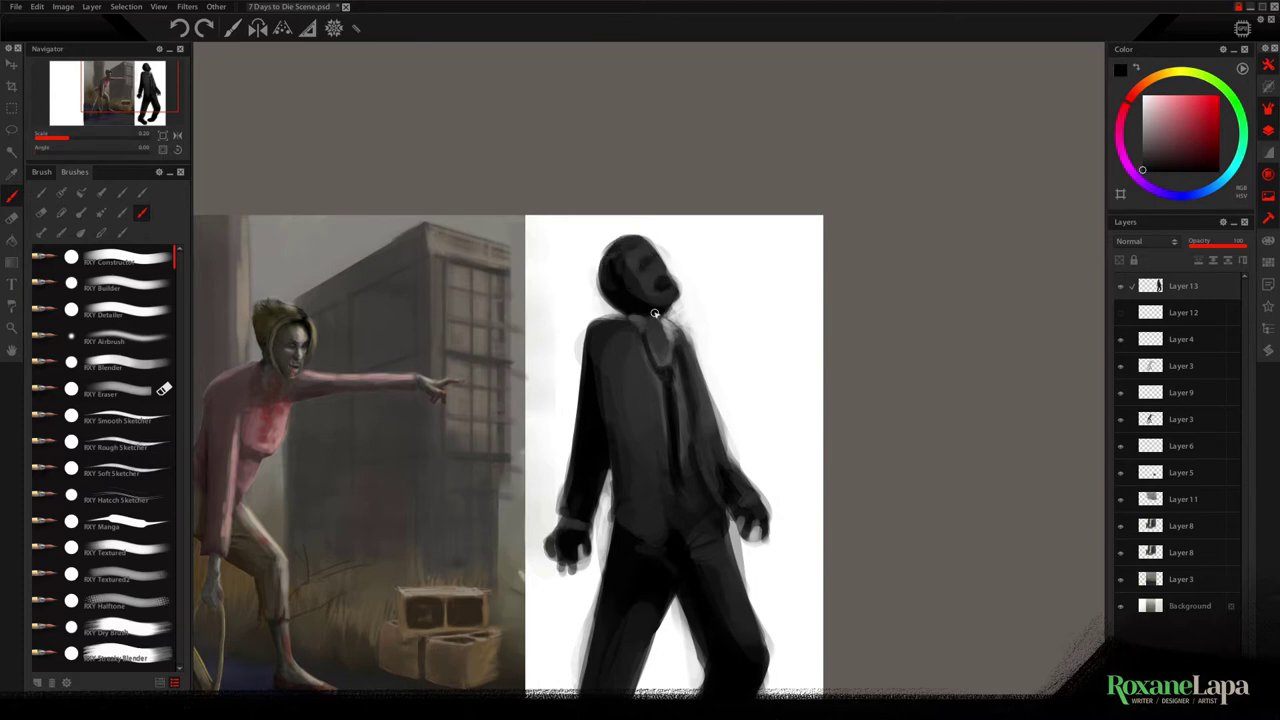
Refine the head's outline, the facial shading and the neck using sampled dark and mid greys
alt+click(644, 267)
alt+click(611, 287)
mouse_move(622, 243)
mouse_down()
mouse_move(599, 282)
mouse_move(630, 234)
mouse_up()
alt+click(651, 319)
alt+click(678, 271)
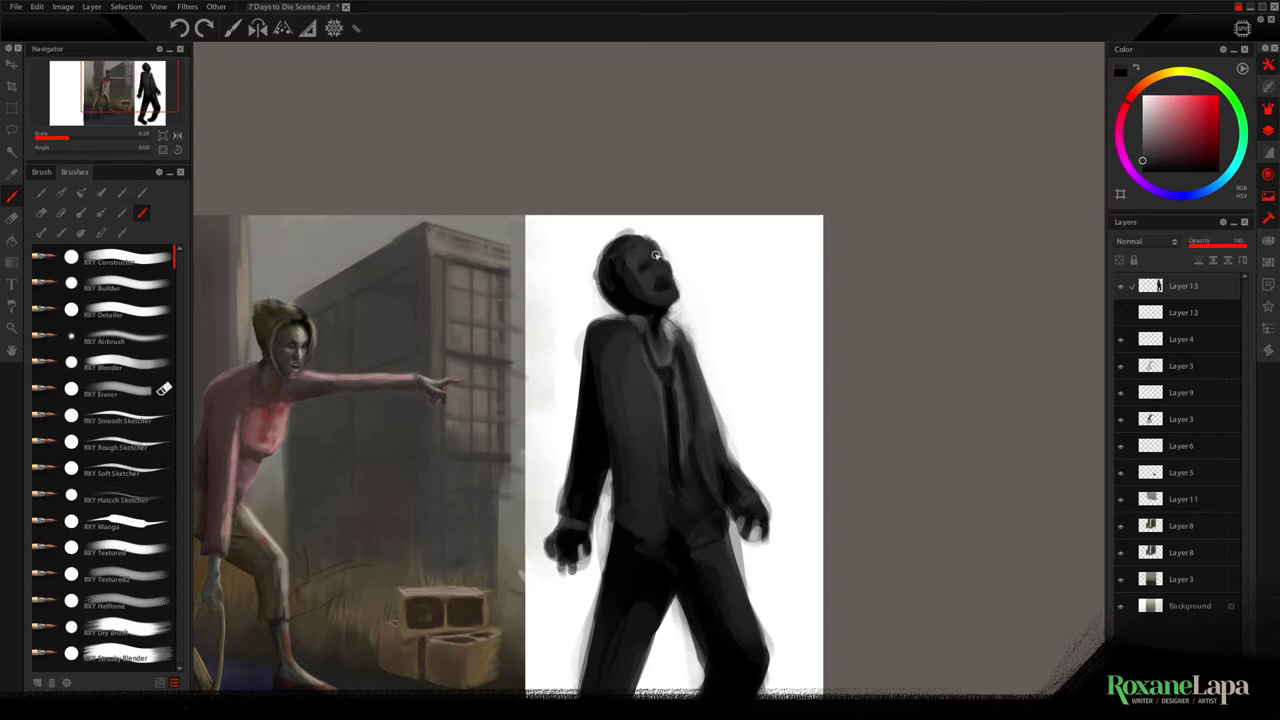
alt+click(644, 238)
drag(652, 240, 624, 236)
Define the suit jacket's lapel, front edge and folds, and reshape the near shoulder
drag(646, 489, 665, 424)
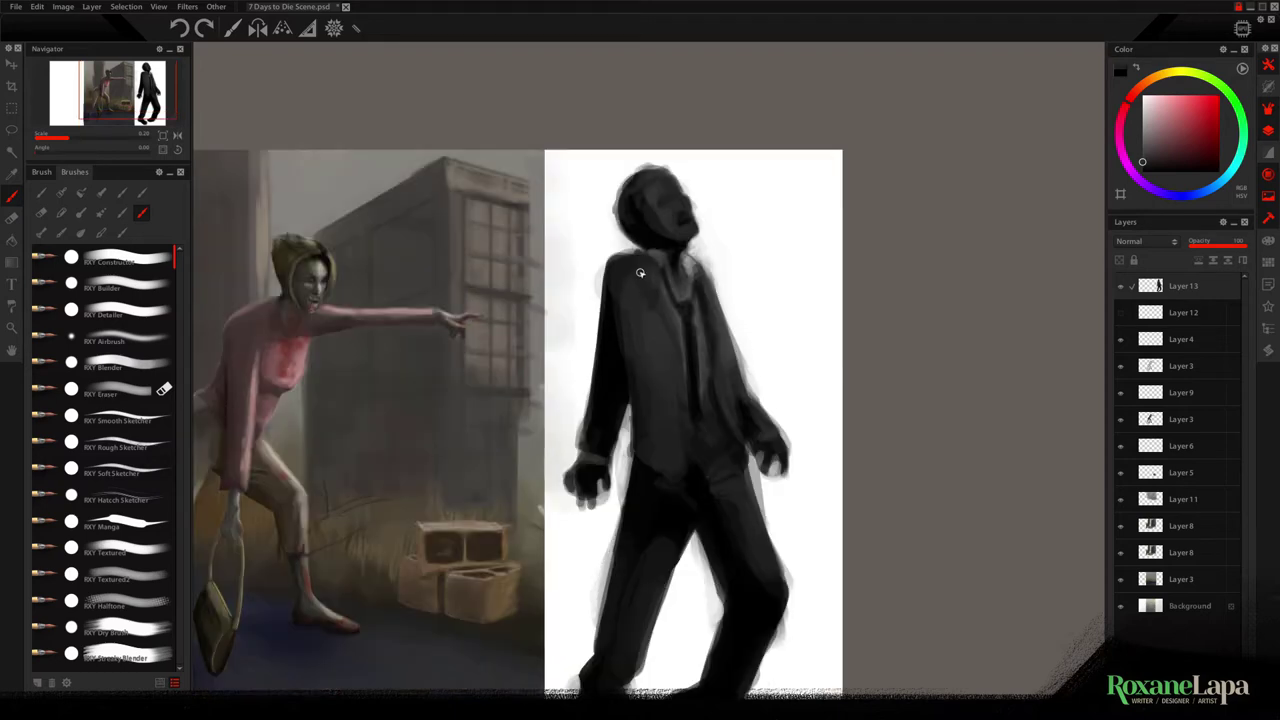
alt+click(698, 296)
mouse_move(652, 309)
mouse_down()
mouse_move(617, 274)
mouse_move(648, 302)
mouse_up()
alt+click(617, 272)
drag(679, 383, 684, 471)
drag(722, 310, 737, 400)
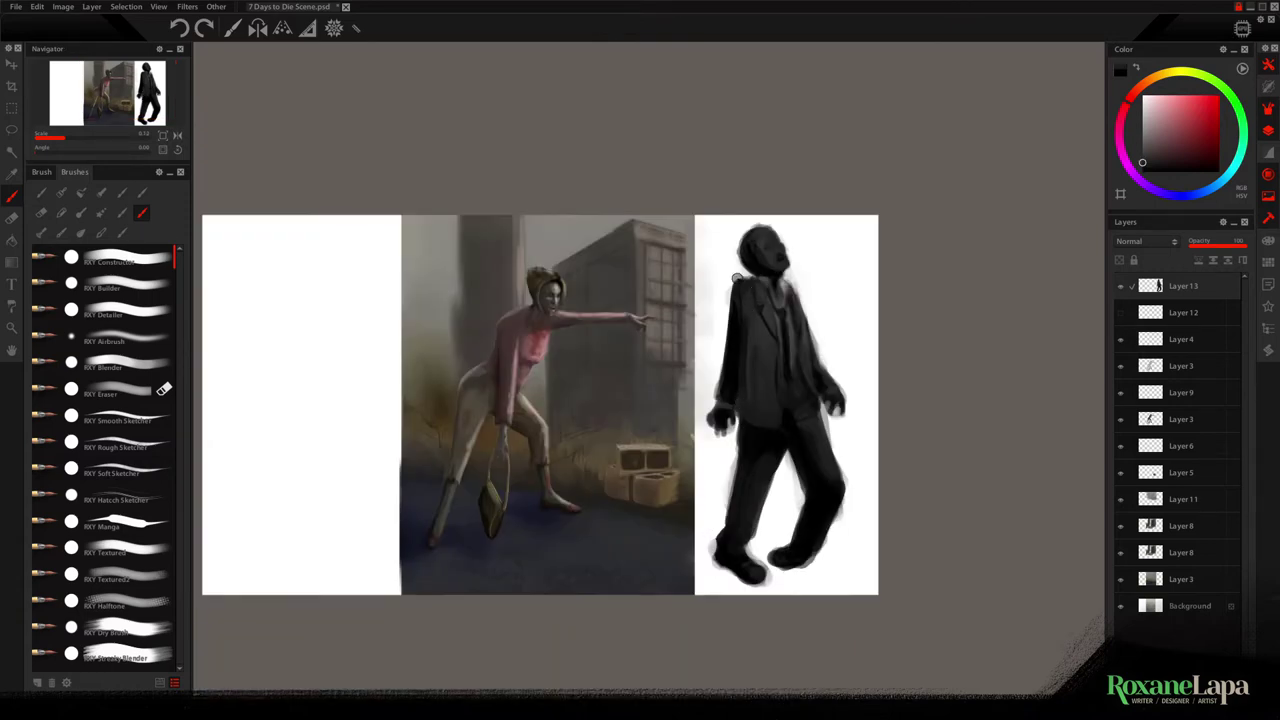
mouse_move(737, 276)
mouse_down()
mouse_move(728, 325)
mouse_move(726, 283)
mouse_move(755, 263)
mouse_move(726, 324)
mouse_up()
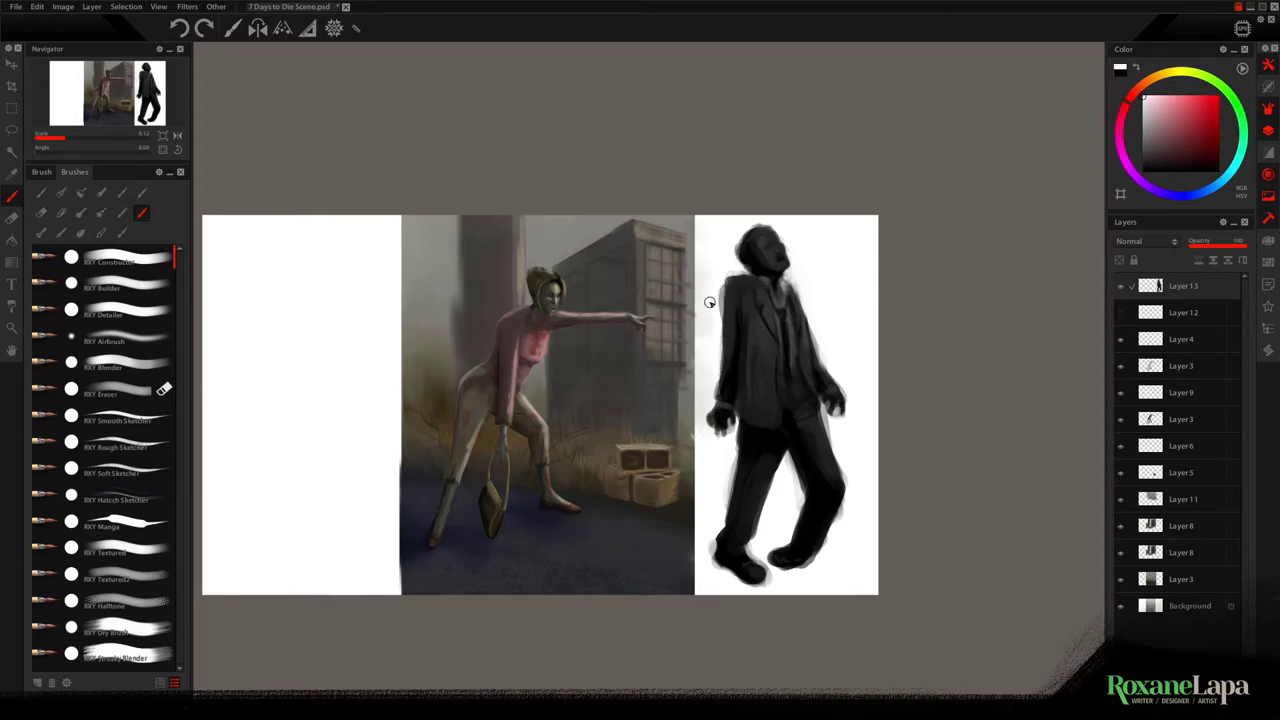
Lasso the businessman's near hand, move it slightly lower, and return to the brush with a sampled sleeve tone
key(l)
mouse_move(704, 398)
mouse_down()
mouse_move(724, 446)
mouse_move(702, 394)
mouse_move(723, 425)
mouse_move(725, 383)
mouse_move(739, 406)
mouse_up()
key(v)
key(Return)
key(ctrl+d)
key(b)
alt+click(719, 420)
key(ctrl+0)
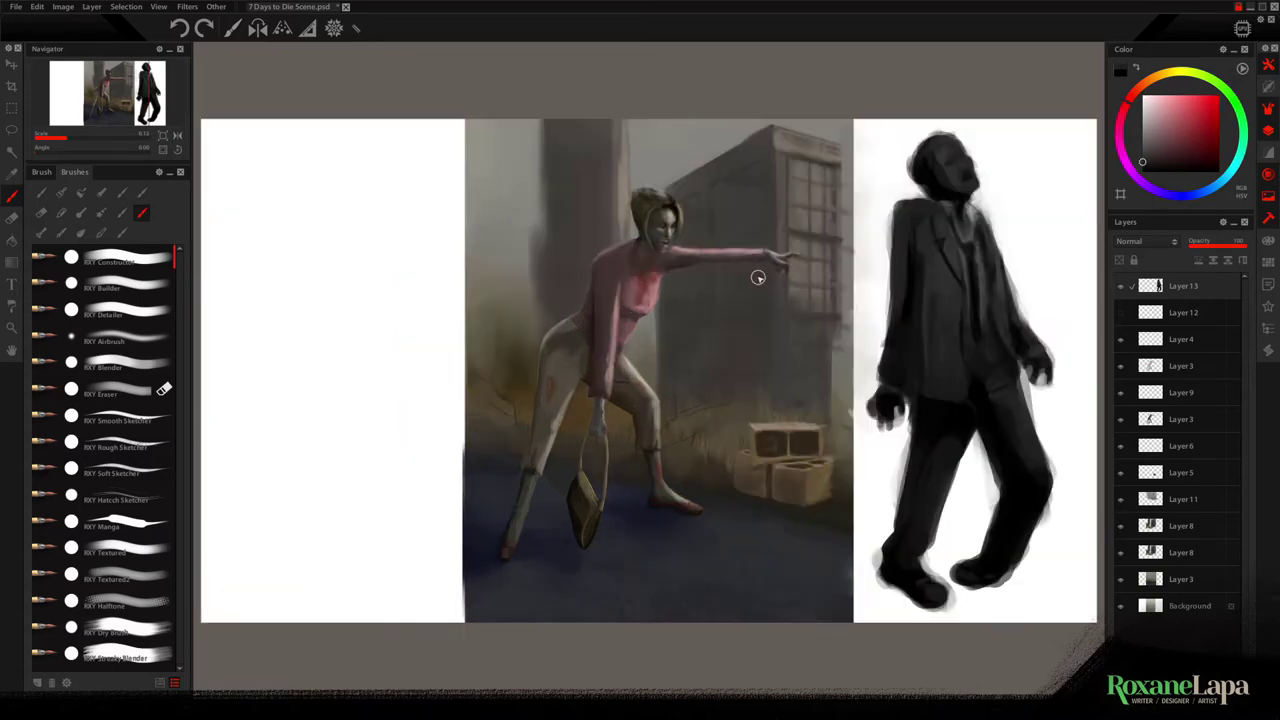
Brush rough grey ground strokes on Layer 16 behind the businessman's feet and across the blank area beside Karen
mouse_move(932, 205)
mouse_down()
mouse_move(674, 300)
mouse_move(676, 266)
mouse_move(698, 277)
mouse_up()
alt+click(703, 297)
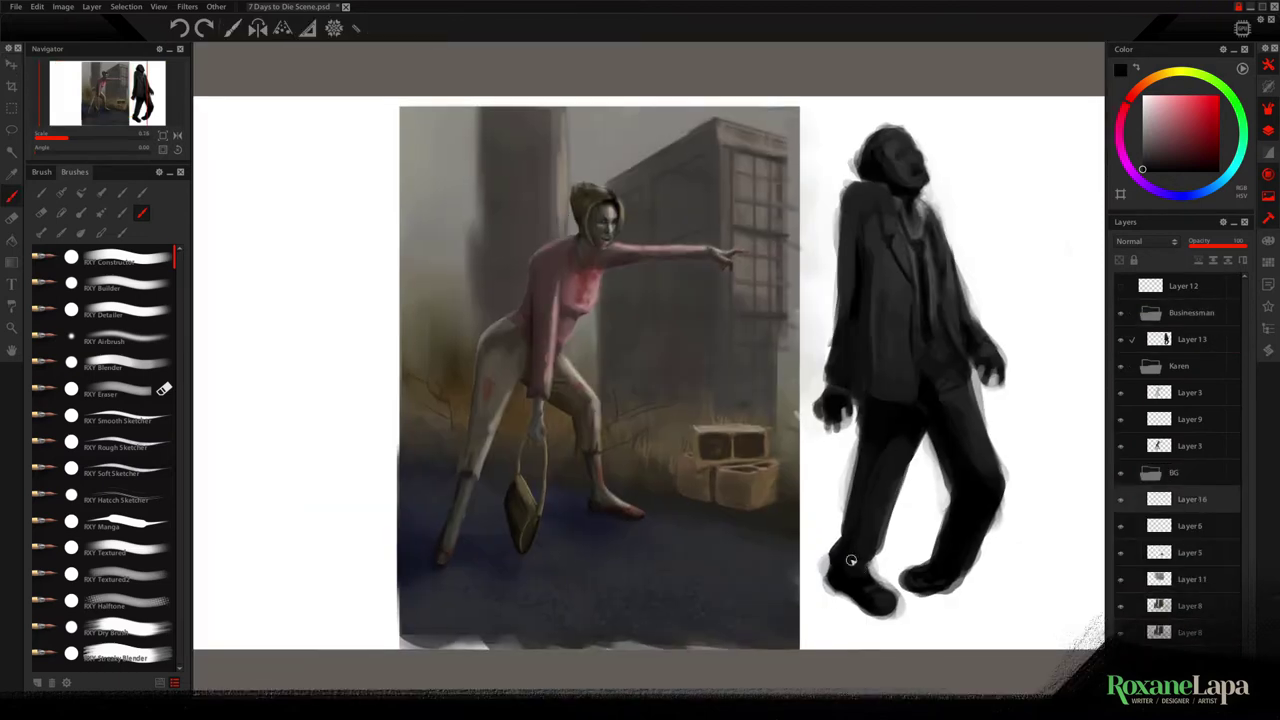
mouse_move(850, 561)
mouse_down()
mouse_move(1064, 643)
mouse_move(834, 597)
mouse_move(909, 635)
mouse_move(849, 637)
mouse_move(881, 579)
mouse_move(792, 551)
mouse_move(818, 565)
mouse_move(778, 537)
mouse_move(855, 560)
mouse_move(802, 556)
mouse_move(857, 630)
mouse_move(1010, 643)
mouse_up()
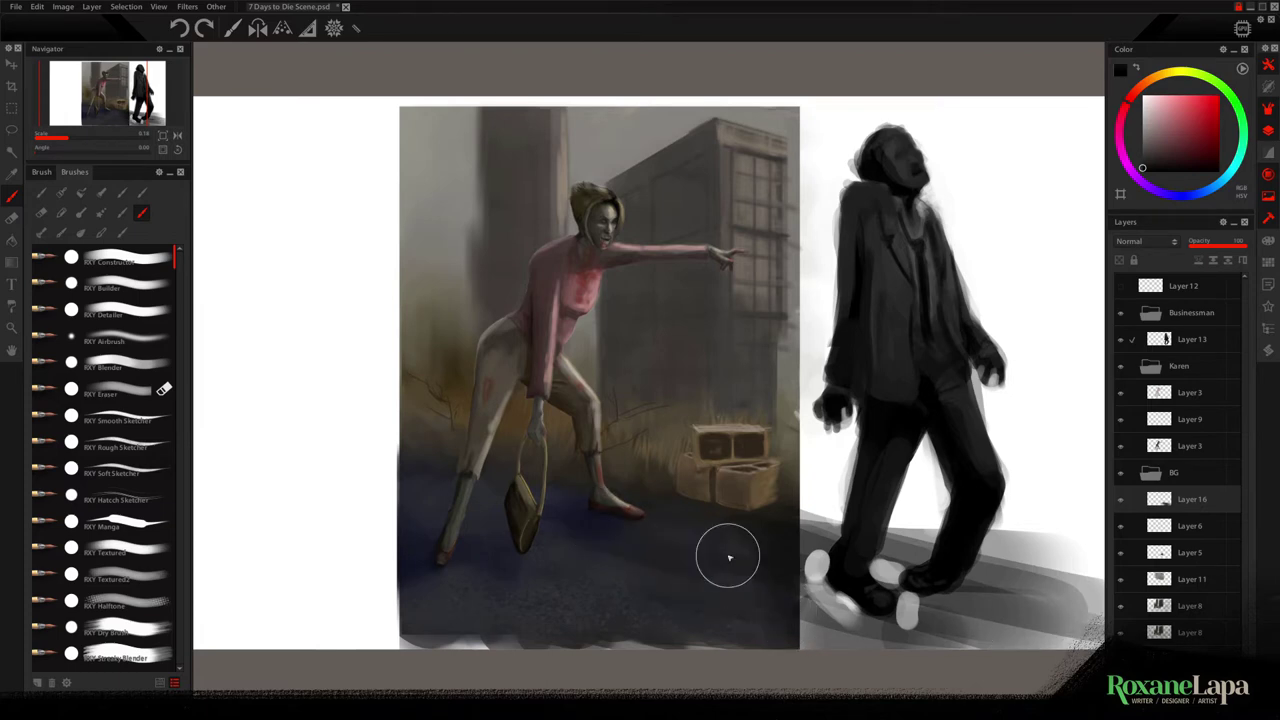
mouse_move(360, 471)
mouse_down()
mouse_move(256, 449)
mouse_move(456, 589)
mouse_move(225, 605)
mouse_move(330, 548)
mouse_move(314, 574)
mouse_up()
key(ctrl+minus)
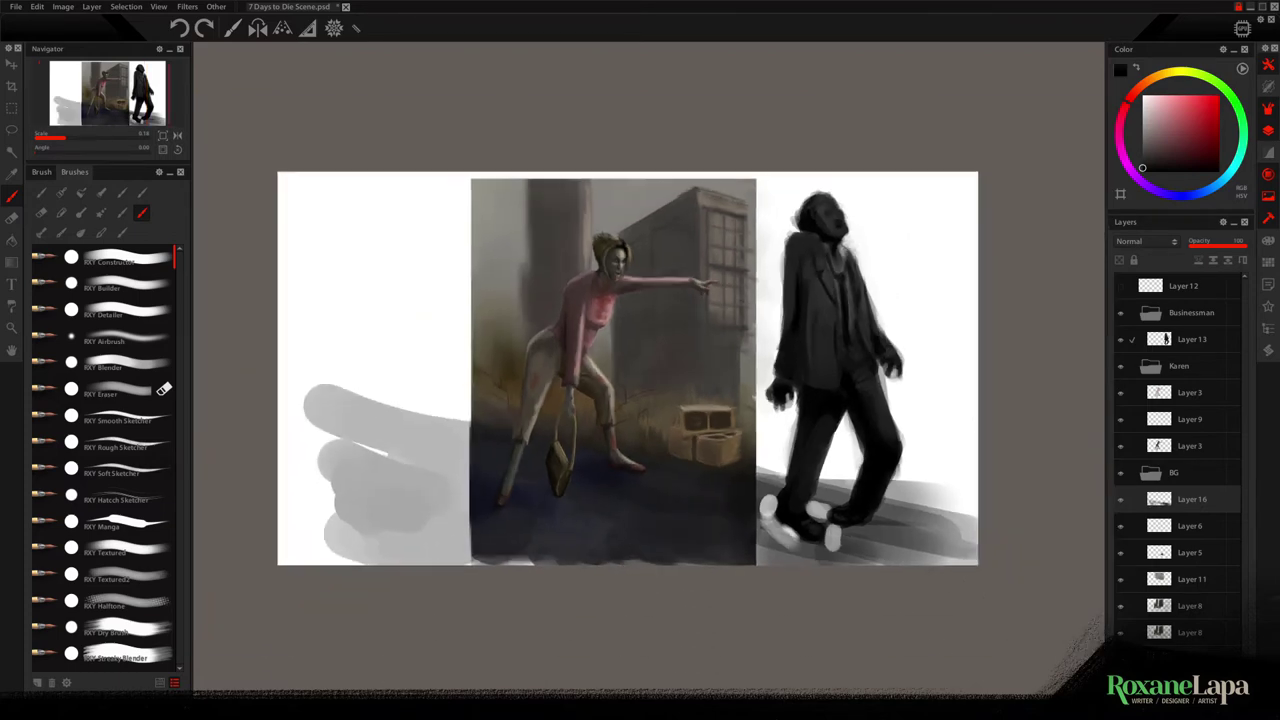
mouse_move(325, 415)
mouse_down()
mouse_move(357, 443)
mouse_move(277, 443)
mouse_move(320, 391)
mouse_move(369, 540)
mouse_move(289, 546)
mouse_move(480, 563)
mouse_move(283, 477)
mouse_move(287, 495)
mouse_move(334, 511)
mouse_move(394, 480)
mouse_move(843, 543)
mouse_move(827, 528)
mouse_move(903, 577)
mouse_up()
Set Layer 13's blend mode to Multiply
click(1204, 336)
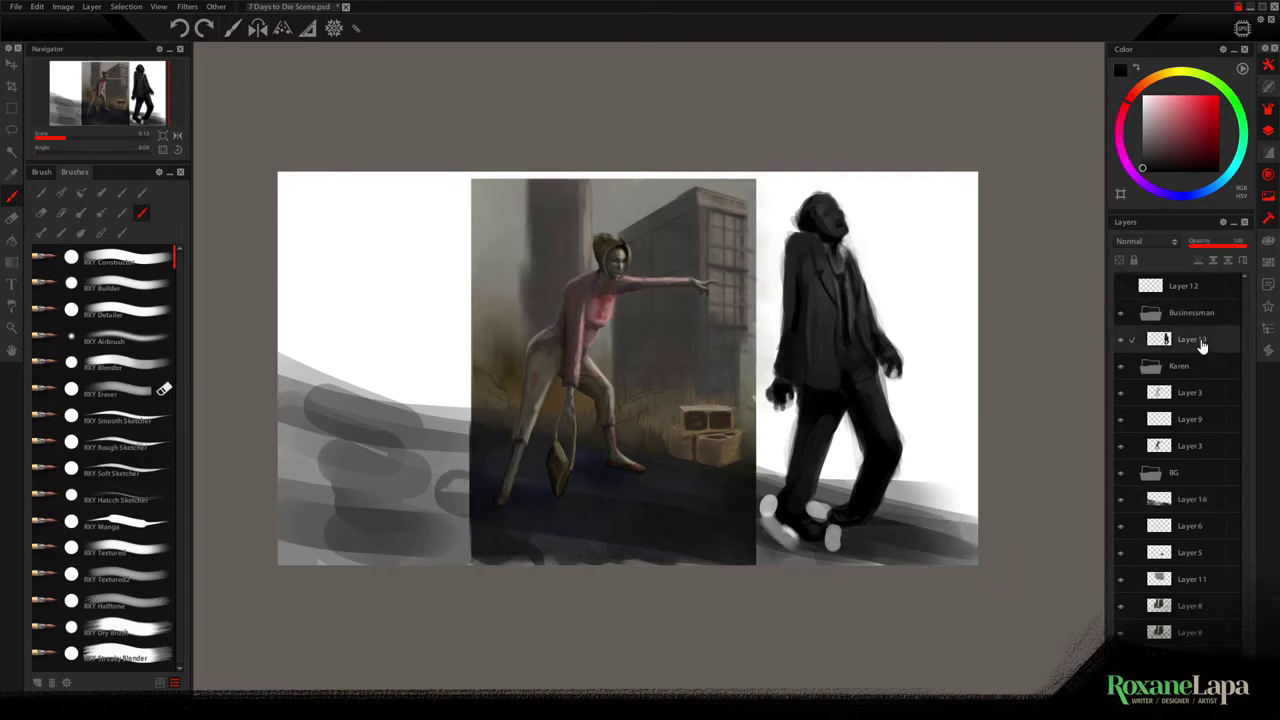
click(1148, 245)
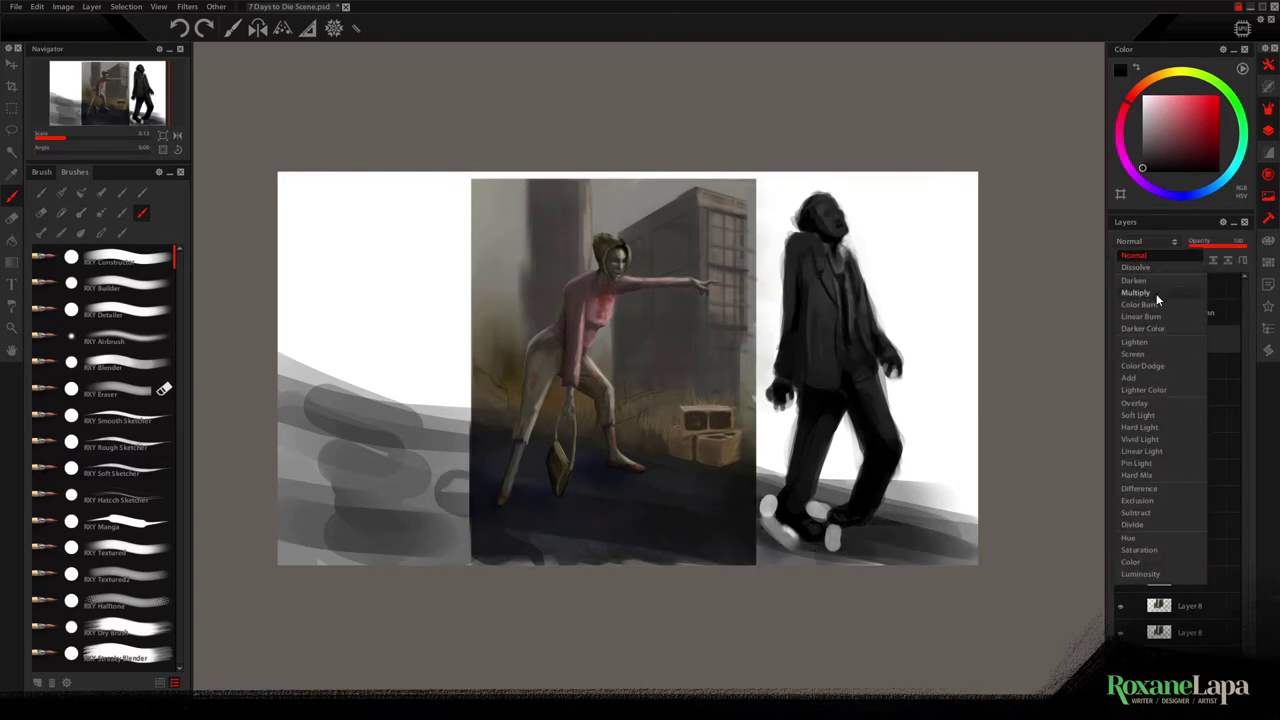
click(1156, 293)
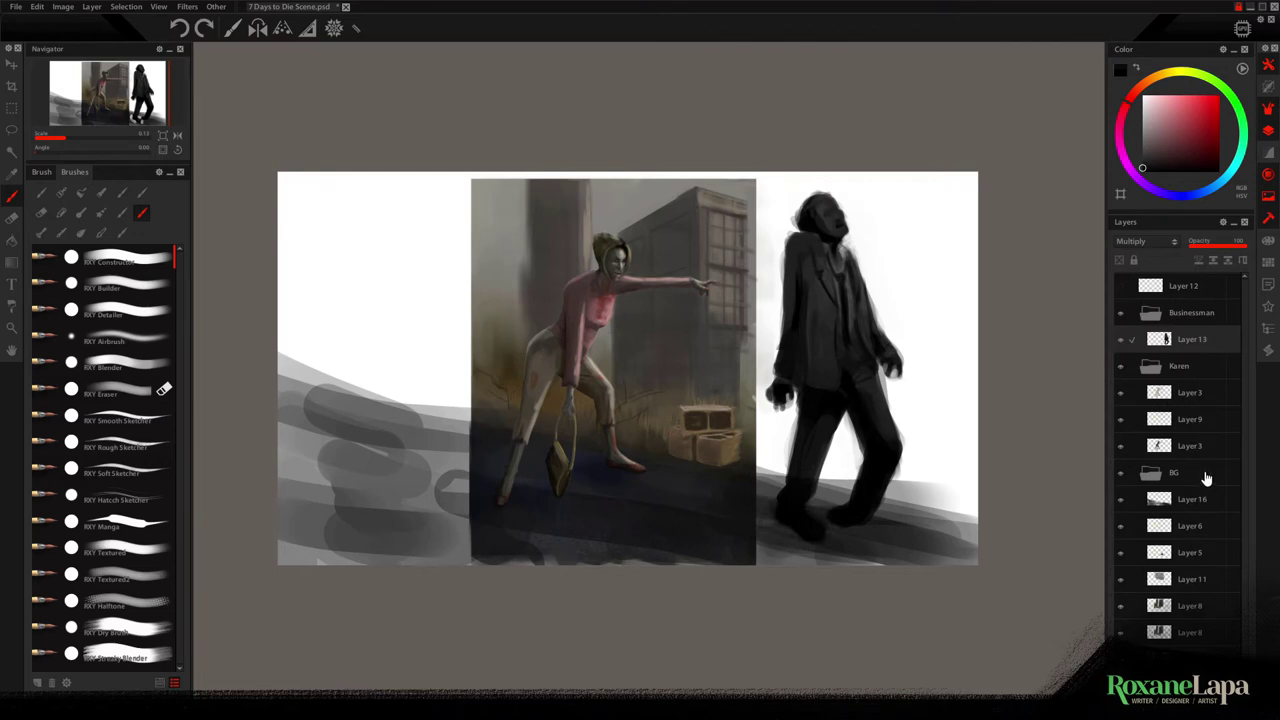
Paint solid dark grey ground across the lower canvas on Layer 16, beneath both figures
click(1157, 497)
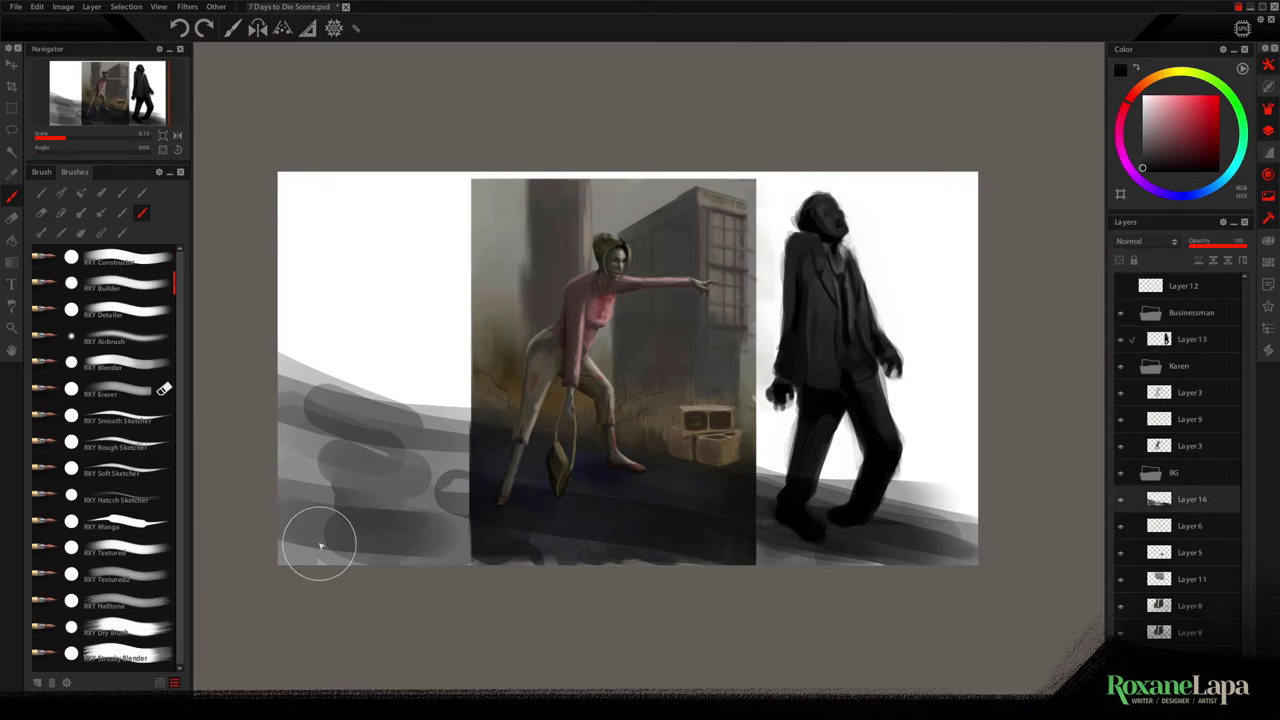
mouse_move(323, 557)
mouse_down()
mouse_move(347, 444)
mouse_move(483, 498)
mouse_move(706, 516)
mouse_move(931, 559)
mouse_move(833, 514)
mouse_move(792, 570)
mouse_up()
mouse_move(690, 604)
mouse_down()
mouse_move(614, 508)
mouse_move(758, 566)
mouse_move(286, 563)
mouse_move(263, 460)
mouse_move(962, 519)
mouse_up()
click(1121, 500)
click(1121, 500)
key(x)
mouse_move(251, 382)
mouse_down()
mouse_move(320, 403)
mouse_move(485, 408)
mouse_up()
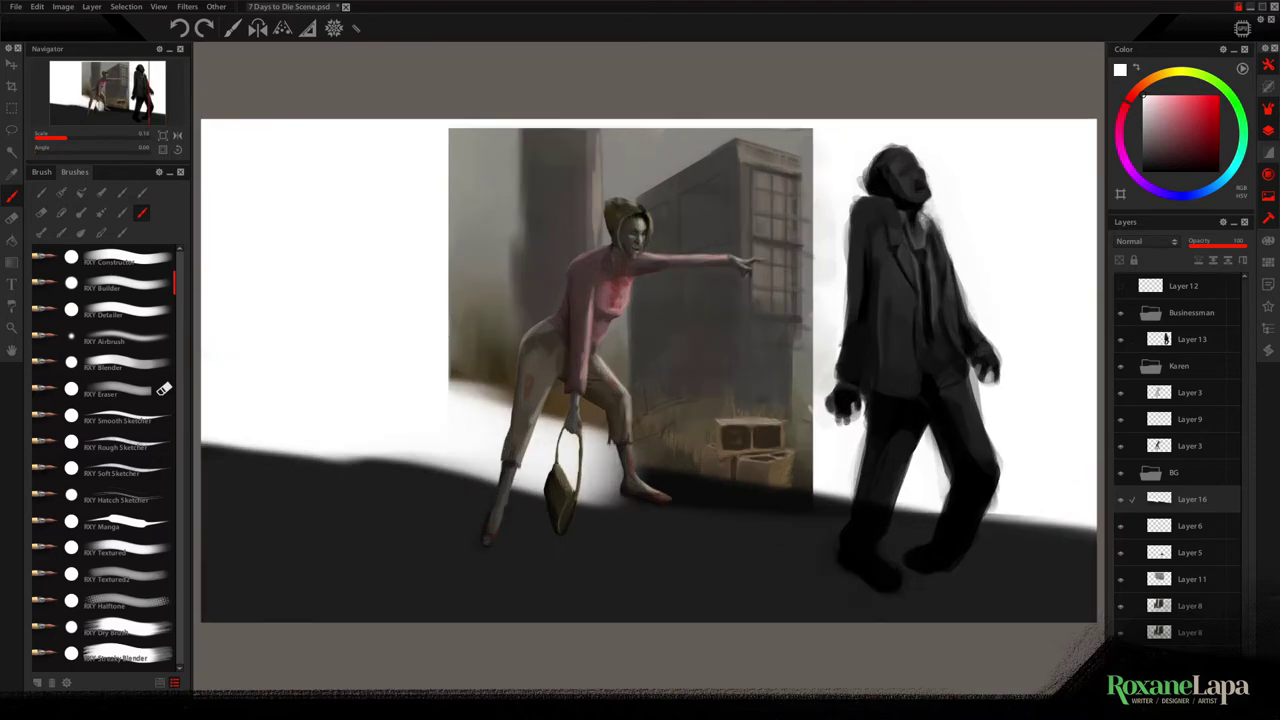
Reshape the dark ground's upper edge into a straight line sloping gently down across the canvas, rotating the view for access
mouse_move(572, 228)
mouse_down()
mouse_move(568, 294)
mouse_move(608, 260)
mouse_up()
mouse_move(450, 95)
mouse_down()
mouse_move(608, 525)
mouse_move(611, 597)
mouse_up()
scroll(483, 209, up, 3)
scroll(463, 160, down, 2)
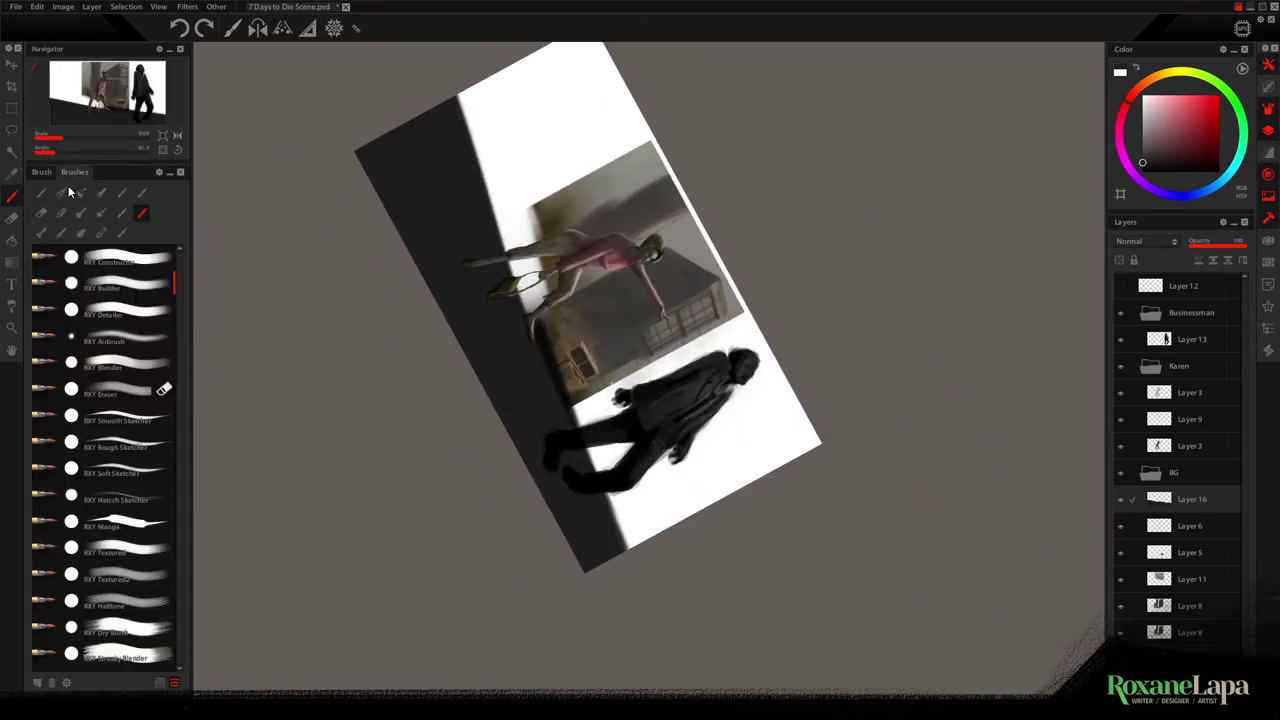
scroll(340, 316, down, 4)
key(ctrl+0)
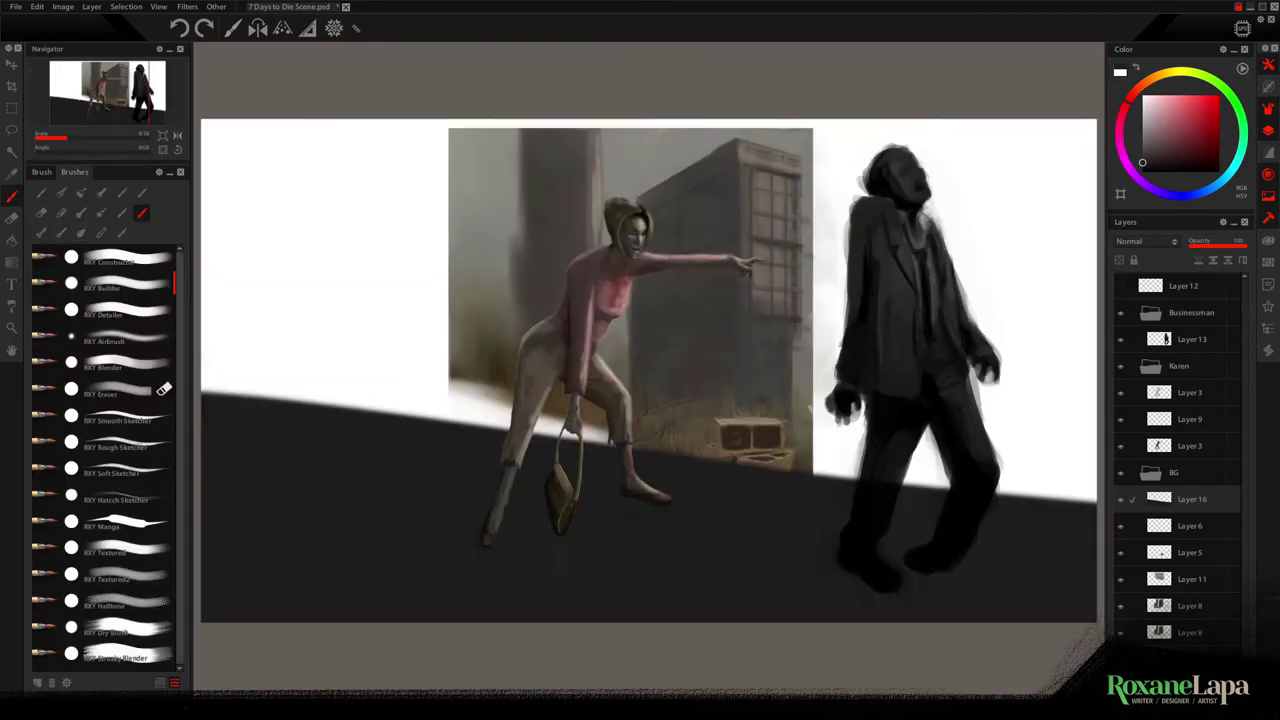
Move the BG group across the canvas until the building scene sits behind the businessman
click(12, 66)
drag(441, 531, 737, 531)
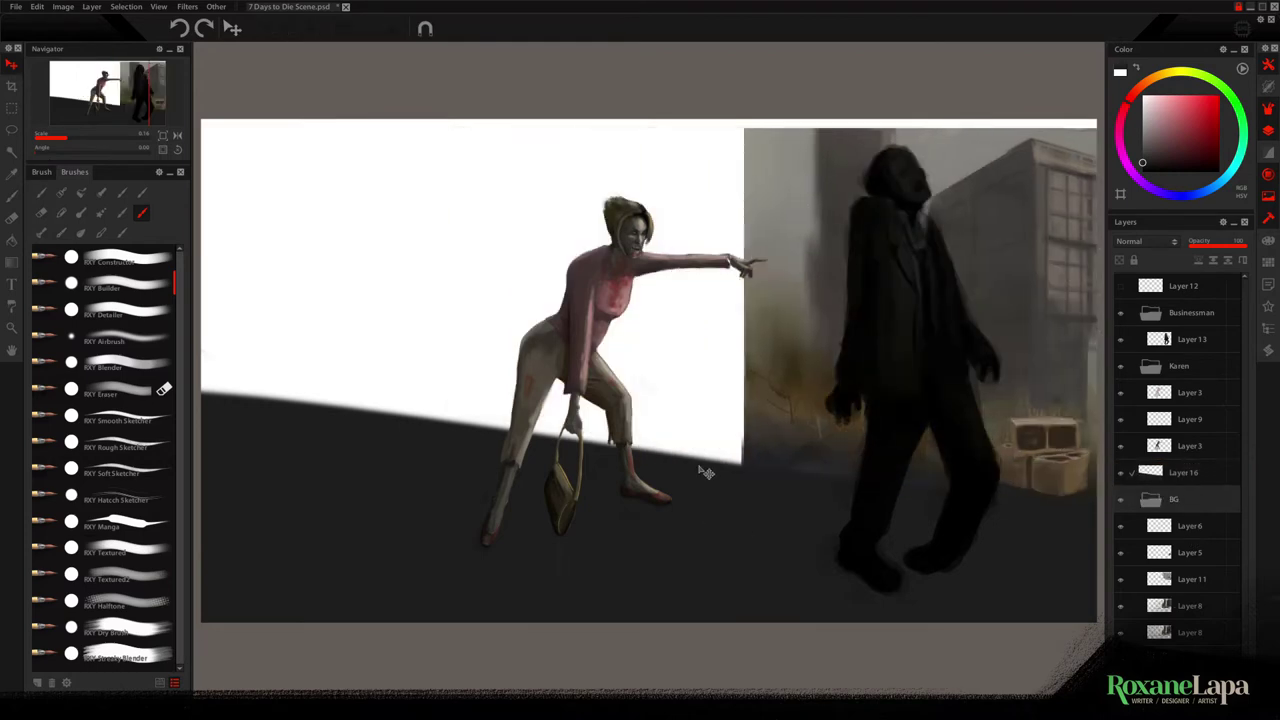
ctrl+click(1208, 343)
right_click(1208, 343)
click(474, 28)
Set the blend mode of the businessman's Layer 13 back to Normal
click(1192, 339)
click(1142, 245)
click(1140, 258)
Erase the white halo around the businessman's head, shoulders and far arm on Layer 13
key(e)
drag(950, 185, 978, 285)
scroll(960, 225, up, 2)
drag(745, 130, 789, 263)
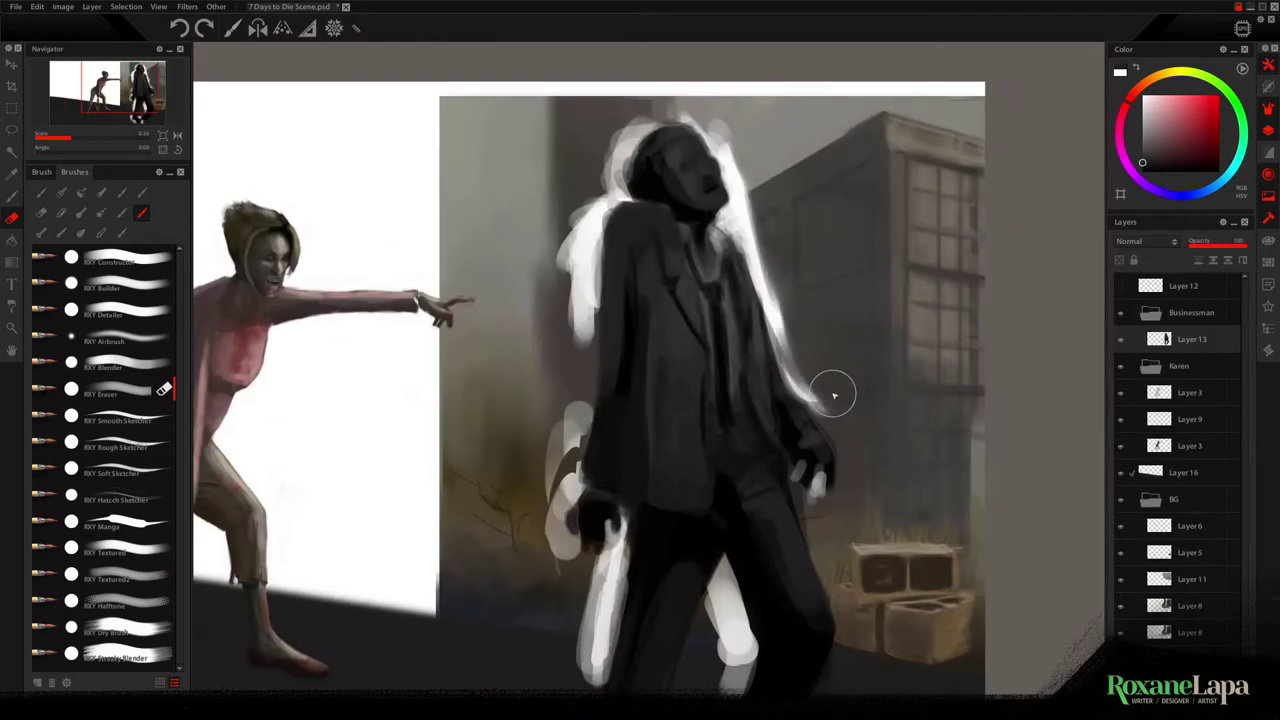
mouse_move(760, 200)
mouse_down()
mouse_move(774, 309)
mouse_move(818, 410)
mouse_move(737, 114)
mouse_move(580, 309)
mouse_move(610, 168)
mouse_move(619, 193)
mouse_move(538, 300)
mouse_move(597, 209)
mouse_move(690, 291)
mouse_move(689, 349)
mouse_move(735, 500)
mouse_up()
Erase the remaining pale paint beside the near arm, hand and outer leg
scroll(619, 193, up, 2)
mouse_move(528, 345)
mouse_down()
mouse_move(549, 289)
mouse_move(549, 323)
mouse_move(531, 173)
mouse_up()
mouse_move(450, 468)
mouse_down()
mouse_move(432, 512)
mouse_move(465, 508)
mouse_move(522, 321)
mouse_up()
mouse_move(490, 410)
mouse_down()
mouse_move(529, 633)
mouse_move(538, 513)
mouse_move(551, 671)
mouse_move(565, 445)
mouse_move(583, 522)
mouse_move(576, 466)
mouse_up()
Erase the pale smudges around the businessman's shoes and between his legs
scroll(505, 459, down, 4)
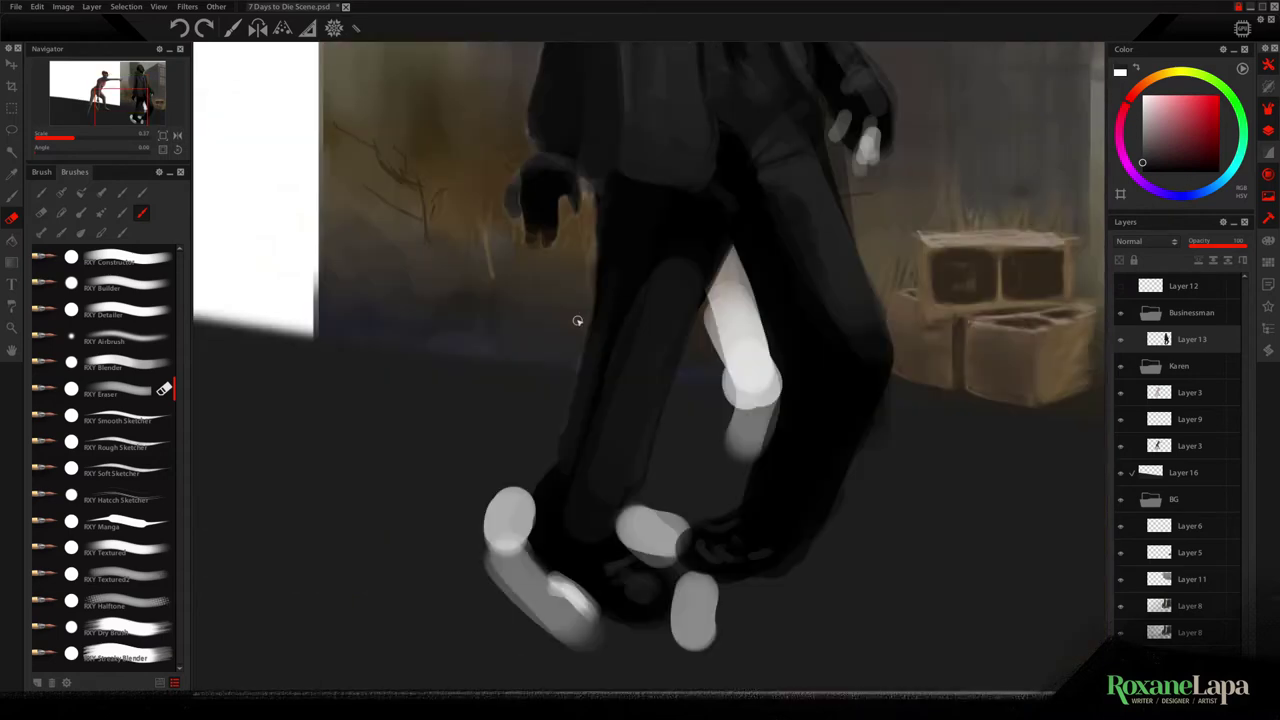
mouse_move(505, 485)
mouse_down()
mouse_move(528, 621)
mouse_move(526, 495)
mouse_move(512, 538)
mouse_move(586, 633)
mouse_move(692, 650)
mouse_move(530, 520)
mouse_move(526, 548)
mouse_move(583, 610)
mouse_move(543, 579)
mouse_move(710, 620)
mouse_move(624, 521)
mouse_move(664, 549)
mouse_move(684, 602)
mouse_move(759, 410)
mouse_move(726, 306)
mouse_move(736, 298)
mouse_move(764, 370)
mouse_up()
drag(919, 300, 840, 514)
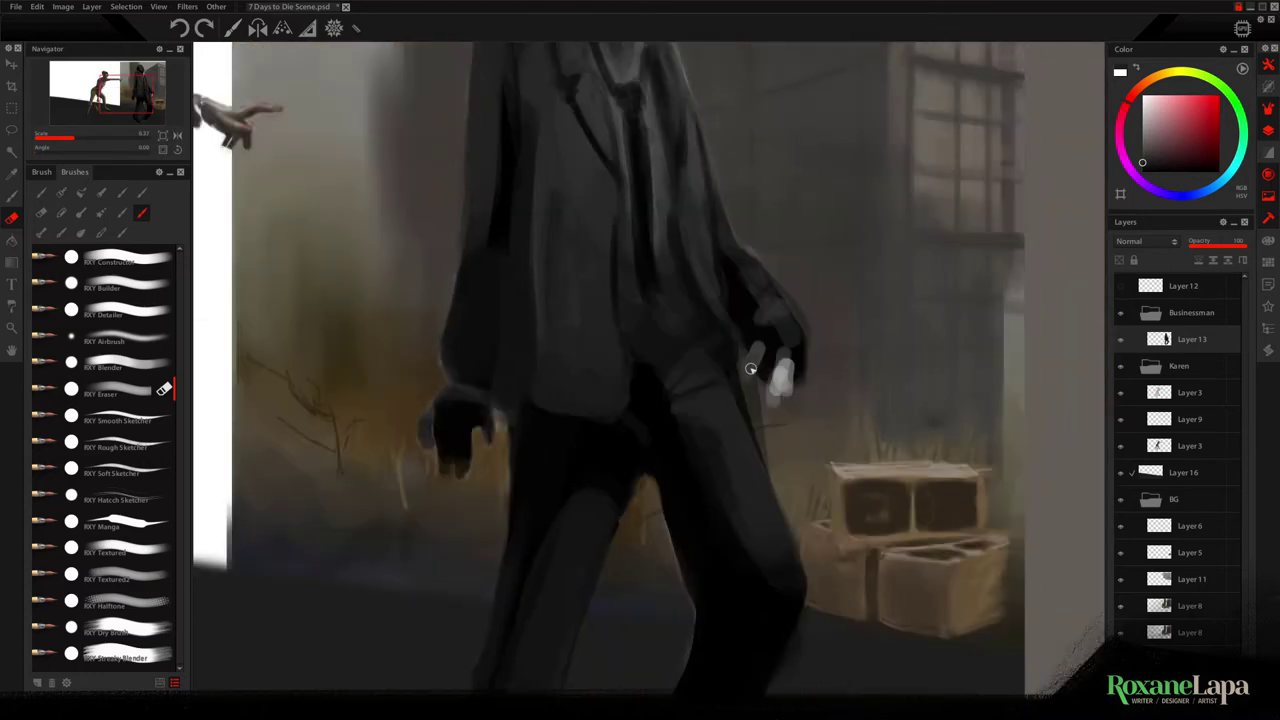
Erase the last pale smudges between the businessman's near hand and his outer thigh
mouse_move(752, 364)
mouse_down()
mouse_move(785, 392)
mouse_move(686, 373)
mouse_up()
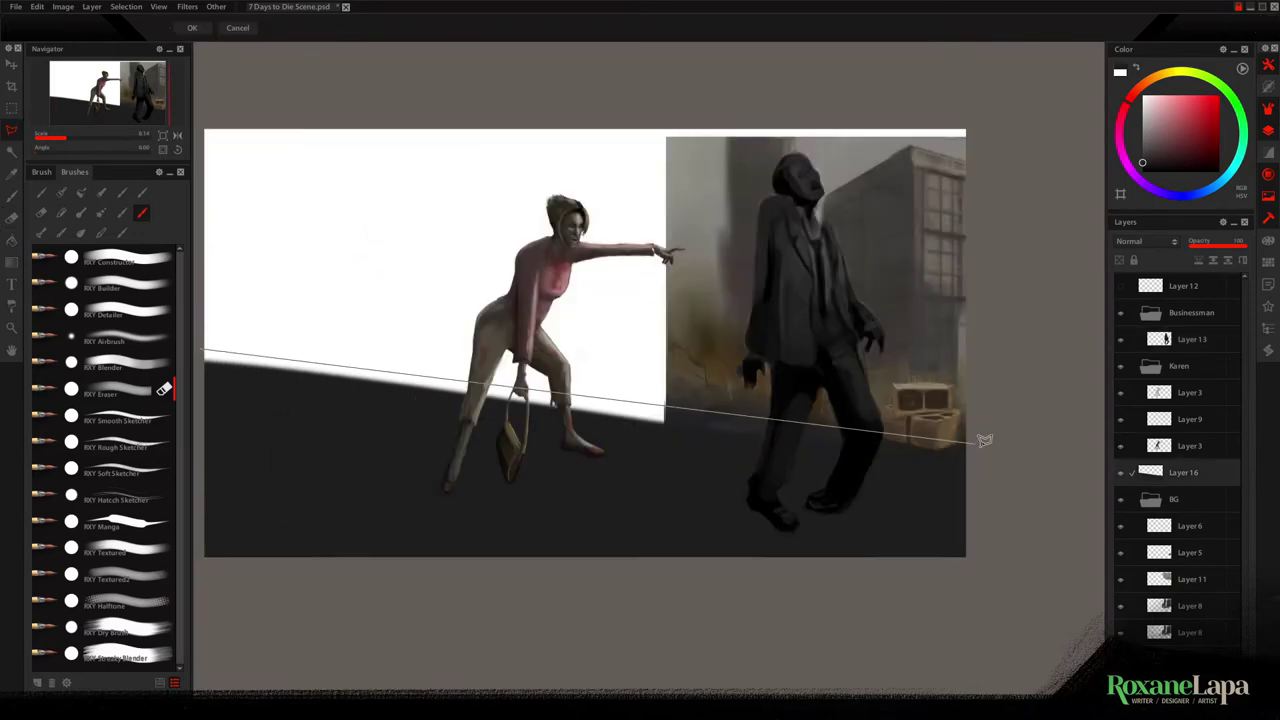
Select a narrow strip along the ground's far edge and fill it with light grey on a new layer
click(975, 444)
click(975, 467)
click(198, 349)
key(ctrl+shift+n)
key(g)
click(446, 374)
key(ctrl+d)
Squash the grey strip into a thin kerb along the ground's far edge and save the file
key(v)
drag(203, 466, 203, 434)
drag(966, 349, 966, 371)
key(Return)
key(ctrl+s)
Block in a two-sided grey building behind the woman with filled polygon selections, narrowing its front wall slightly
key(m)
click(126, 7)
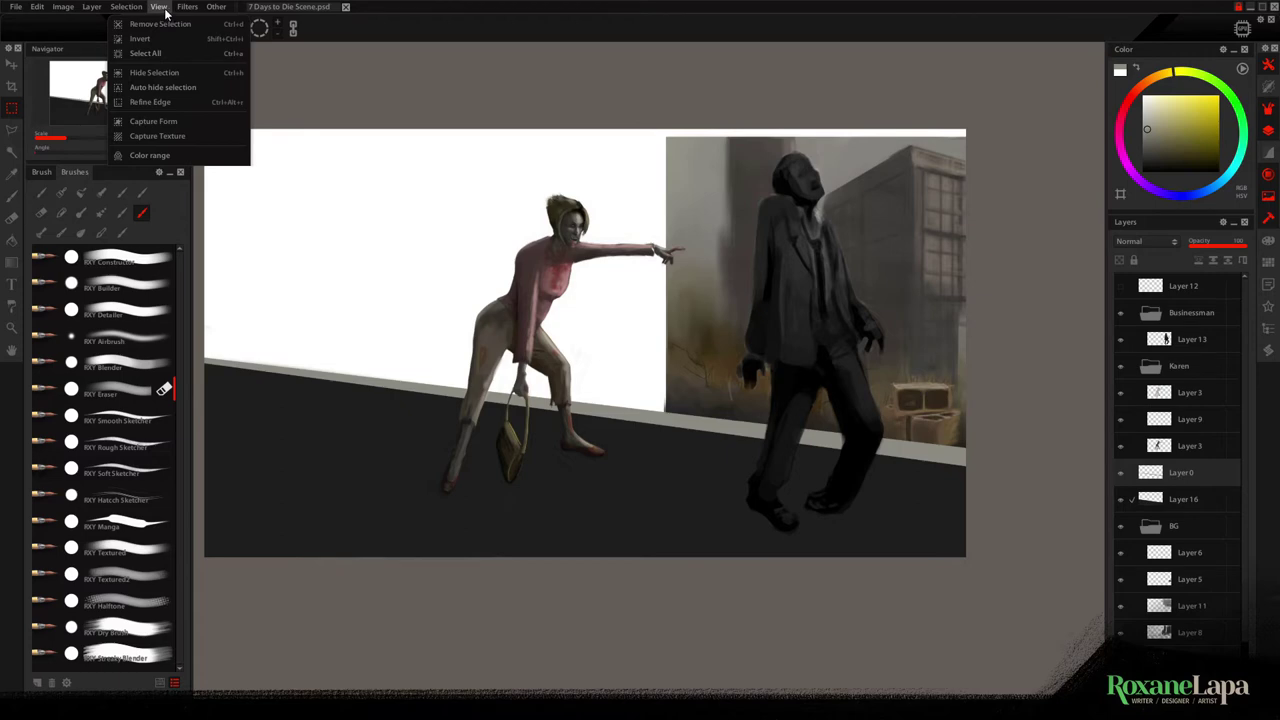
click(447, 234)
click(11, 130)
click(443, 363)
click(206, 345)
click(206, 242)
click(458, 200)
key(Return)
key(g)
click(357, 277)
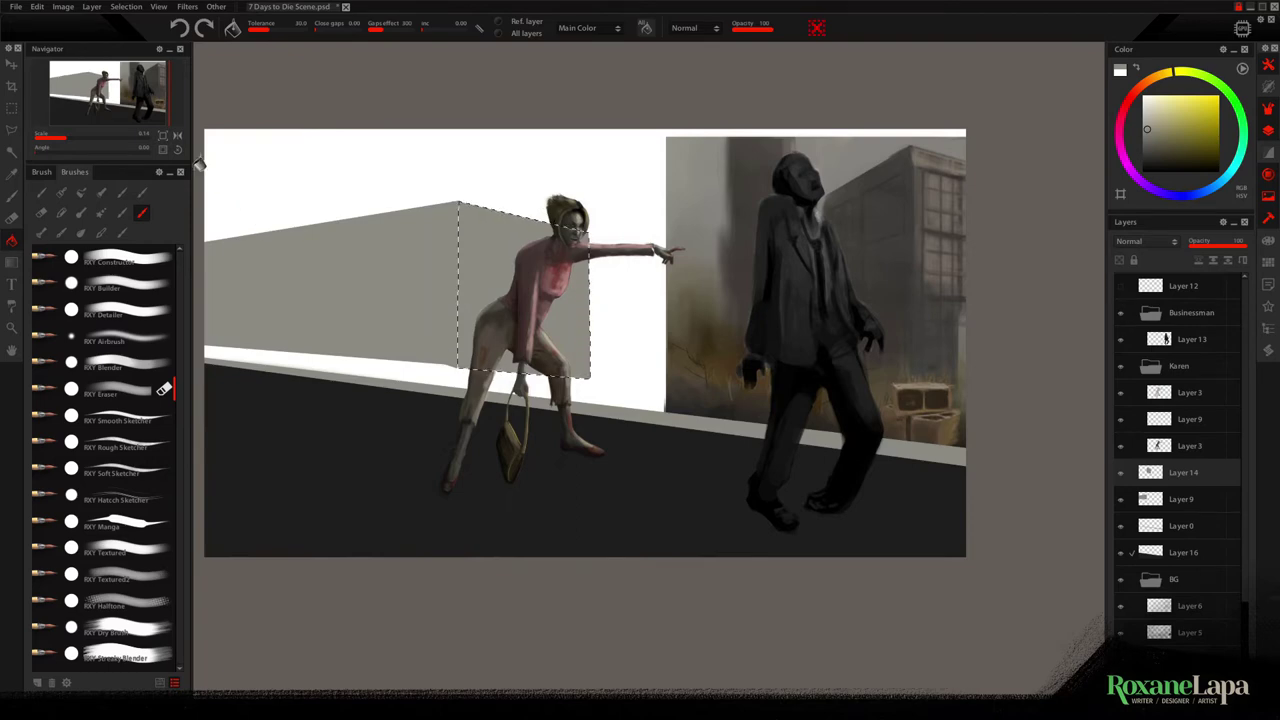
click(11, 64)
drag(590, 289, 568, 289)
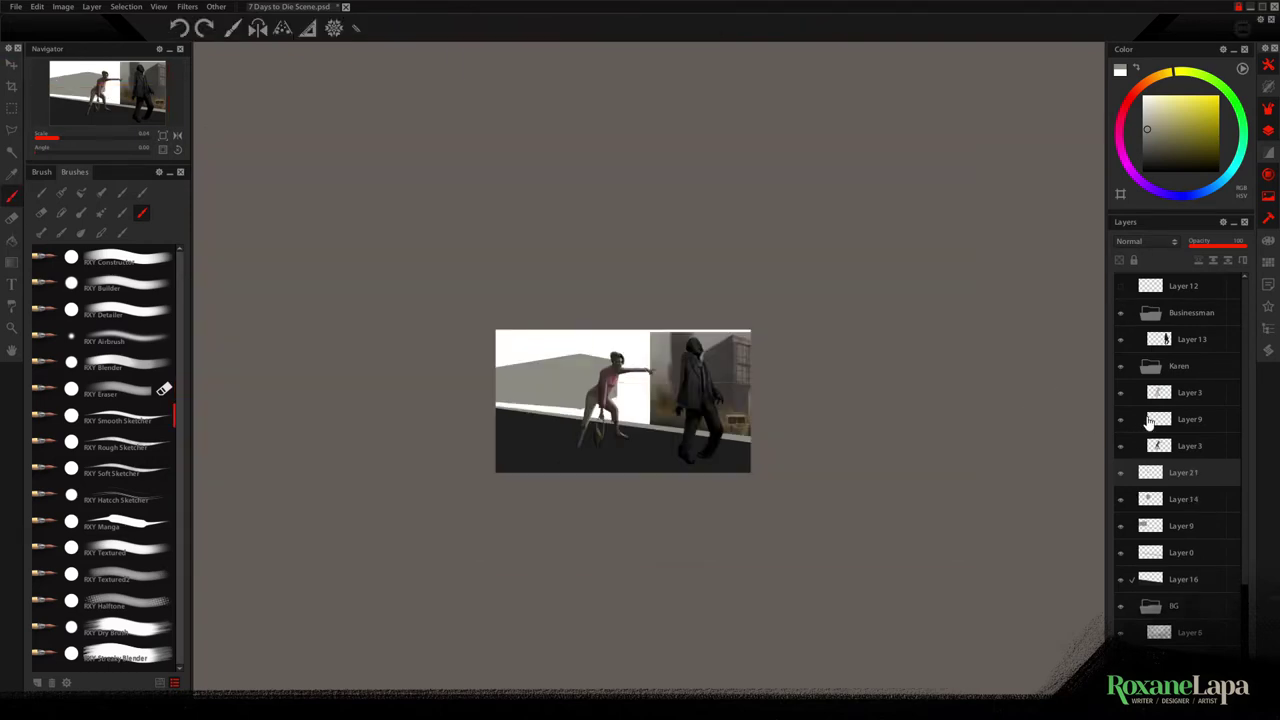
Create a red horizontal eye-level line on Layer 21, set at the woman's chest height and spanning the canvas width
click(1130, 108)
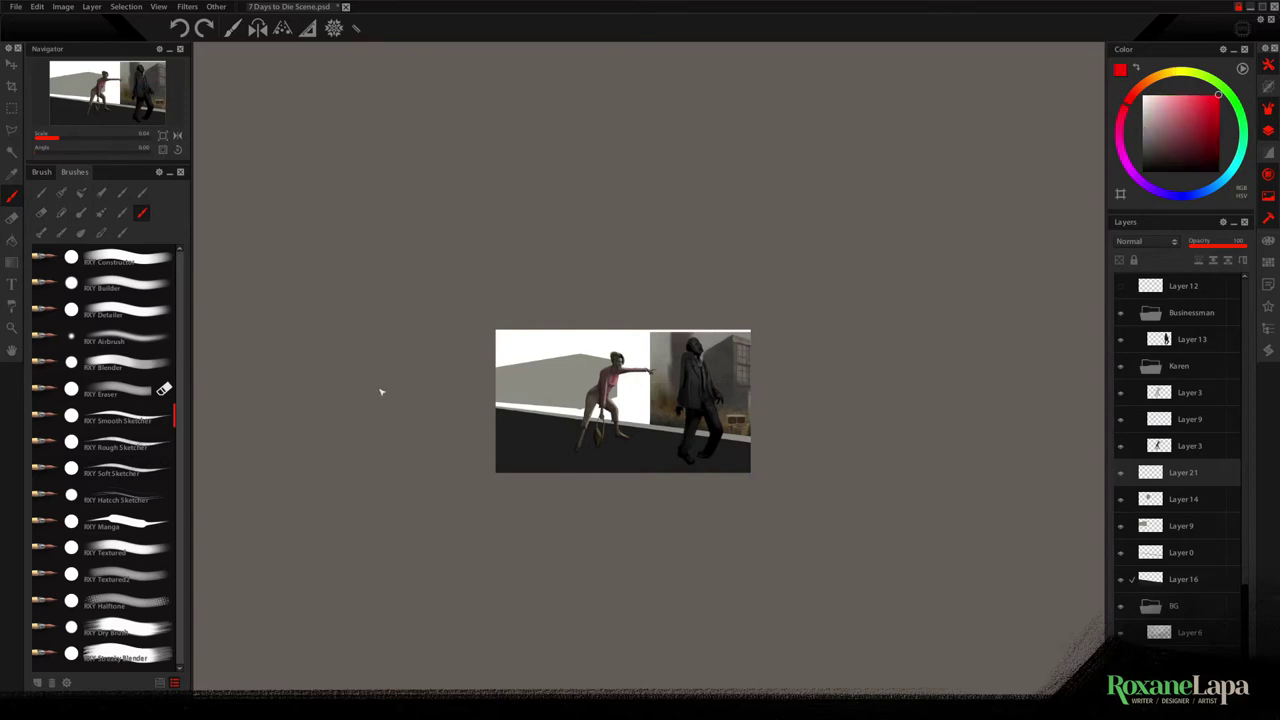
scroll(720, 407, up, 3)
key(v)
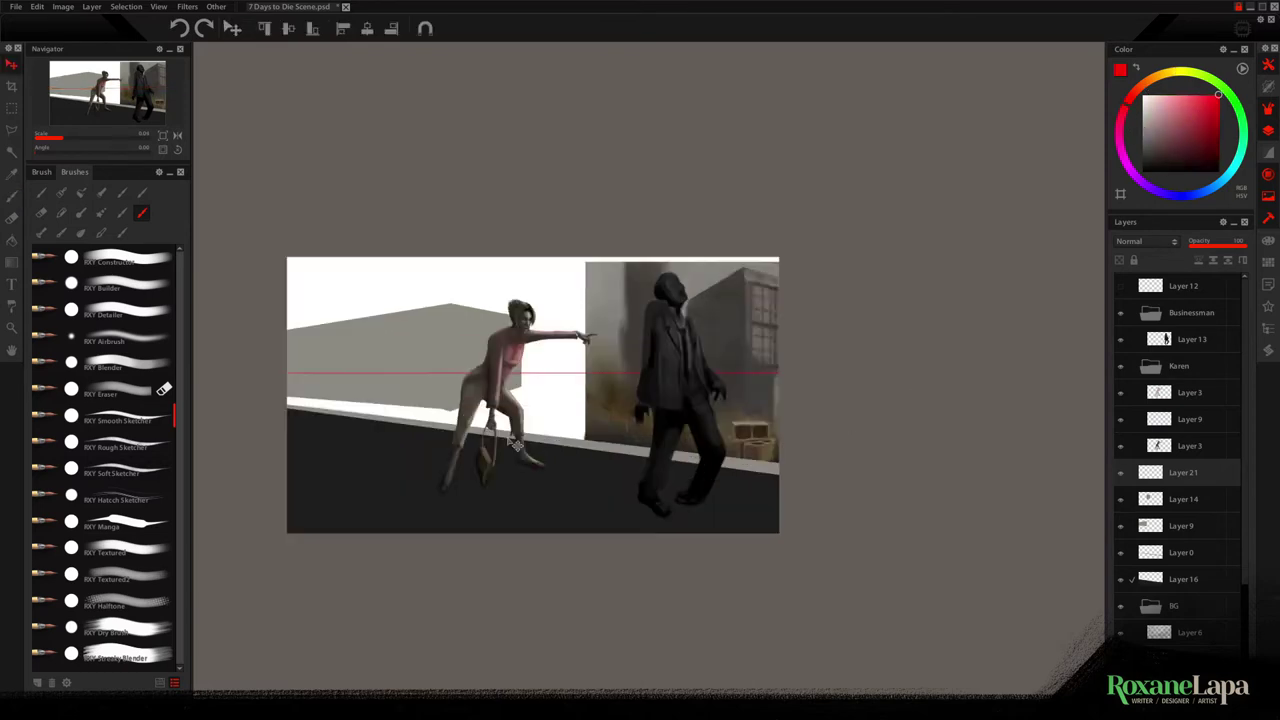
drag(842, 397, 876, 373)
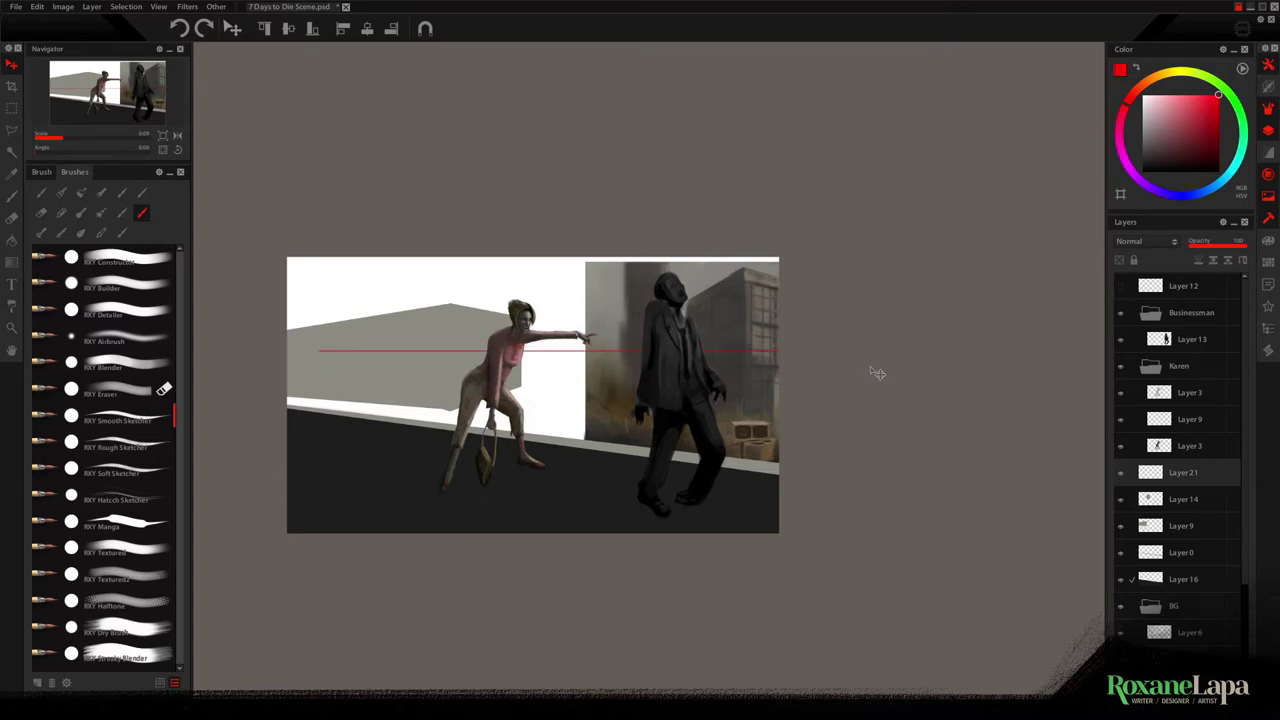
drag(865, 372, 814, 371)
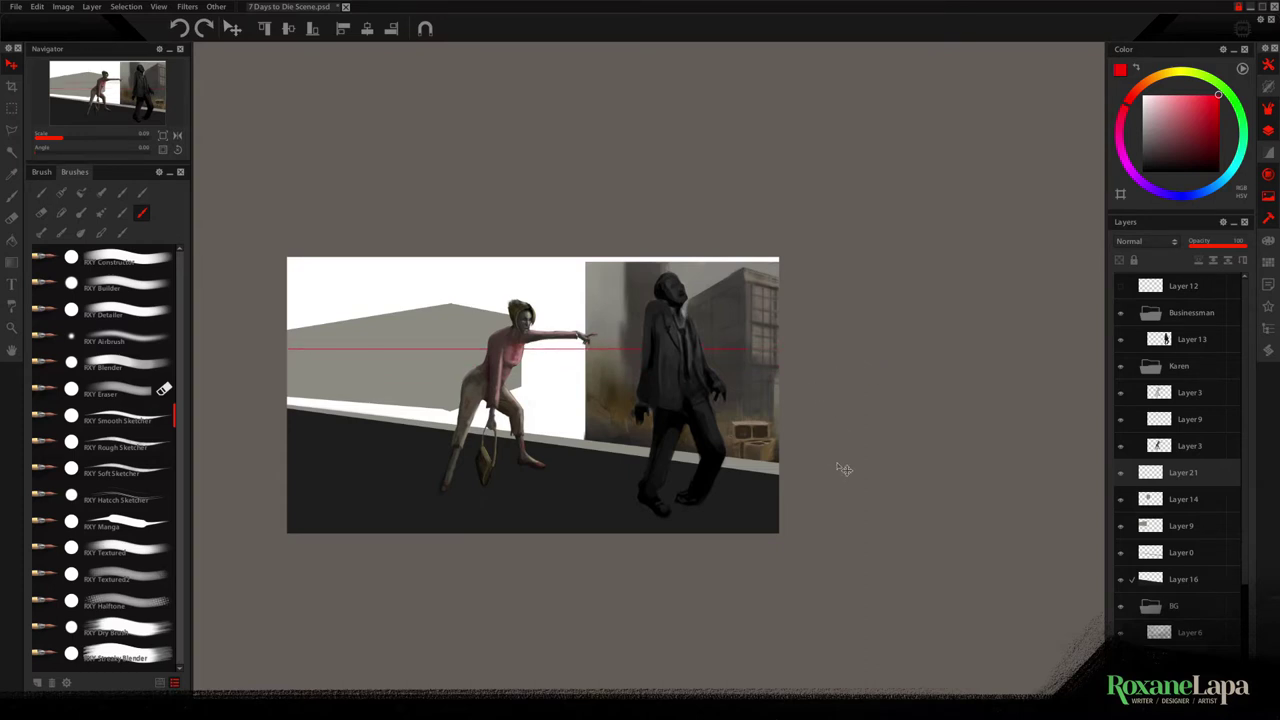
key(ctrl+t)
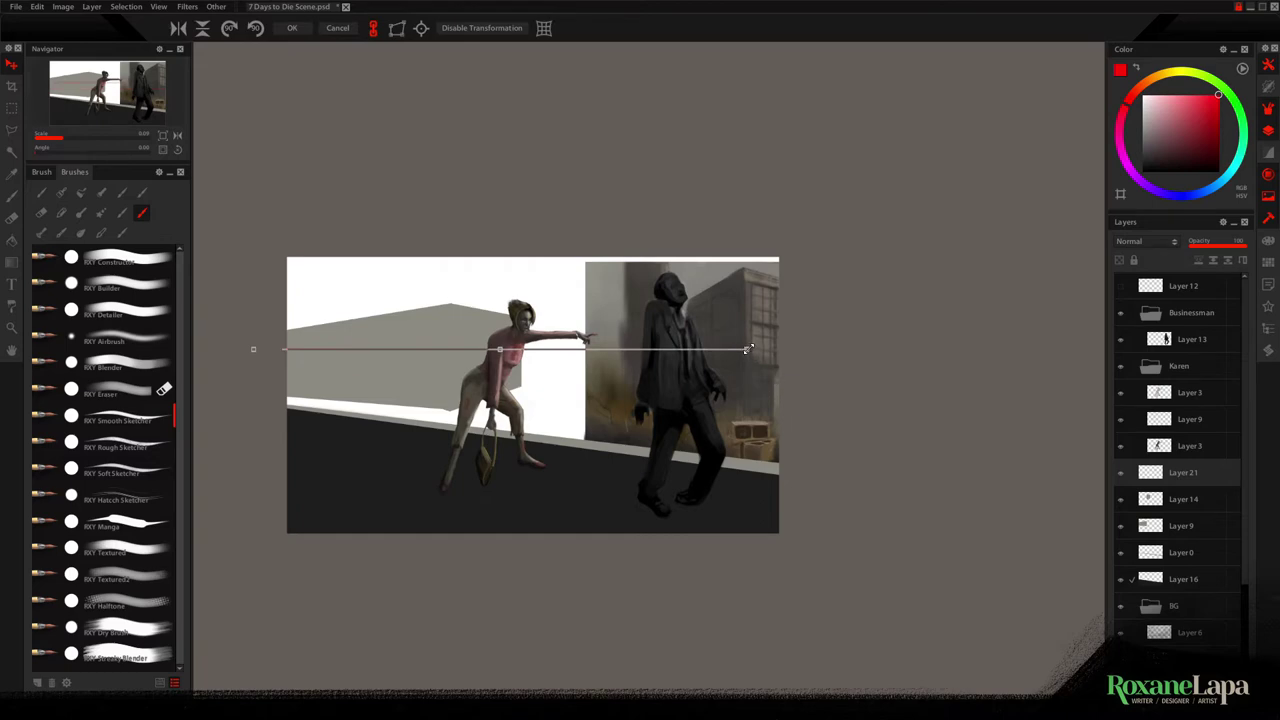
key(Return)
Place the 1pp perspective grid image into the scene above the eye-level layer
click(15, 6)
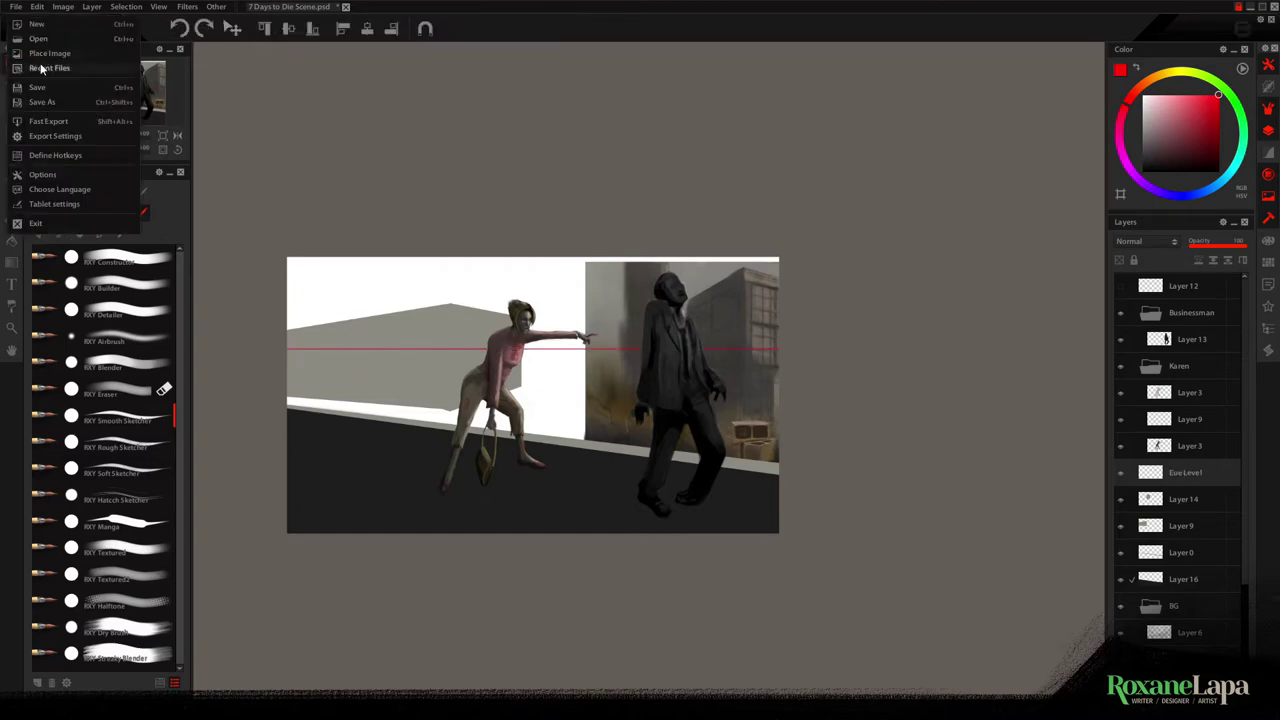
click(42, 54)
double_click(280, 110)
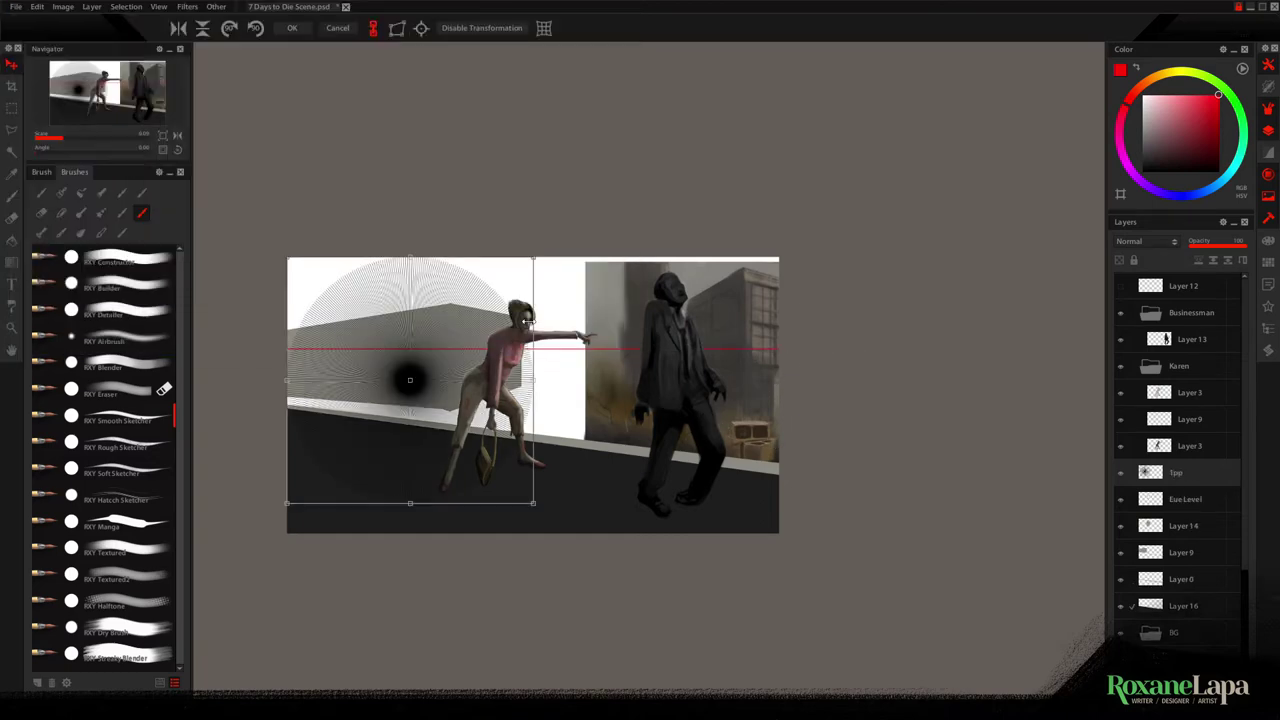
Enlarge the perspective grid and move its centre onto the eye-level line beyond the canvas's left edge
drag(534, 258, 797, 268)
key(Return)
drag(555, 281, 216, 376)
drag(398, 390, 610, 397)
key(ctrl+t)
drag(672, 93, 960, 93)
drag(646, 289, 508, 446)
drag(632, 420, 477, 413)
scroll(679, 326, down, 3)
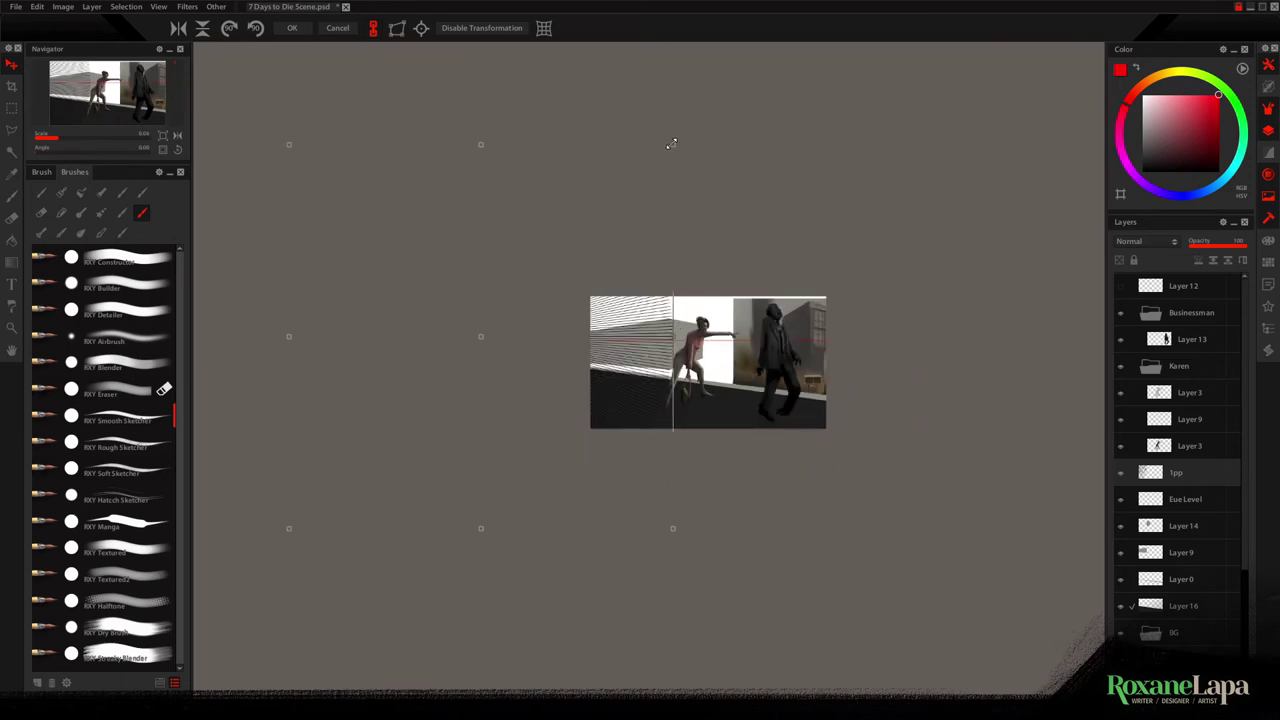
drag(656, 382, 732, 372)
key(Return)
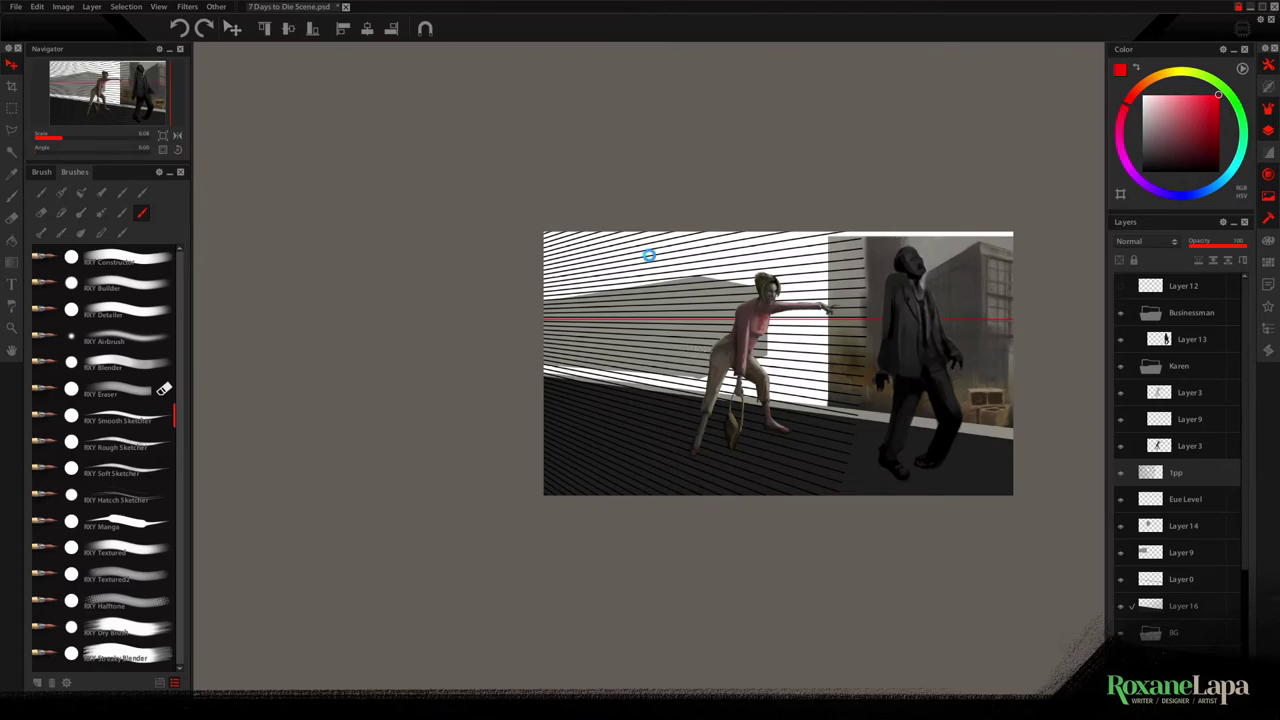
Try to extend the perspective grid across the whole scene, and dismiss the error
scroll(844, 208, down, 3)
drag(854, 457, 904, 507)
scroll(891, 488, up, 1)
scroll(901, 508, up, 1)
drag(723, 447, 723, 398)
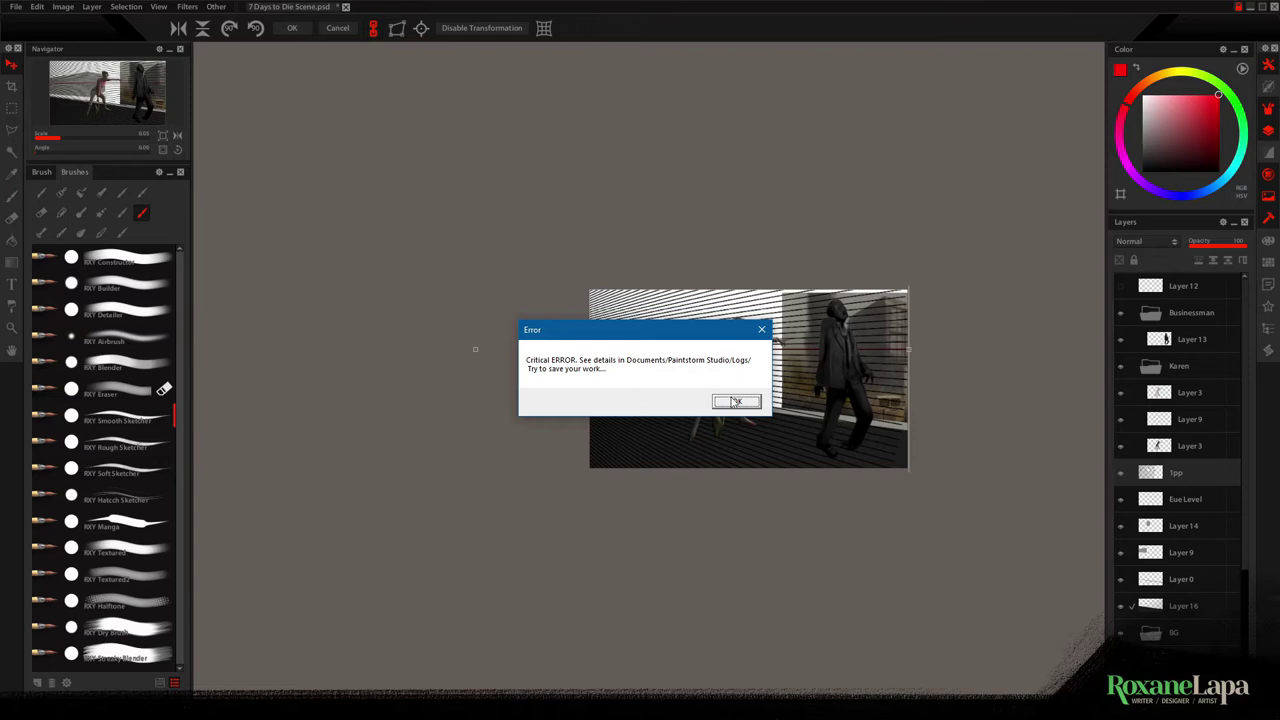
click(735, 402)
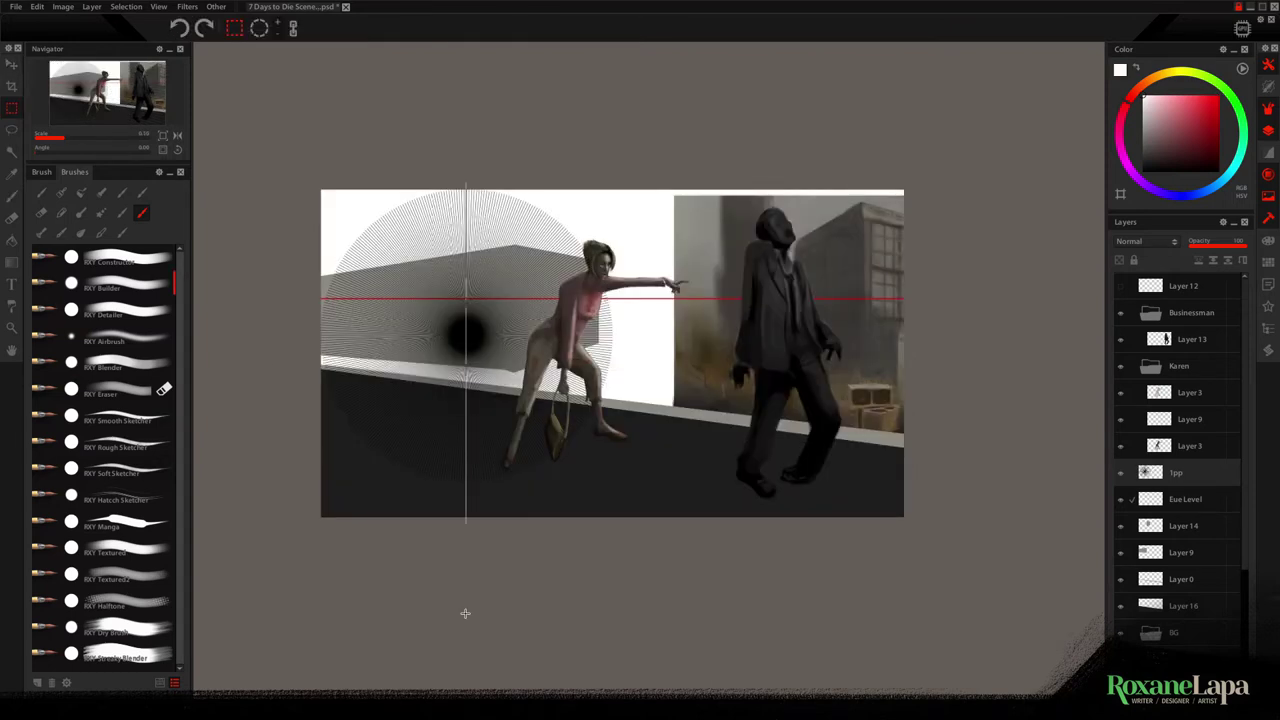
Delete the left half of the 1pp grid and trim off its upper and lower parts
drag(466, 608, 222, 180)
drag(415, 258, 639, 413)
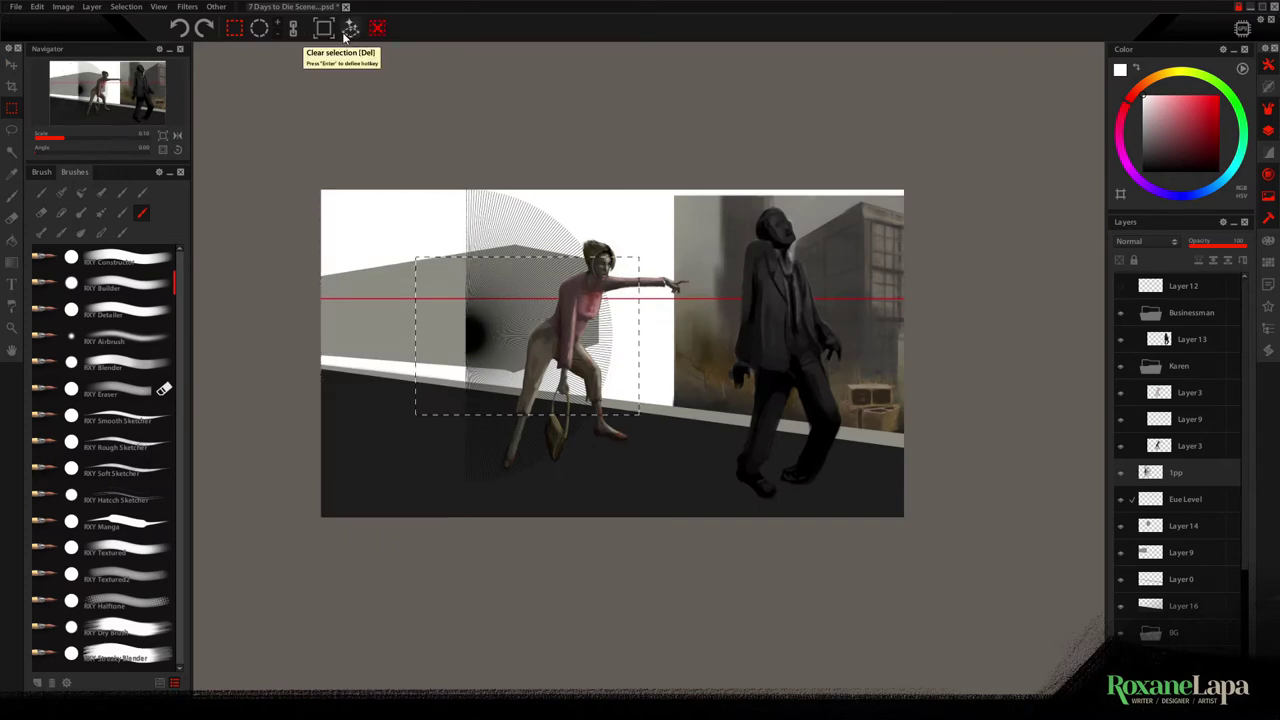
drag(362, 186, 726, 258)
key(Delete)
drag(805, 518, 396, 416)
key(Delete)
key(ctrl+d)
Enlarge the trimmed grid over the whole scene with its vanishing point on the eye-level line beyond the canvas's left edge
key(v)
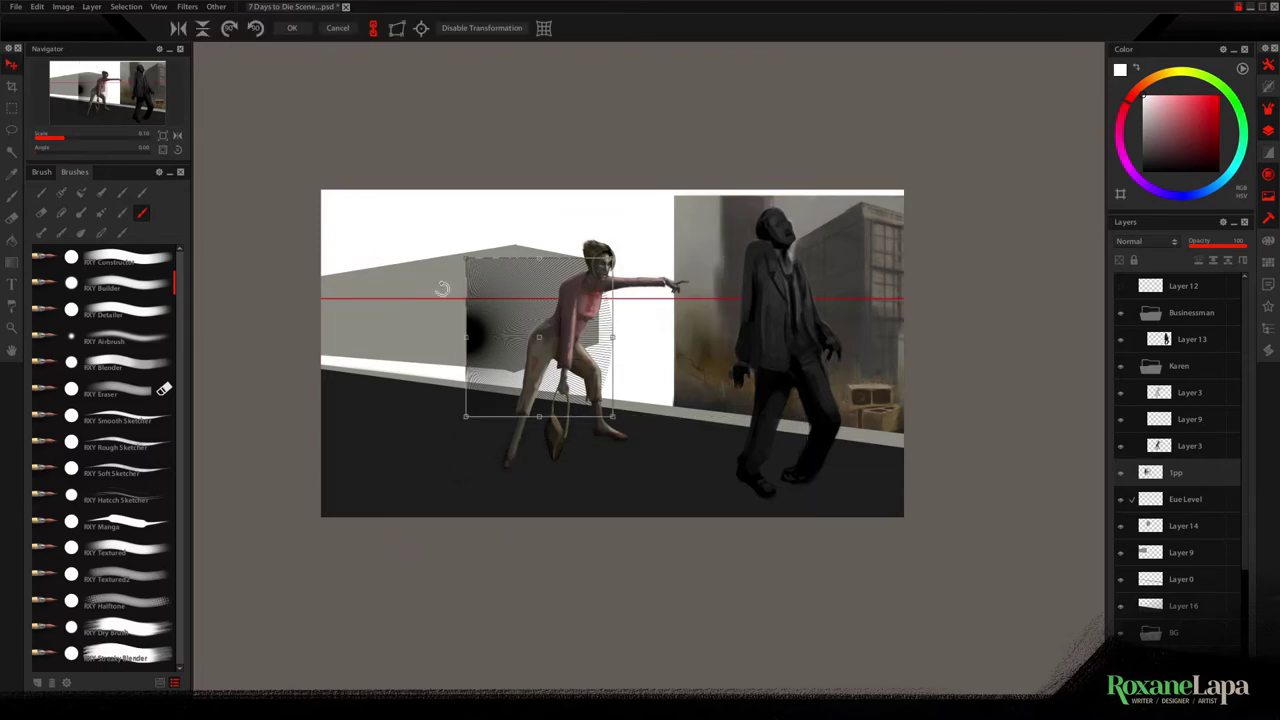
drag(614, 254, 1003, 83)
drag(466, 417, 191, 586)
scroll(191, 586, down, 3)
drag(209, 337, 470, 300)
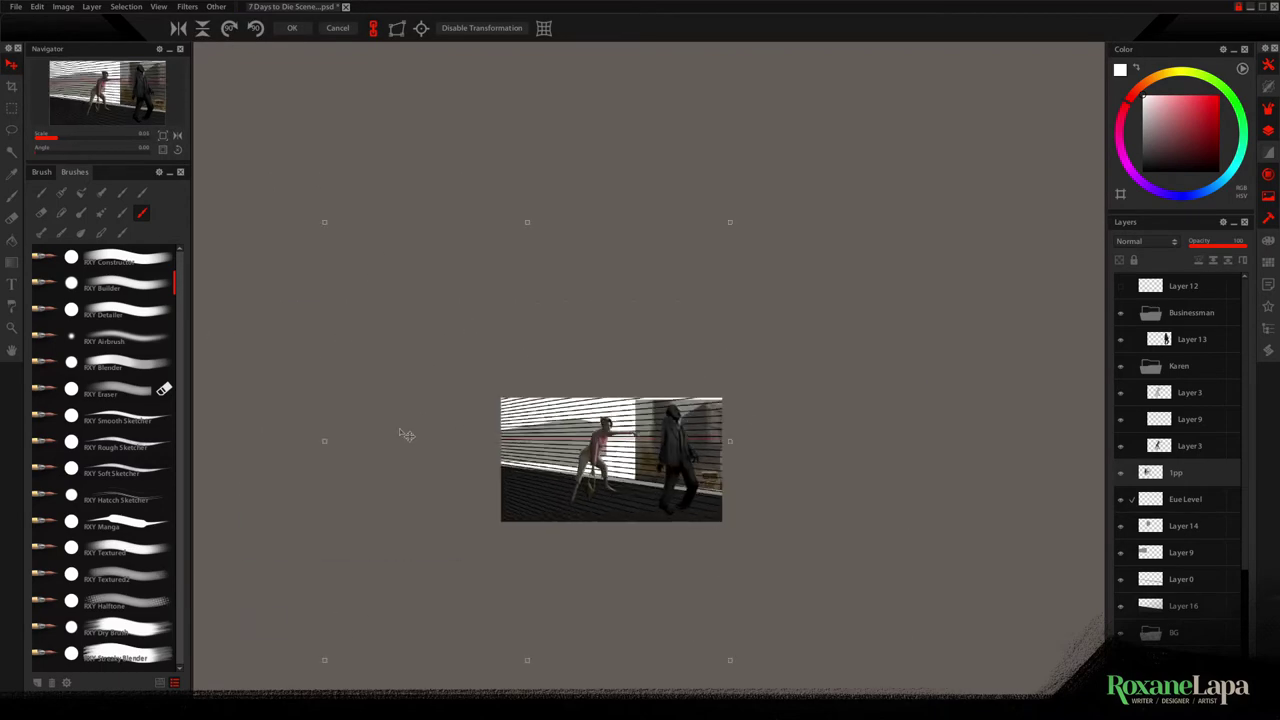
Duplicate the 1pp layer to provide a second set of perspective lines
right_click(1199, 468)
click(1205, 394)
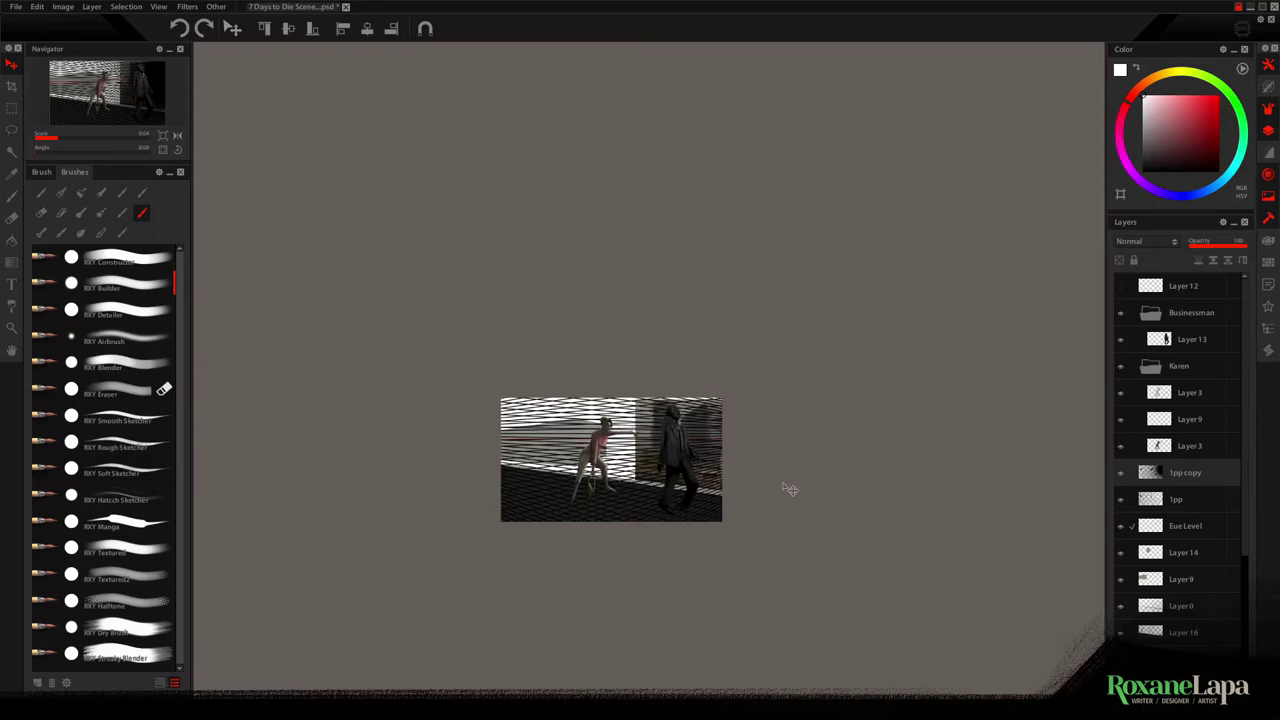
scroll(786, 486, up, 2)
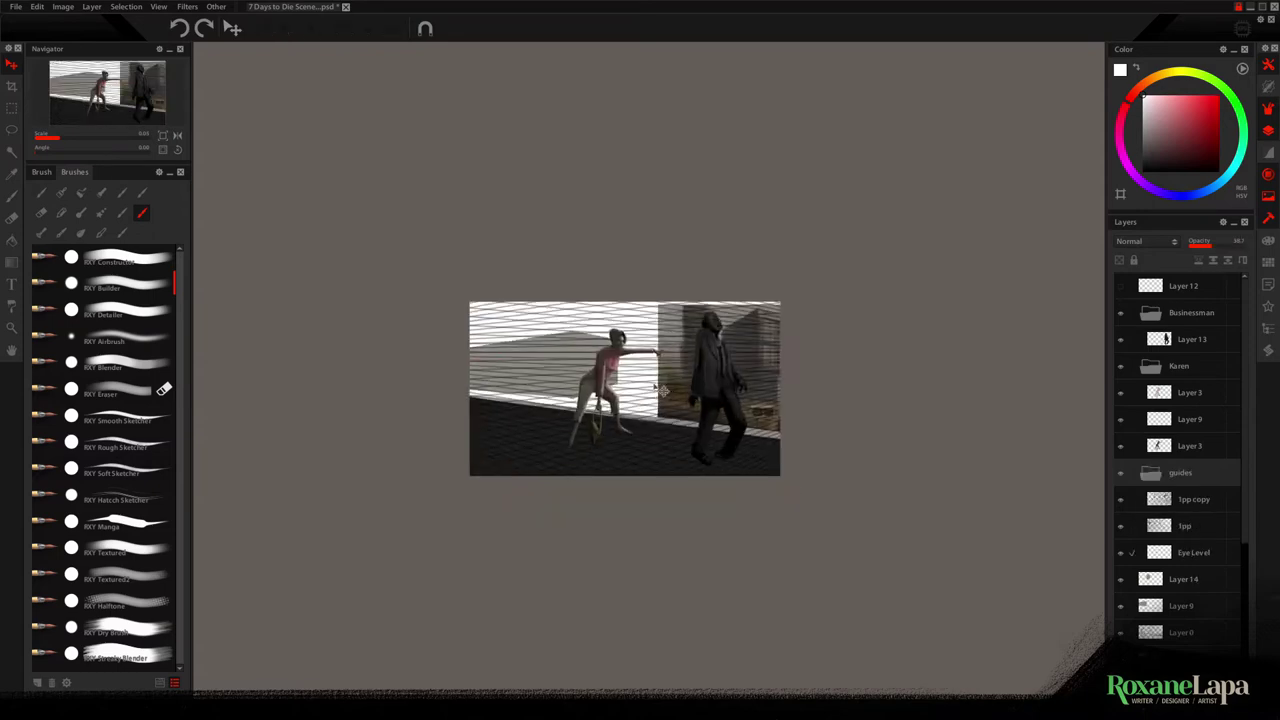
Distort the ground strip and the grey building so their edges follow the perspective guide lines
scroll(660, 390, up, 3)
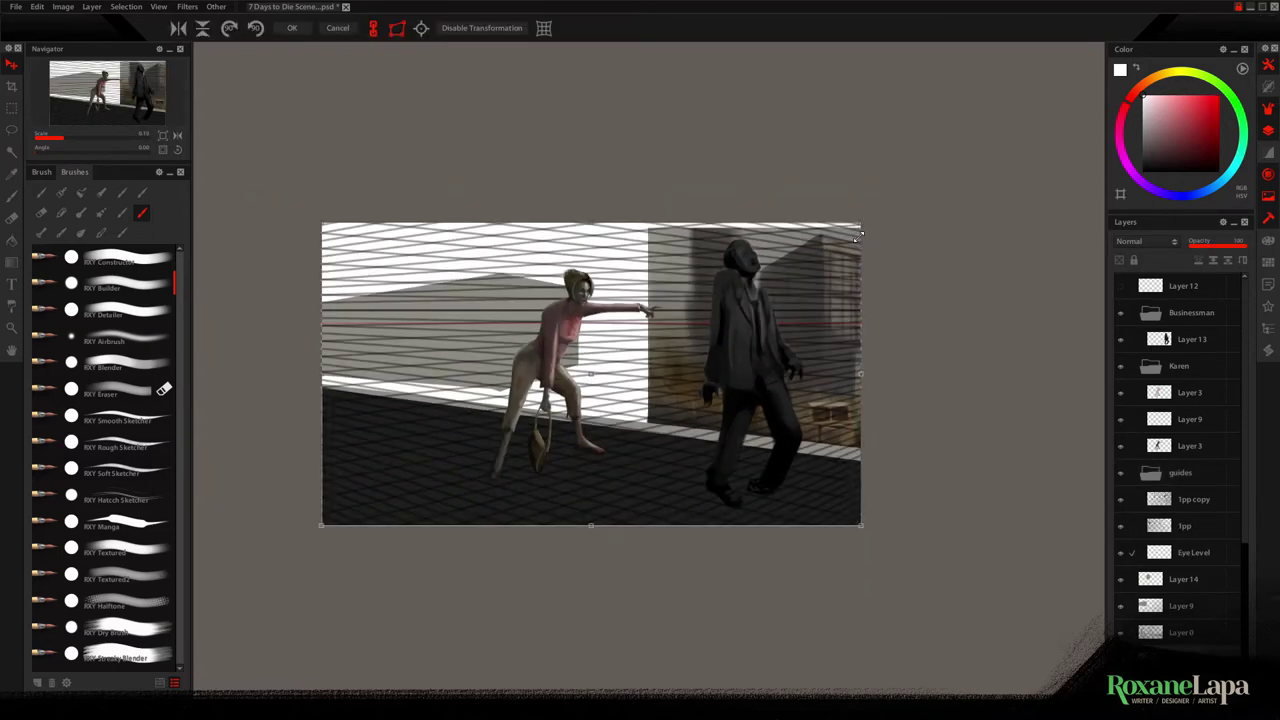
drag(860, 223, 860, 262)
mouse_move(318, 466)
mouse_down()
mouse_move(330, 446)
mouse_move(312, 489)
mouse_up()
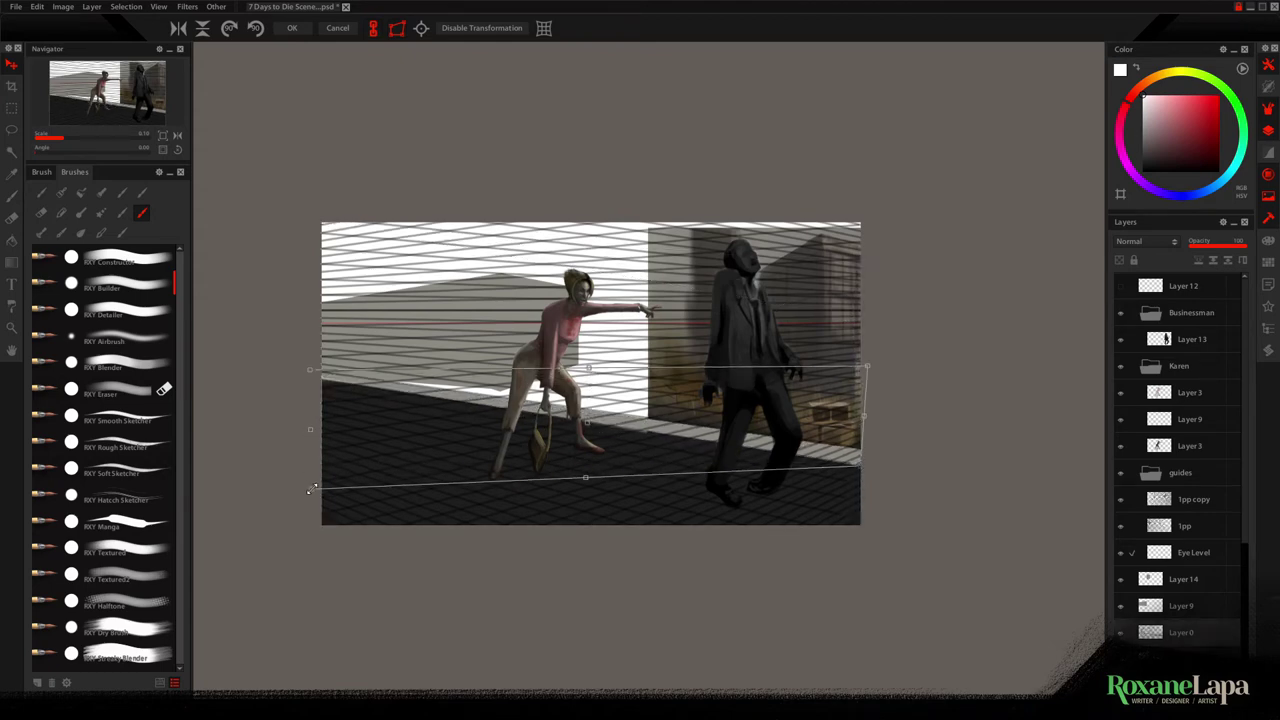
click(1187, 606)
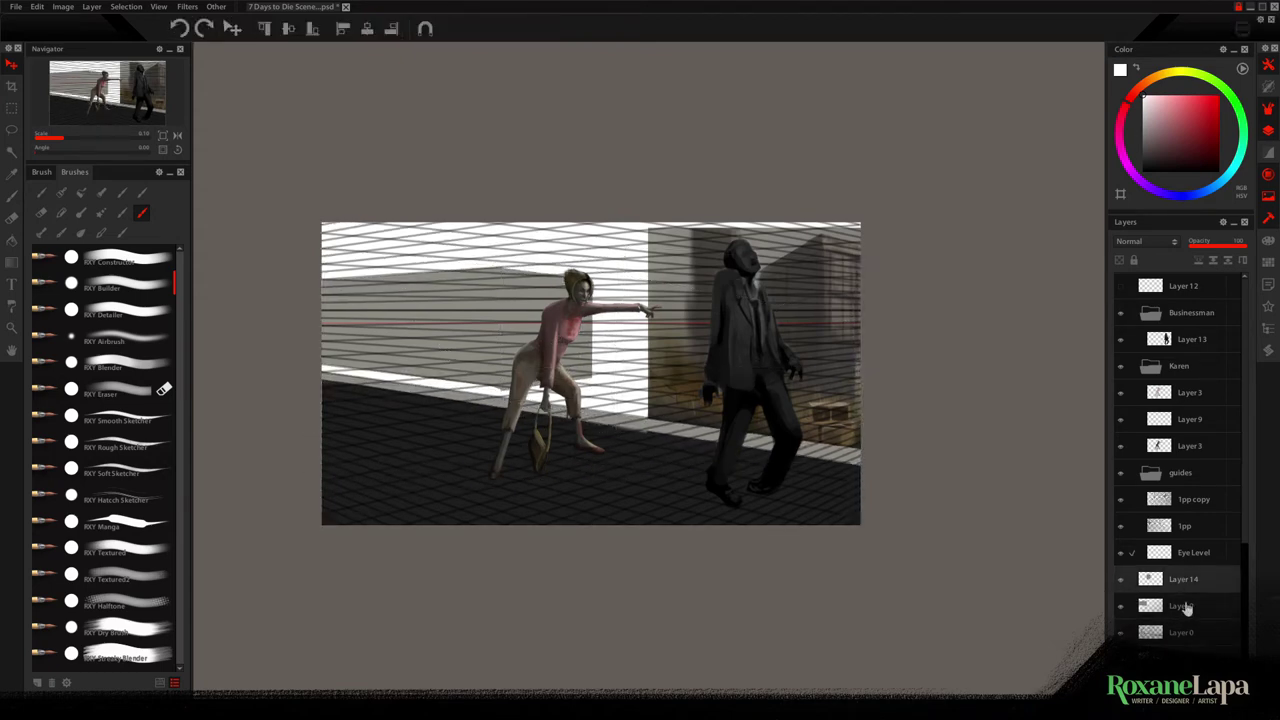
key(ctrl+plus)
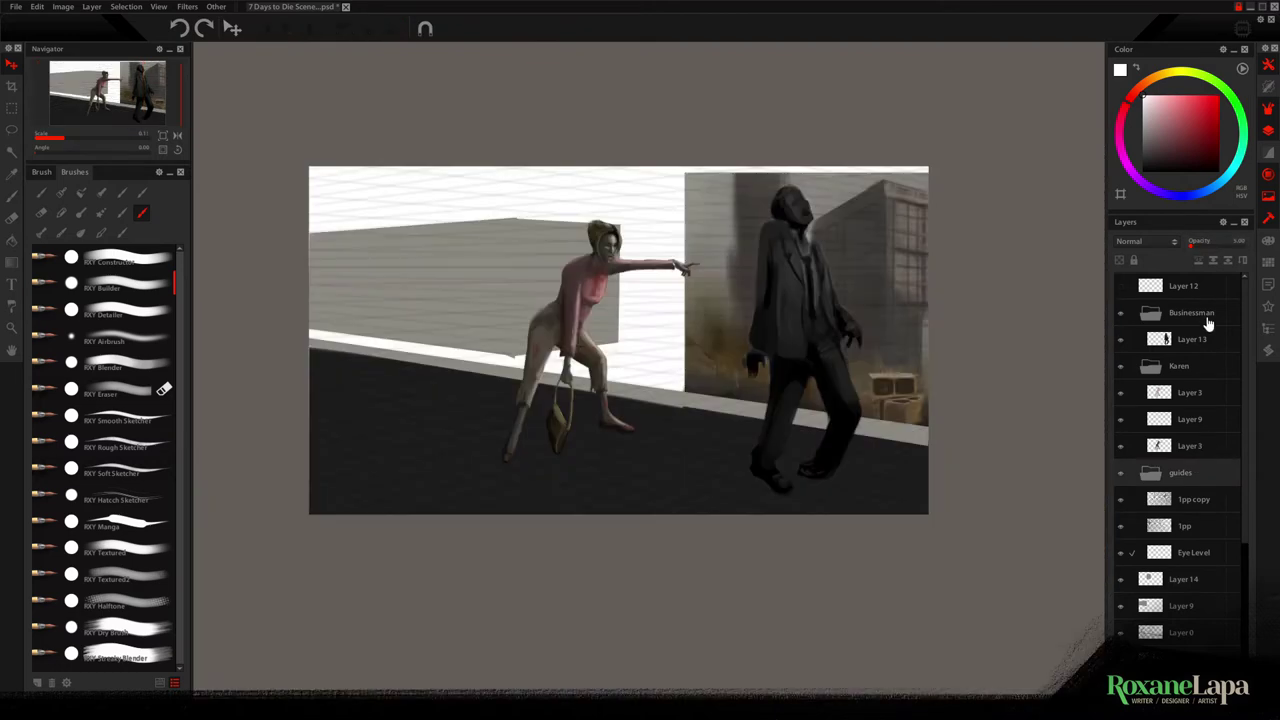
Duplicate the businessman's Layer 13 and place the copy, scaled down, near the kerb at the far left of the scene
click(1210, 340)
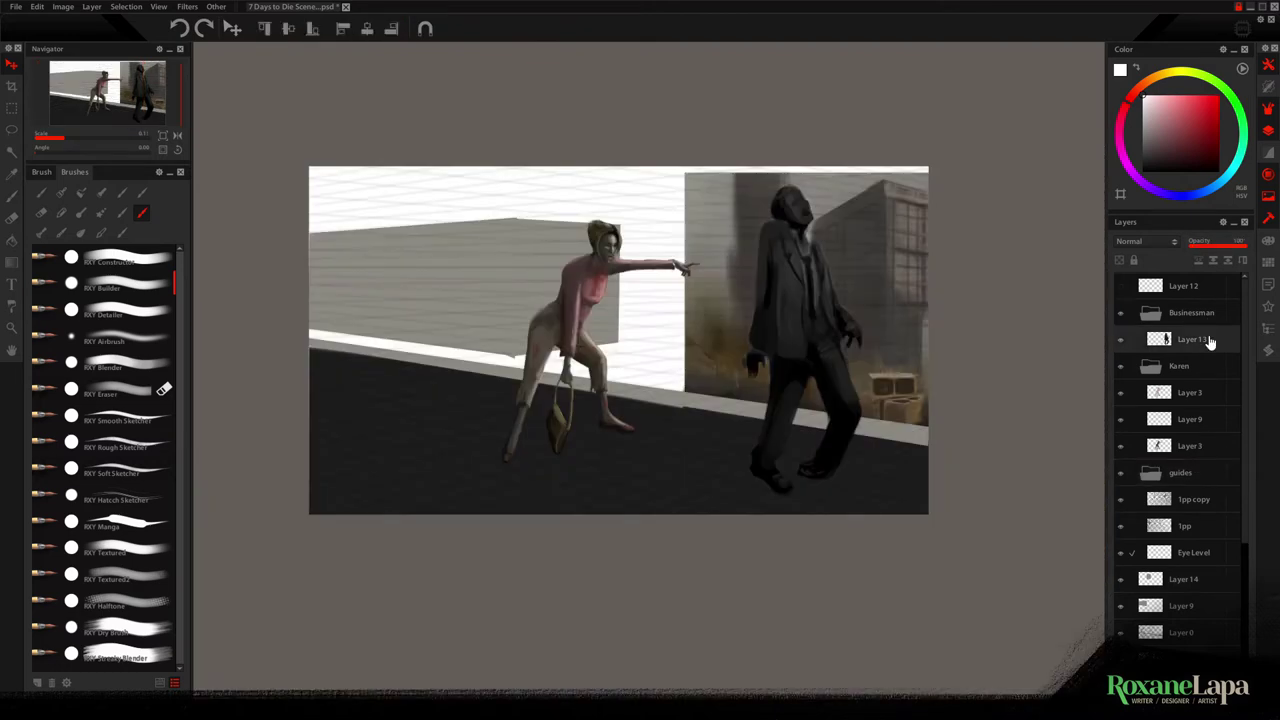
right_click(1210, 340)
click(1179, 390)
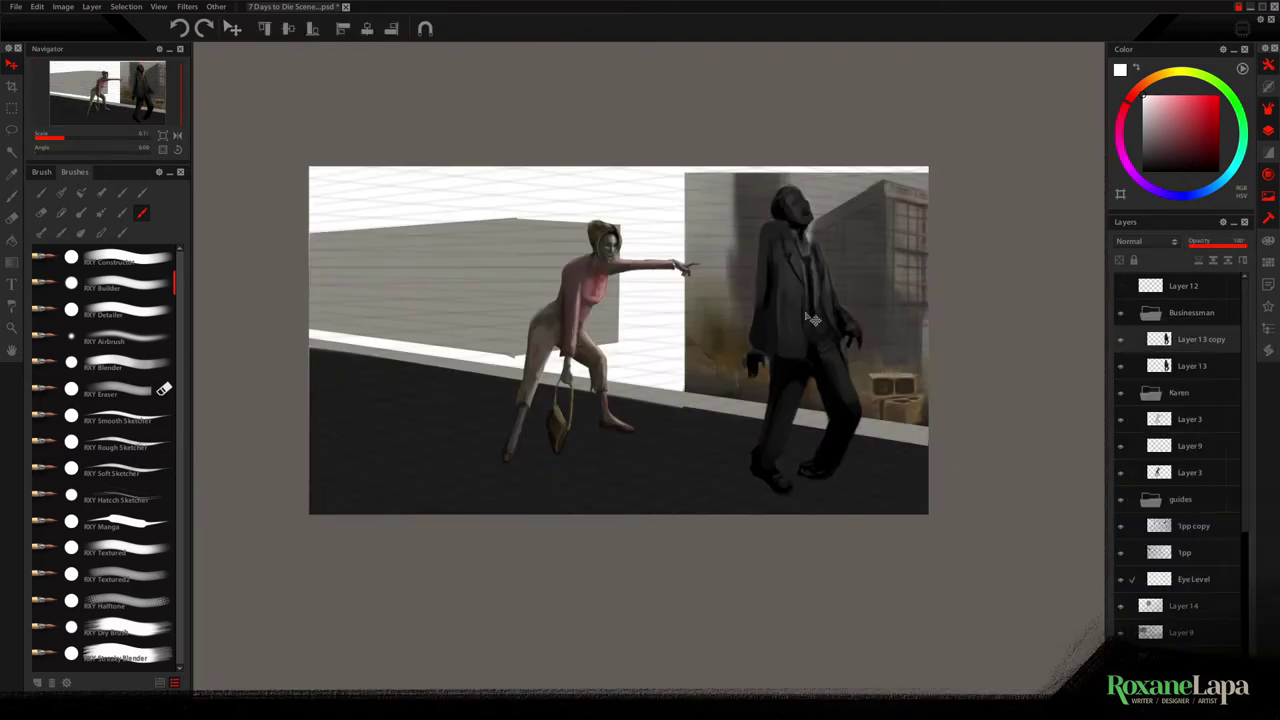
drag(806, 314, 478, 338)
key(ctrl+t)
drag(420, 514, 449, 433)
drag(492, 246, 361, 262)
drag(312, 435, 333, 392)
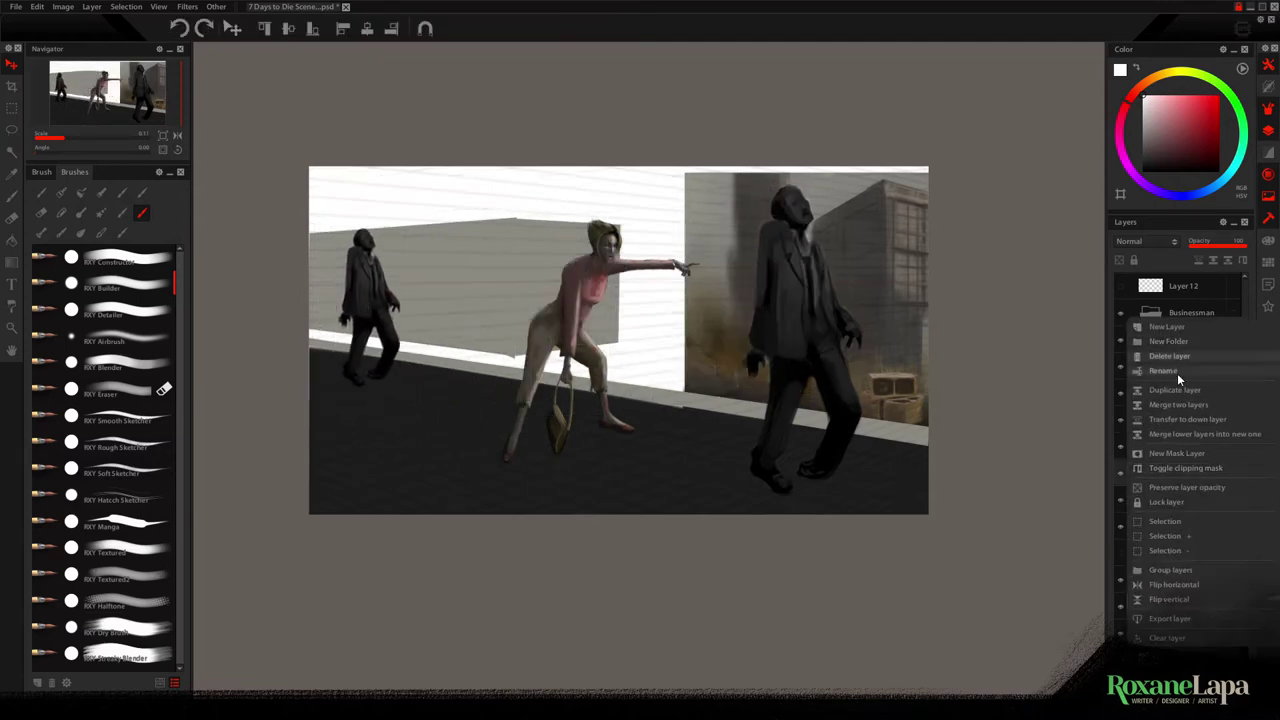
Duplicate the small zombie and place this second, smaller copy behind the woman, in front of the building's front wall
click(1179, 389)
key(ctrl+t)
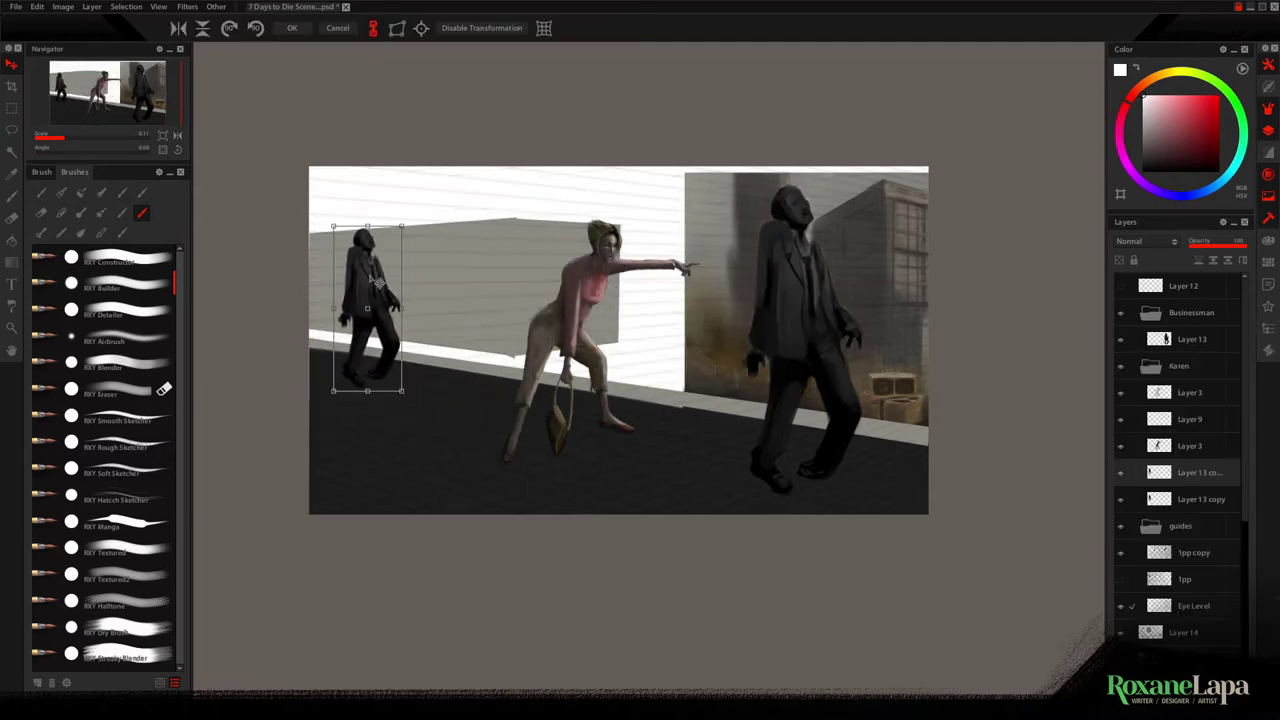
drag(378, 283, 503, 268)
drag(522, 210, 506, 218)
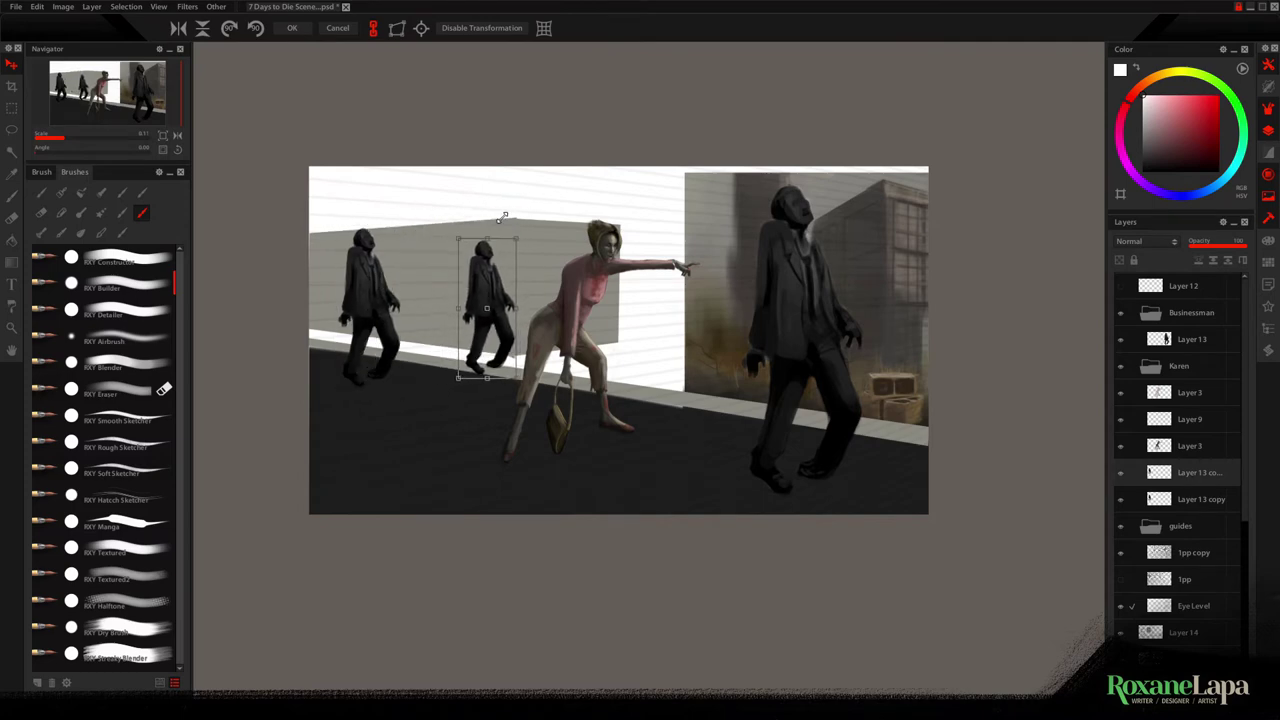
key(Return)
drag(491, 321, 582, 312)
key(ctrl+t)
drag(543, 224, 550, 234)
key(Return)
Distort the building's front wall on Layer 14 to raise its upper edge in perspective
ctrl+click(1206, 490)
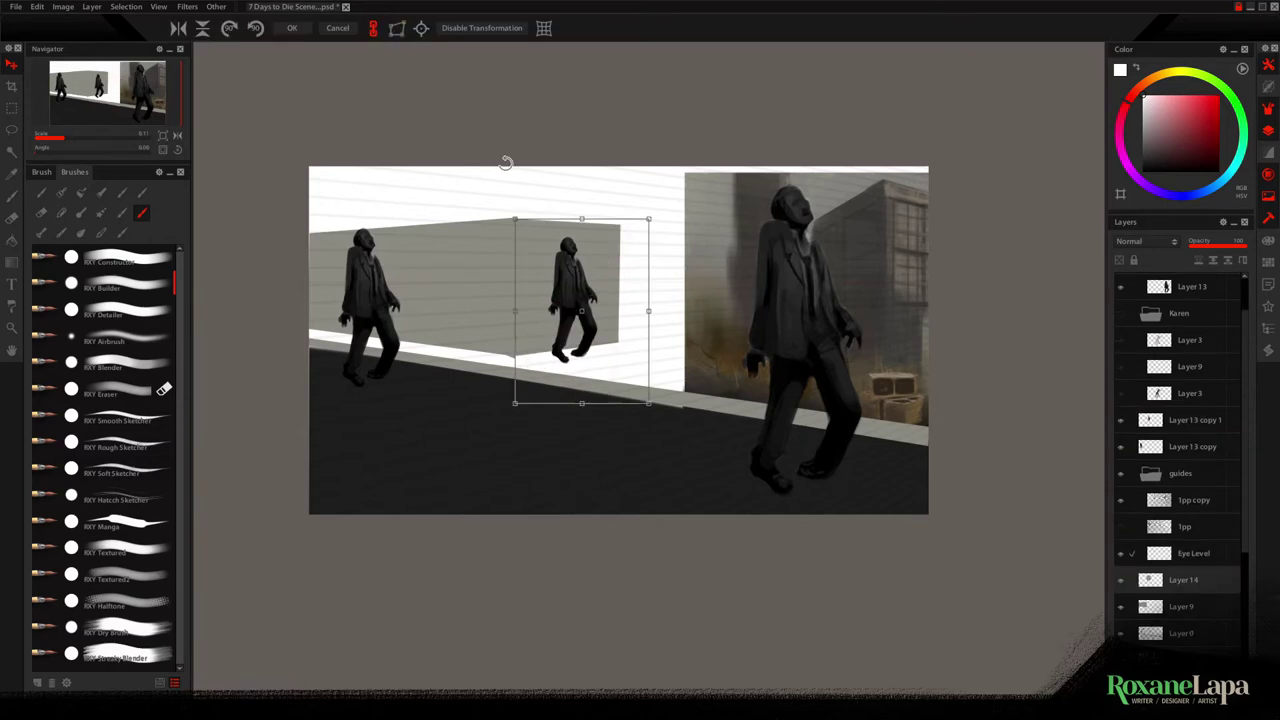
drag(515, 219, 513, 183)
drag(649, 219, 643, 187)
drag(649, 404, 651, 417)
Reshape the side wall on Layer 9 to match the taller front wall, and show the 1pp guide instead of 1pp copy
click(1183, 600)
click(12, 130)
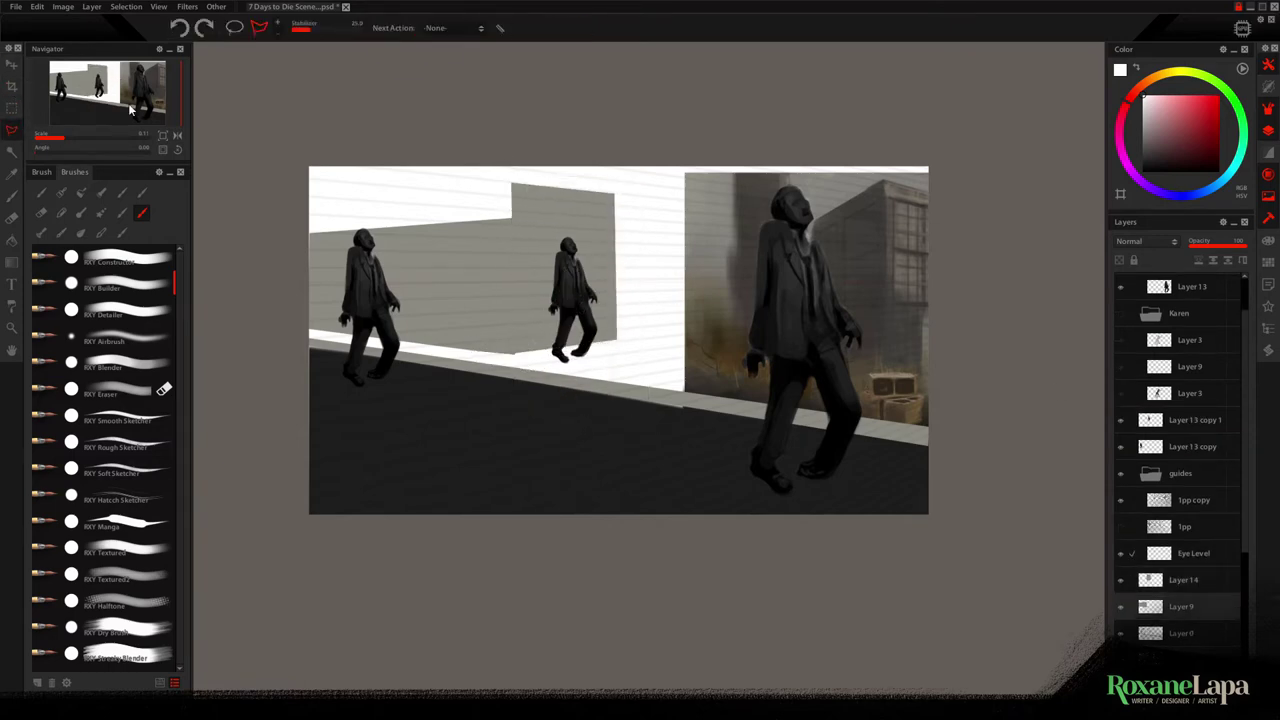
key(ctrl+t)
key(Return)
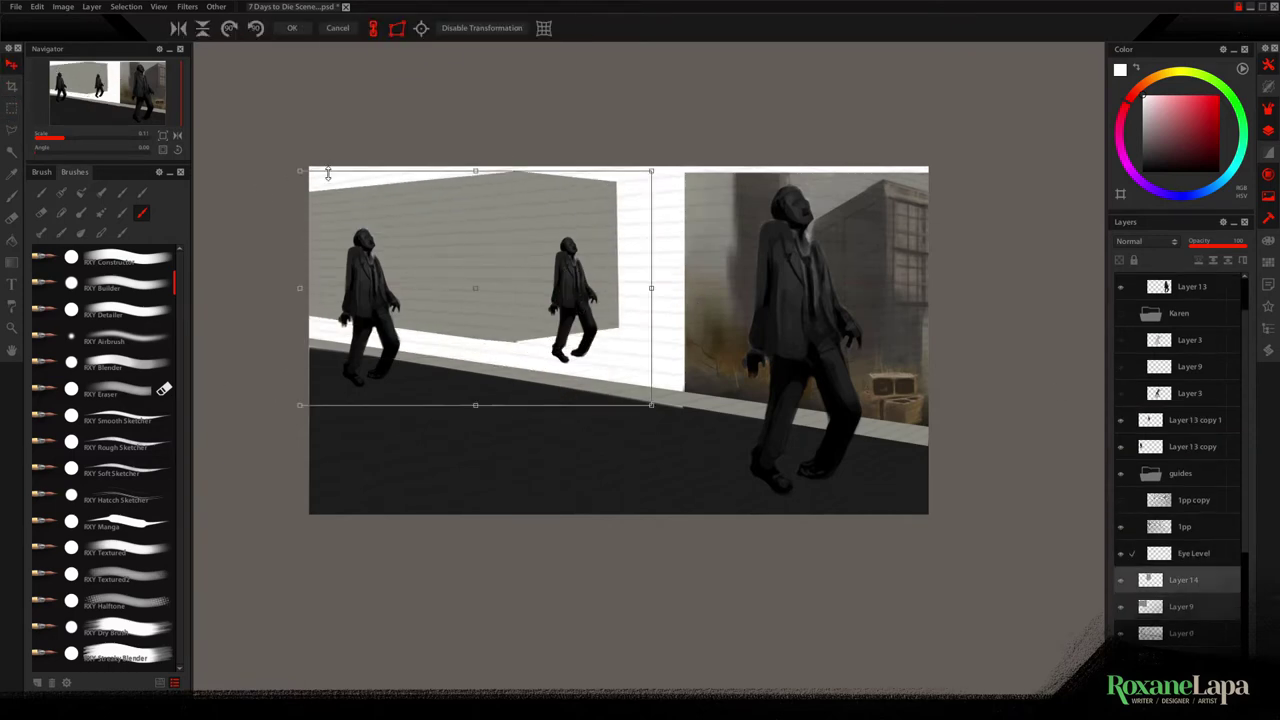
click(1121, 527)
click(1121, 500)
Duplicate the far-left zombie and place a smaller copy to its right, in front of the building's side wall
click(1195, 446)
key(ctrl+j)
drag(330, 290, 430, 275)
key(ctrl+t)
click(400, 30)
key(Return)
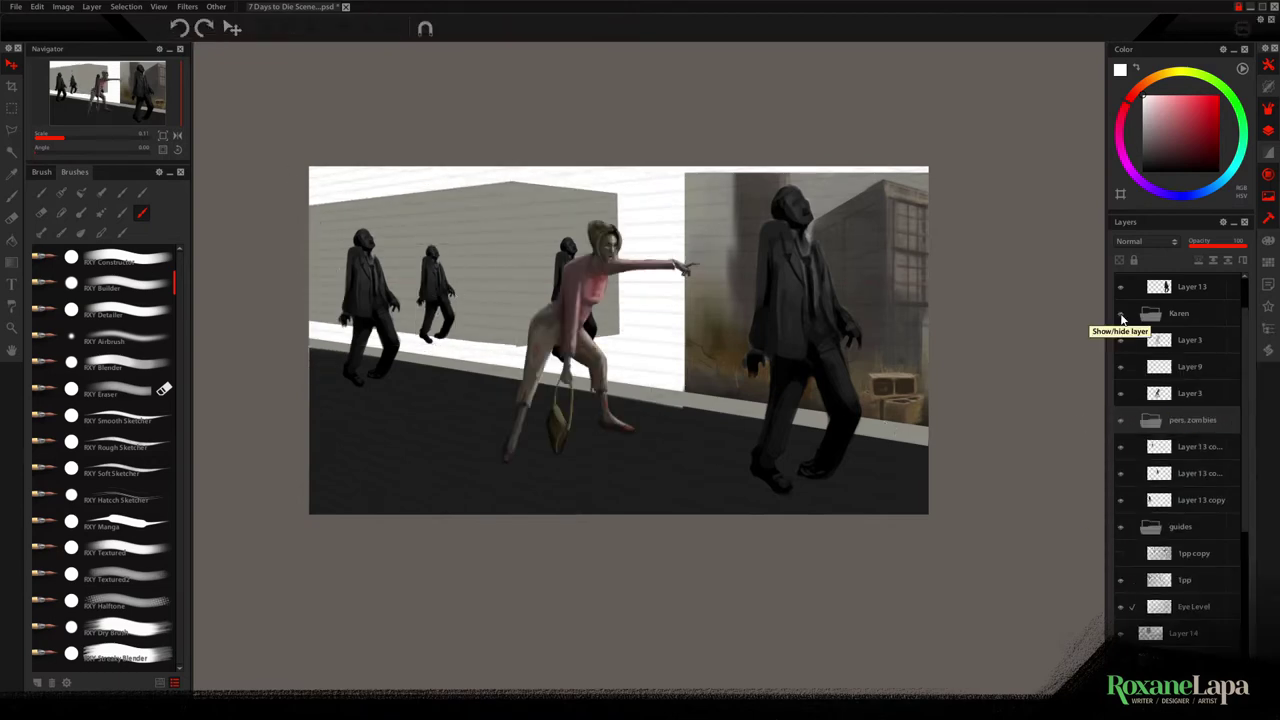
Hide the perspective zombies and distort the copied building walls into a second building behind the businessman
click(1120, 472)
key(ctrl+t)
key(Return)
key(ctrl+t)
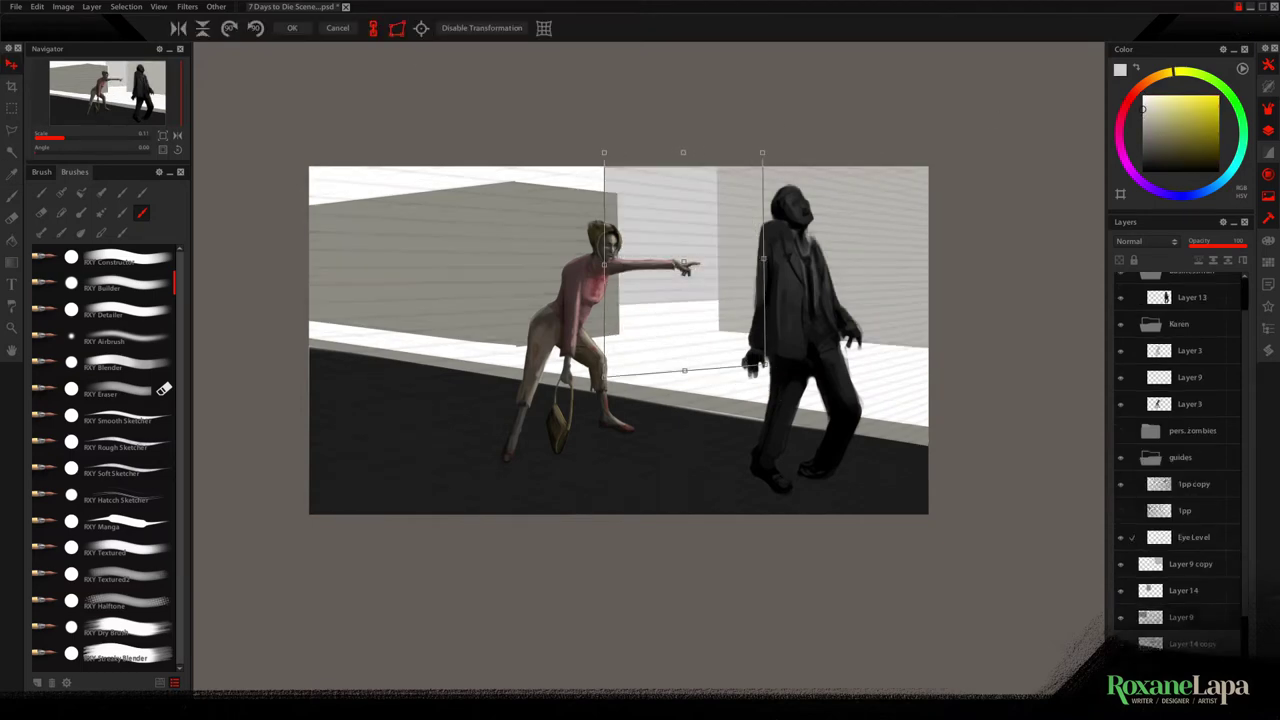
key(Return)
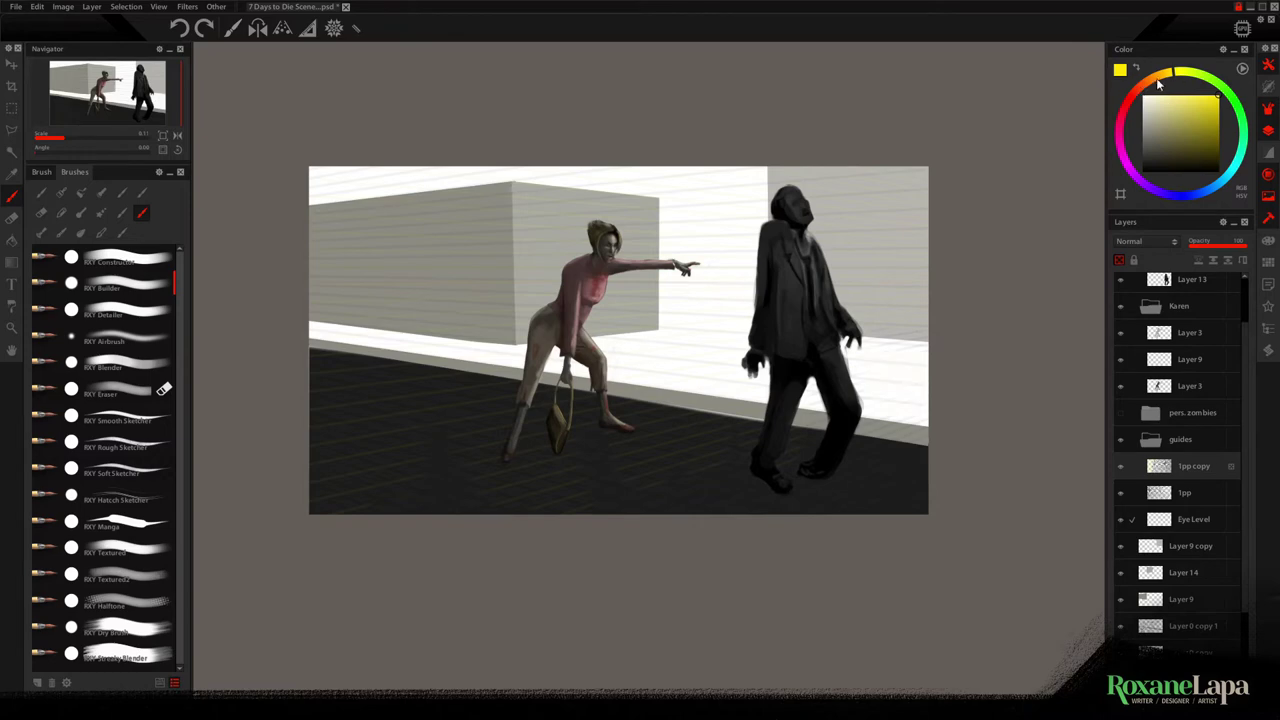
Raise the guides group's opacity to 100 and recolour the 1pp copy grid lines orange
click(1190, 110)
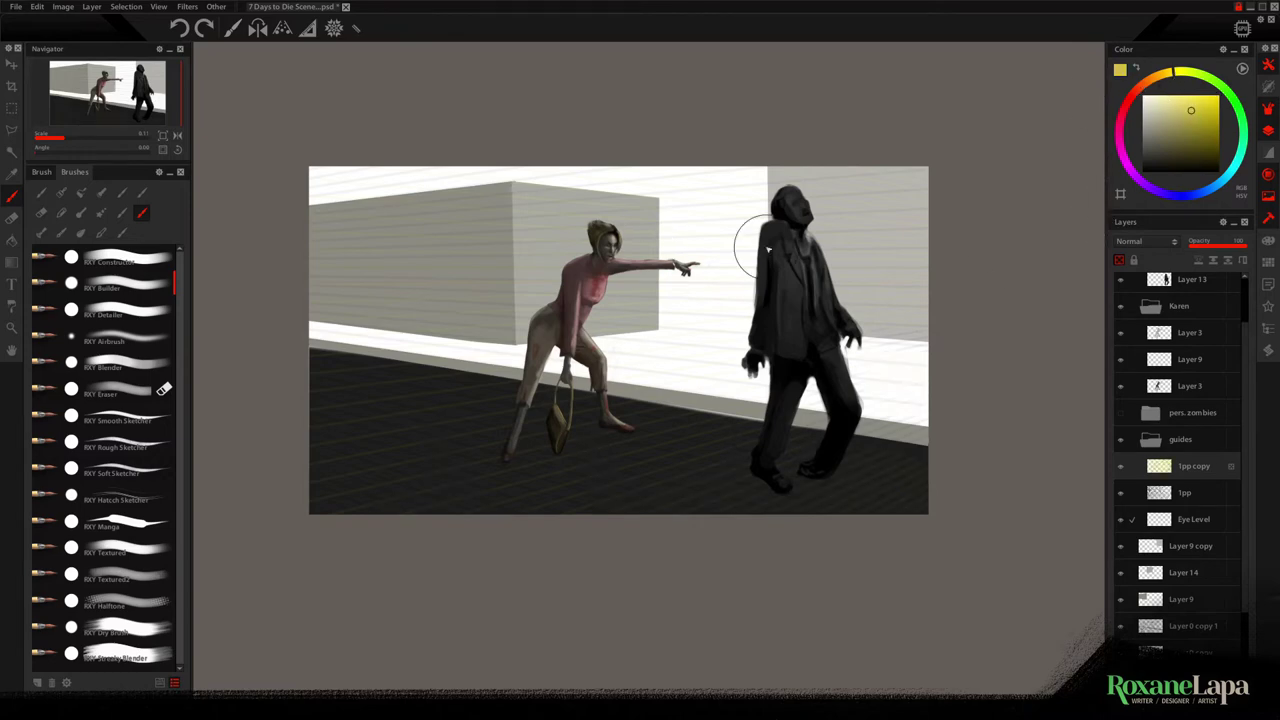
click(130, 318)
key(x)
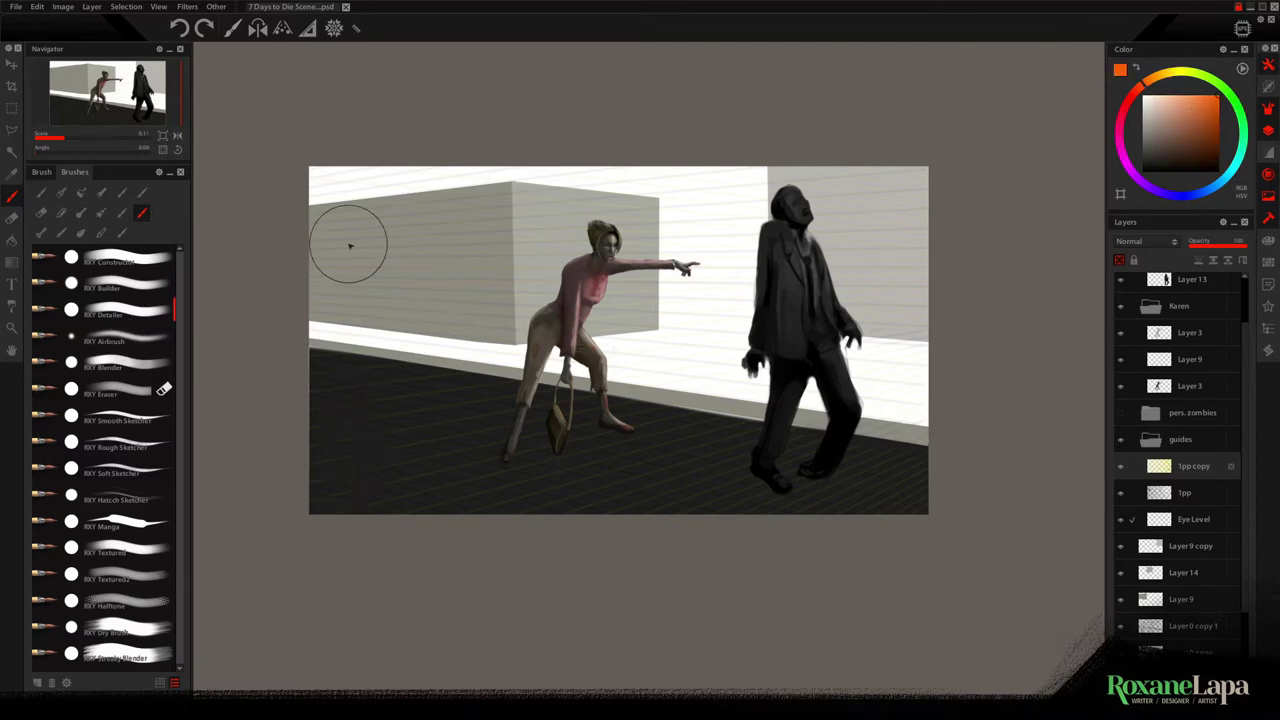
click(1180, 439)
drag(1200, 245, 1246, 245)
click(1180, 465)
mouse_move(322, 155)
mouse_down()
mouse_move(958, 313)
mouse_move(606, 469)
mouse_move(920, 378)
mouse_move(919, 532)
mouse_move(330, 200)
mouse_move(829, 494)
mouse_move(550, 109)
mouse_move(649, 466)
mouse_move(769, 434)
mouse_up()
Lock the transparency of the 1pp guide layer and recolour its grid lines bright green
click(1163, 492)
click(1119, 260)
click(1222, 88)
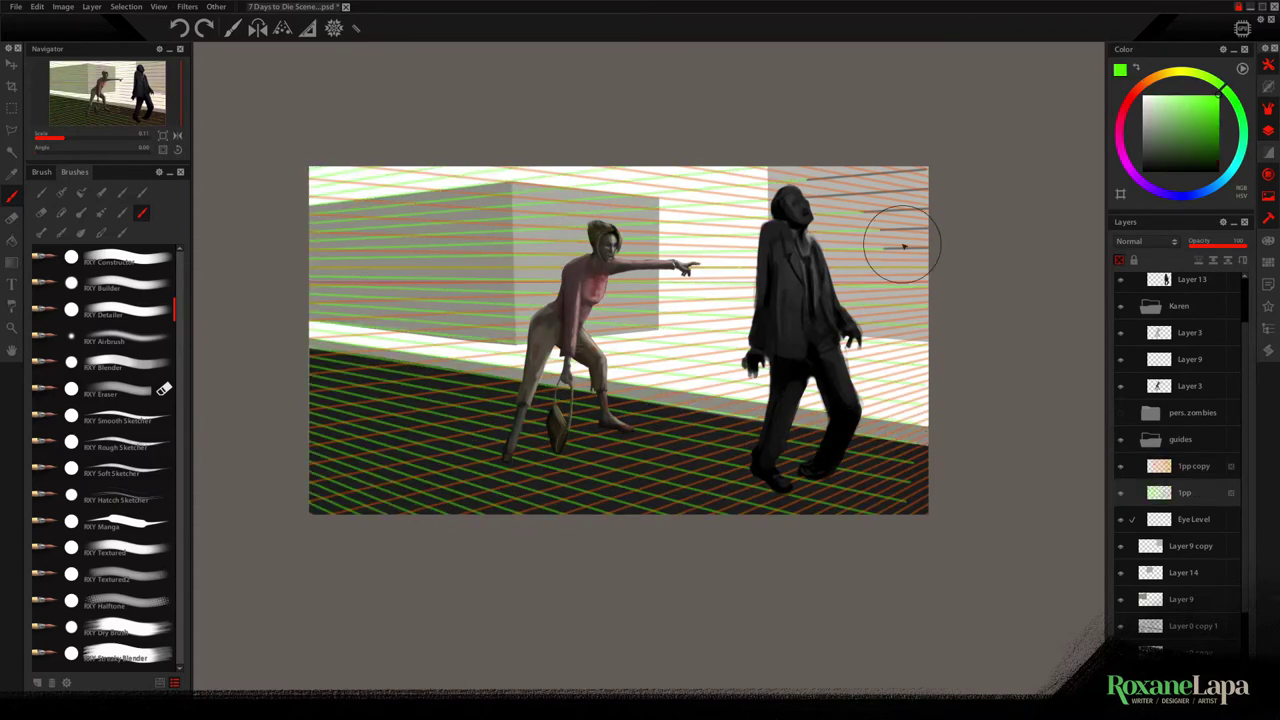
Recolour the Eye Level guide purple and lower the opacity of the guides group
click(1169, 522)
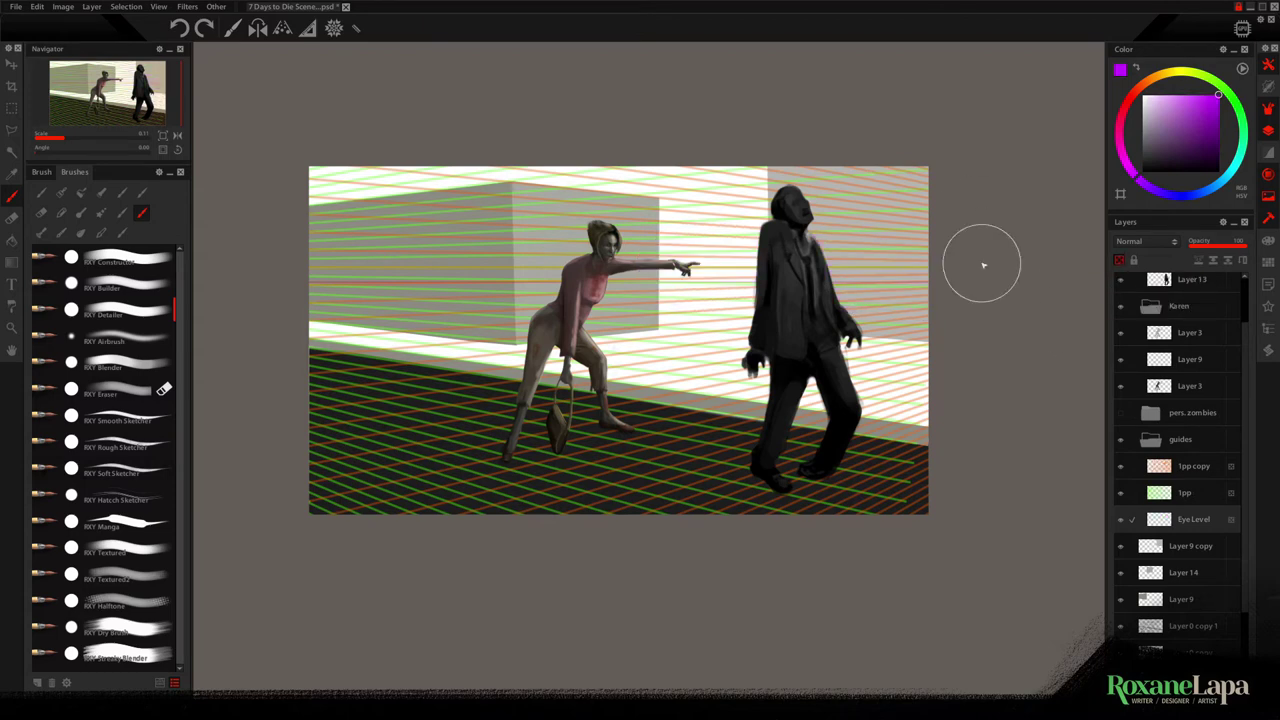
click(1146, 442)
click(1197, 246)
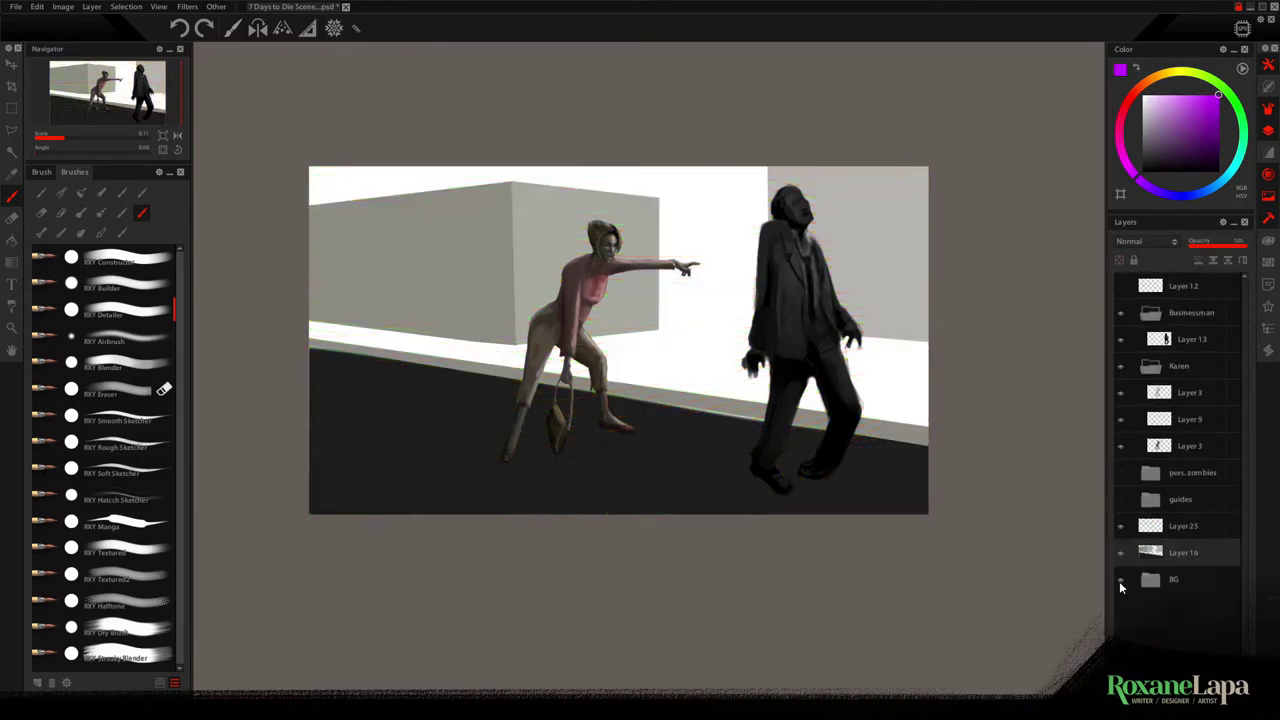
Show the BG group and paint the dark blue-grey road edge and a pale beige curb beside it on Layer 25
click(1120, 580)
click(1183, 525)
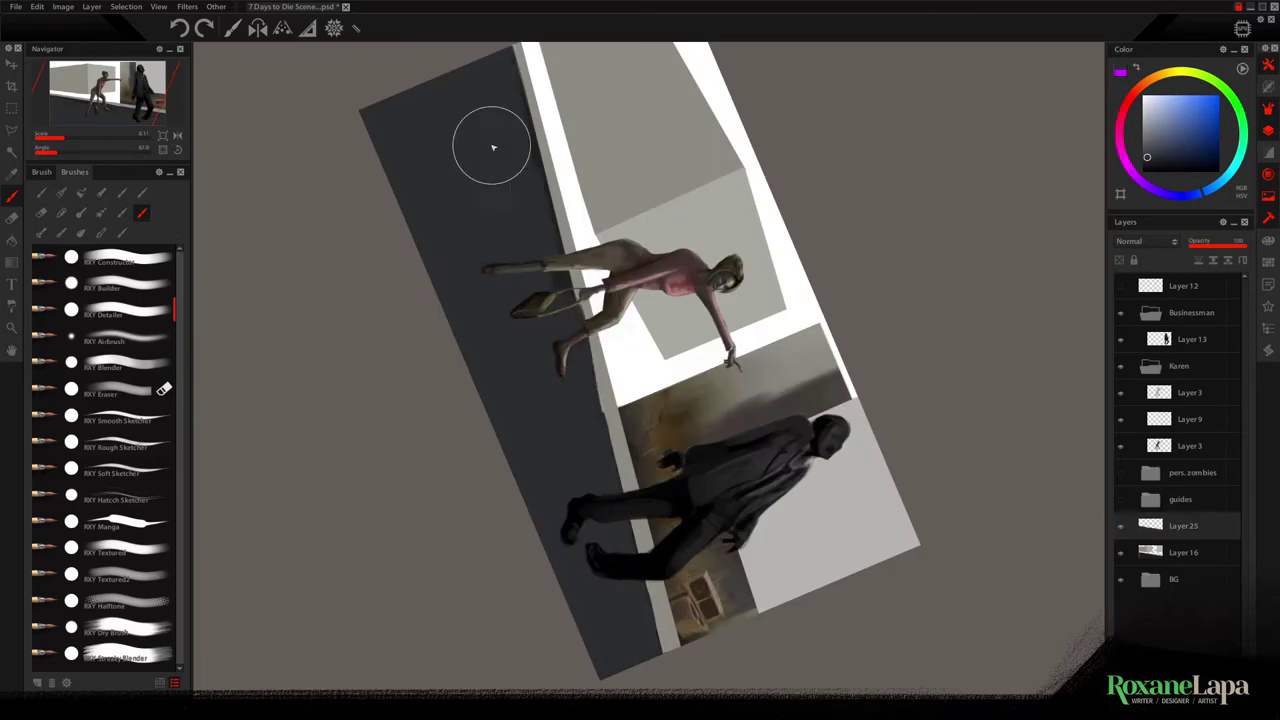
drag(494, 146, 431, 152)
drag(606, 400, 652, 548)
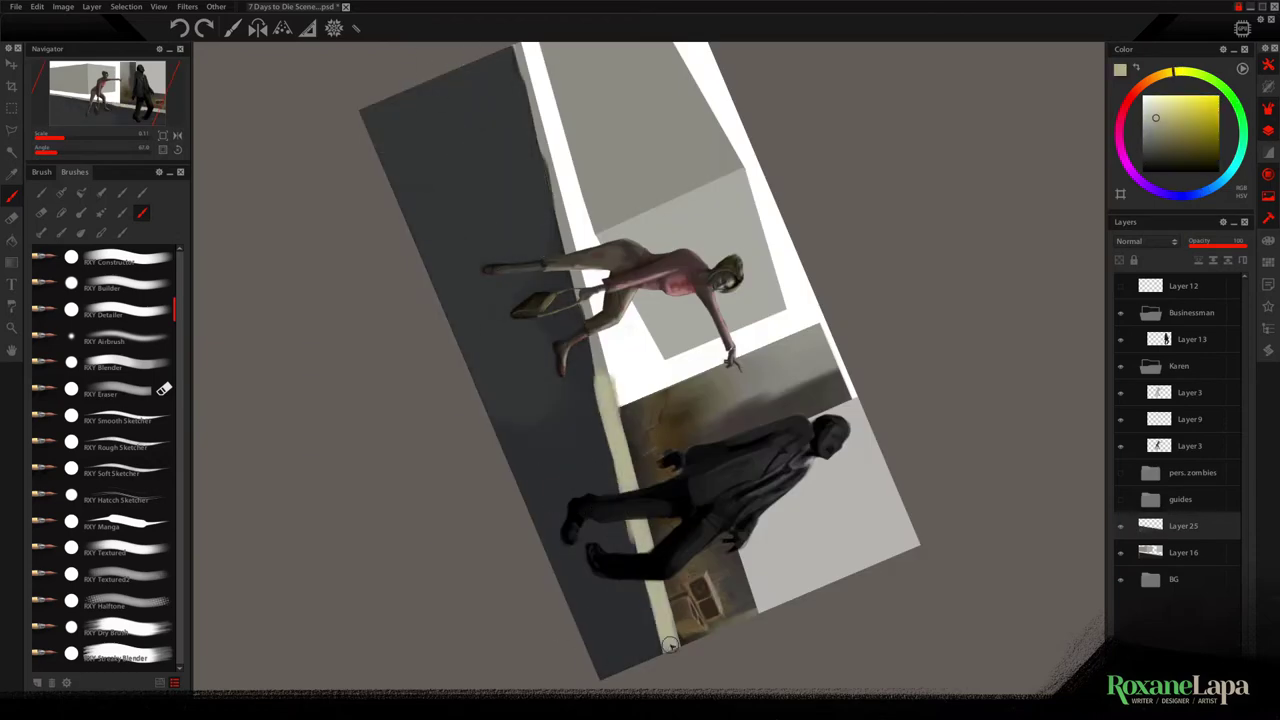
drag(524, 76, 570, 252)
drag(590, 360, 662, 652)
click(1121, 552)
click(1121, 525)
click(1121, 525)
click(1121, 552)
drag(615, 380, 655, 500)
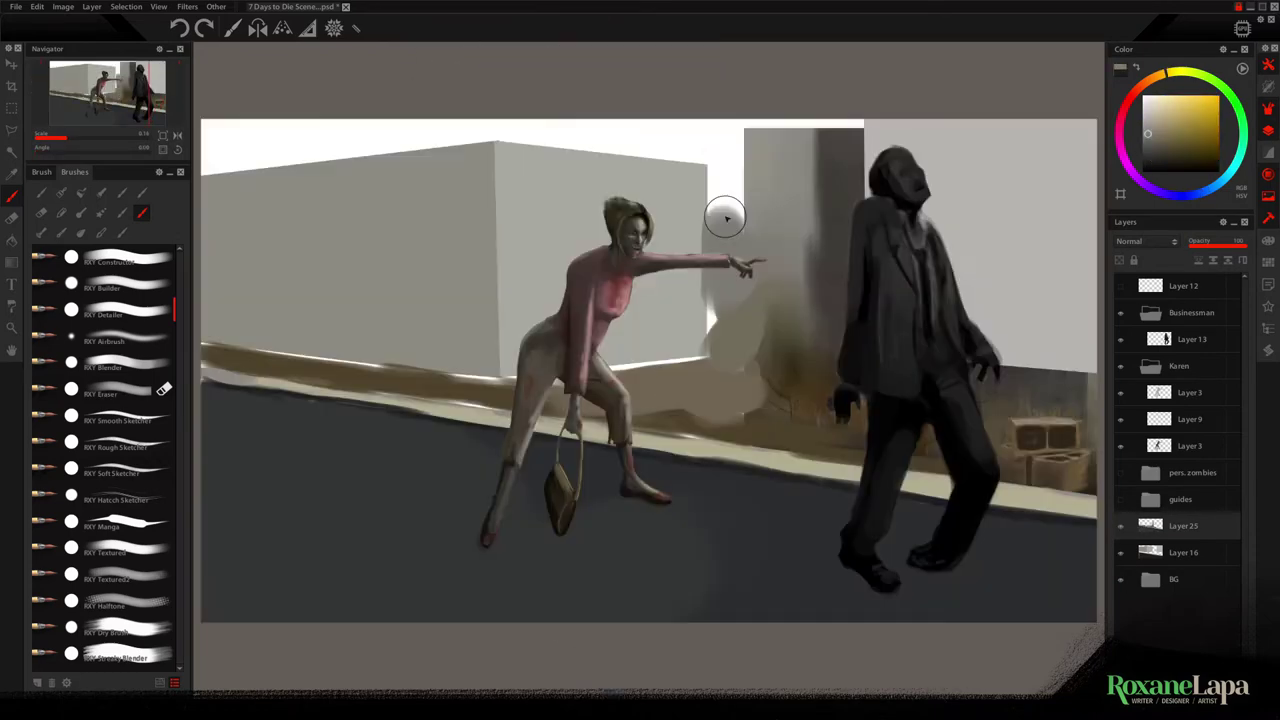
Paint over the gap between the buildings and add grey-brown framing along the edges of the left building's side wall
drag(726, 217, 640, 132)
mouse_move(503, 151)
mouse_down()
mouse_move(686, 234)
mouse_move(679, 325)
mouse_up()
drag(330, 247, 408, 304)
drag(205, 178, 492, 150)
drag(268, 190, 268, 330)
drag(205, 330, 480, 372)
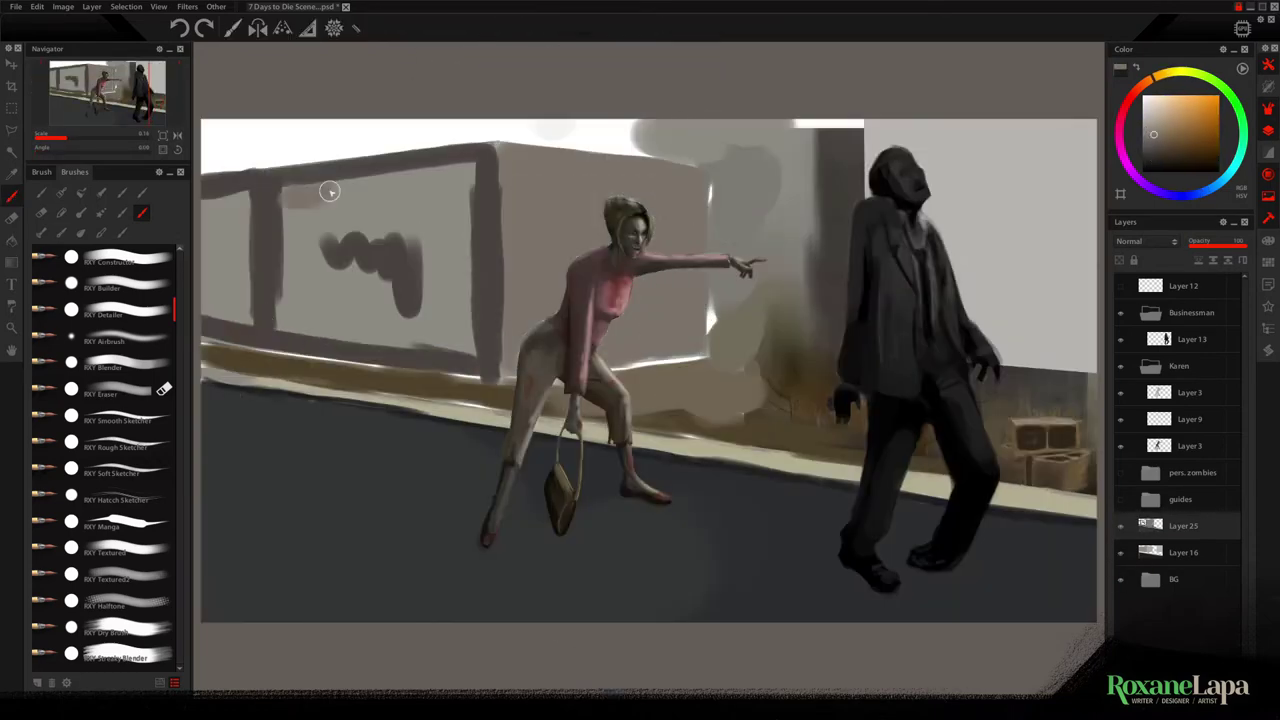
Block in grey-brown tones on the left building's side panel and front wall, and repaint the sky above it
drag(331, 254, 440, 300)
drag(505, 152, 705, 185)
mouse_move(623, 295)
mouse_down()
mouse_move(623, 357)
mouse_move(700, 350)
mouse_up()
mouse_move(540, 130)
mouse_down()
mouse_move(800, 145)
mouse_move(732, 218)
mouse_up()
Hide Layer 16 and expand the BG group to reach its background layers
click(1121, 552)
click(1150, 579)
scroll(1180, 560, down, 3)
click(1192, 528)
scroll(1192, 530, up, 2)
Try raising the perspective guide's horizon towards the figures' eye level
click(12, 64)
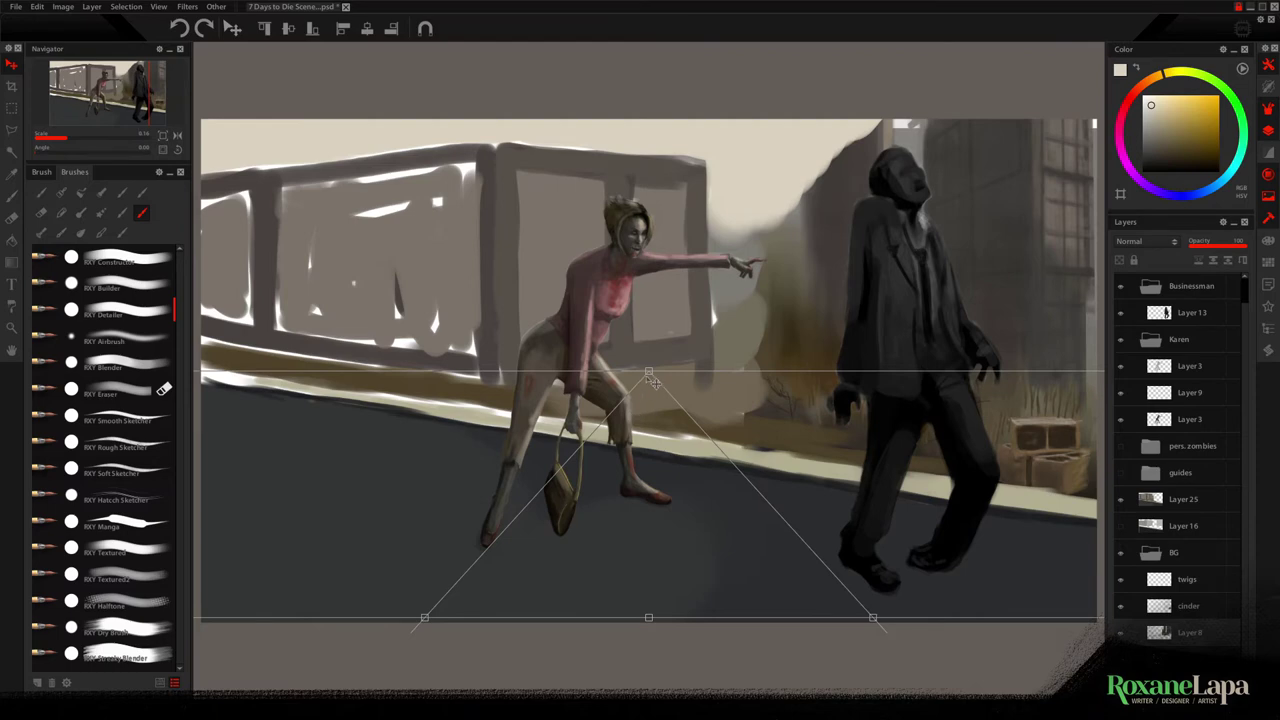
drag(648, 375, 614, 250)
drag(614, 486, 607, 348)
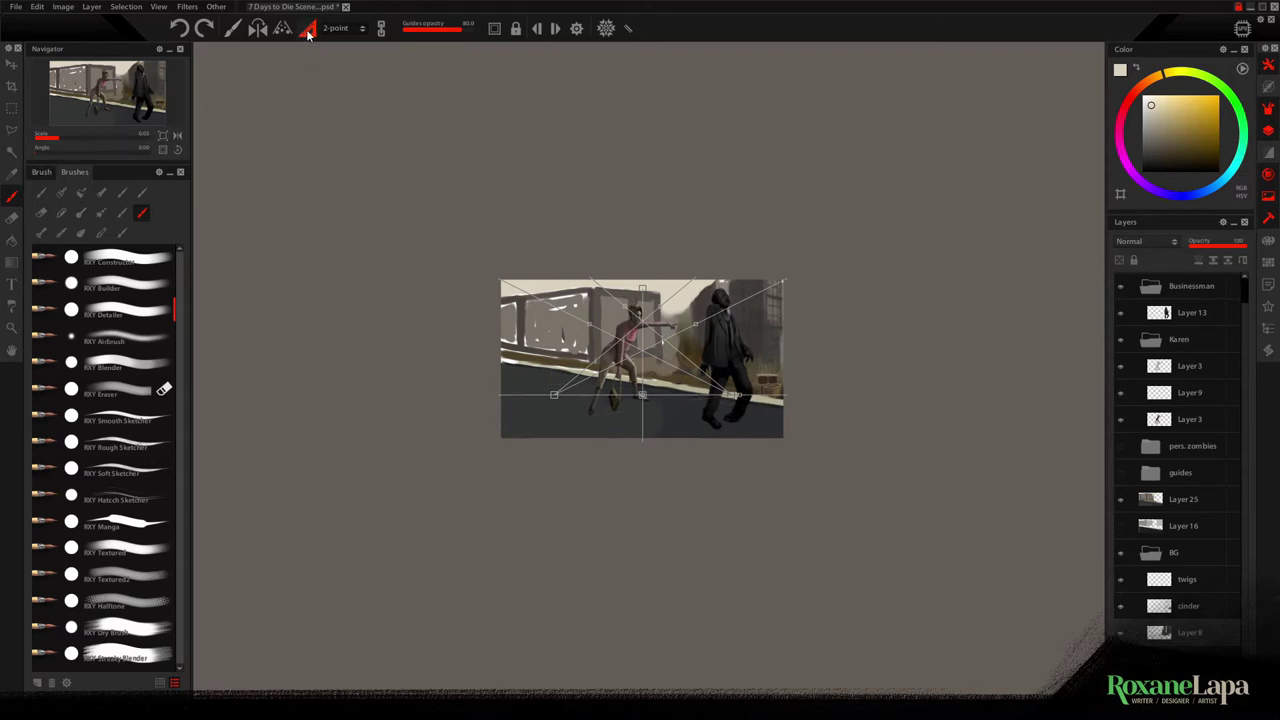
Set the 2-point perspective guide's horizon at eye level and spread its vanishing points far beyond both sides of the canvas
drag(644, 402, 640, 346)
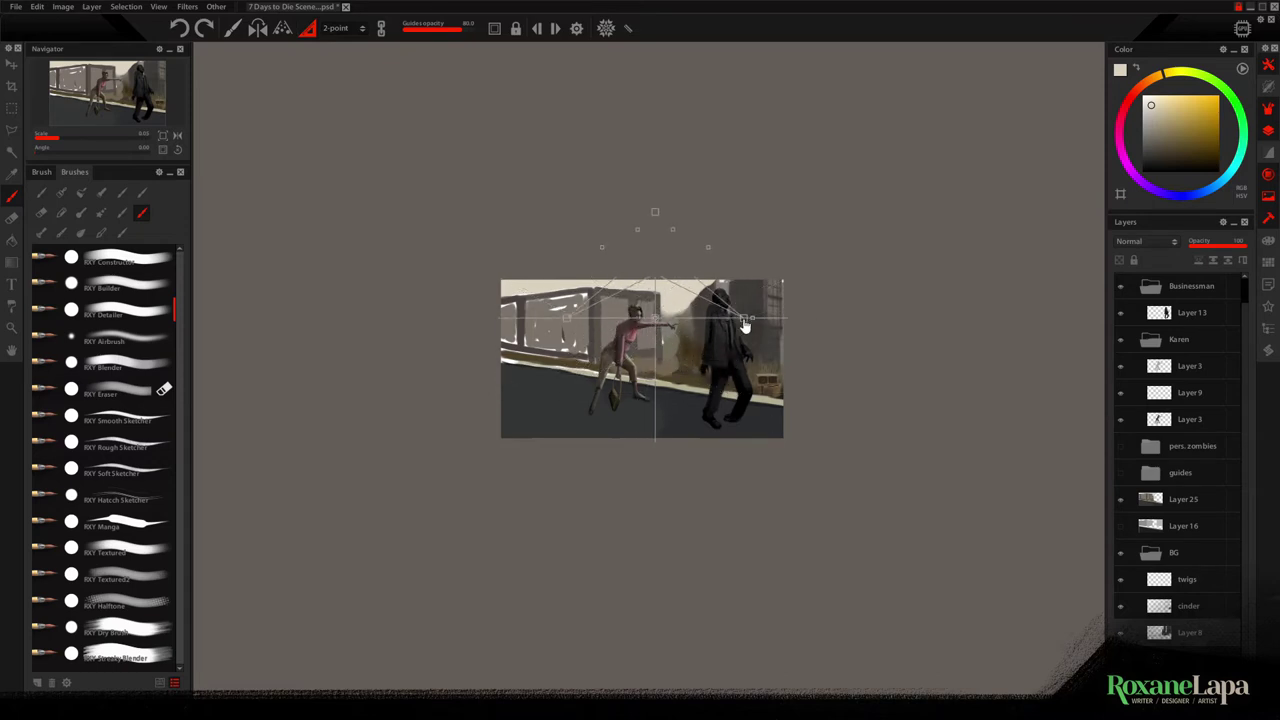
drag(745, 322, 986, 320)
drag(566, 320, 259, 325)
drag(602, 248, 622, 292)
drag(639, 239, 605, 369)
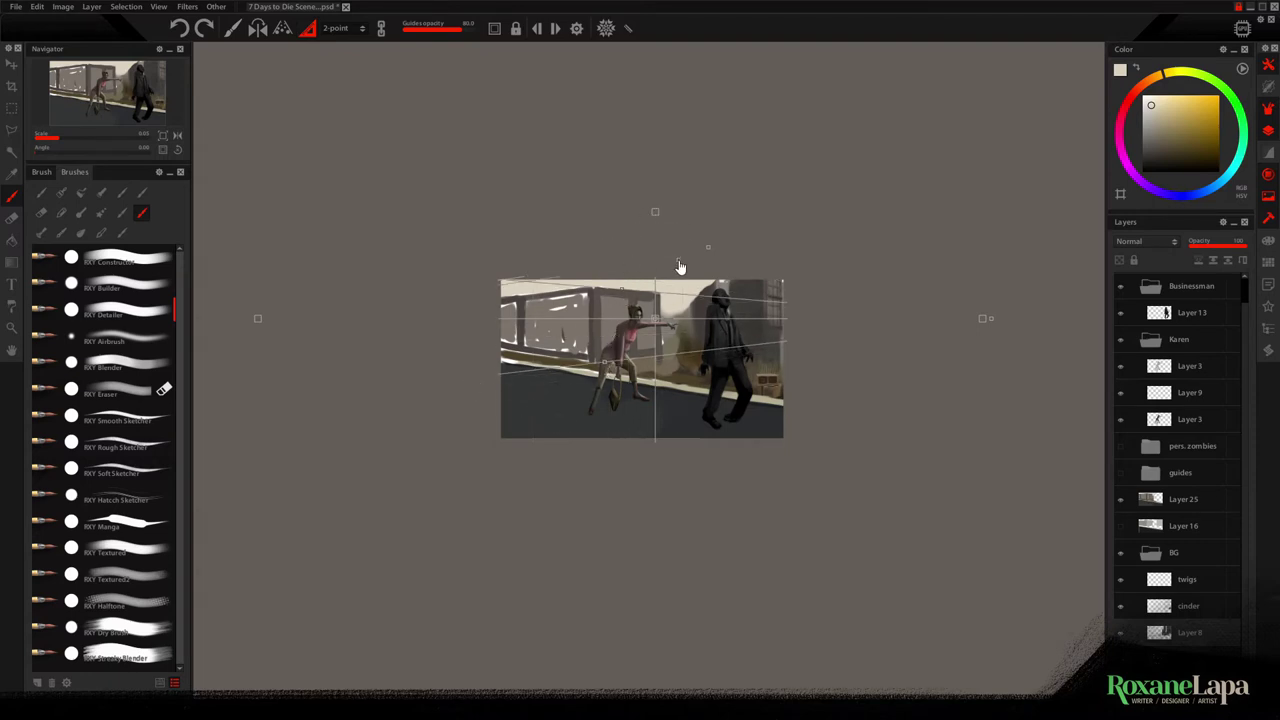
drag(679, 268, 688, 287)
drag(274, 325, 212, 318)
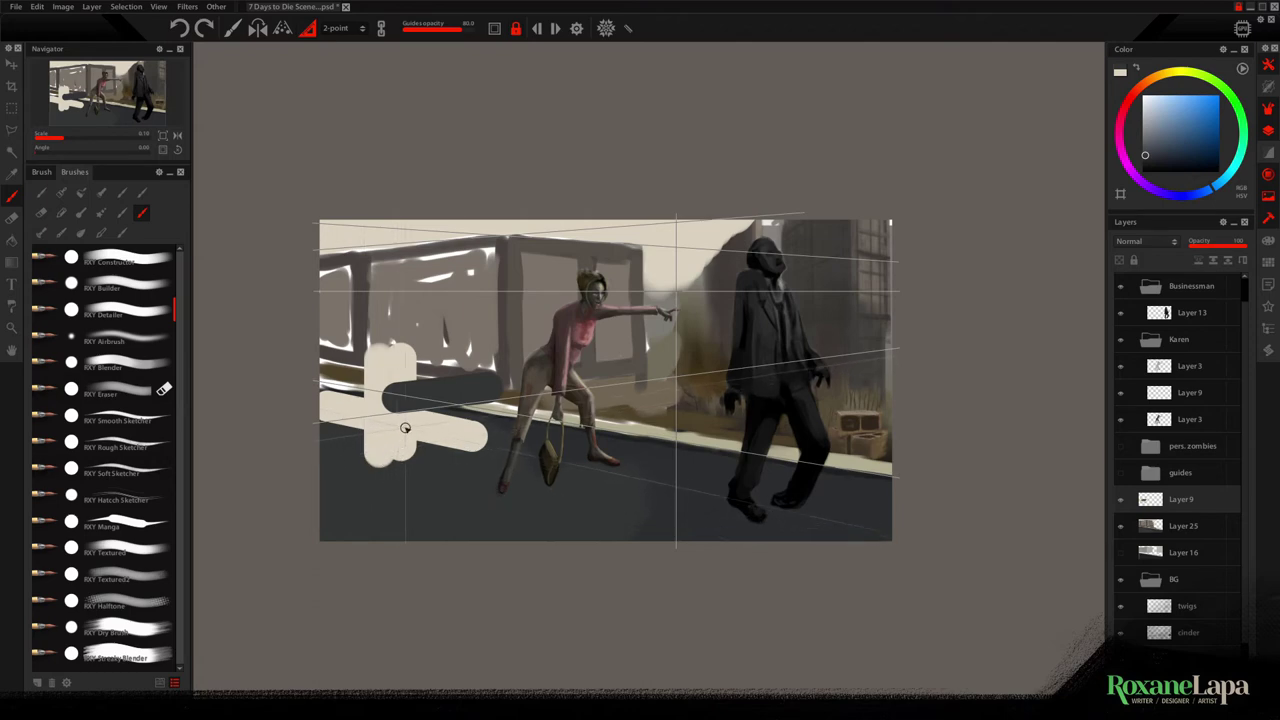
Try pale beige strokes that follow the perspective guides across the left building's front wall on Layer 9
alt+click(452, 427)
mouse_move(477, 296)
mouse_down()
mouse_move(668, 297)
mouse_move(541, 371)
mouse_move(543, 283)
mouse_move(640, 259)
mouse_up()
drag(505, 243, 606, 250)
drag(508, 269, 640, 264)
mouse_move(525, 286)
mouse_down()
mouse_move(525, 312)
mouse_move(668, 319)
mouse_up()
drag(582, 347, 674, 354)
drag(577, 368, 672, 370)
drag(588, 388, 662, 383)
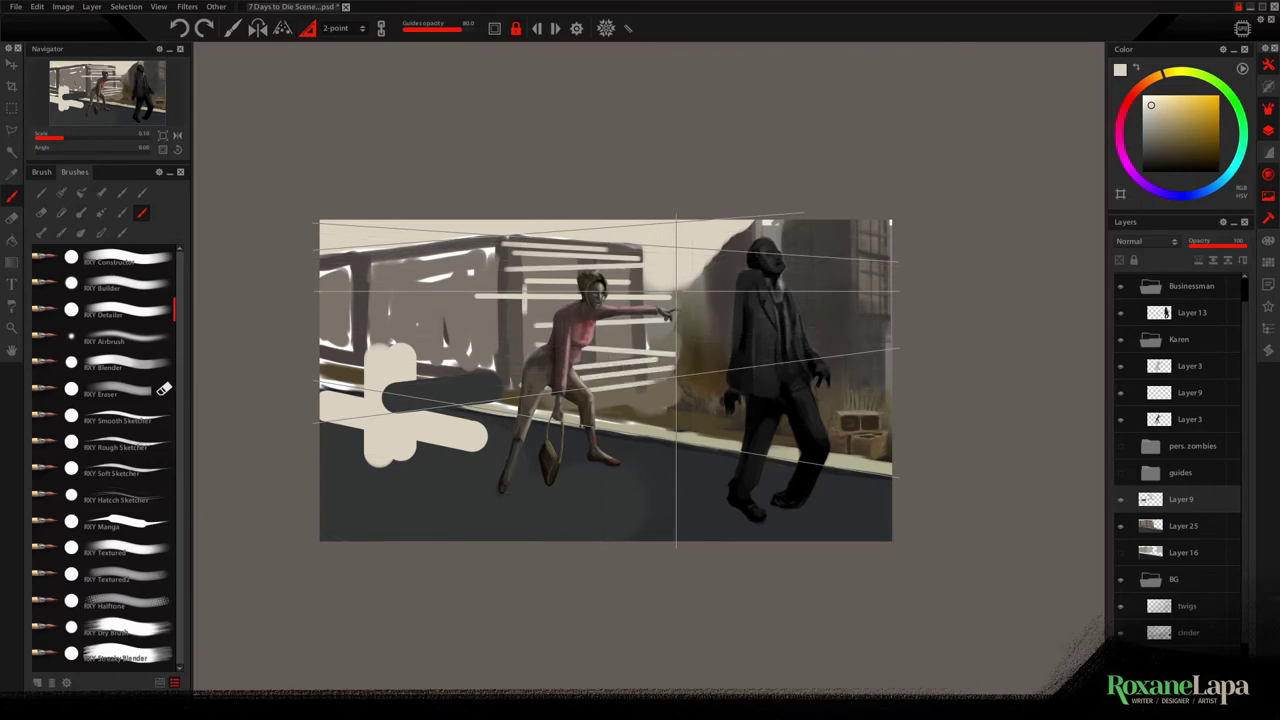
Undo all the test strokes on Layer 9
key(ctrl+z)
key(ctrl+z)
key(ctrl+z)
key(ctrl+z)
key(ctrl+z)
key(ctrl+z)
key(ctrl+z)
key(ctrl+z)
key(ctrl+z)
key(ctrl+z)
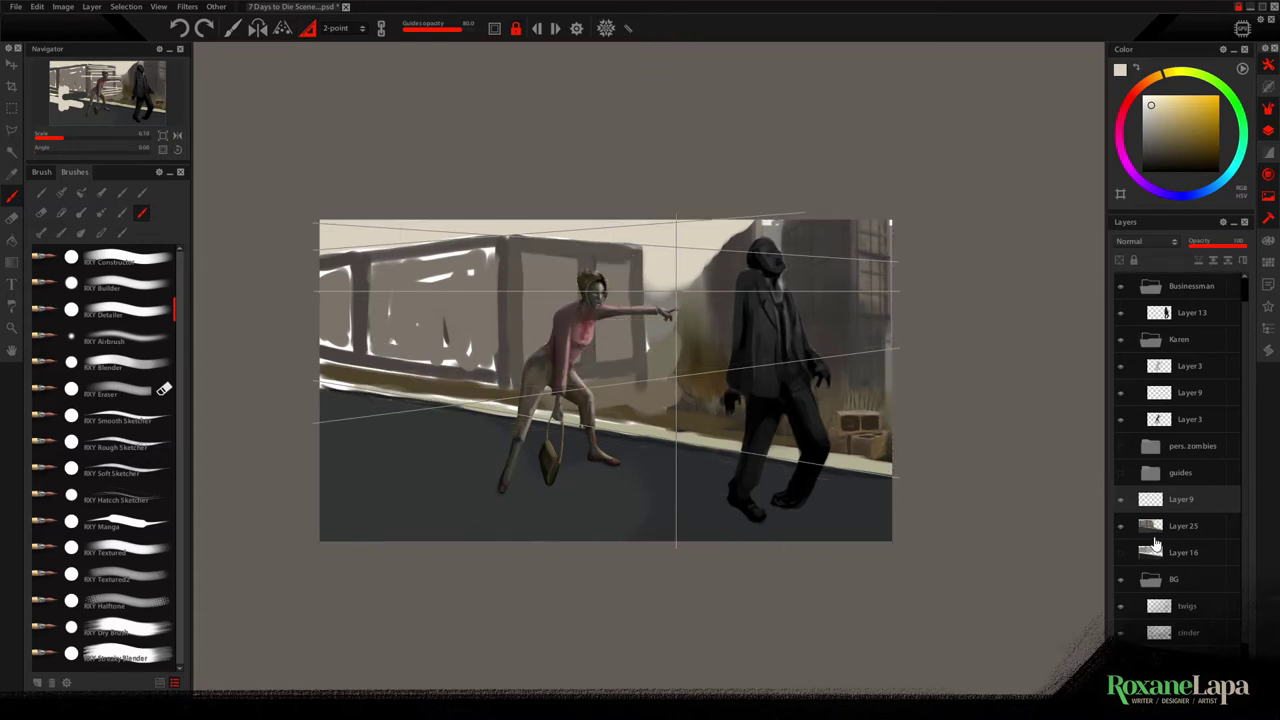
On Layer 25, straighten the road's edge and the pale curb with strokes that follow the 2-point perspective guides
click(1155, 538)
alt+click(387, 453)
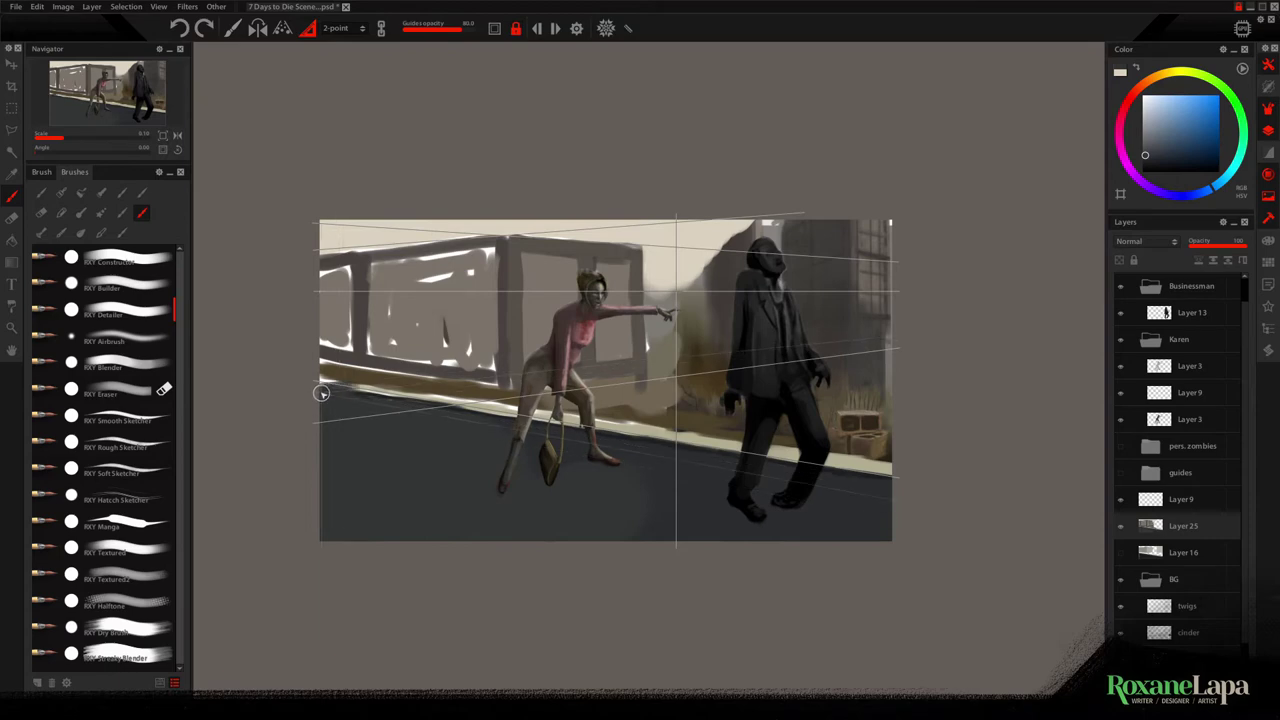
mouse_move(322, 394)
mouse_down()
mouse_move(363, 411)
mouse_move(883, 483)
mouse_up()
drag(398, 299, 412, 282)
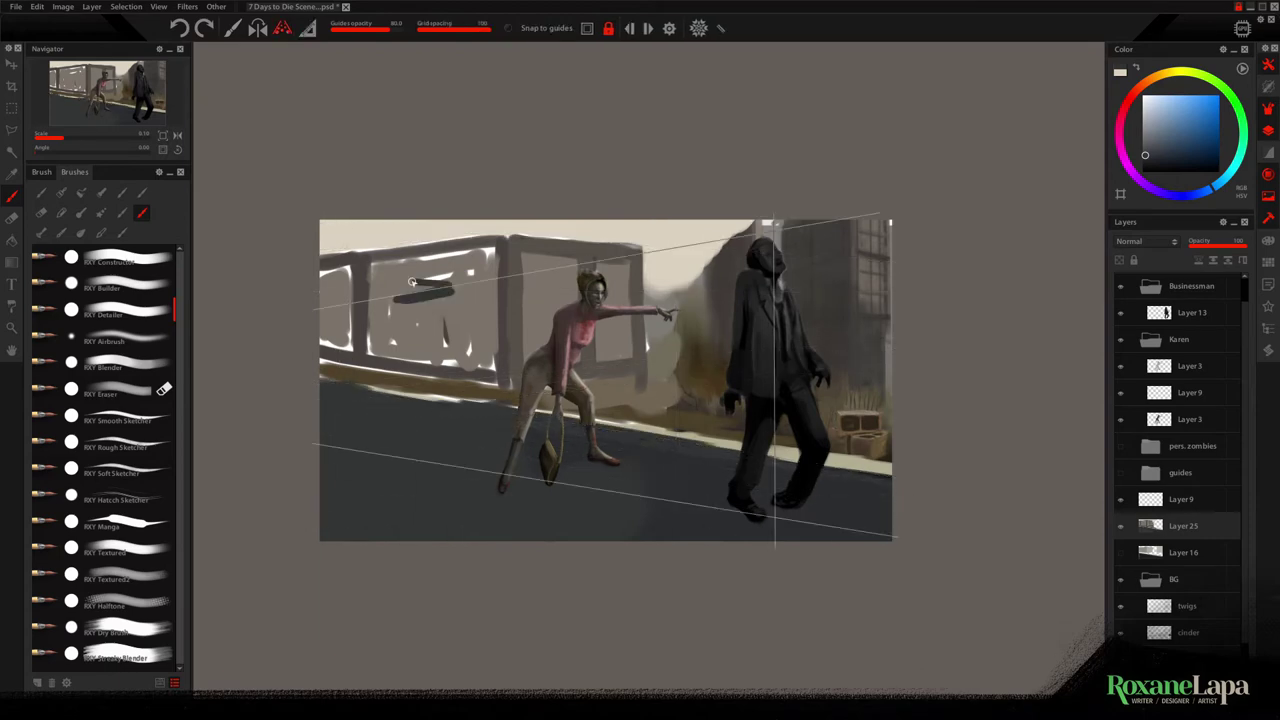
key(ctrl+z)
click(308, 28)
scroll(463, 437, up, 2)
drag(654, 420, 1082, 486)
mouse_move(258, 358)
mouse_down()
mouse_move(1064, 490)
mouse_move(864, 459)
mouse_up()
alt+click(1064, 490)
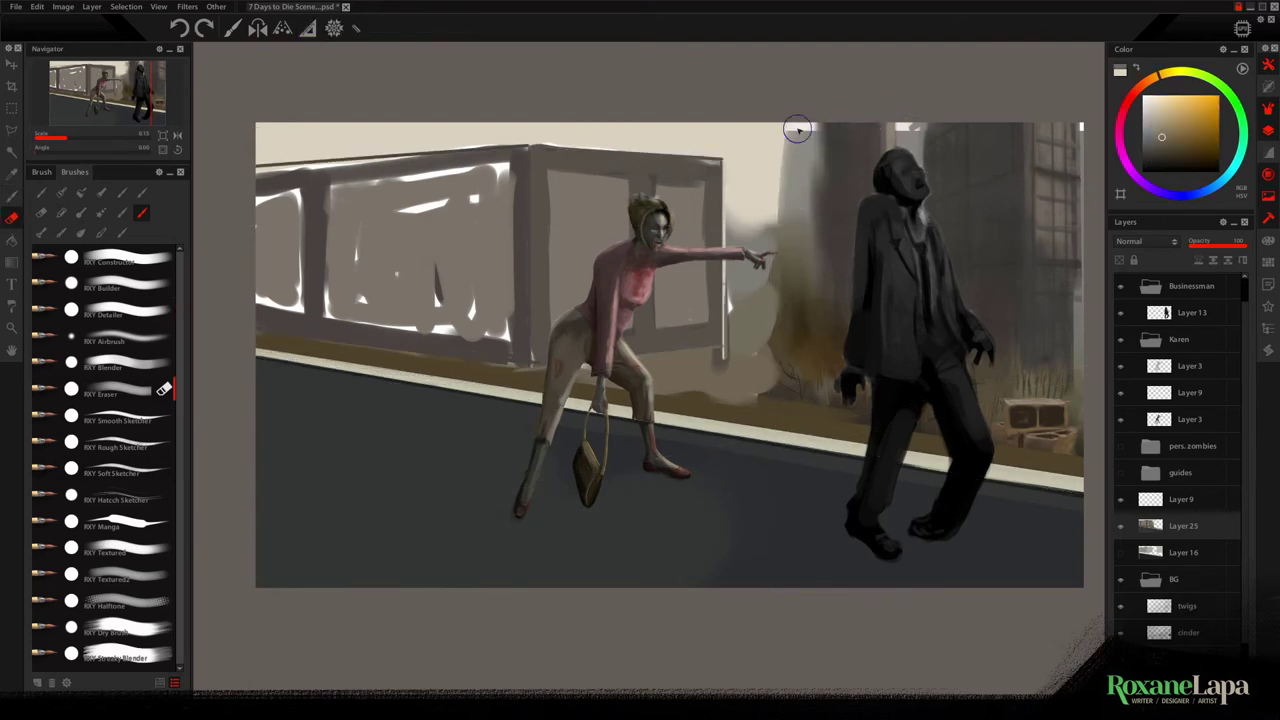
Erase a patch at the second building's upper left edge and shift the wall section behind the businessman slightly left
mouse_move(797, 124)
mouse_down()
mouse_move(771, 216)
mouse_move(761, 341)
mouse_move(771, 140)
mouse_up()
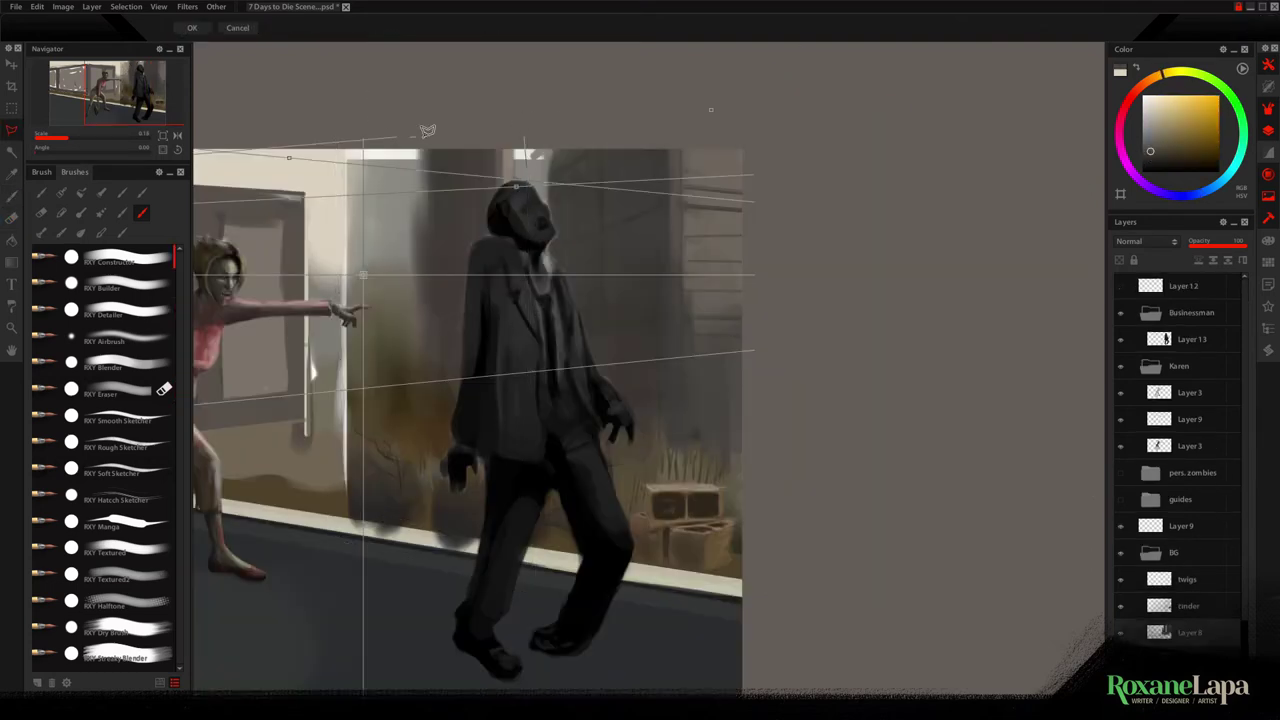
key(ctrl+t)
drag(460, 306, 420, 306)
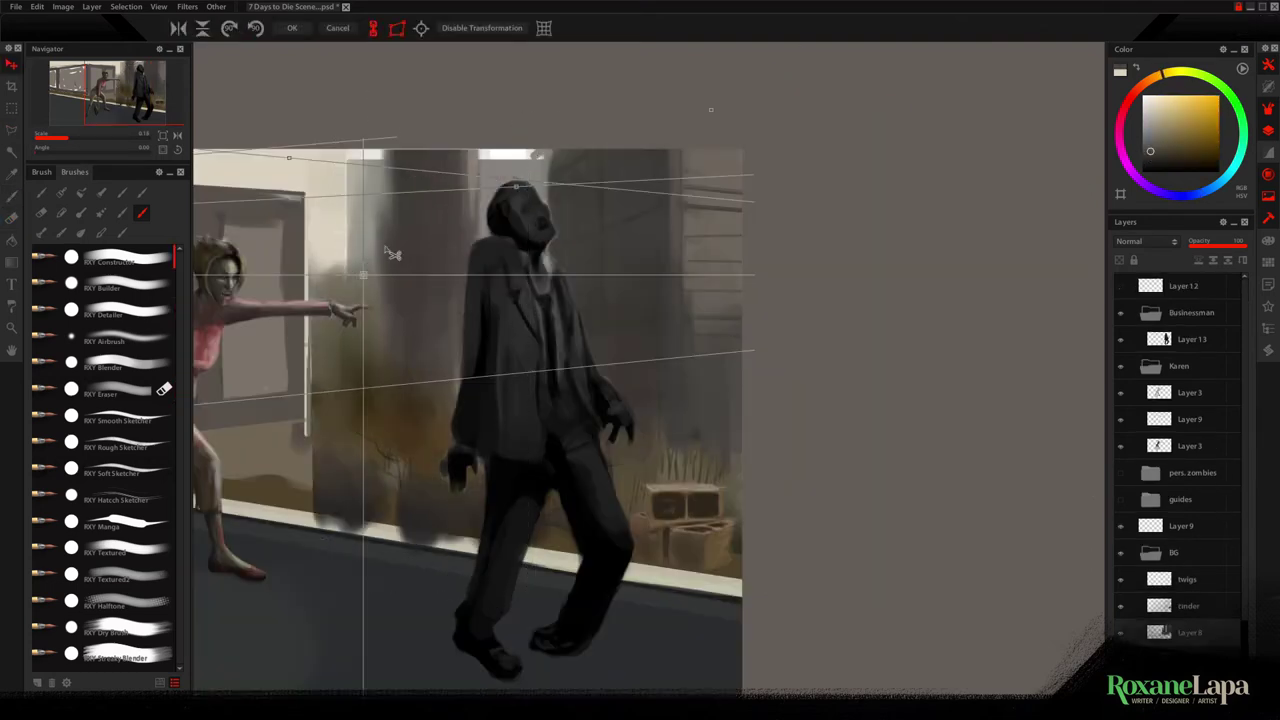
key(Return)
Show the 2-point perspective guides again and move the left vanishing point closer to the canvas
key(b)
key(ctrl+minus)
alt+click(482, 428)
key(p)
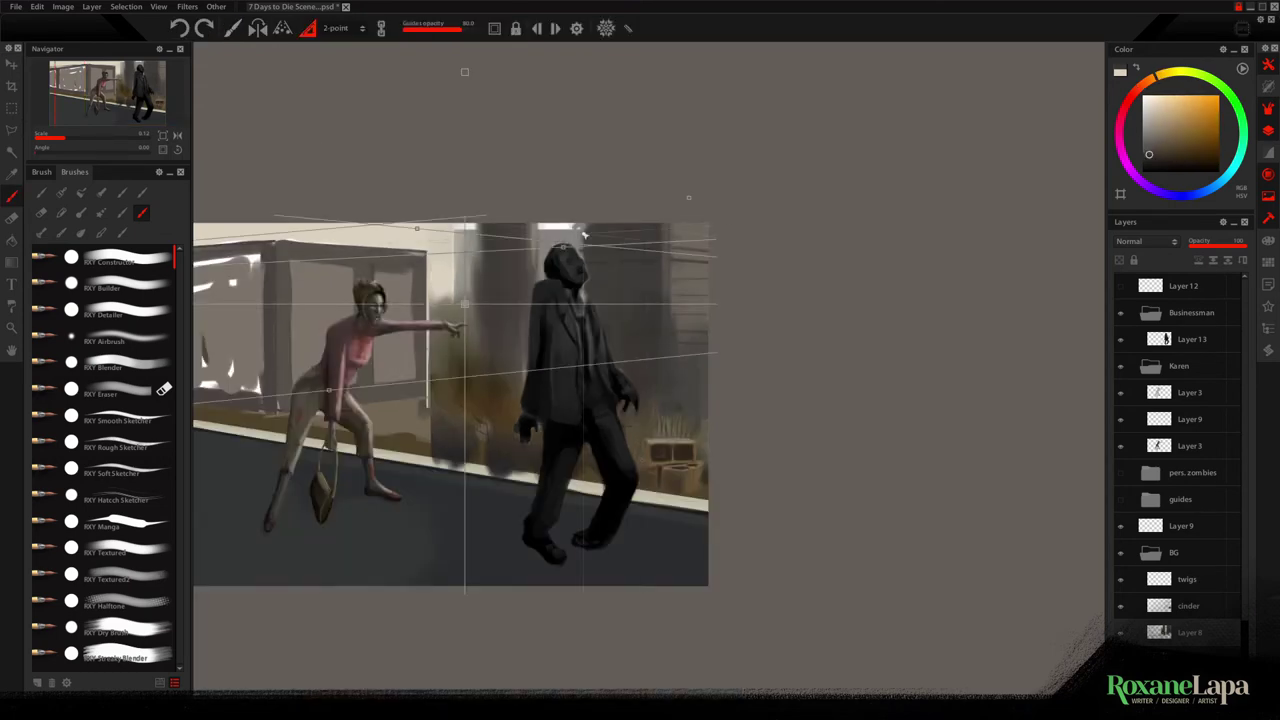
scroll(649, 355, up, 3)
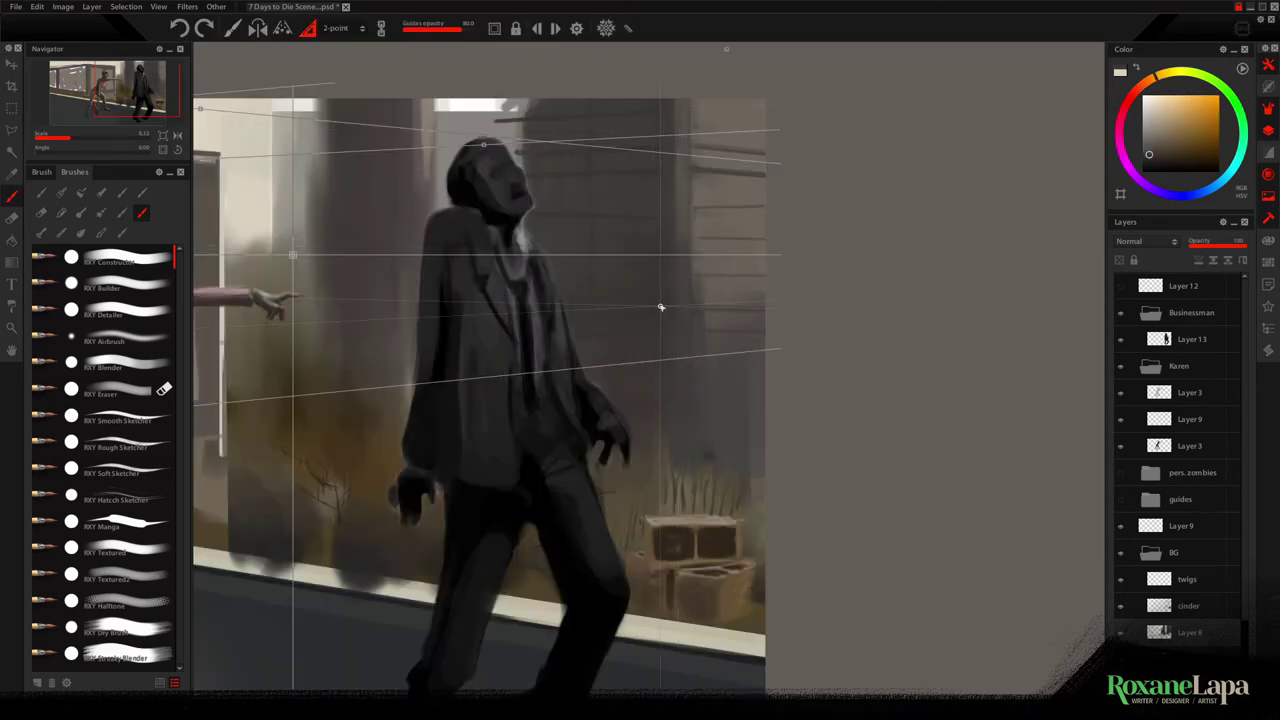
scroll(680, 314, down, 5)
drag(354, 344, 459, 342)
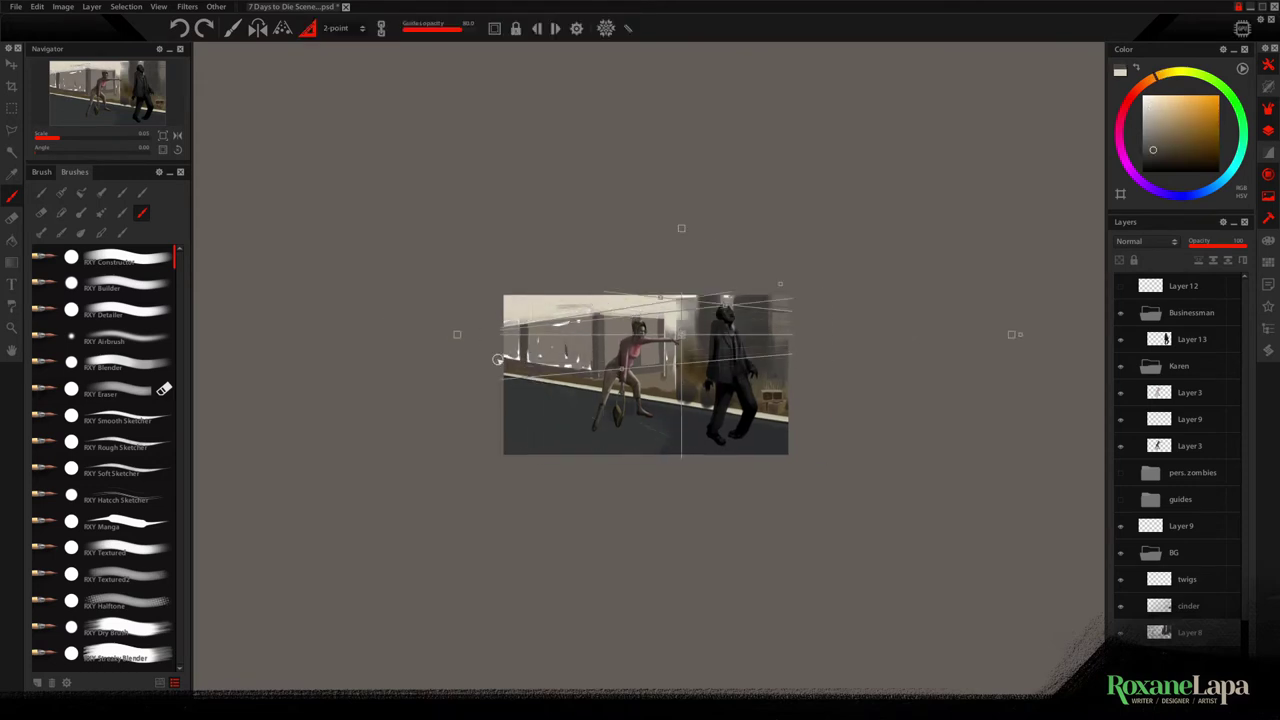
Sketch black horizontal and vertical construction lines in perspective on the wall behind the businessman
scroll(755, 345, up, 3)
click(1142, 171)
drag(598, 330, 850, 337)
drag(594, 343, 850, 356)
drag(543, 262, 850, 236)
drag(553, 263, 850, 244)
drag(787, 216, 787, 450)
drag(807, 216, 807, 440)
mouse_move(582, 216)
mouse_down()
mouse_move(582, 404)
mouse_move(850, 380)
mouse_up()
alt+click(807, 389)
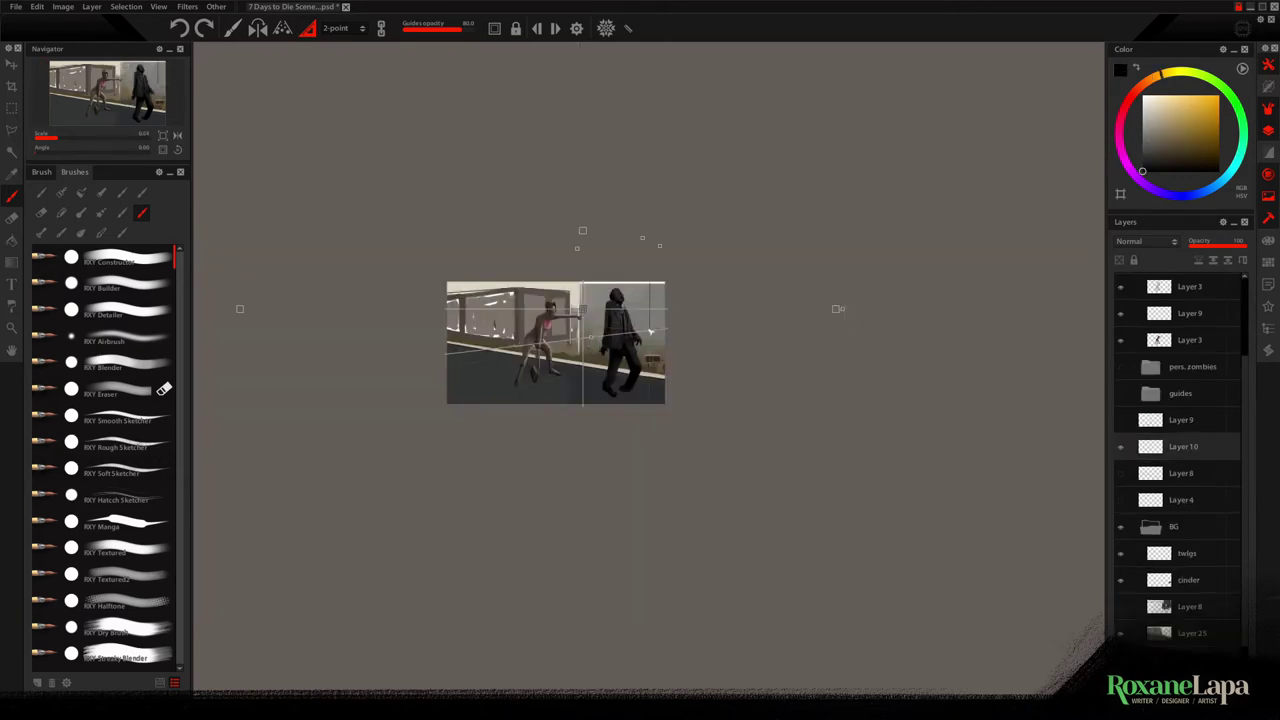
On Layer 10, outline the left building's roof, base, corner and panel divisions with black perspective lines
scroll(674, 415, up, 3)
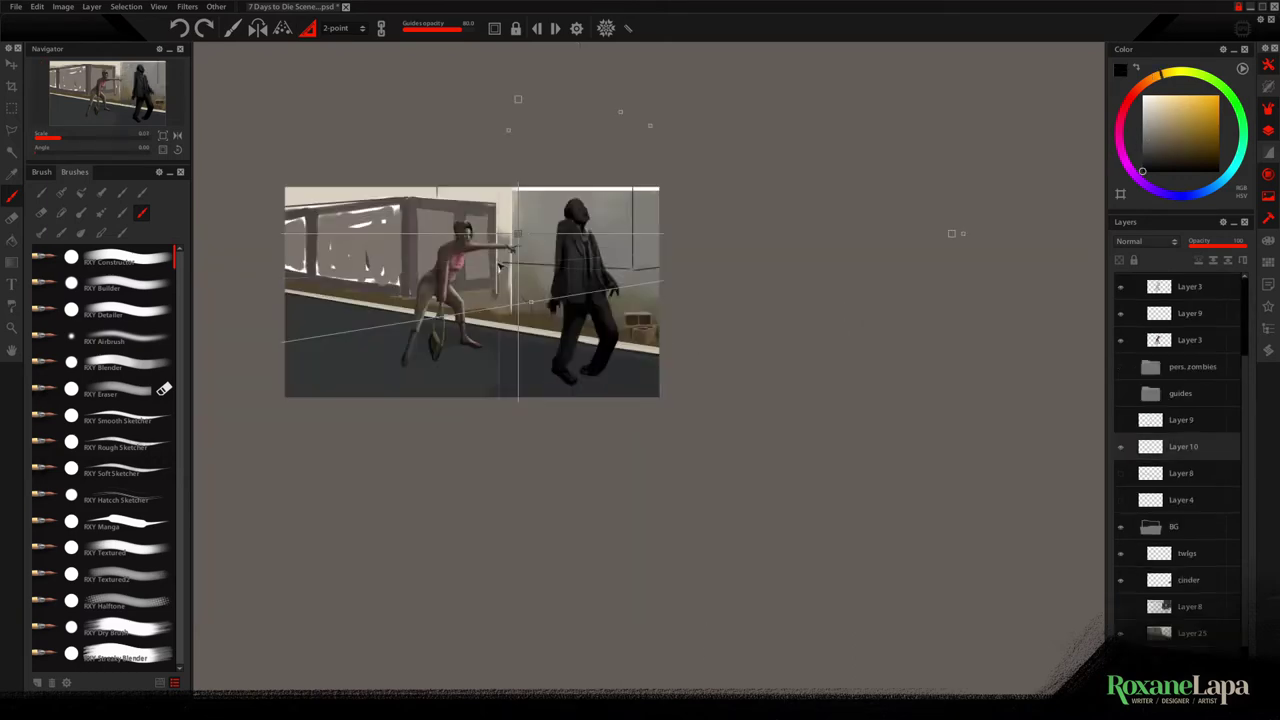
drag(434, 277, 285, 258)
drag(402, 239, 285, 236)
drag(405, 297, 285, 281)
mouse_move(399, 204)
mouse_down()
mouse_move(285, 212)
mouse_move(499, 202)
mouse_up()
drag(416, 205, 416, 284)
drag(405, 208, 405, 296)
drag(306, 212, 306, 276)
drag(318, 216, 318, 279)
Draw paired vertical and horizontal black perspective lines for the window frames of the building behind the businessman
drag(625, 187, 625, 269)
drag(637, 187, 637, 270)
drag(513, 225, 659, 221)
mouse_move(514, 195)
mouse_down()
mouse_move(632, 189)
mouse_move(632, 204)
mouse_up()
drag(518, 243, 659, 250)
drag(444, 194, 522, 199)
drag(480, 206, 524, 210)
drag(440, 187, 524, 192)
drag(525, 190, 525, 262)
drag(532, 191, 532, 264)
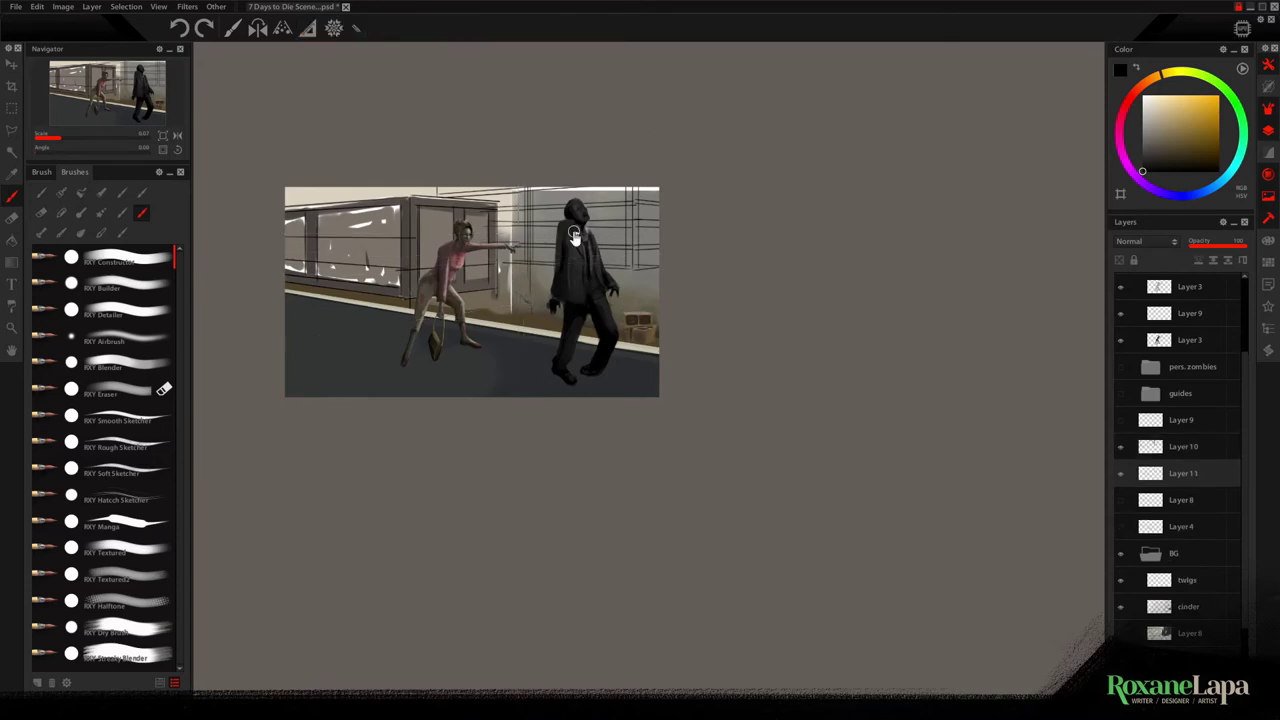
Add a layer beneath the line drawing and paint grey-brown tones over the walls of both buildings
key(ctrl+shift+n)
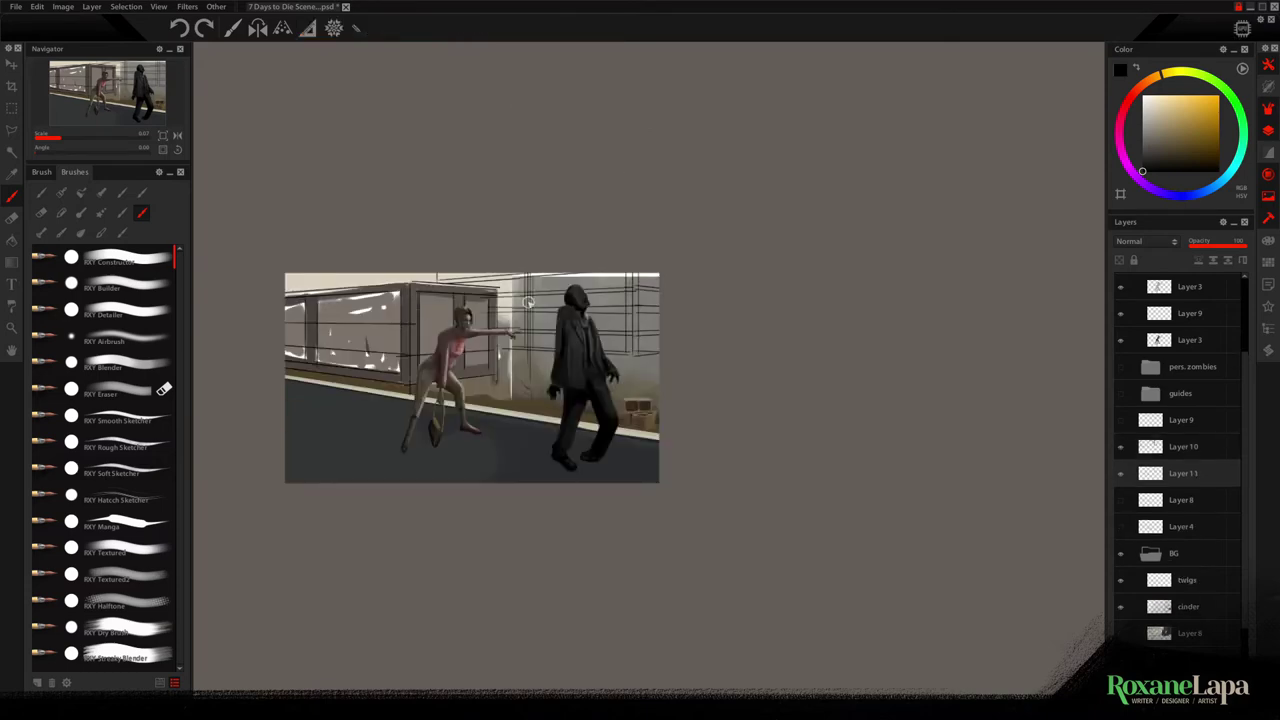
drag(640, 278, 505, 310)
mouse_move(420, 300)
mouse_down()
mouse_move(485, 370)
mouse_move(301, 354)
mouse_up()
drag(286, 294, 371, 290)
drag(406, 289, 406, 381)
drag(505, 345, 505, 398)
key(p)
key(p)
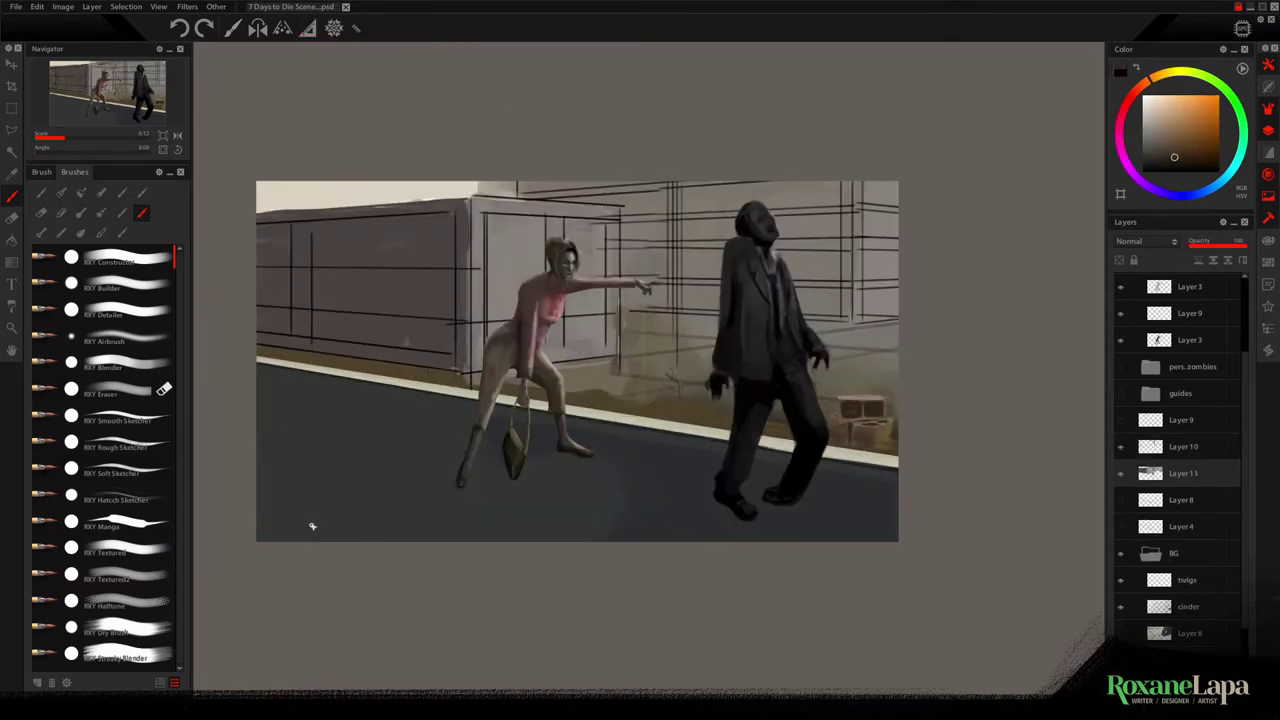
Lower Layer 10's opacity and paint the right building's dark corner post and horizontal window bars on Layer 11
click(1183, 446)
click(1210, 245)
scroll(1005, 215, up, 2)
click(1183, 473)
drag(690, 150, 680, 436)
drag(716, 268, 790, 275)
drag(716, 362, 790, 362)
drag(545, 285, 672, 280)
Extend the right building's horizontal lines on Layer 10 and paint more of its dark window frame on Layer 11
click(1183, 446)
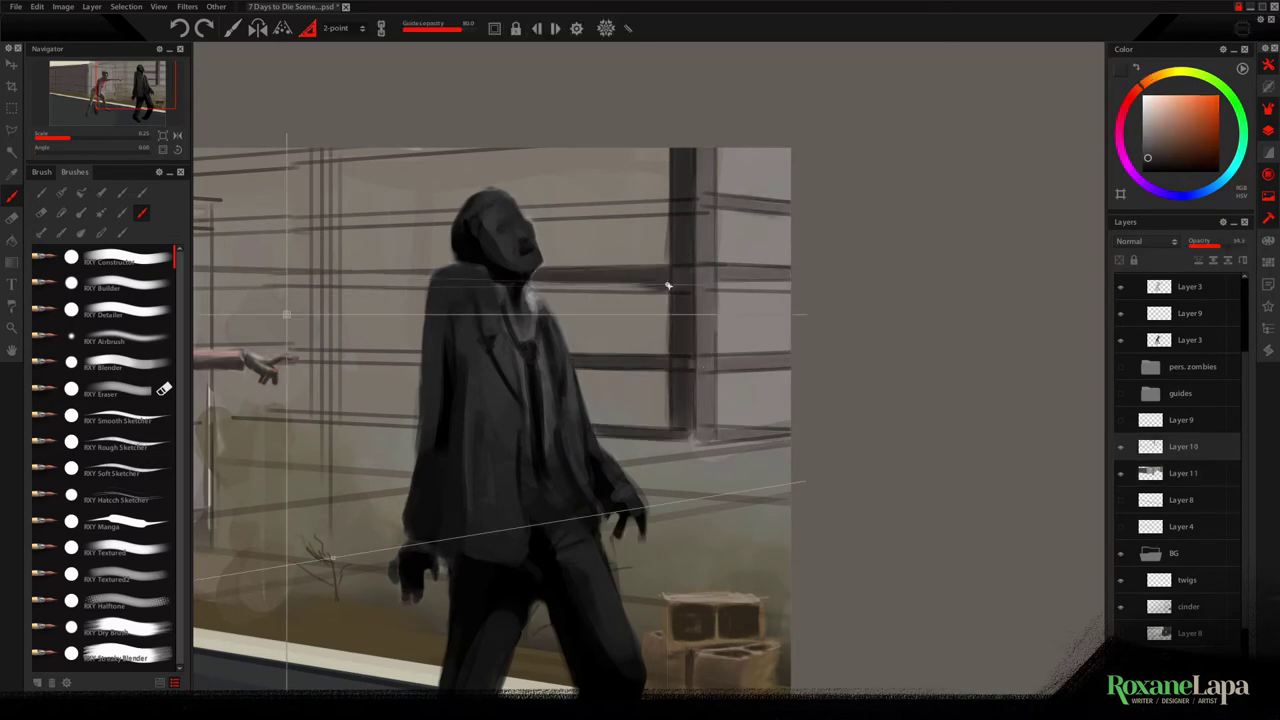
drag(202, 414, 310, 414)
drag(230, 355, 408, 352)
click(1183, 473)
drag(900, 250, 860, 520)
drag(590, 115, 705, 340)
drag(1010, 596, 1060, 482)
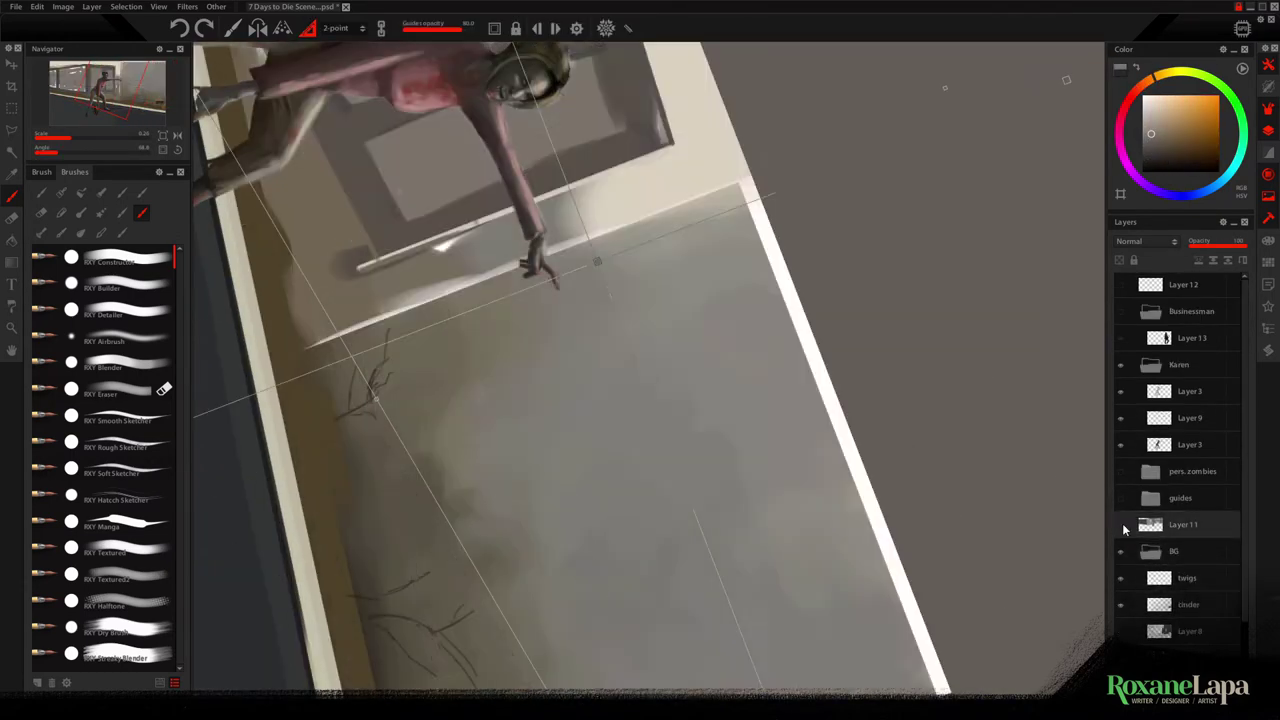
click(1121, 525)
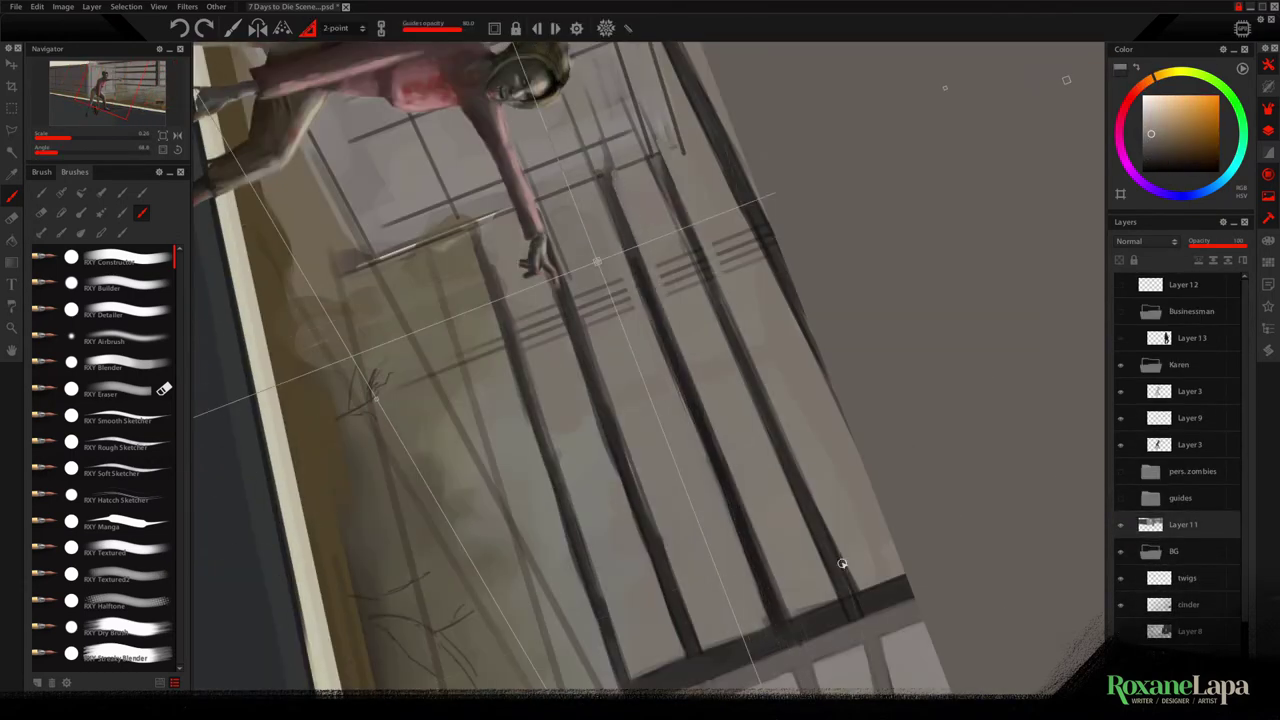
Using sampled colours, refine the right building's window bars and corner post, including crossbars around the corner and a vertical divider
alt+click(712, 262)
drag(712, 272, 846, 592)
drag(763, 229, 714, 429)
alt+click(718, 420)
drag(728, 250, 728, 442)
drag(734, 332, 784, 330)
drag(734, 391, 784, 389)
alt+click(716, 430)
drag(472, 340, 472, 426)
key(ctrl+minus)
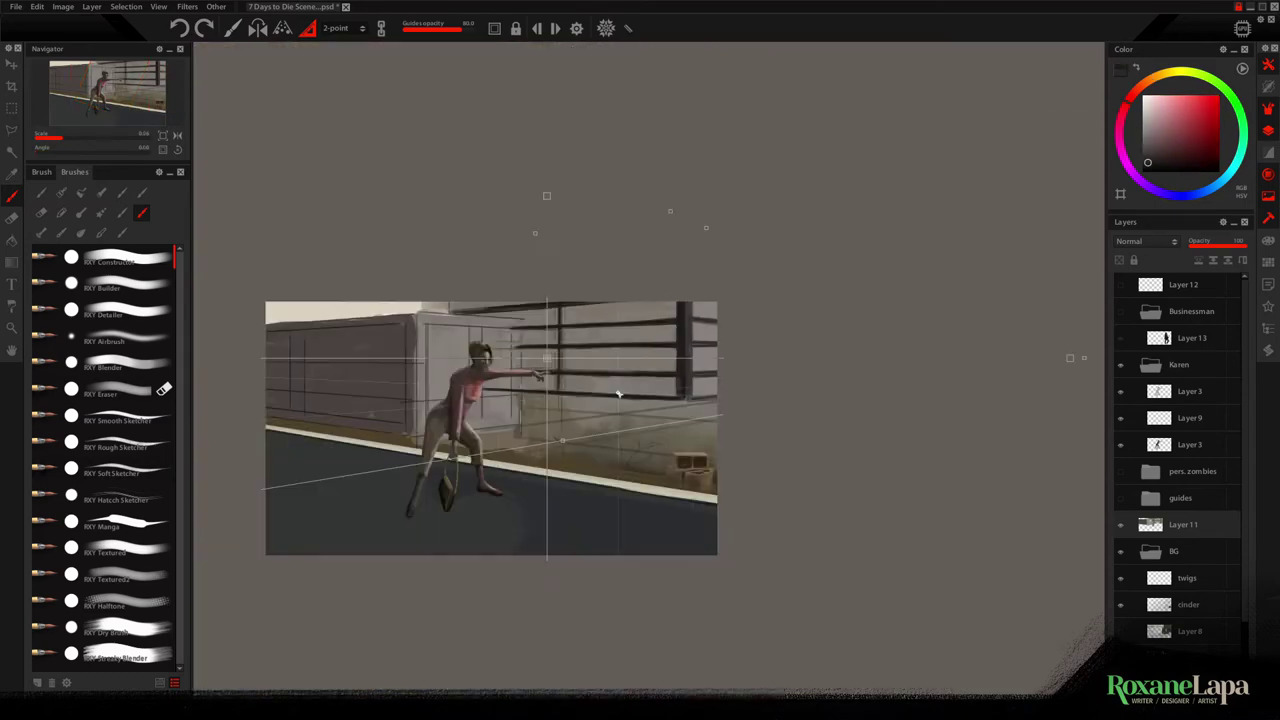
Paint a vertical divider, short dark vertical marks inside the panes and the lower frame edge on the right building's windows
drag(622, 305, 622, 398)
drag(639, 360, 640, 388)
drag(580, 360, 580, 387)
drag(657, 304, 657, 333)
drag(523, 393, 675, 401)
scroll(674, 401, up, 3)
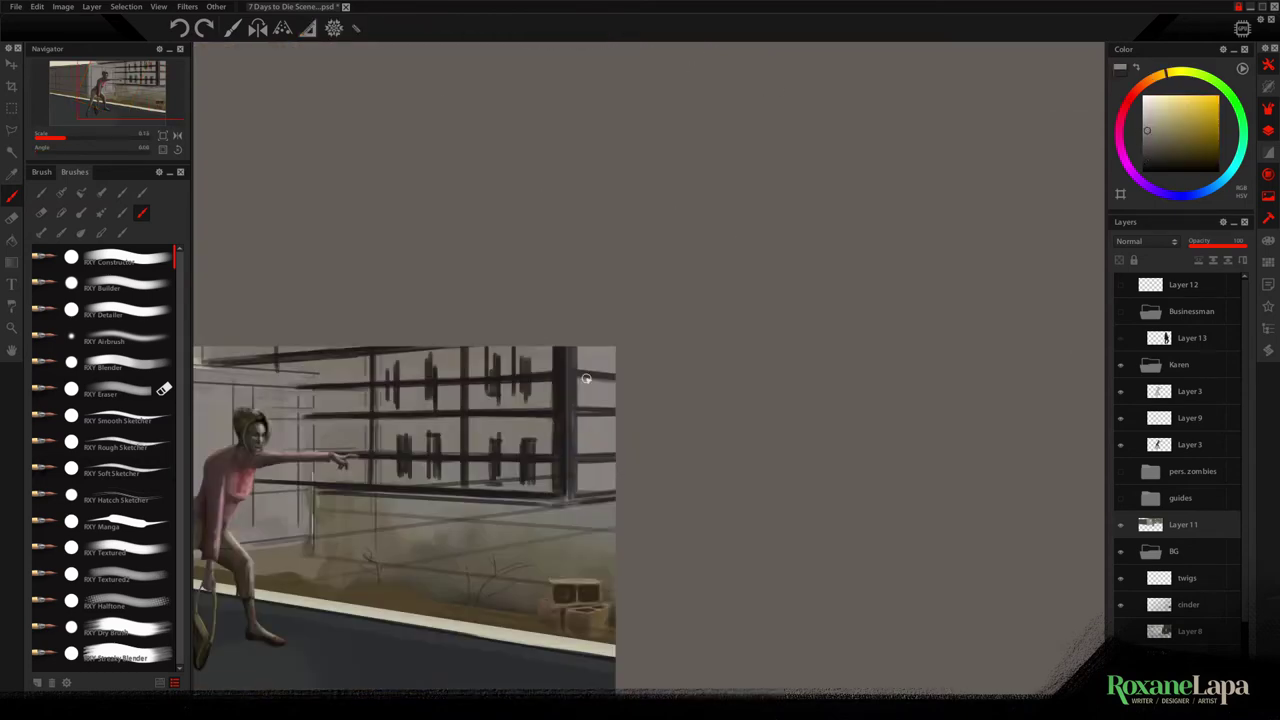
drag(523, 352, 523, 396)
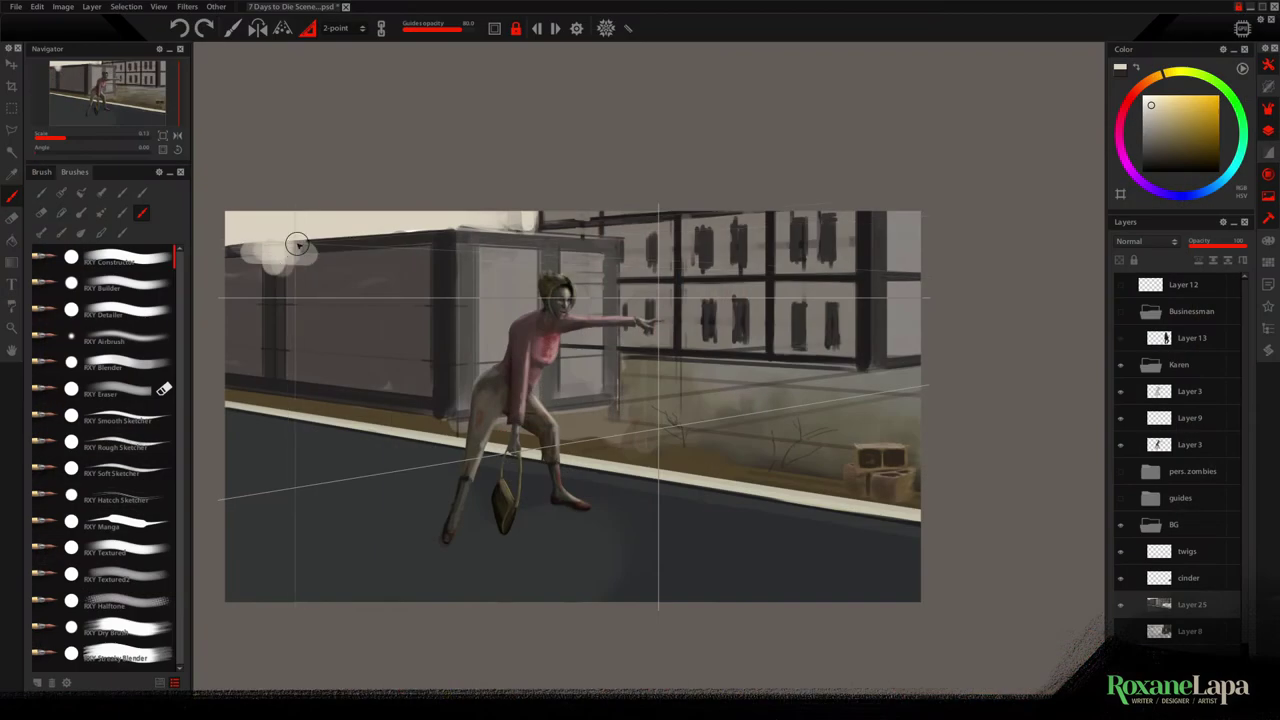
Break up the left building's roofline with sampled sky colour, leaving a jagged ruined skyline
alt+click(271, 293)
drag(271, 285, 271, 271)
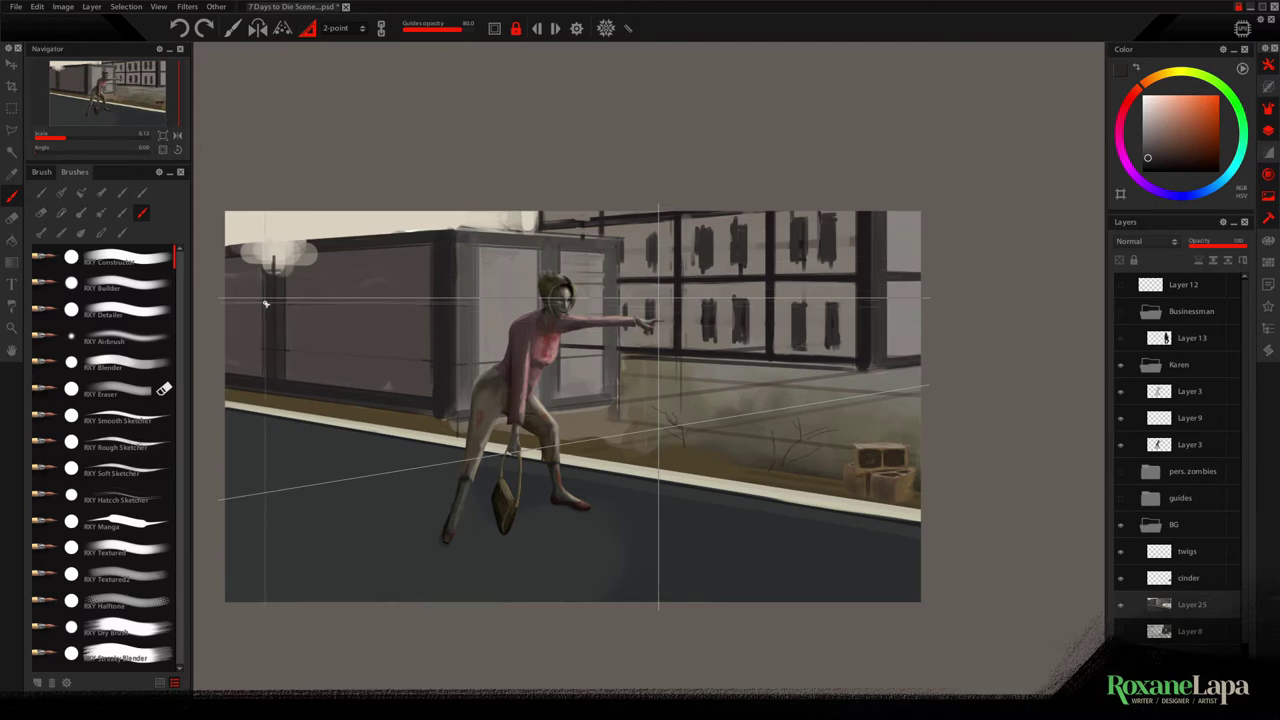
alt+click(273, 259)
mouse_move(273, 259)
mouse_down()
mouse_move(309, 224)
mouse_move(369, 297)
mouse_up()
alt+click(297, 274)
mouse_move(297, 274)
mouse_down()
mouse_move(326, 354)
mouse_move(494, 240)
mouse_move(508, 258)
mouse_up()
Paint brown ground over the wall beneath the right building and extend the sky gaps around the tower on Layer 25
alt+click(749, 451)
mouse_move(749, 430)
mouse_down()
mouse_move(859, 393)
mouse_move(640, 420)
mouse_move(664, 372)
mouse_up()
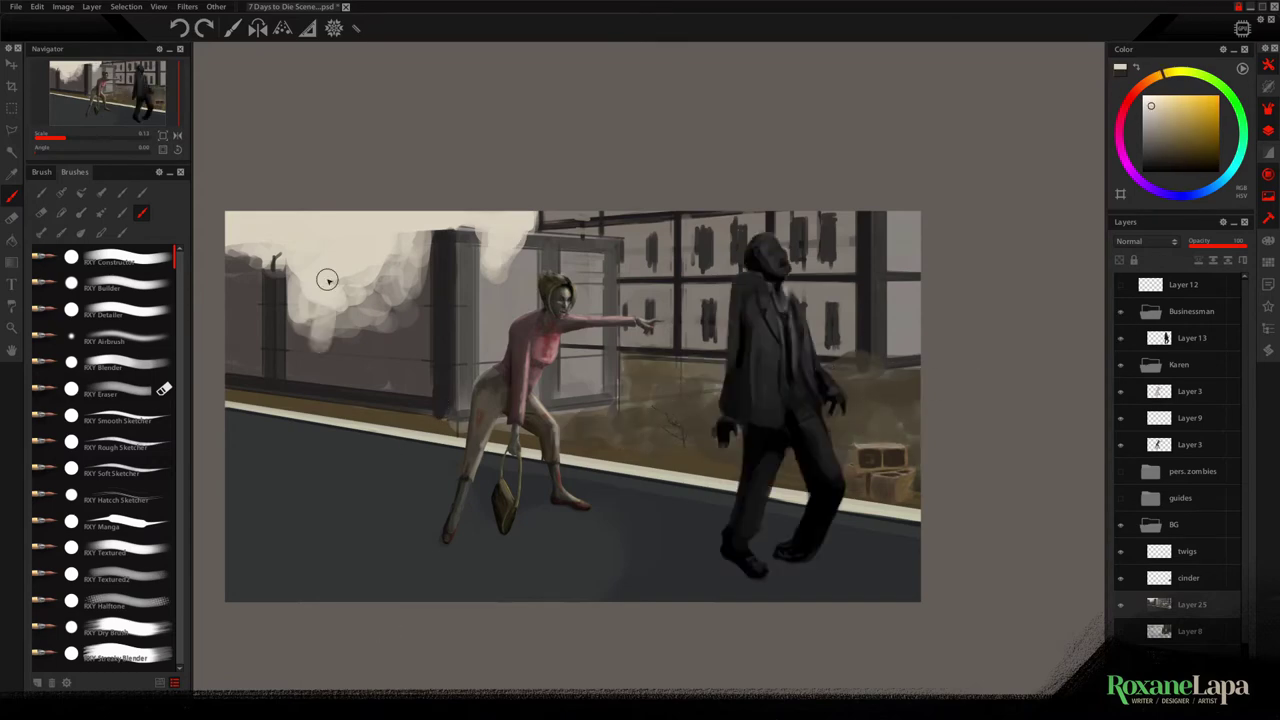
mouse_move(327, 280)
mouse_down()
mouse_move(354, 309)
mouse_move(444, 240)
mouse_up()
alt+click(354, 309)
drag(509, 244, 509, 262)
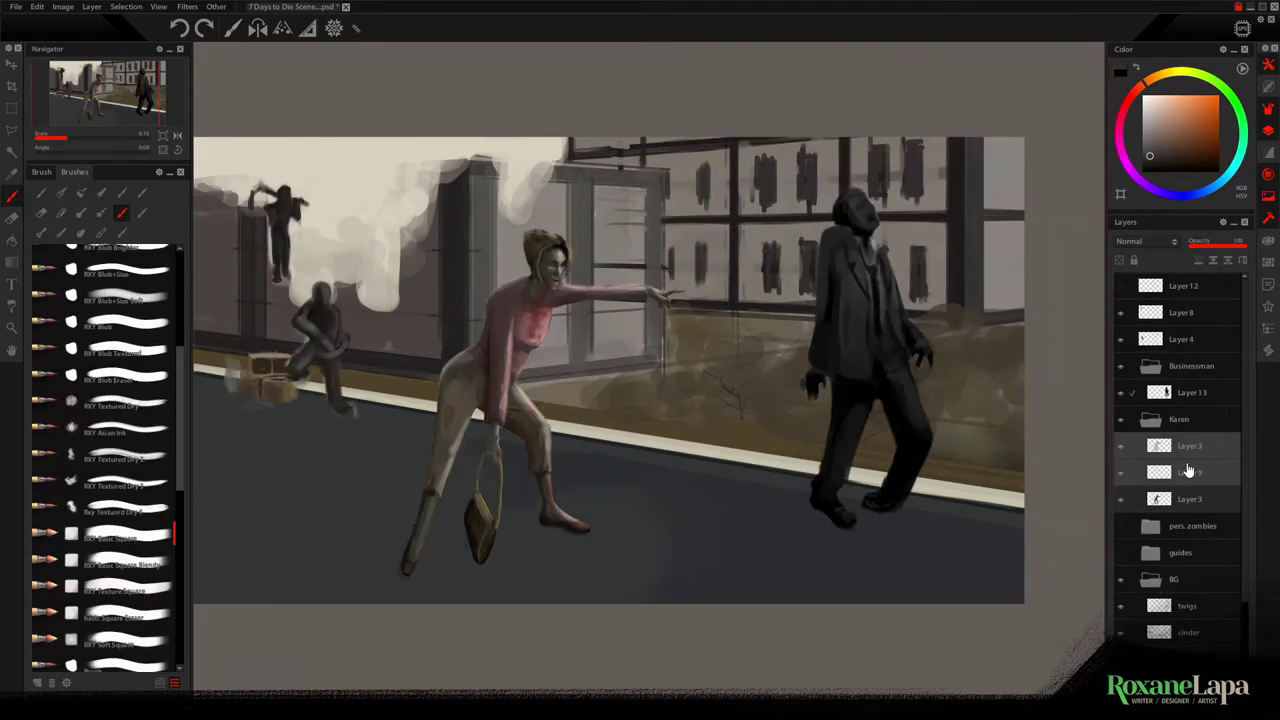
Merge the three layers in the Karen folder into a single layer
right_click(1188, 471)
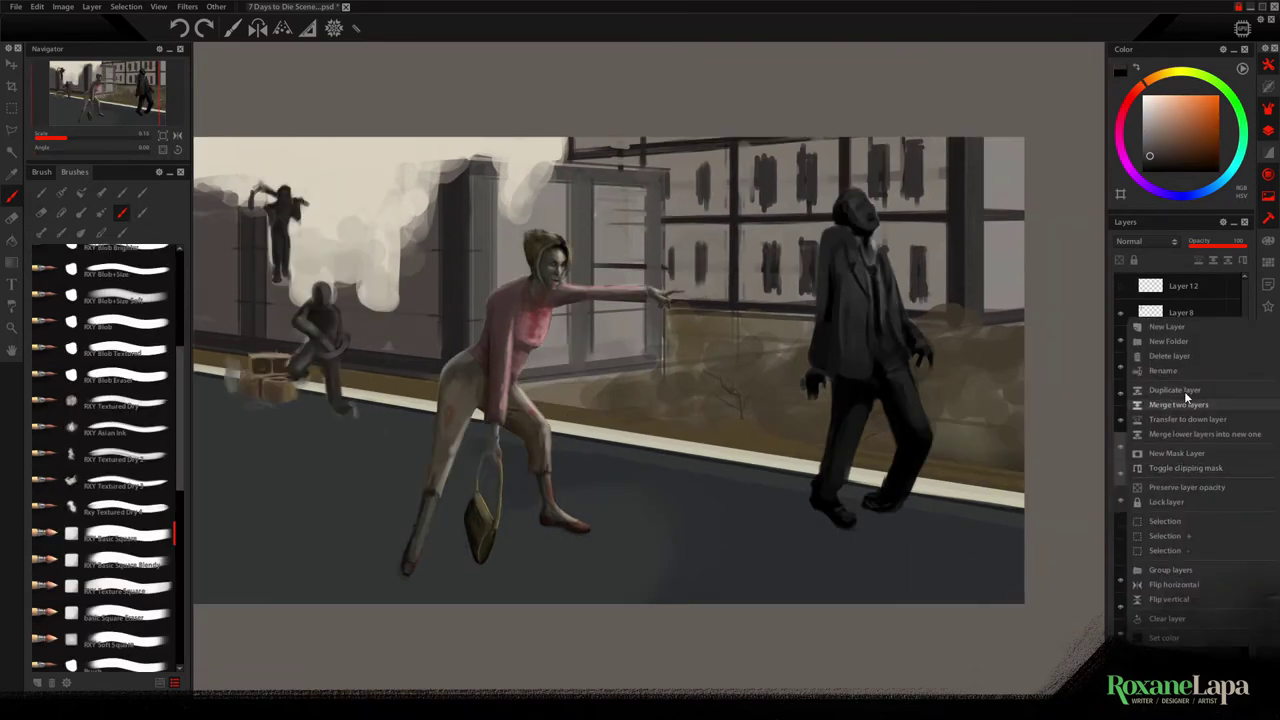
click(1187, 469)
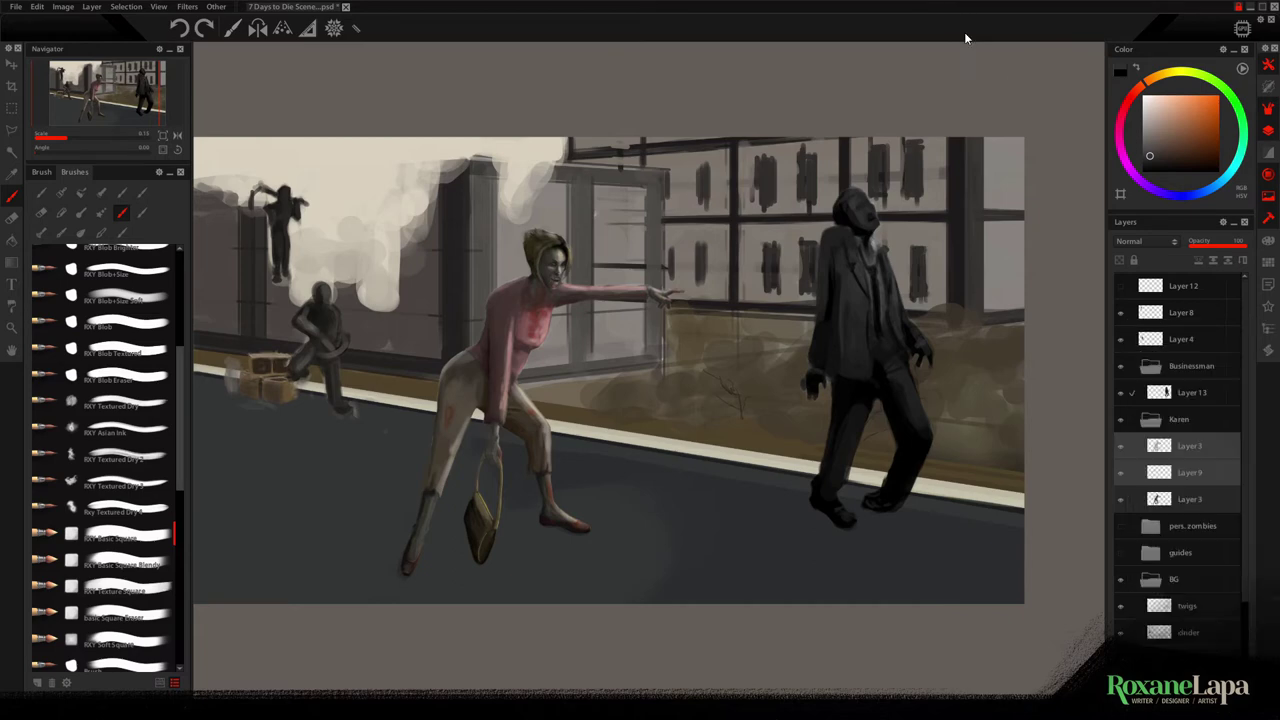
key(ctrl+e)
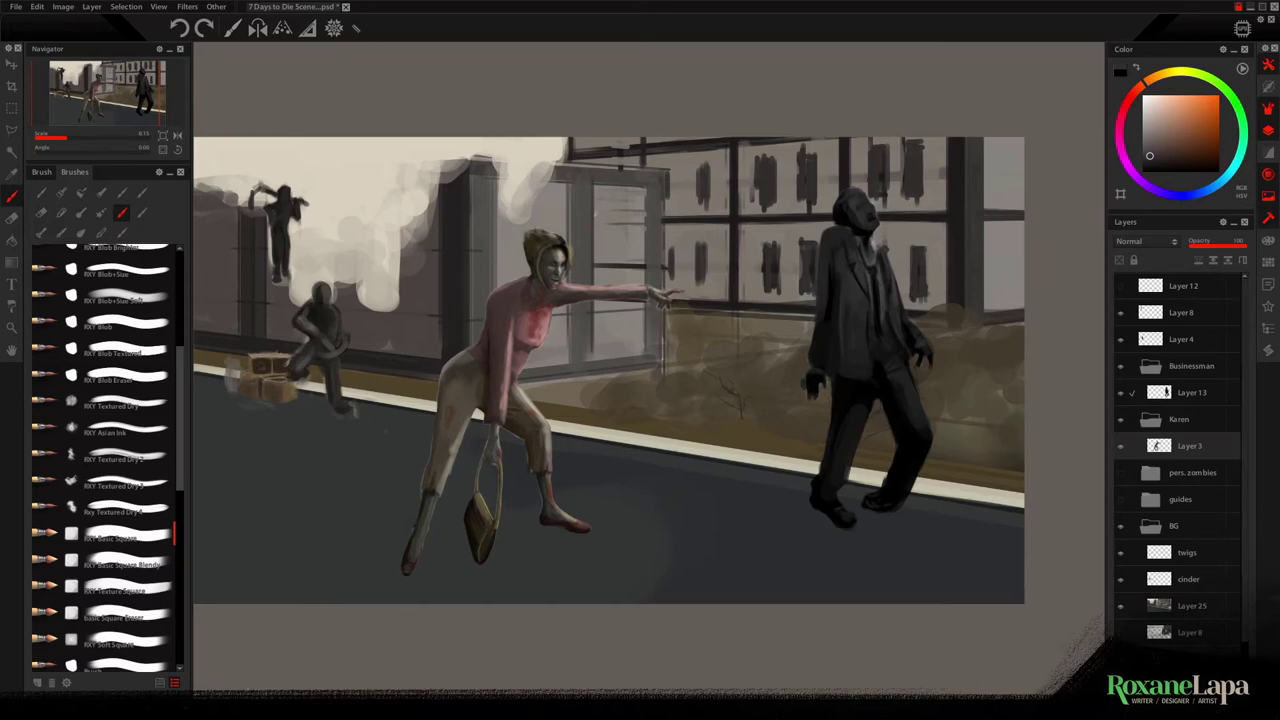
Check Layer 4 and Layer 8 by toggling their visibility, and add a new layer at the top of the BG folder
click(1205, 535)
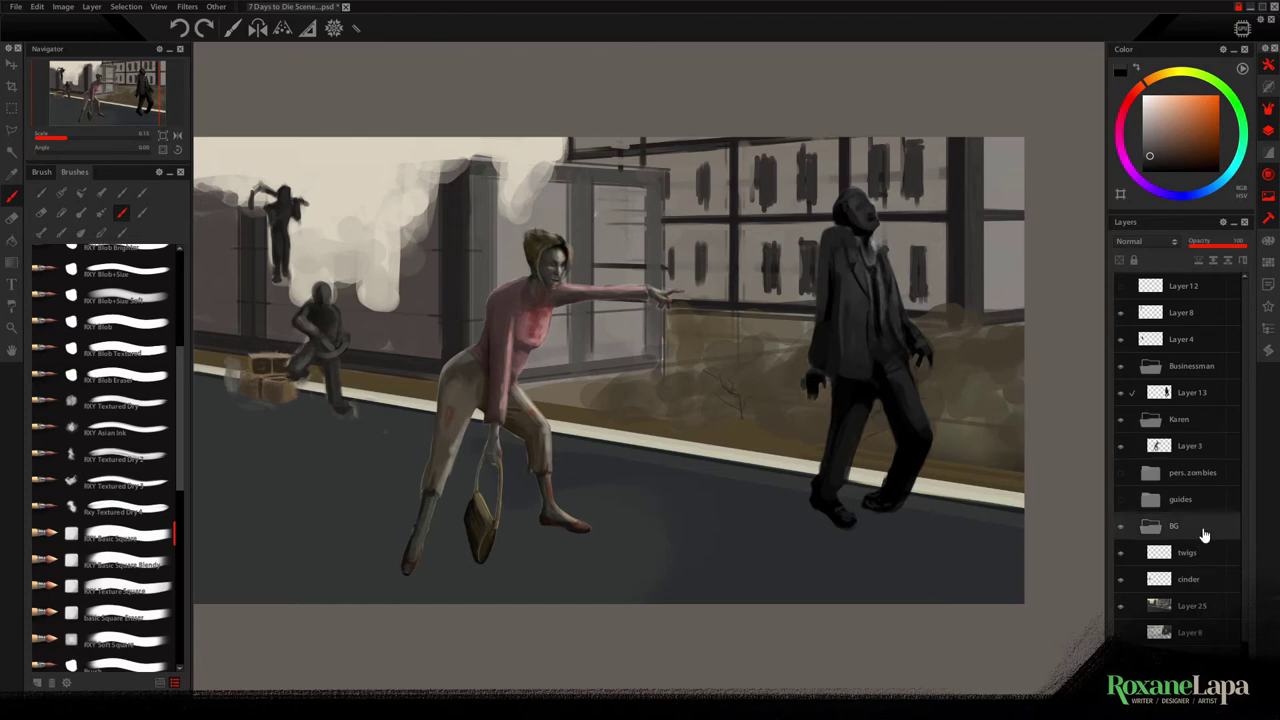
click(1120, 342)
click(1120, 342)
click(1120, 313)
click(1120, 313)
key(ctrl+shift+n)
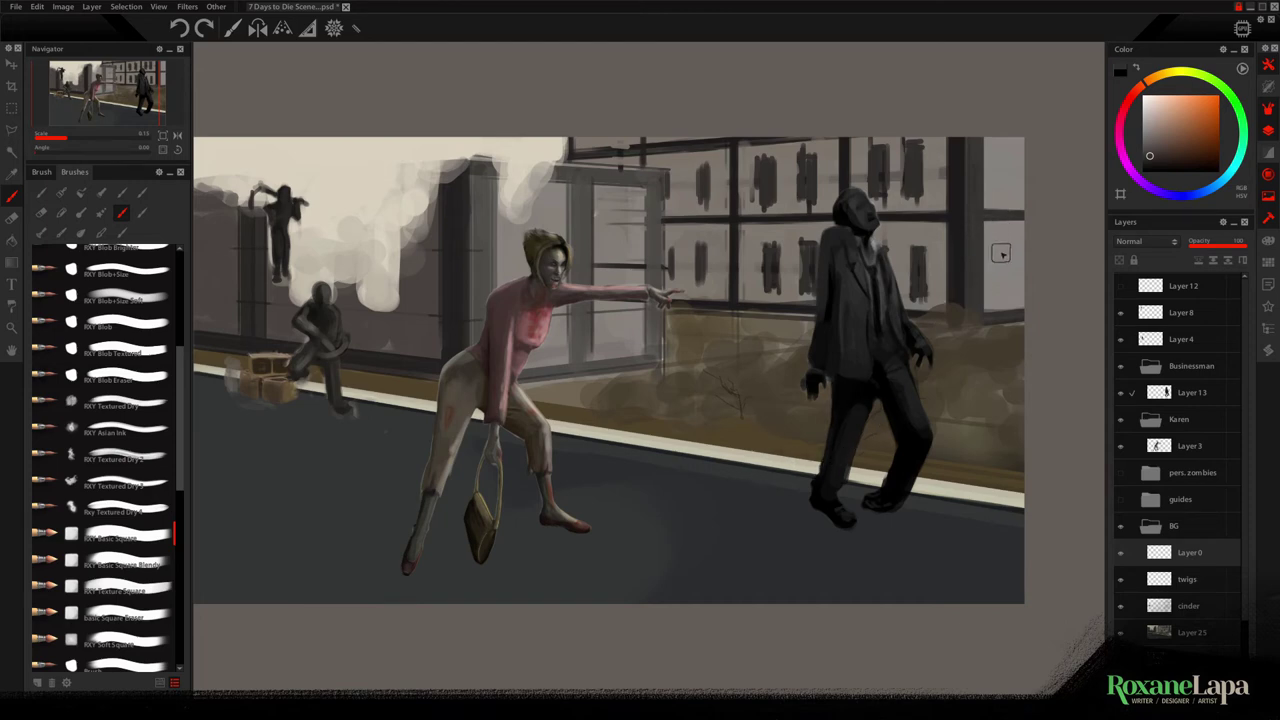
alt+click(972, 223)
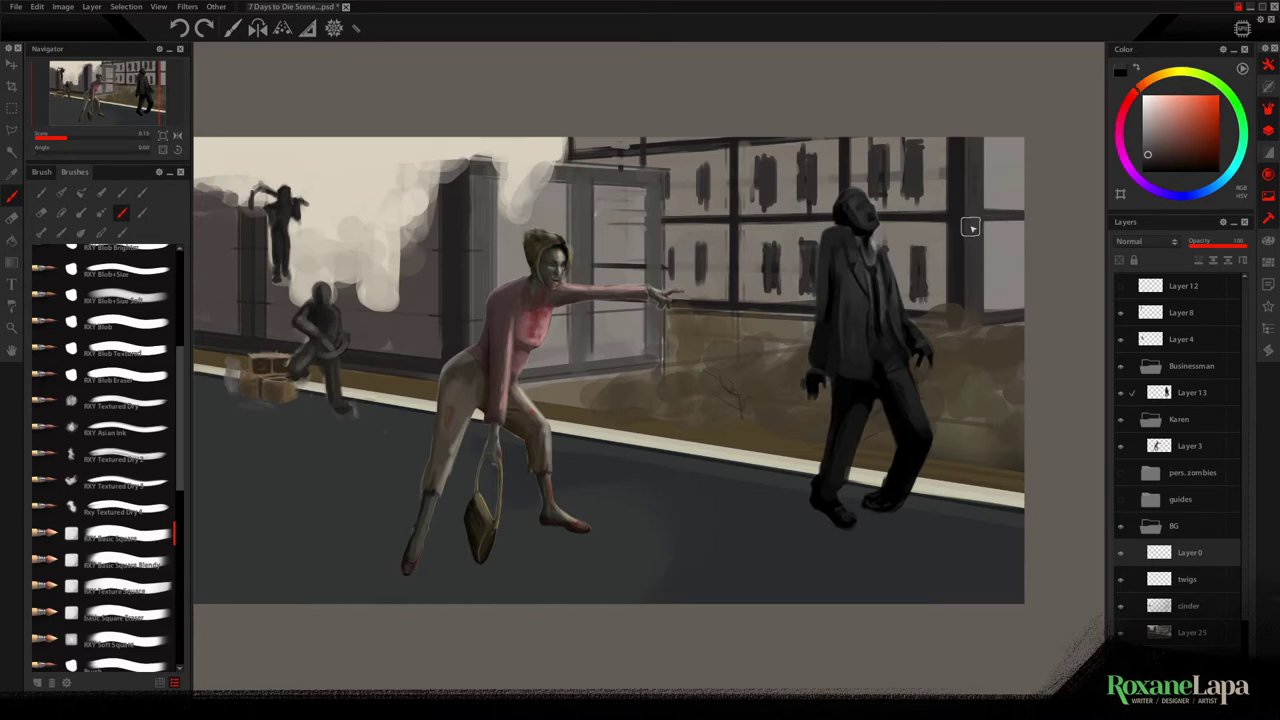
drag(975, 176, 975, 256)
key(ctrl+z)
Touch up the lower corner of the light middle building and paint a thin antenna on top of the tower
scroll(1004, 310, up, 1)
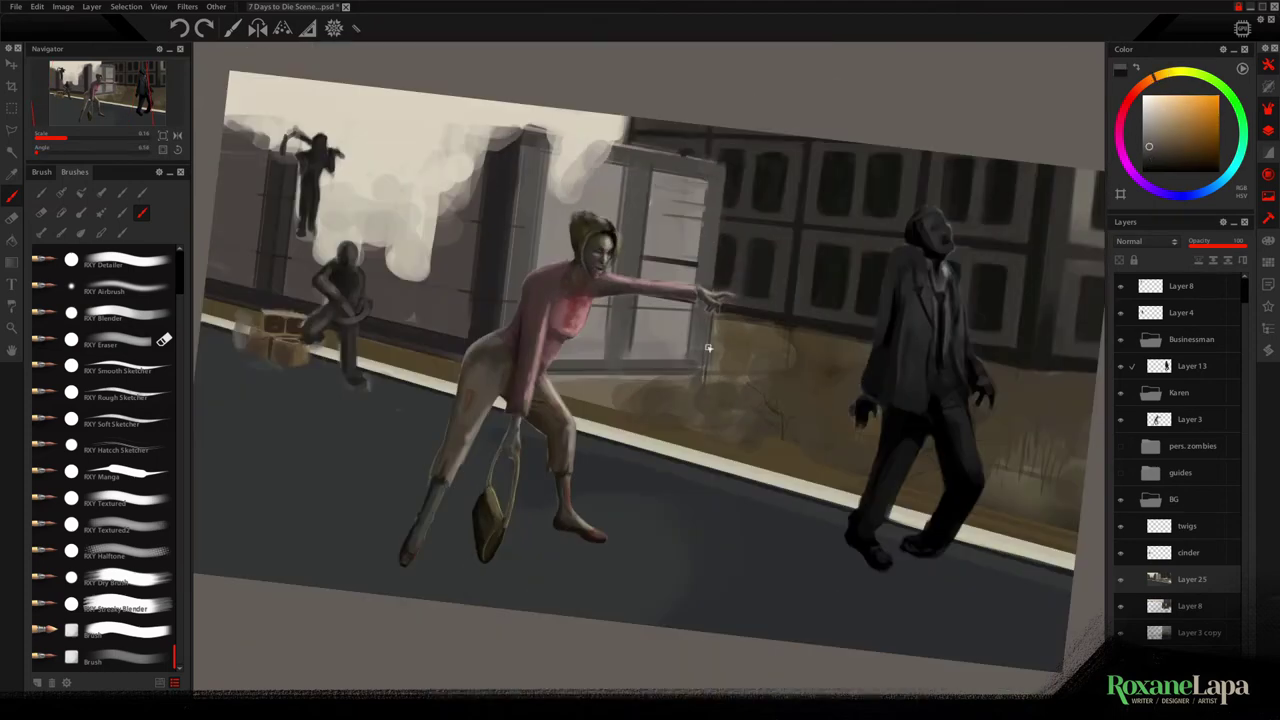
drag(708, 348, 690, 356)
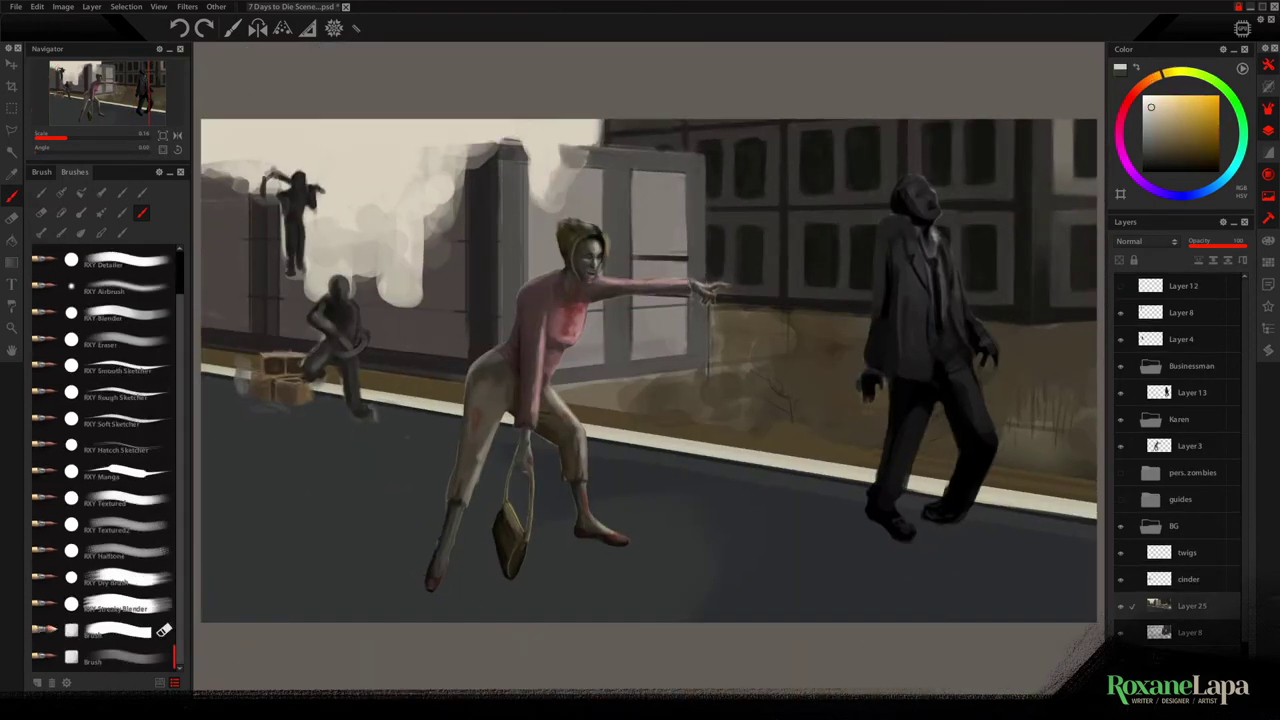
right_click(1037, 704)
mouse_move(971, 666)
click(1080, 557)
alt+click(484, 152)
alt+click(476, 149)
drag(494, 141, 490, 120)
Using sampled sky and wall colours, clean up the left building's broken edge and paint over its panel lines beside the tower
alt+click(422, 162)
drag(422, 162, 456, 186)
alt+click(466, 236)
mouse_move(444, 246)
mouse_down()
mouse_move(469, 217)
mouse_move(396, 284)
mouse_move(349, 269)
mouse_up()
alt+click(414, 218)
alt+click(342, 282)
alt+click(272, 255)
drag(262, 268, 257, 331)
alt+click(257, 331)
drag(364, 374, 464, 372)
drag(462, 326, 460, 234)
Smooth the left building's wall, post and top edge, and paint out the bars on the light building's window panes
alt+click(503, 249)
alt+click(232, 255)
alt+click(253, 208)
alt+click(240, 289)
drag(262, 184, 208, 176)
alt+click(236, 160)
alt+click(656, 240)
drag(636, 262, 680, 256)
drag(680, 300, 636, 310)
Hide the Businessman folder and paint dark brown, rust-red and blue-grey foliage patches on the bank beneath the right building
click(1120, 366)
alt+click(898, 359)
mouse_move(898, 360)
mouse_down()
mouse_move(1071, 329)
mouse_move(823, 420)
mouse_move(1057, 420)
mouse_move(969, 404)
mouse_move(934, 351)
mouse_move(887, 421)
mouse_up()
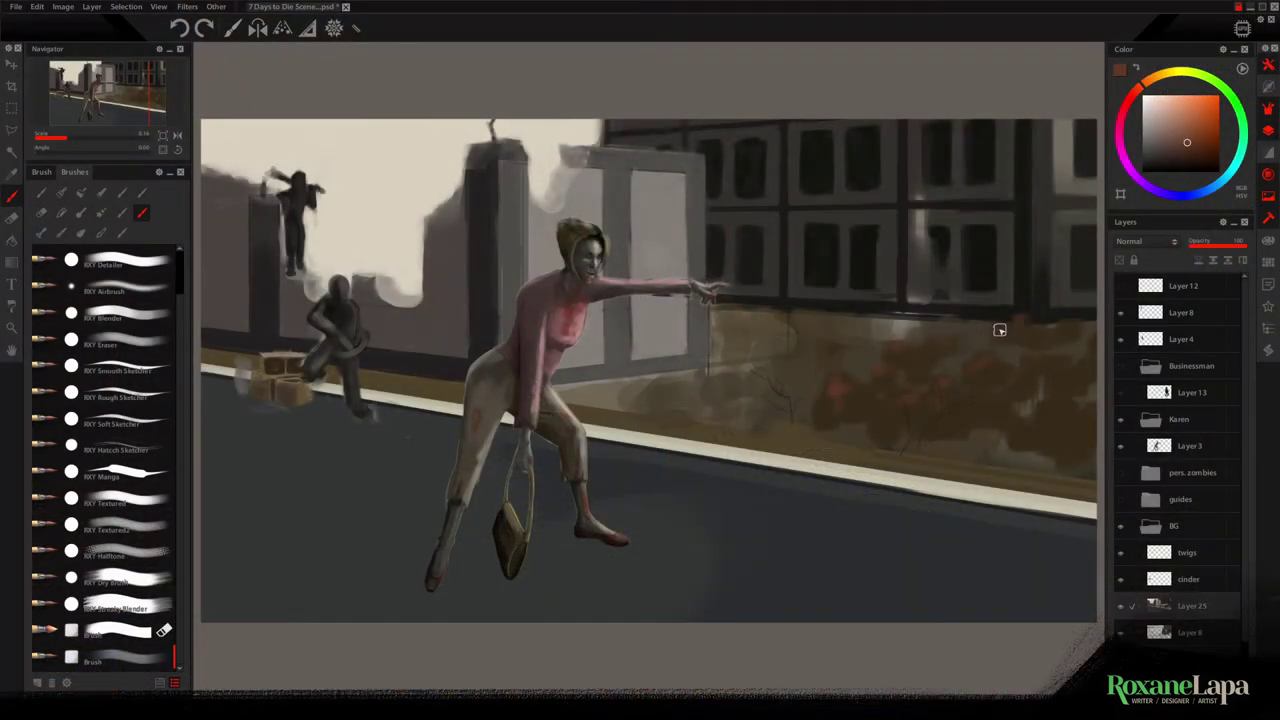
alt+click(849, 392)
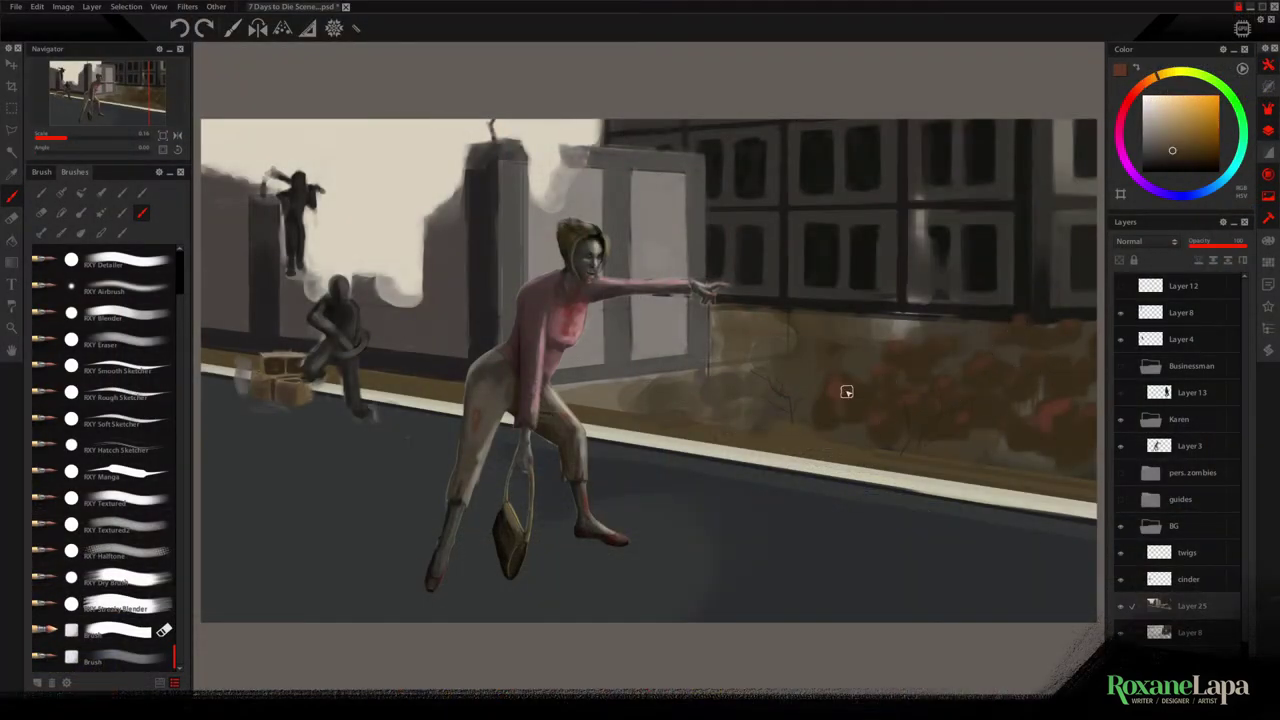
mouse_move(966, 433)
mouse_down()
mouse_move(992, 429)
mouse_move(1036, 386)
mouse_up()
alt+click(975, 428)
drag(944, 382, 946, 362)
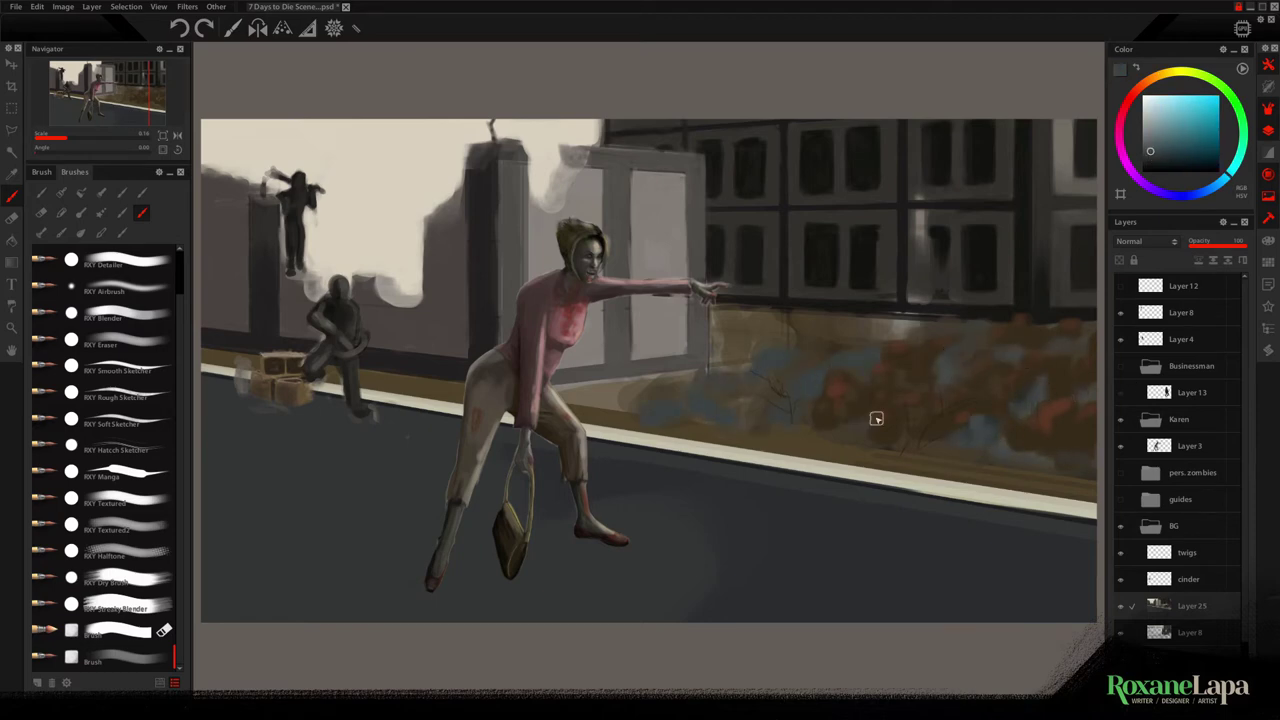
Extend the mottled foliage towards the light building with sampled blue, red and brown dabs
alt+click(863, 400)
mouse_move(730, 372)
mouse_down()
mouse_move(697, 380)
mouse_move(754, 386)
mouse_up()
alt+click(797, 357)
alt+click(795, 398)
drag(760, 400, 732, 425)
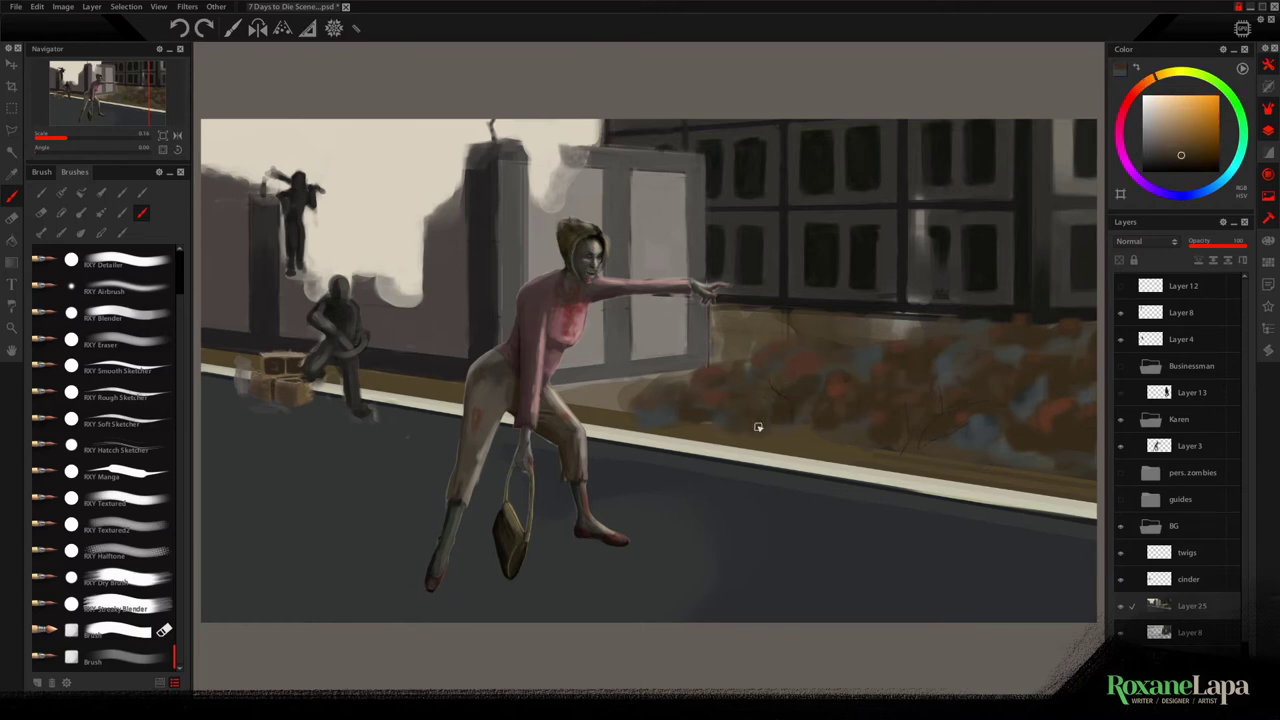
Add a new layer above Layer 25 and paint pale grass blades along the lower edge of the foliage
alt+click(932, 416)
key(ctrl+shift+n)
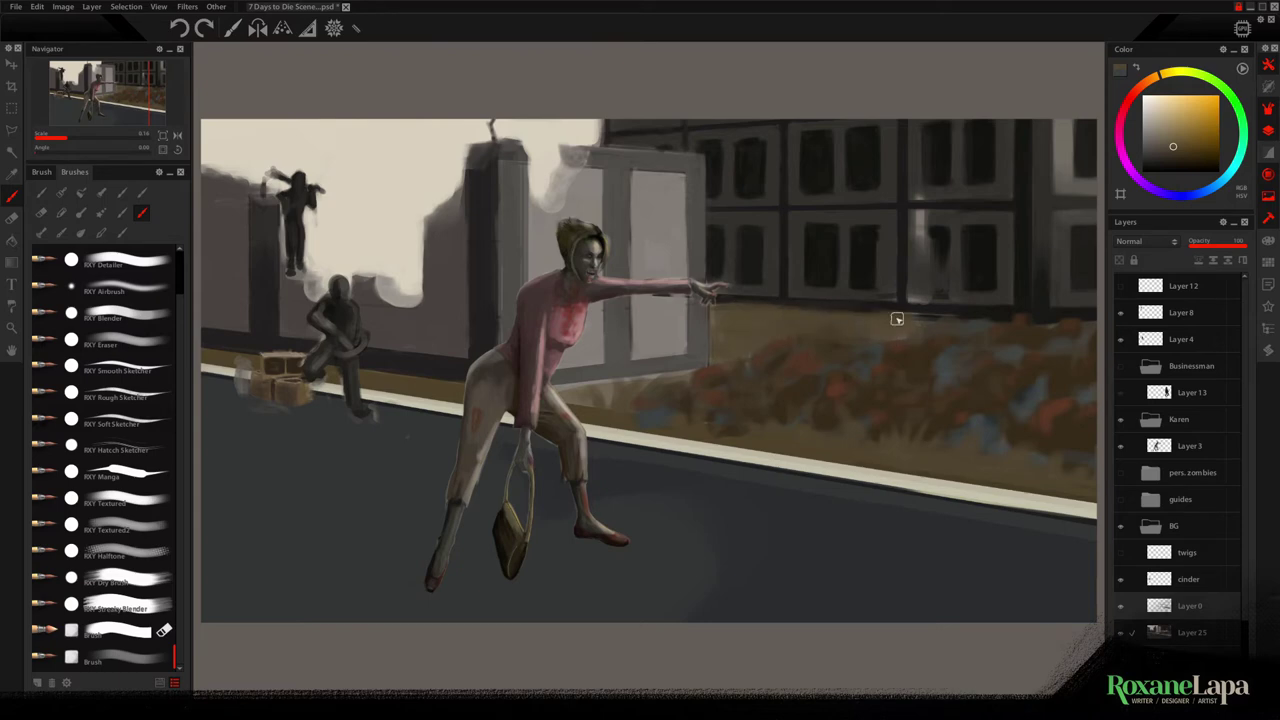
alt+click(1033, 306)
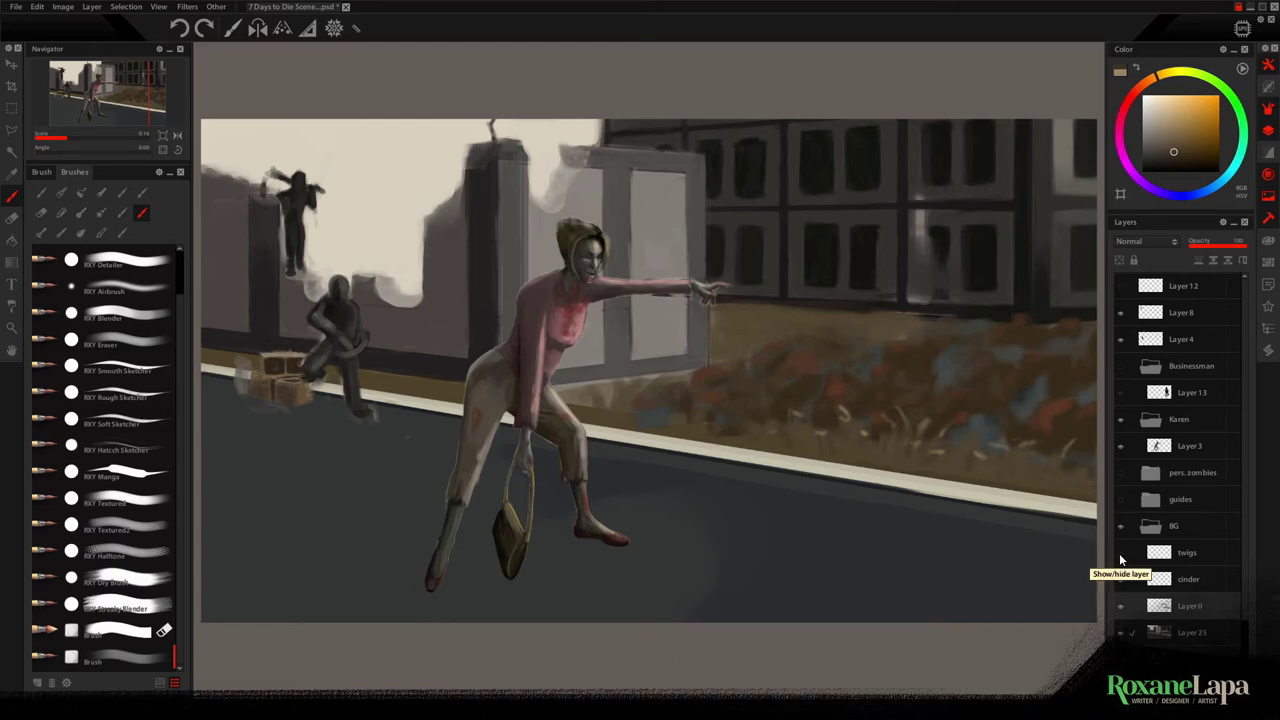
Repaint the right building's lower window panes and base edge on Layer 25 with sampled dark greys
alt+click(985, 246)
mouse_move(932, 232)
mouse_down()
mouse_move(931, 289)
mouse_move(942, 286)
mouse_up()
drag(871, 242, 871, 283)
alt+click(897, 243)
alt+click(914, 307)
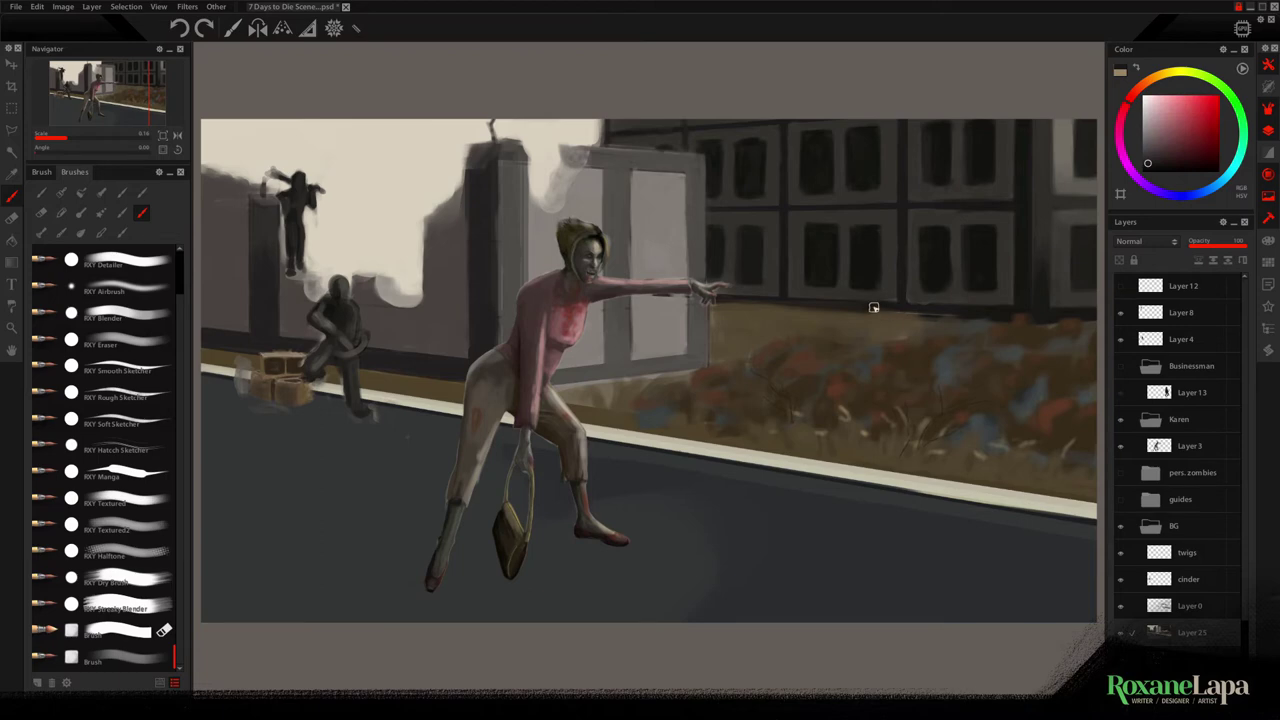
alt+click(962, 296)
Repaint the whole road in a darker blue-grey with broad, softly varied strokes
alt+click(798, 525)
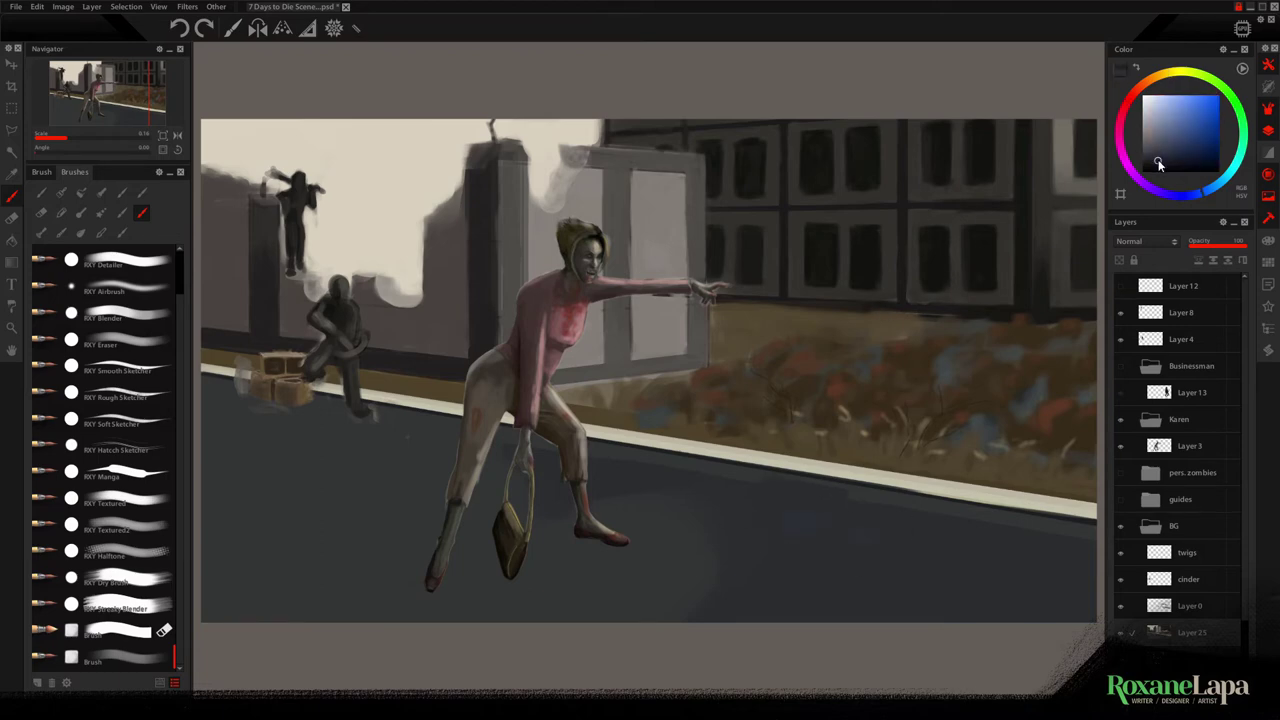
mouse_move(896, 500)
mouse_down()
mouse_move(752, 522)
mouse_move(937, 561)
mouse_move(572, 616)
mouse_move(719, 613)
mouse_move(755, 565)
mouse_move(795, 571)
mouse_move(843, 624)
mouse_move(879, 552)
mouse_move(941, 552)
mouse_move(920, 619)
mouse_move(1005, 589)
mouse_move(1074, 595)
mouse_move(708, 479)
mouse_move(837, 519)
mouse_up()
mouse_move(527, 467)
mouse_down()
mouse_move(396, 432)
mouse_move(390, 488)
mouse_move(452, 453)
mouse_move(521, 455)
mouse_move(462, 520)
mouse_move(359, 478)
mouse_move(421, 481)
mouse_move(408, 506)
mouse_move(409, 474)
mouse_move(311, 486)
mouse_move(298, 418)
mouse_move(344, 422)
mouse_move(218, 411)
mouse_move(218, 443)
mouse_move(311, 484)
mouse_move(397, 438)
mouse_move(330, 527)
mouse_move(461, 485)
mouse_move(439, 439)
mouse_move(643, 485)
mouse_move(677, 477)
mouse_move(611, 536)
mouse_move(532, 501)
mouse_move(625, 467)
mouse_move(949, 526)
mouse_move(694, 591)
mouse_up()
alt+click(694, 591)
mouse_move(663, 516)
mouse_down()
mouse_move(754, 511)
mouse_move(1037, 608)
mouse_up()
mouse_move(505, 590)
mouse_down()
mouse_move(528, 539)
mouse_move(415, 525)
mouse_move(455, 589)
mouse_move(329, 568)
mouse_move(286, 615)
mouse_move(286, 556)
mouse_move(262, 518)
mouse_move(258, 584)
mouse_move(231, 610)
mouse_move(208, 563)
mouse_move(215, 492)
mouse_up()
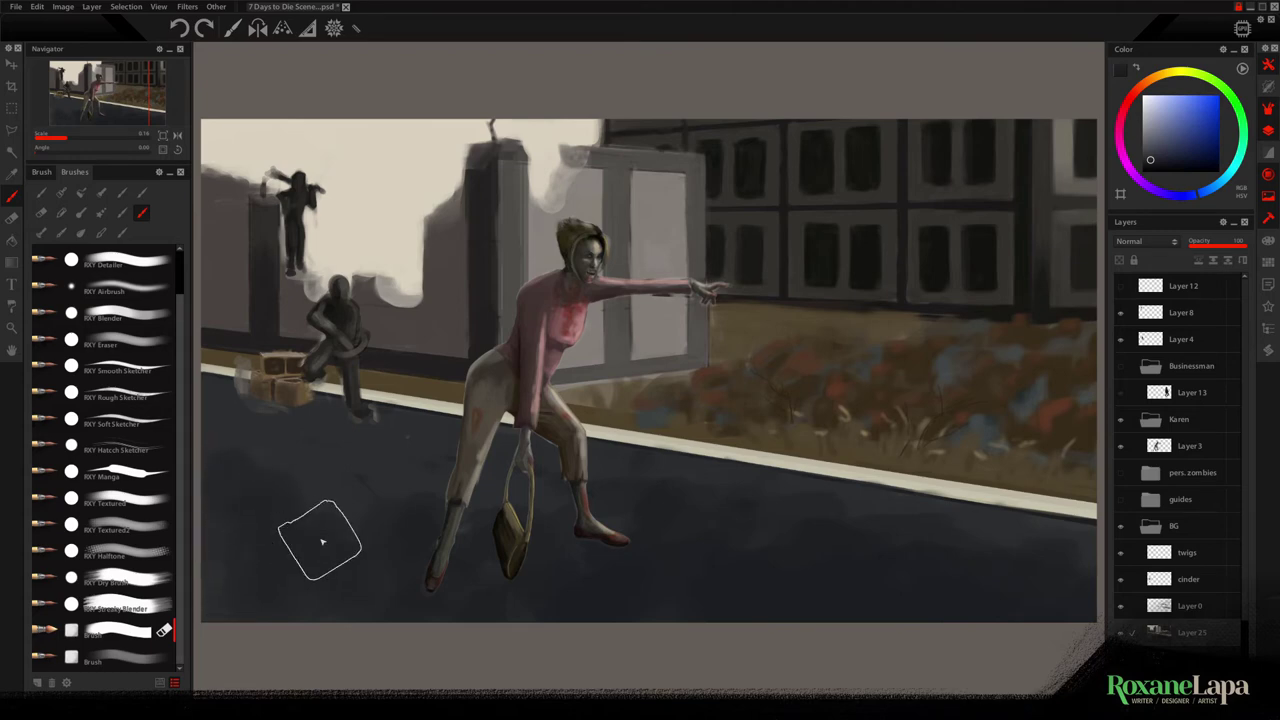
alt+click(462, 522)
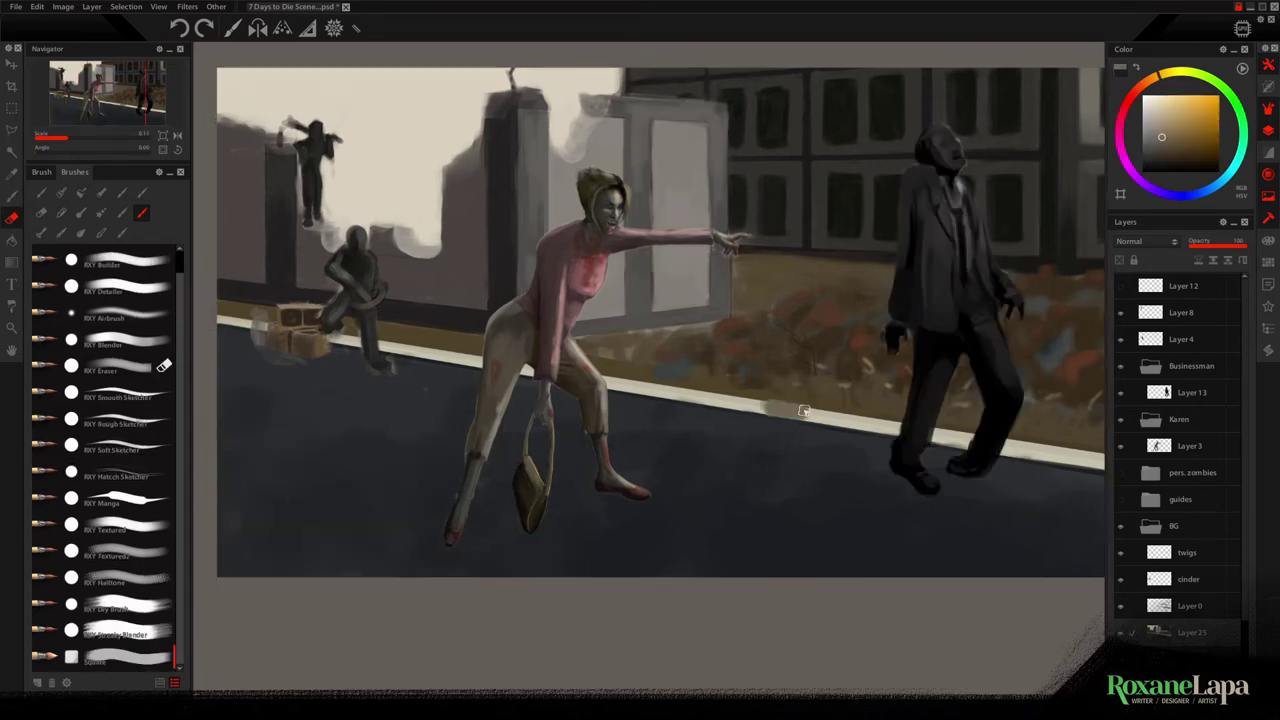
Recolour the kerb in a muted taupe and position 2-point perspective guides for its joints
mouse_move(790, 410)
mouse_down()
mouse_move(850, 425)
mouse_move(763, 557)
mouse_move(700, 520)
mouse_up()
mouse_move(626, 425)
mouse_down()
mouse_move(654, 611)
mouse_move(643, 411)
mouse_up()
drag(660, 620, 637, 474)
drag(560, 160, 663, 647)
drag(636, 480, 599, 285)
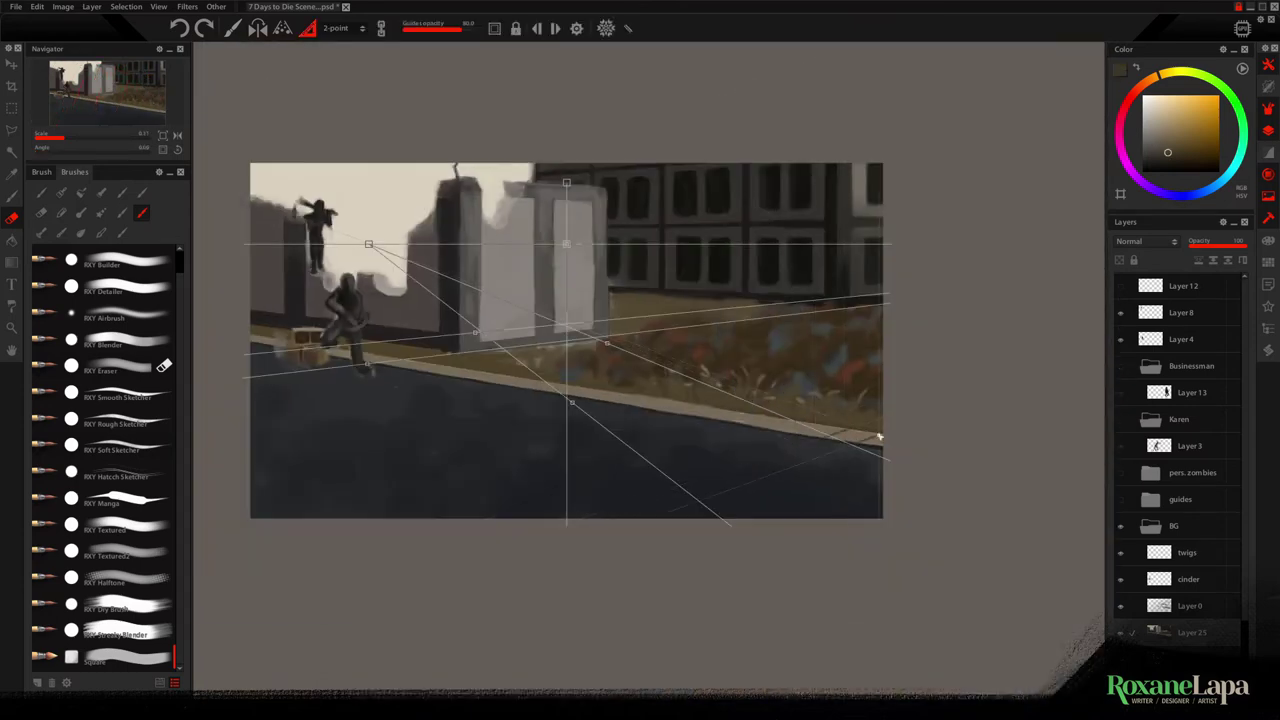
Paint short dark joint lines across the kerb along its length, following the 2-point perspective guides
scroll(880, 437, up, 2)
drag(842, 356, 884, 342)
drag(772, 344, 812, 332)
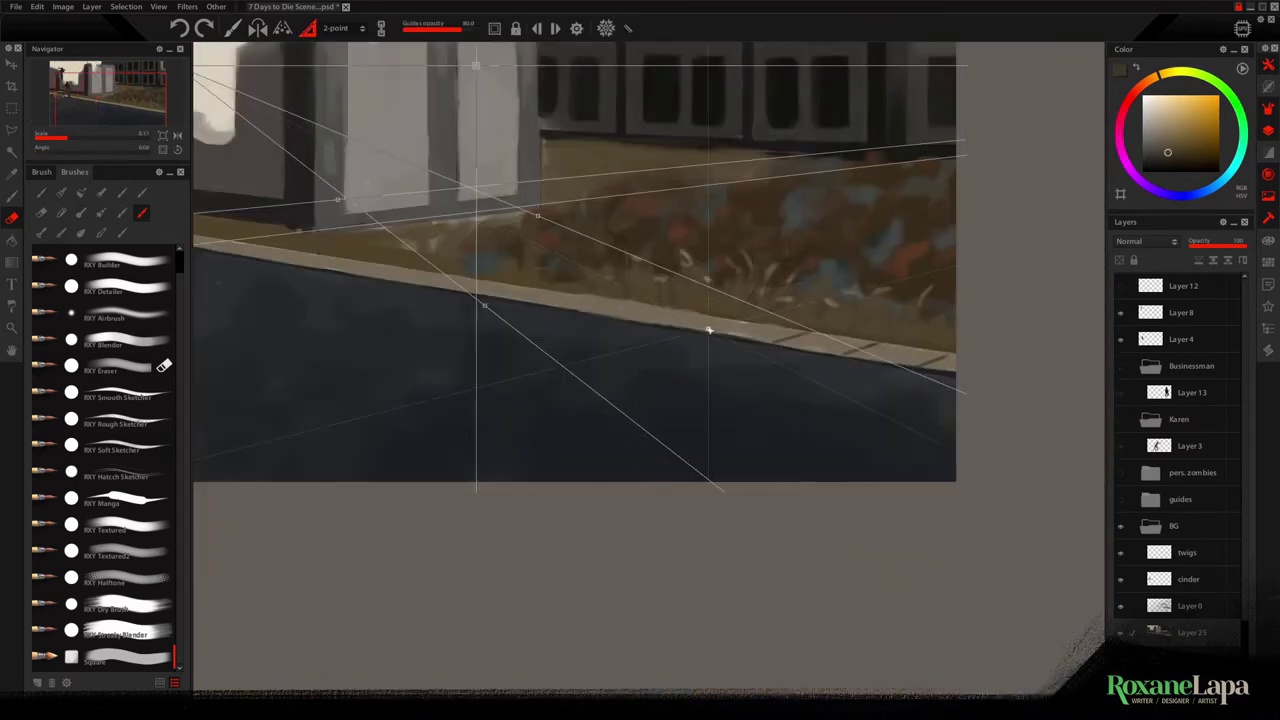
drag(634, 322, 672, 310)
drag(564, 308, 600, 298)
drag(520, 280, 803, 300)
drag(648, 302, 688, 288)
drag(578, 289, 616, 277)
drag(280, 235, 318, 227)
drag(519, 273, 555, 266)
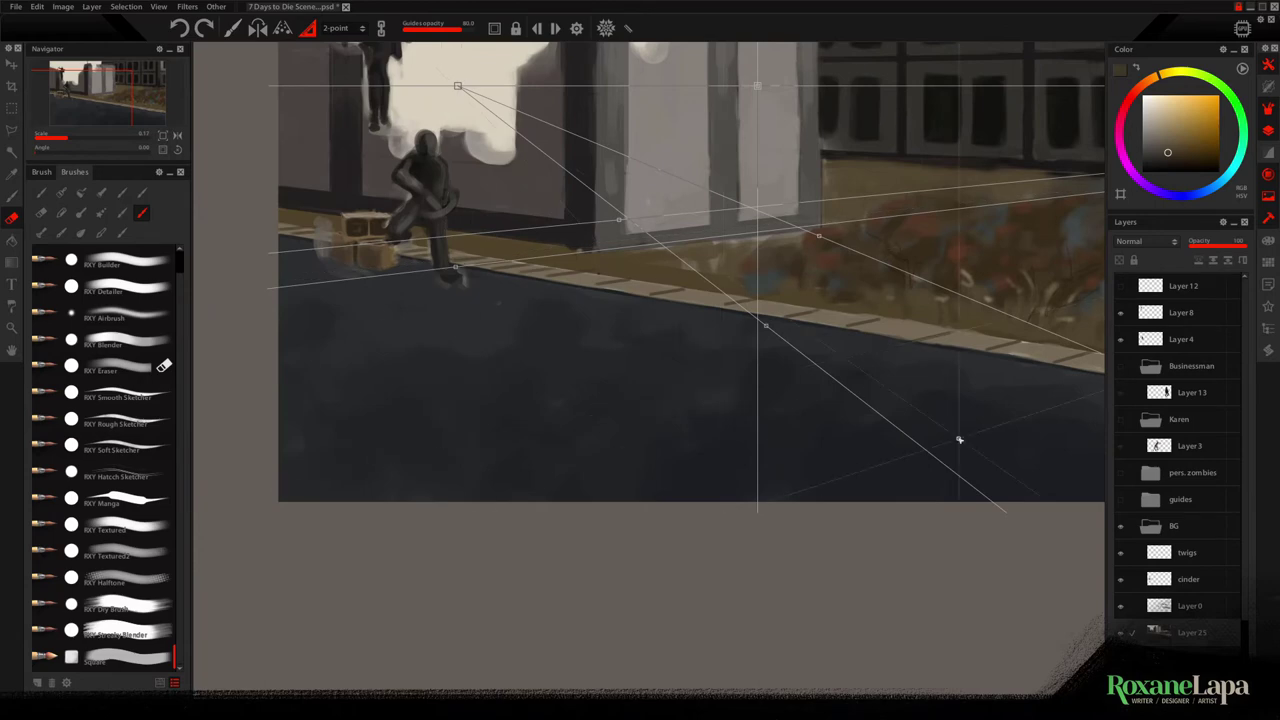
drag(474, 268, 509, 257)
Refine the kerb's paving joints up close with strokes in a sampled colour
scroll(970, 400, up, 3)
drag(966, 391, 500, 391)
alt+click(806, 363)
drag(800, 357, 860, 334)
drag(660, 335, 738, 312)
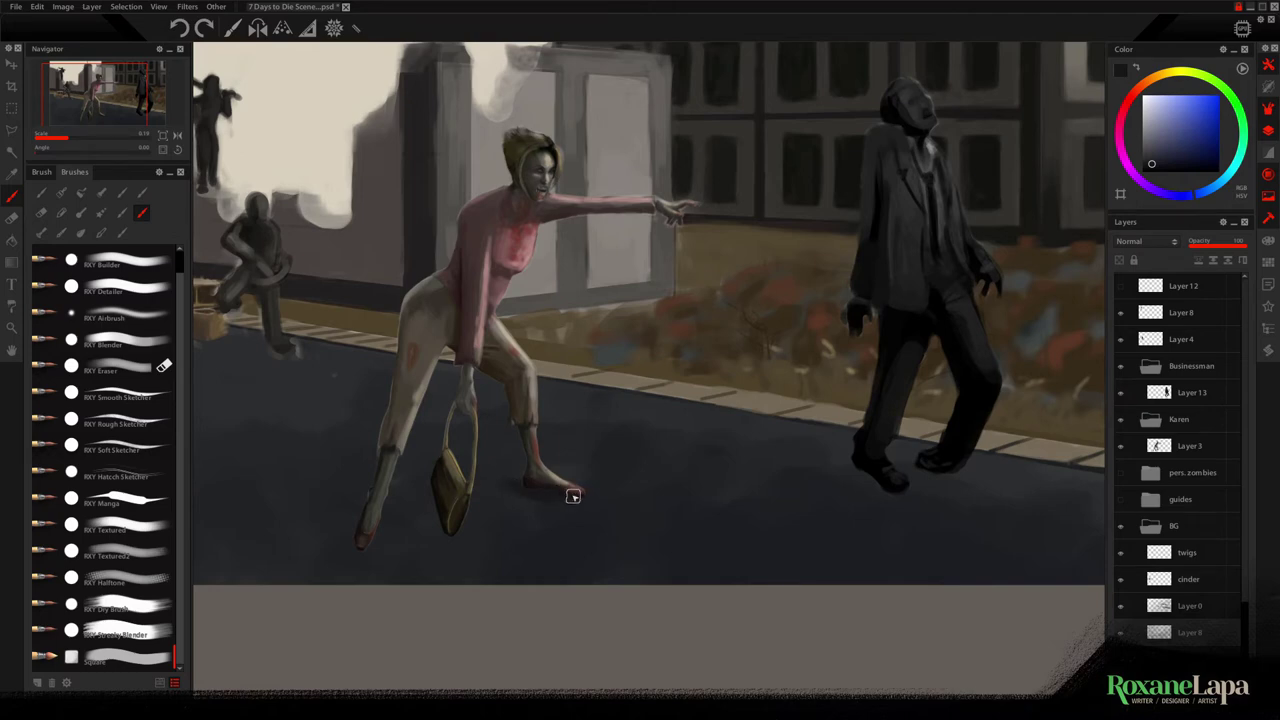
Paint dark contact shadows on the road beneath the woman's feet and the businessman, and retouch the kerb's edge
drag(362, 520, 560, 443)
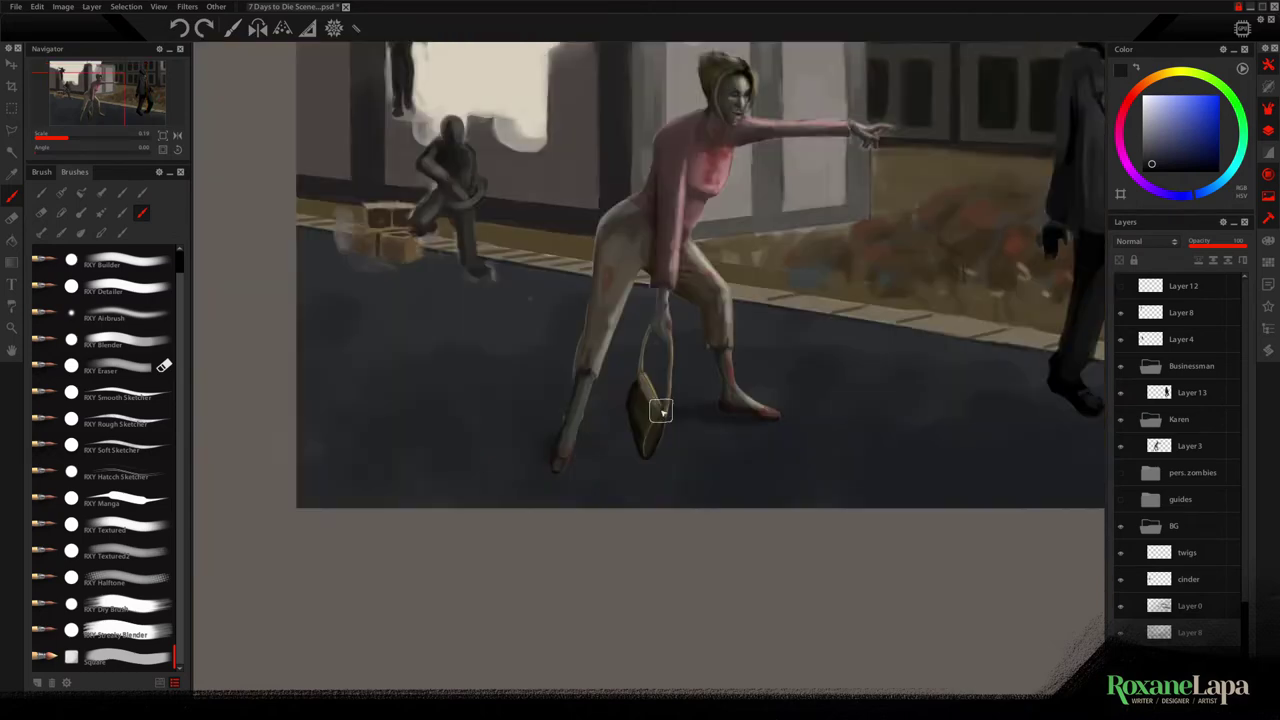
drag(595, 403, 560, 398)
mouse_move(543, 461)
mouse_down()
mouse_move(443, 417)
mouse_move(571, 518)
mouse_up()
drag(760, 420, 440, 413)
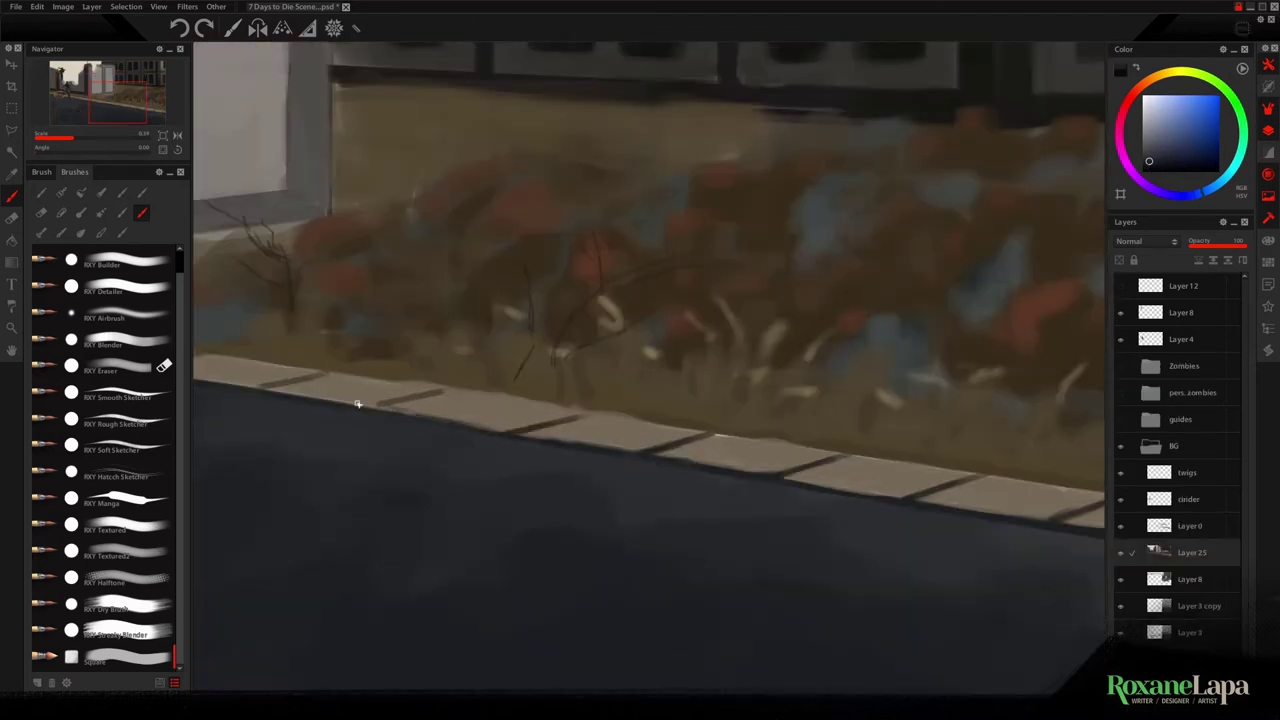
drag(357, 400, 545, 170)
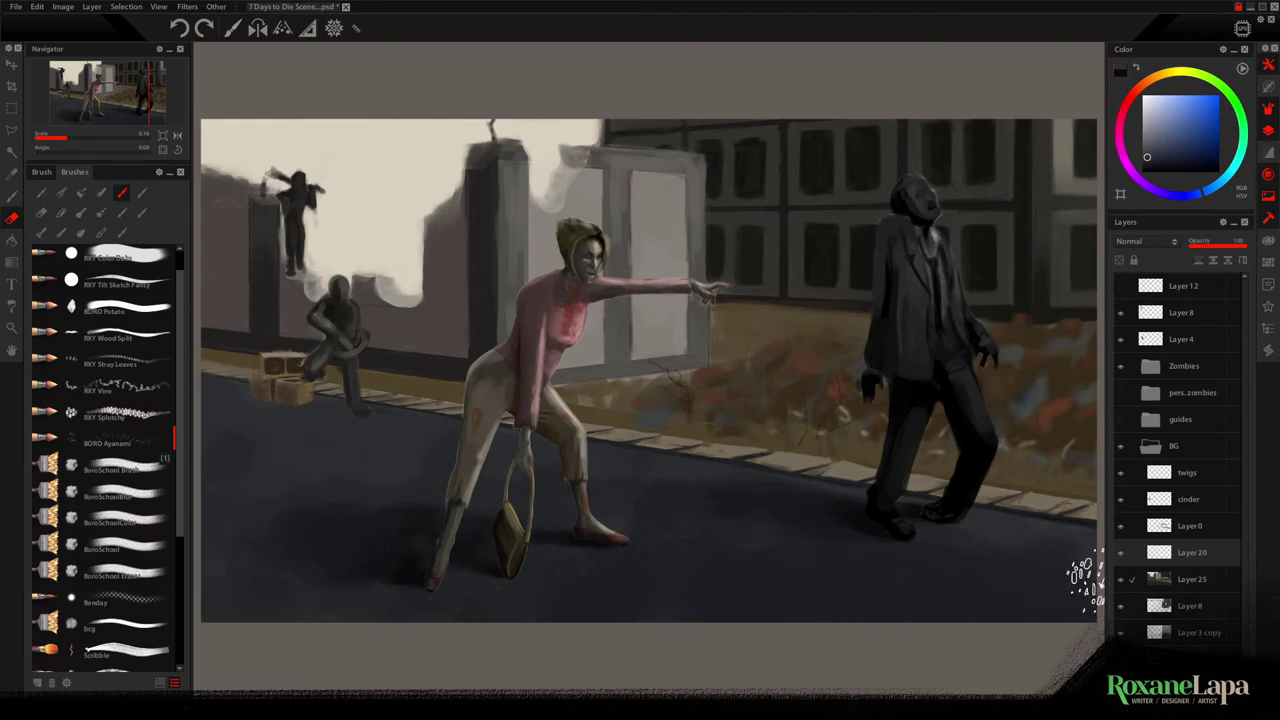
Distort Layer 20's road speckles to match the street's perspective and merge the layer into Layer 25
key(ctrl+t)
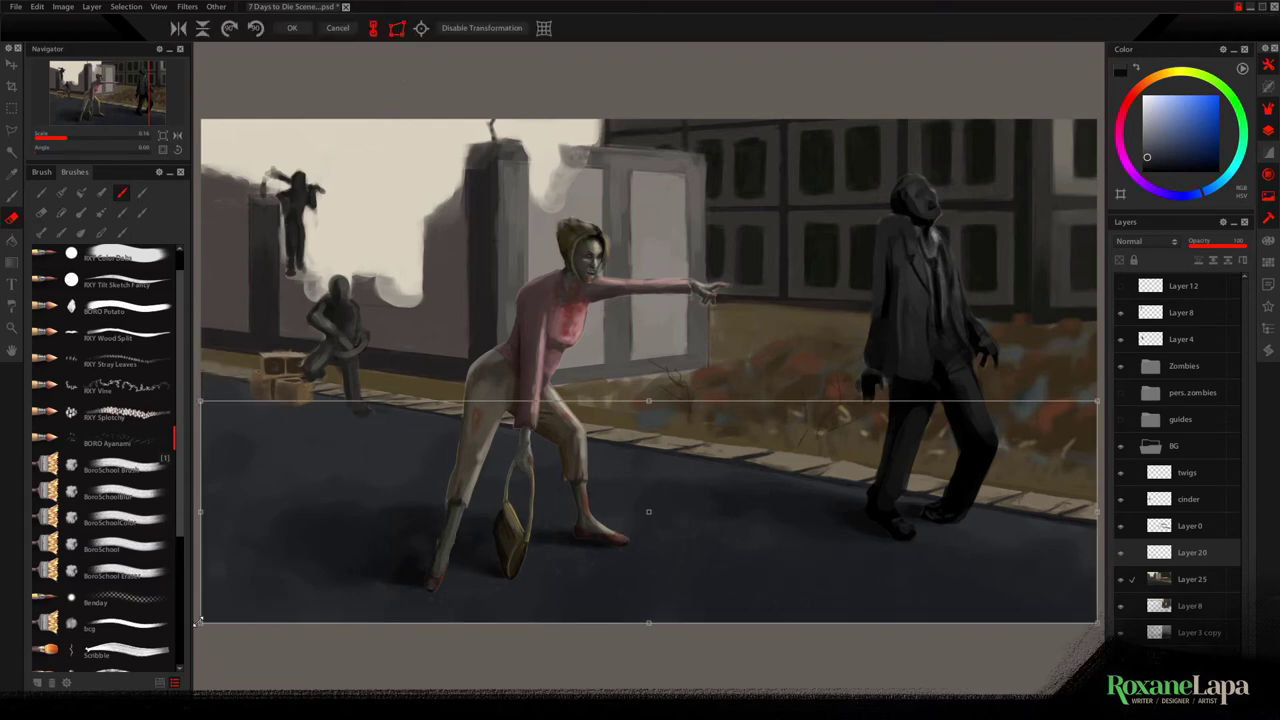
drag(199, 621, 206, 450)
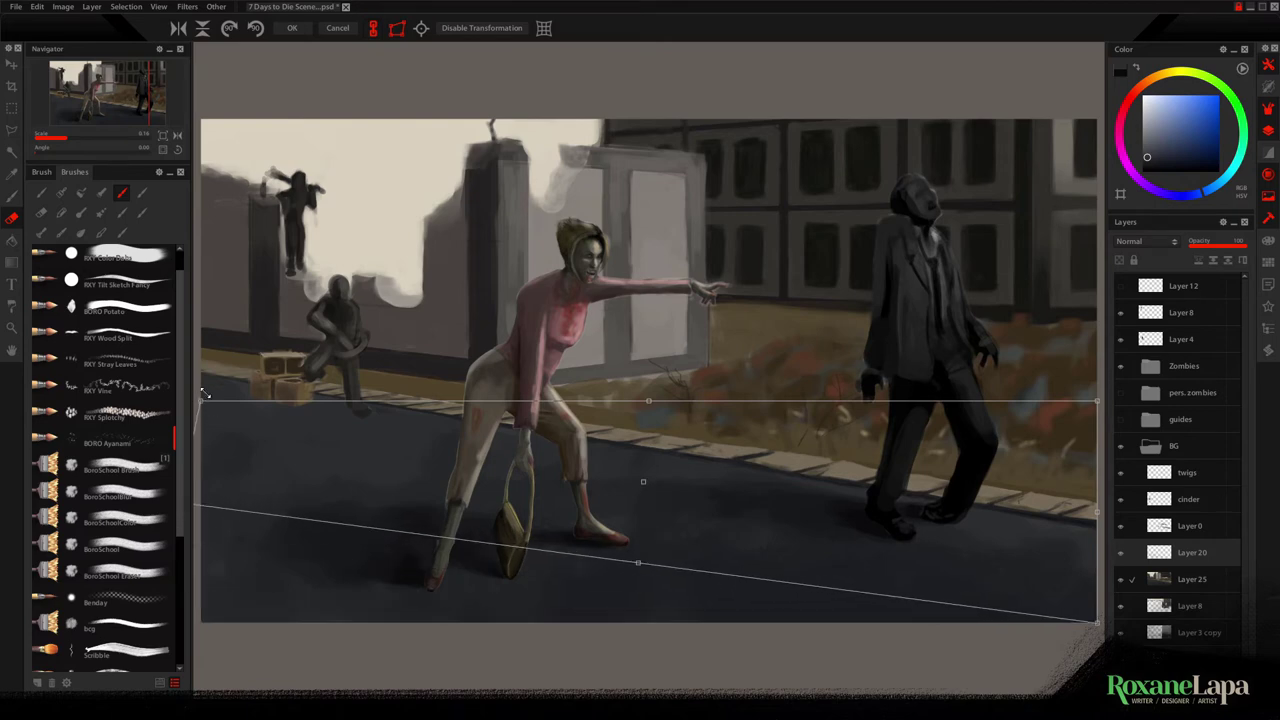
drag(208, 387, 218, 360)
drag(1094, 400, 1100, 497)
key(Return)
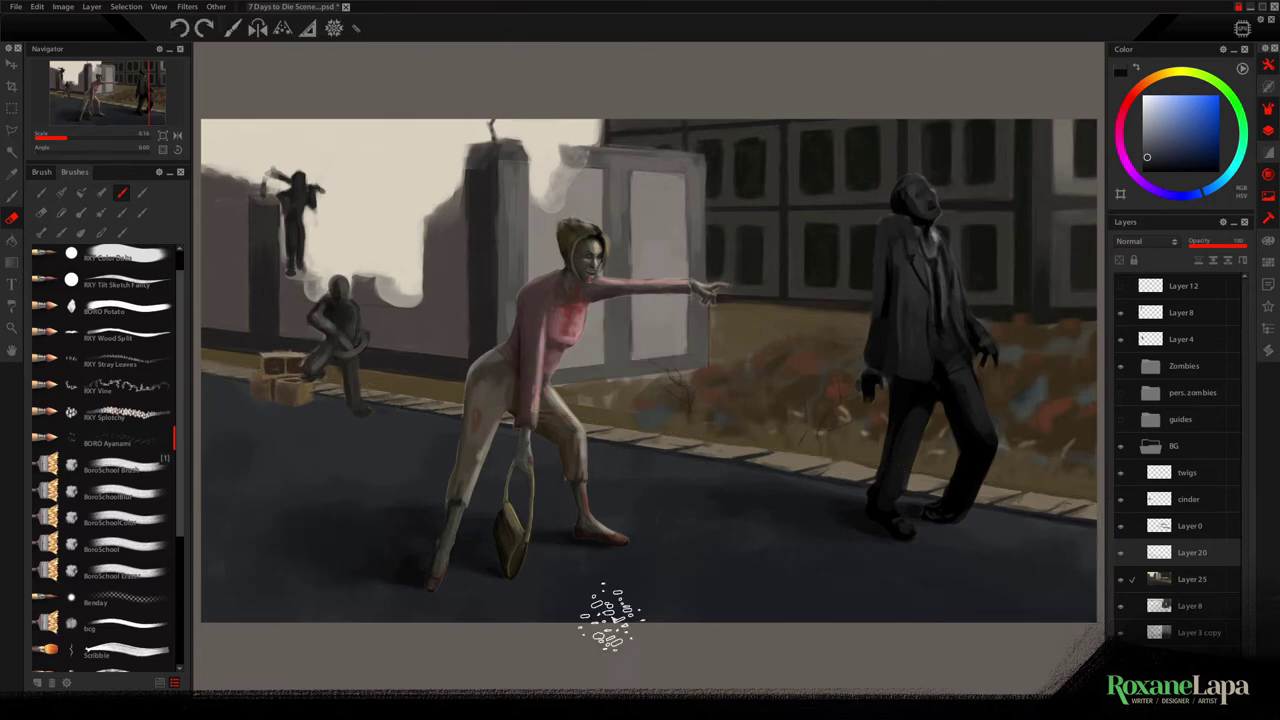
key(ctrl+e)
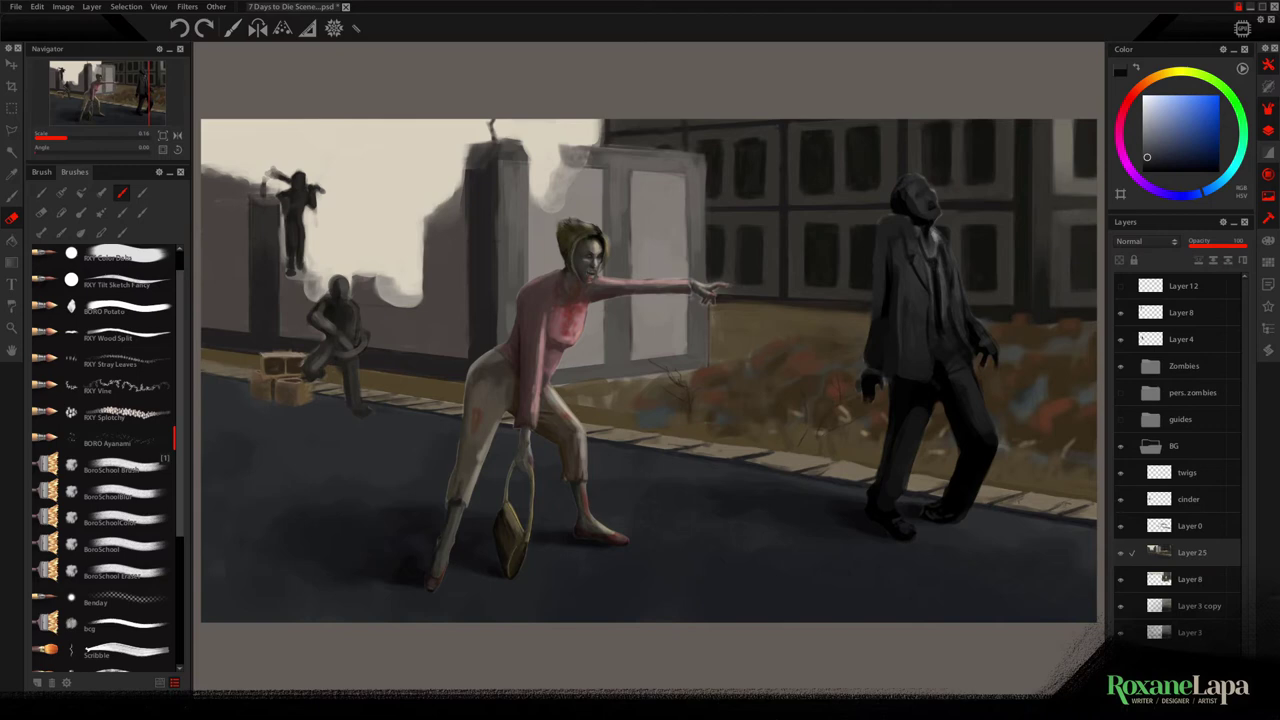
Paint speckles for the foreground road on a new layer, distort them to the street's perspective, and merge the layer into Layer 25
key(ctrl+shift+n)
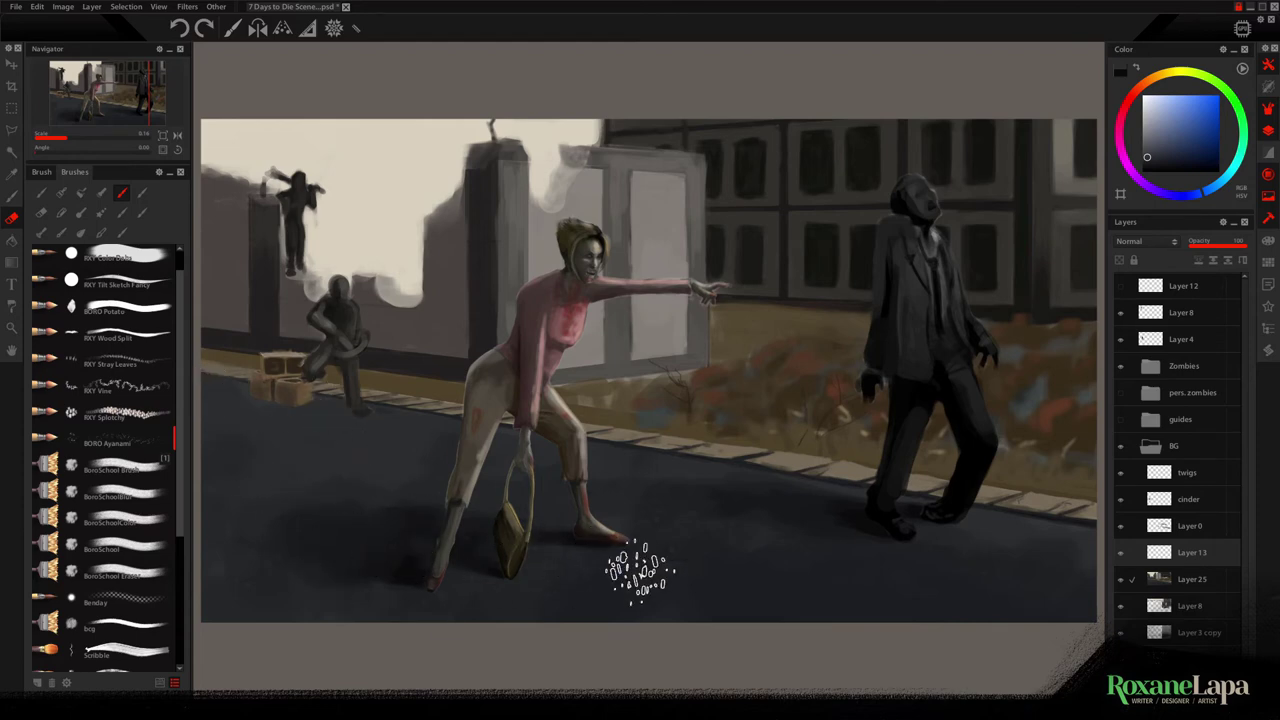
key(ctrl+t)
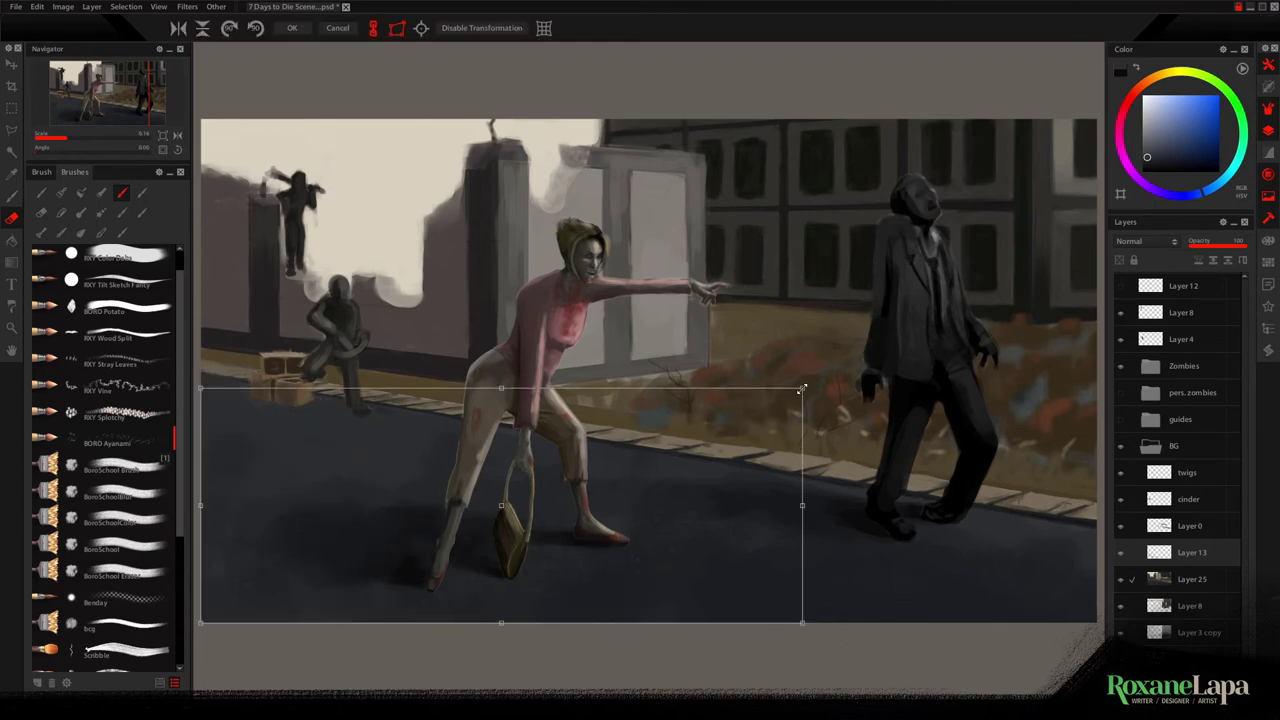
drag(801, 388, 737, 442)
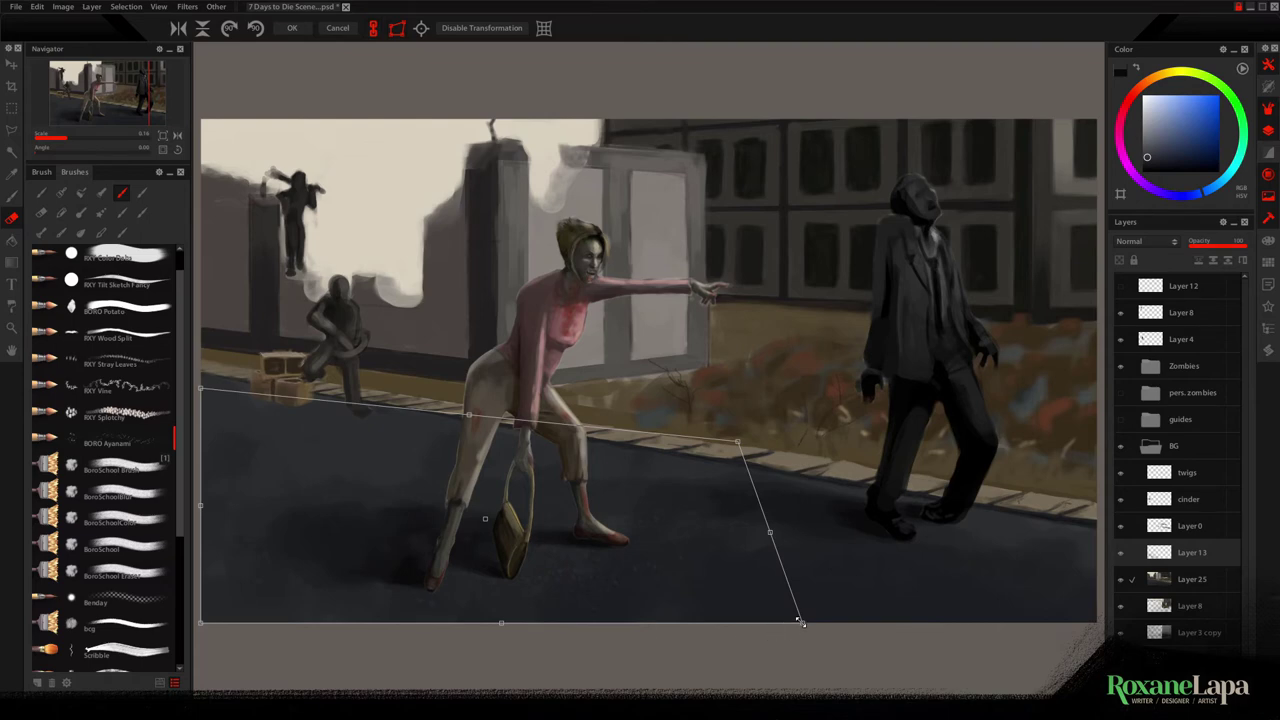
drag(801, 622, 703, 624)
drag(198, 388, 373, 413)
drag(201, 622, 168, 548)
drag(373, 413, 387, 435)
drag(521, 566, 500, 553)
key(Return)
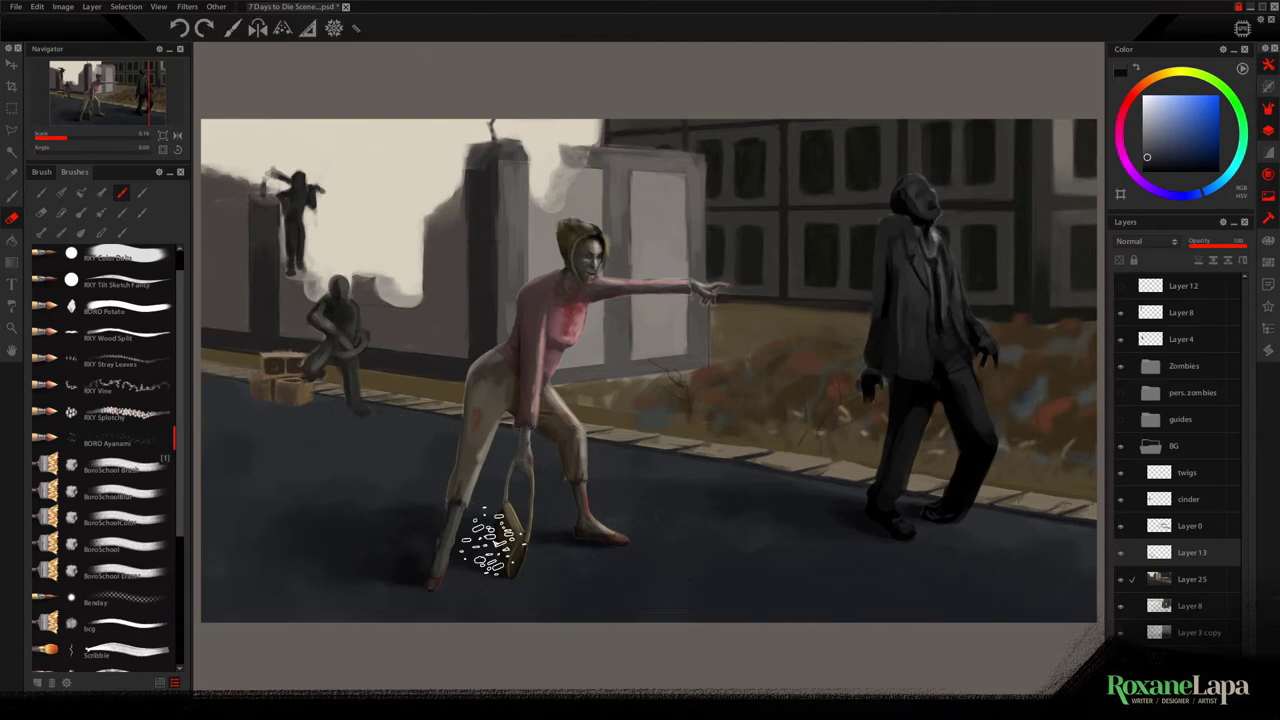
key(ctrl+e)
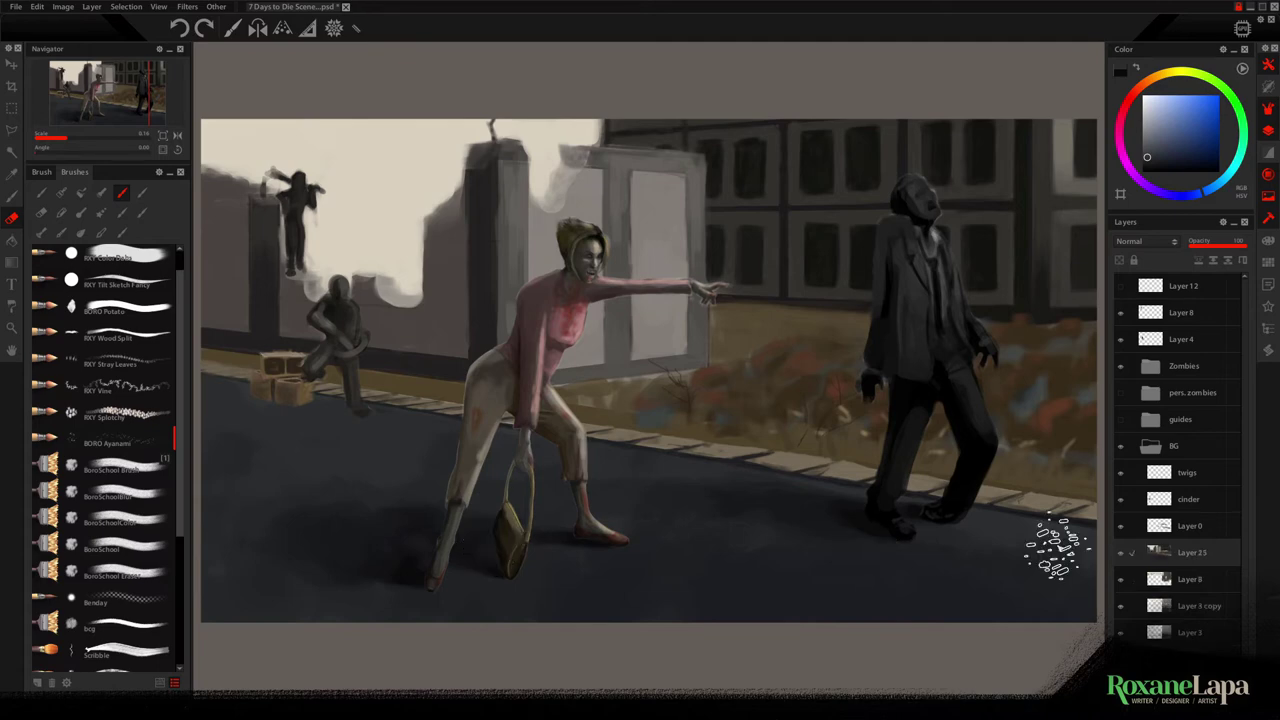
Paste a copy of the road speckles and distort it to follow the road's perspective across the street
key(ctrl+v)
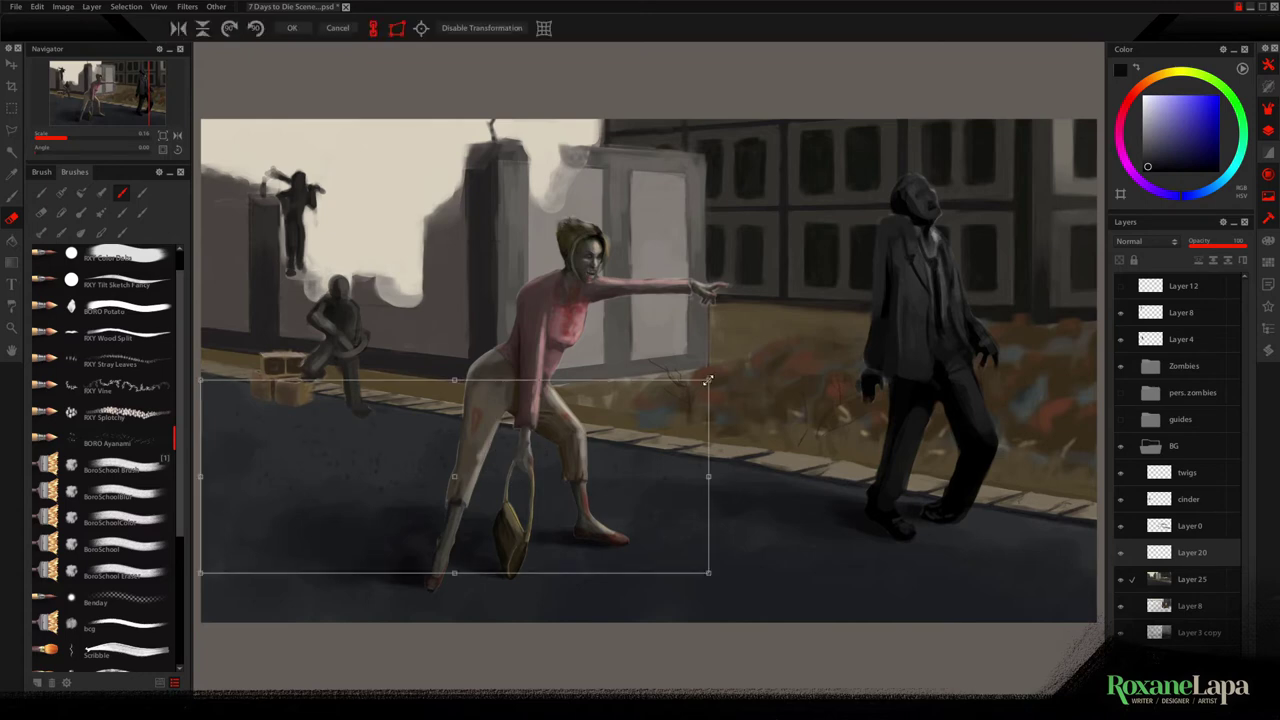
drag(272, 382, 170, 447)
drag(806, 467, 974, 507)
drag(804, 536, 974, 569)
drag(340, 480, 262, 466)
drag(497, 453, 440, 424)
key(Return)
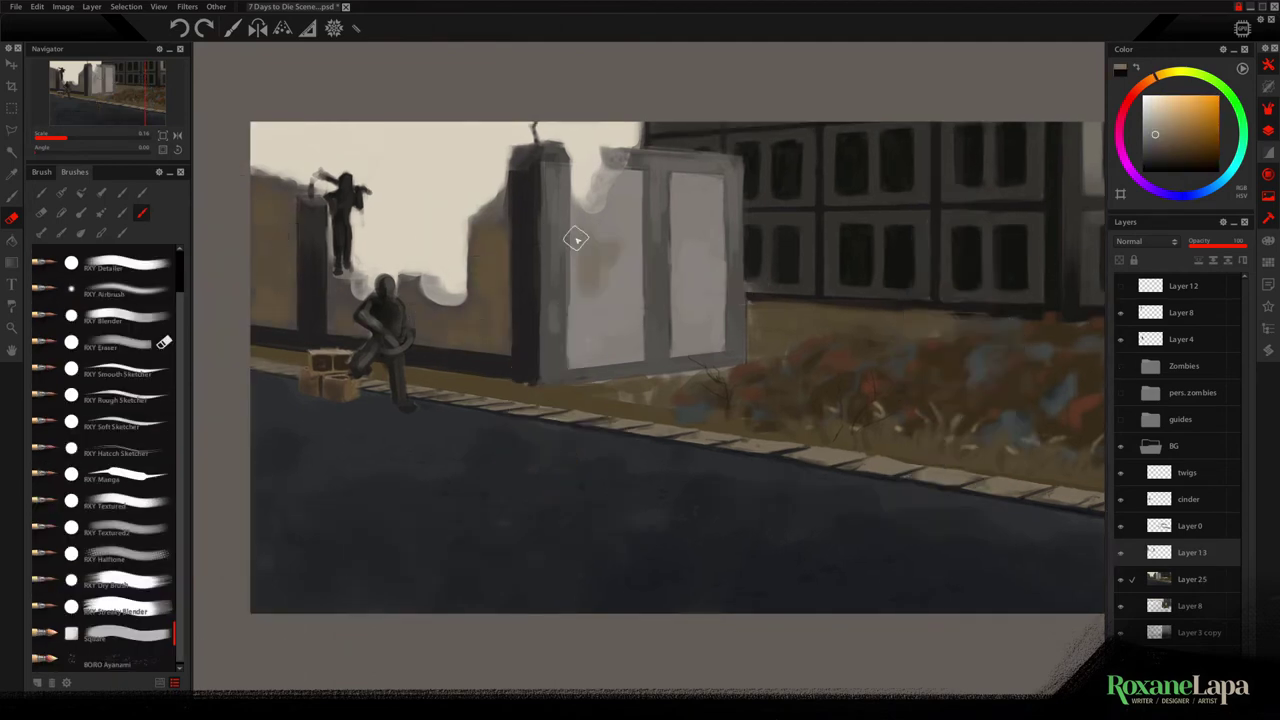
Repaint the ruined wall's panels and pillars in muted grey-brown tones on Layer 13 and merge it into Layer 25
mouse_move(576, 238)
mouse_down()
mouse_move(624, 235)
mouse_move(552, 198)
mouse_move(735, 193)
mouse_move(732, 357)
mouse_move(737, 291)
mouse_move(577, 231)
mouse_up()
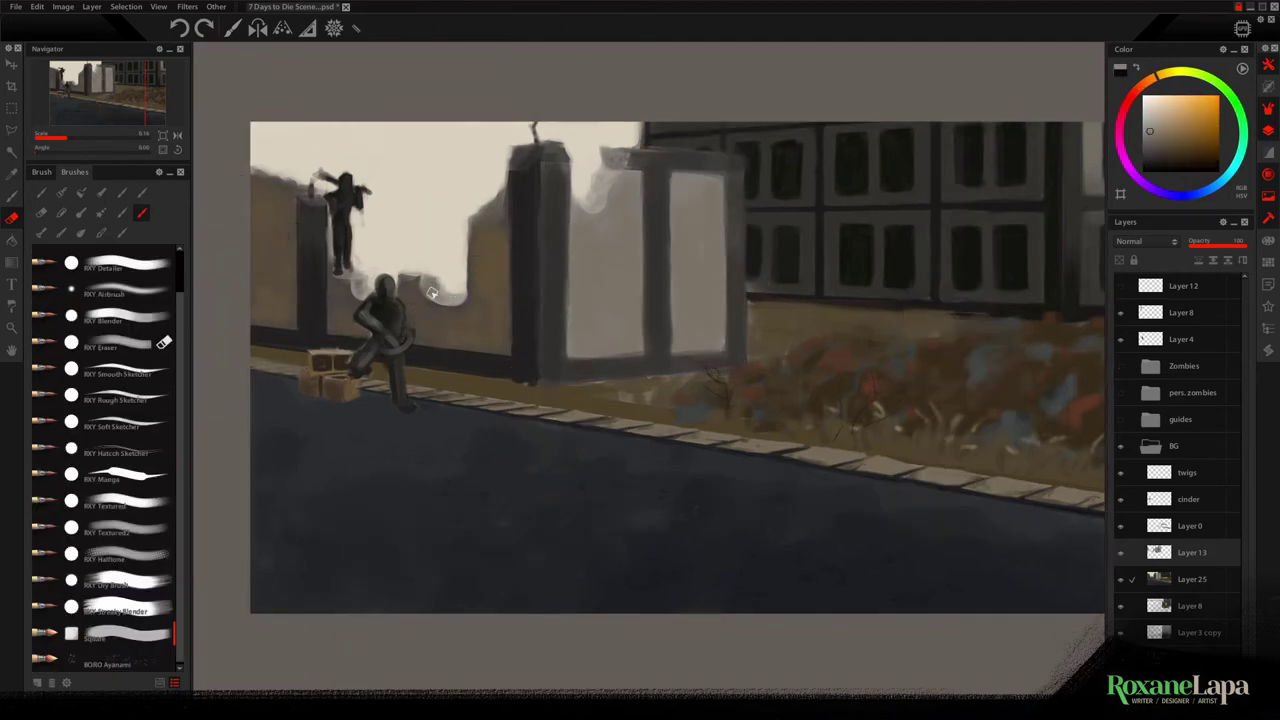
key(ctrl+e)
drag(600, 393, 663, 391)
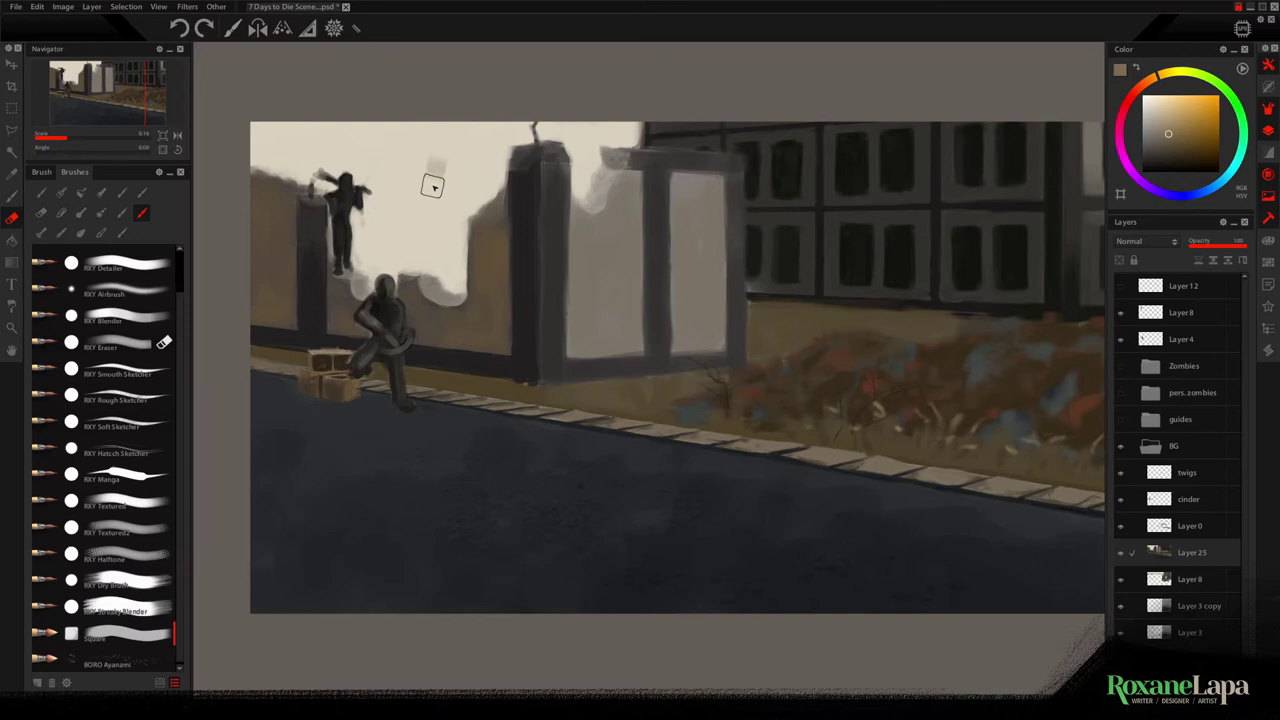
Try a grey-brown smoke patch in the sky and repaint the sky in warm cream
mouse_move(432, 186)
mouse_down()
mouse_move(403, 154)
mouse_move(460, 172)
mouse_move(439, 161)
mouse_move(410, 175)
mouse_move(400, 150)
mouse_move(424, 183)
mouse_move(428, 170)
mouse_move(381, 147)
mouse_move(435, 171)
mouse_up()
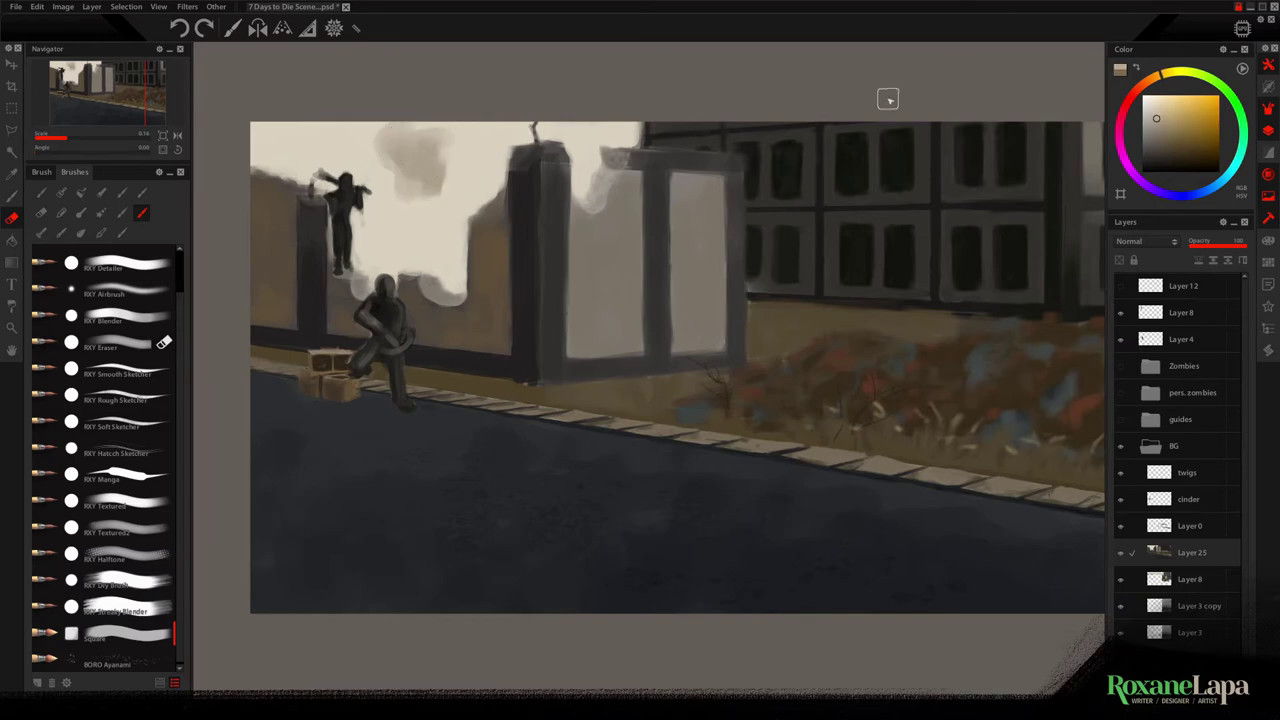
mouse_move(368, 149)
mouse_down()
mouse_move(418, 149)
mouse_move(400, 179)
mouse_move(428, 162)
mouse_move(429, 144)
mouse_move(396, 143)
mouse_move(443, 167)
mouse_move(348, 133)
mouse_up()
alt+click(688, 163)
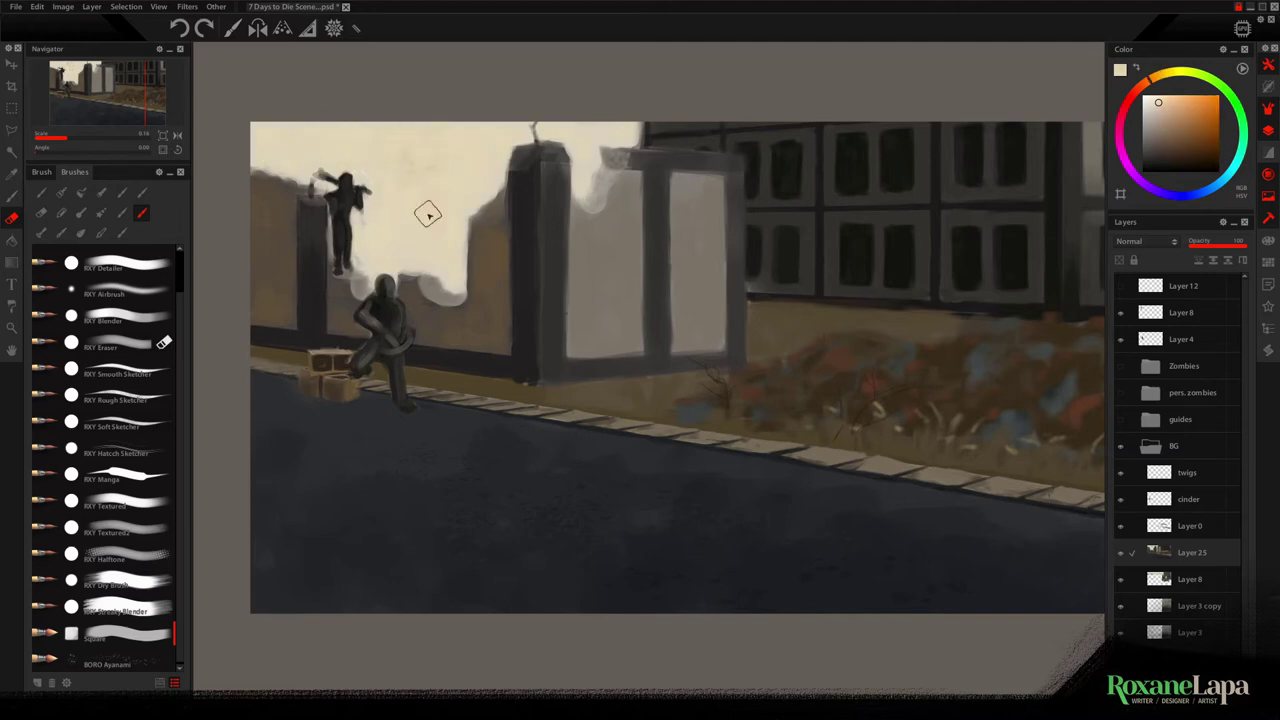
mouse_move(414, 212)
mouse_down()
mouse_move(434, 199)
mouse_move(402, 150)
mouse_up()
Paint soft cloud variations across the sky above the ruined wall using a picked tone and sampled sky colours
click(1207, 189)
mouse_move(312, 130)
mouse_down()
mouse_move(255, 123)
mouse_move(314, 137)
mouse_move(420, 129)
mouse_up()
alt+click(300, 138)
alt+click(362, 160)
alt+click(282, 164)
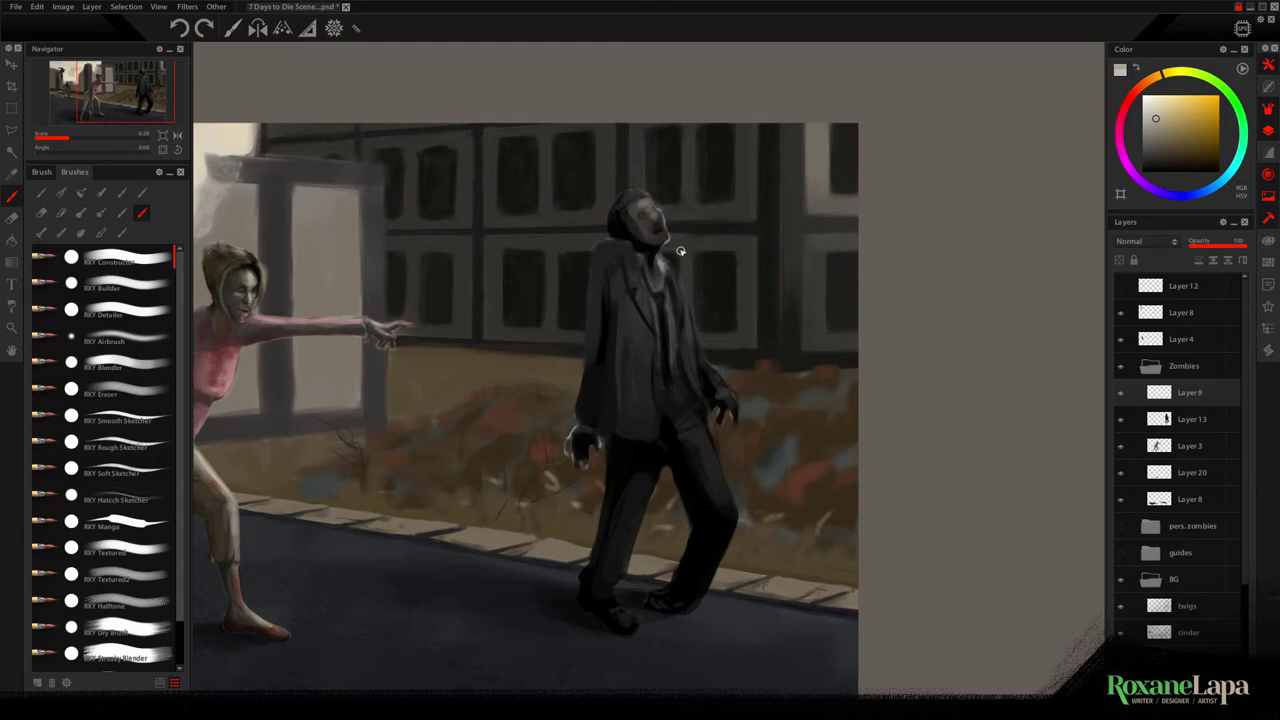
Block in the zombie businessman's face and neck with pale grey skin tones on Layer 9
scroll(680, 250, up, 2)
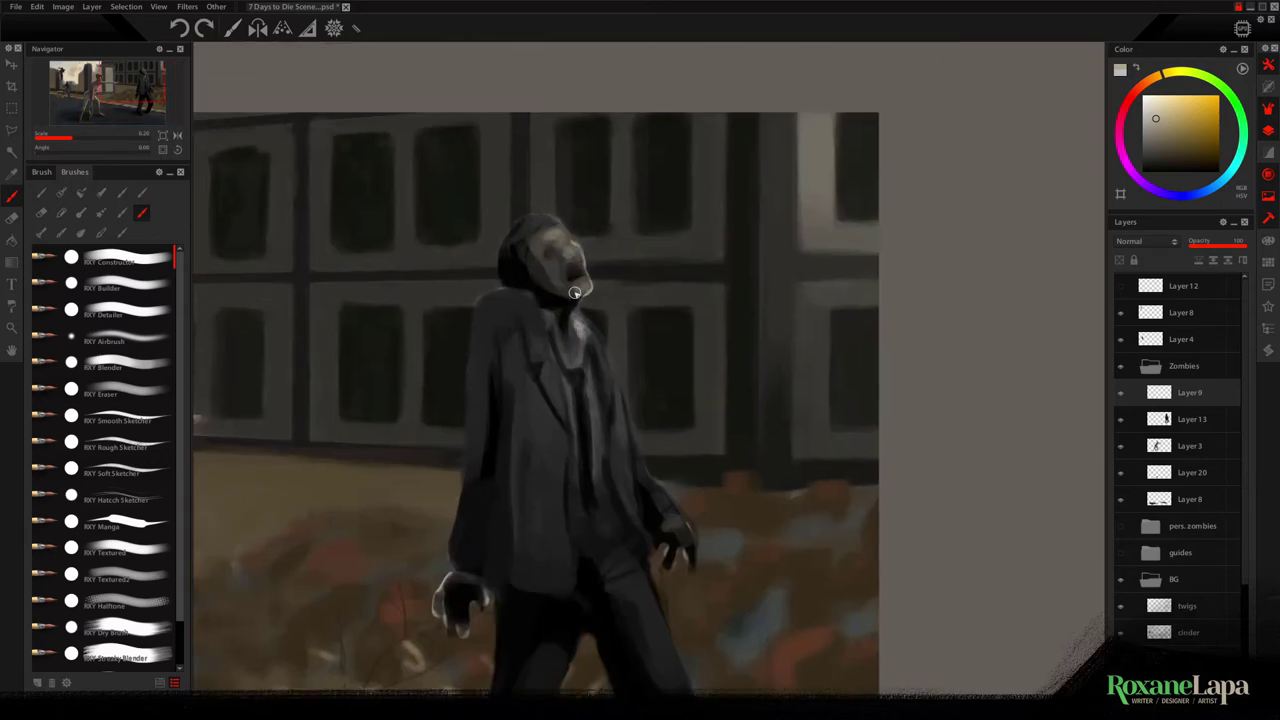
mouse_move(595, 286)
mouse_down()
mouse_move(966, 188)
mouse_move(653, 237)
mouse_up()
alt+click(602, 218)
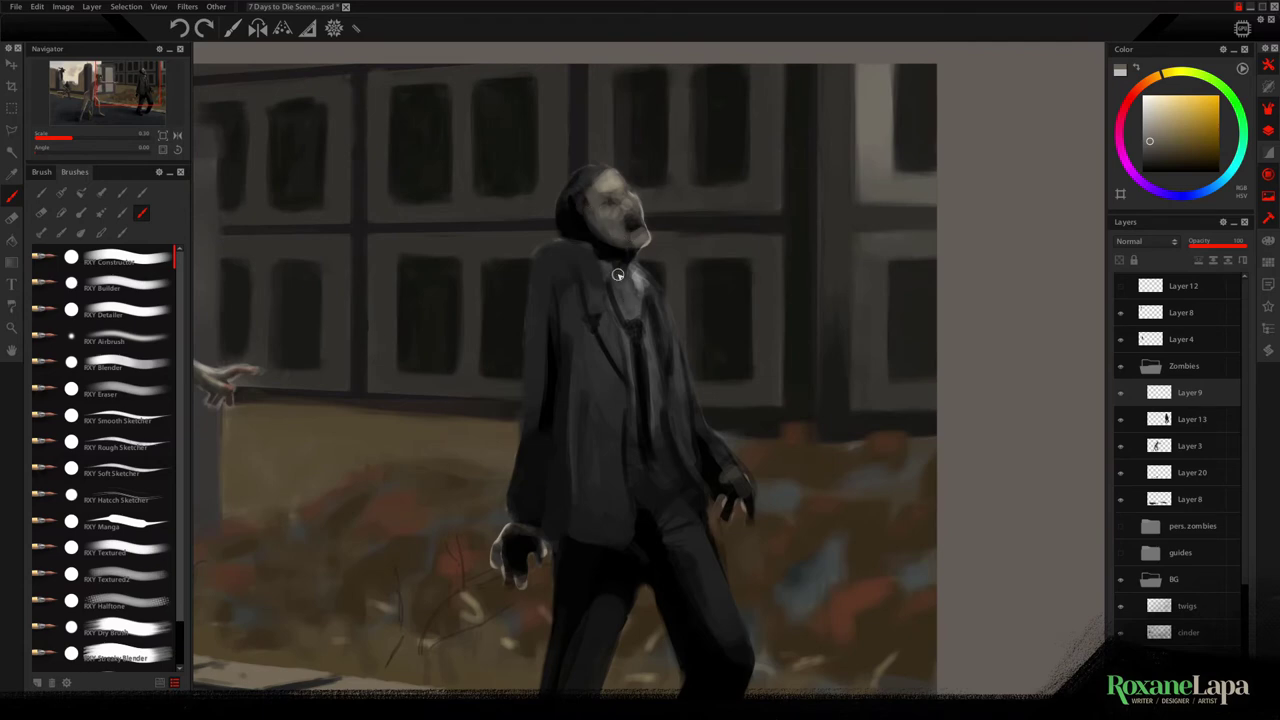
scroll(620, 271, down, 3)
scroll(665, 210, up, 3)
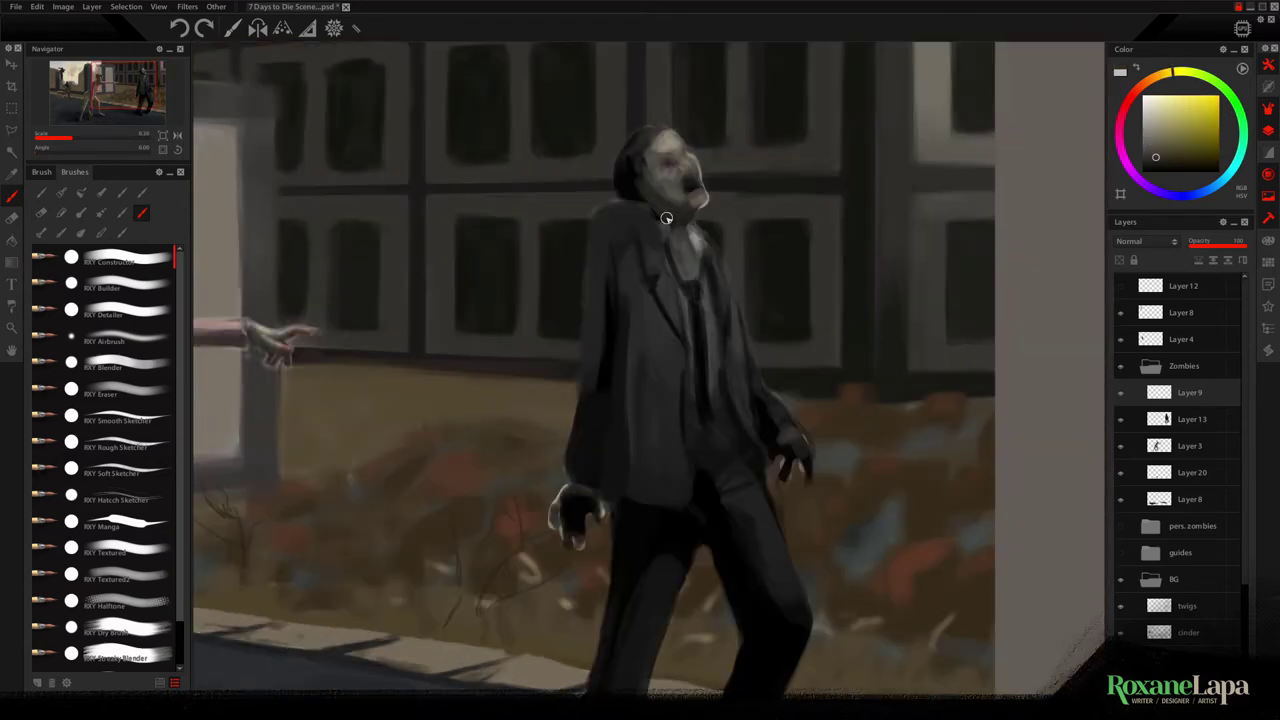
scroll(509, 176, up, 2)
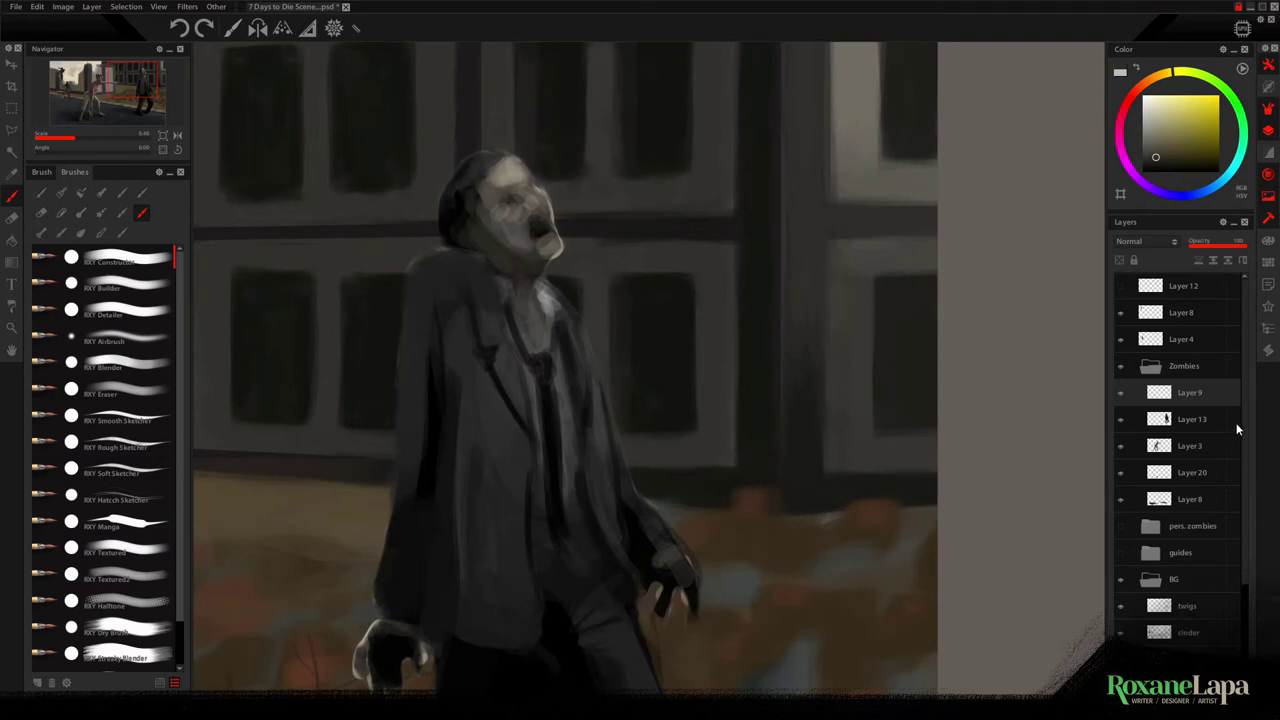
Merge Layer 9 down and paint the businessman's forehead, cheek and jaw in sampled skin tones on a new layer
key(ctrl+e)
key(ctrl+shift+n)
alt+click(510, 173)
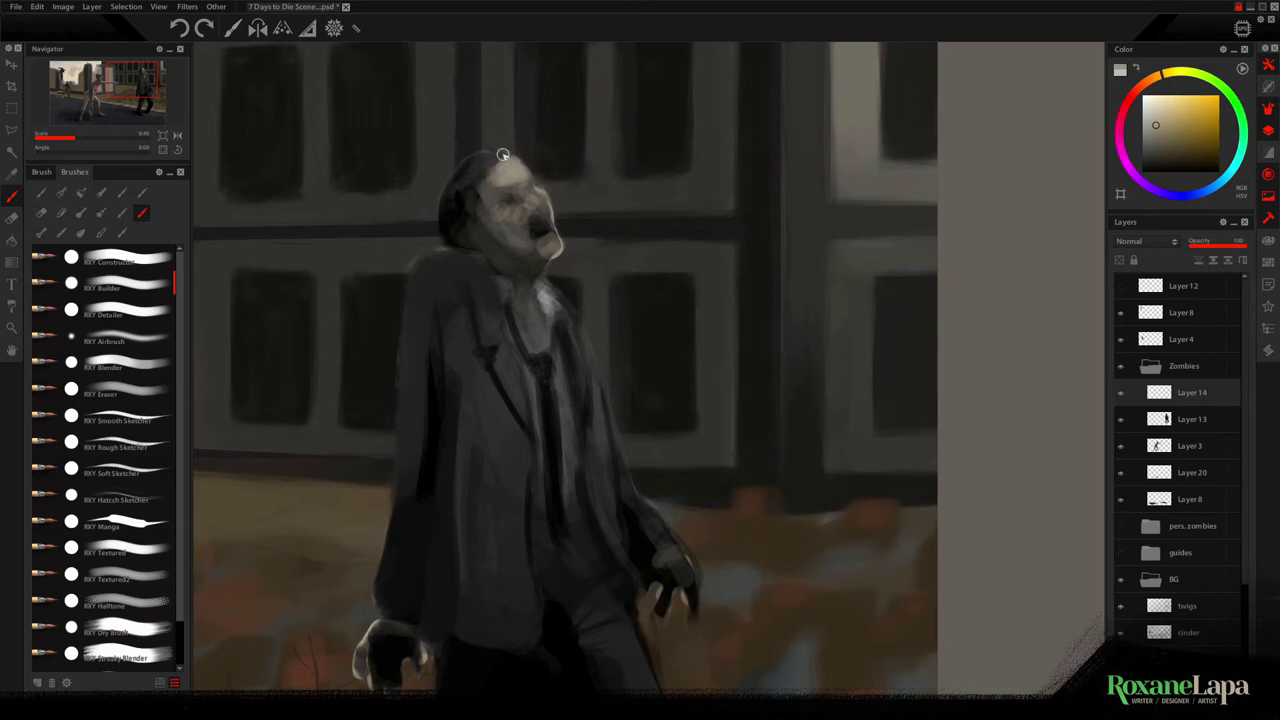
alt+click(493, 220)
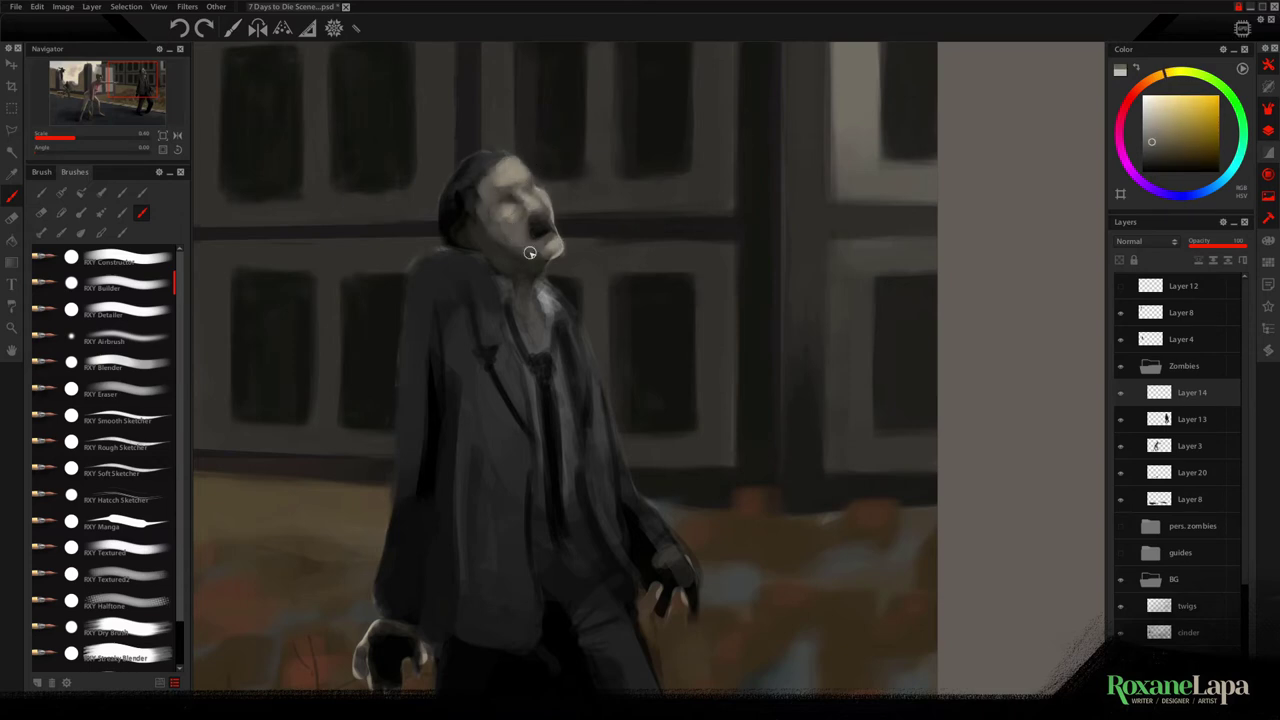
alt+click(508, 199)
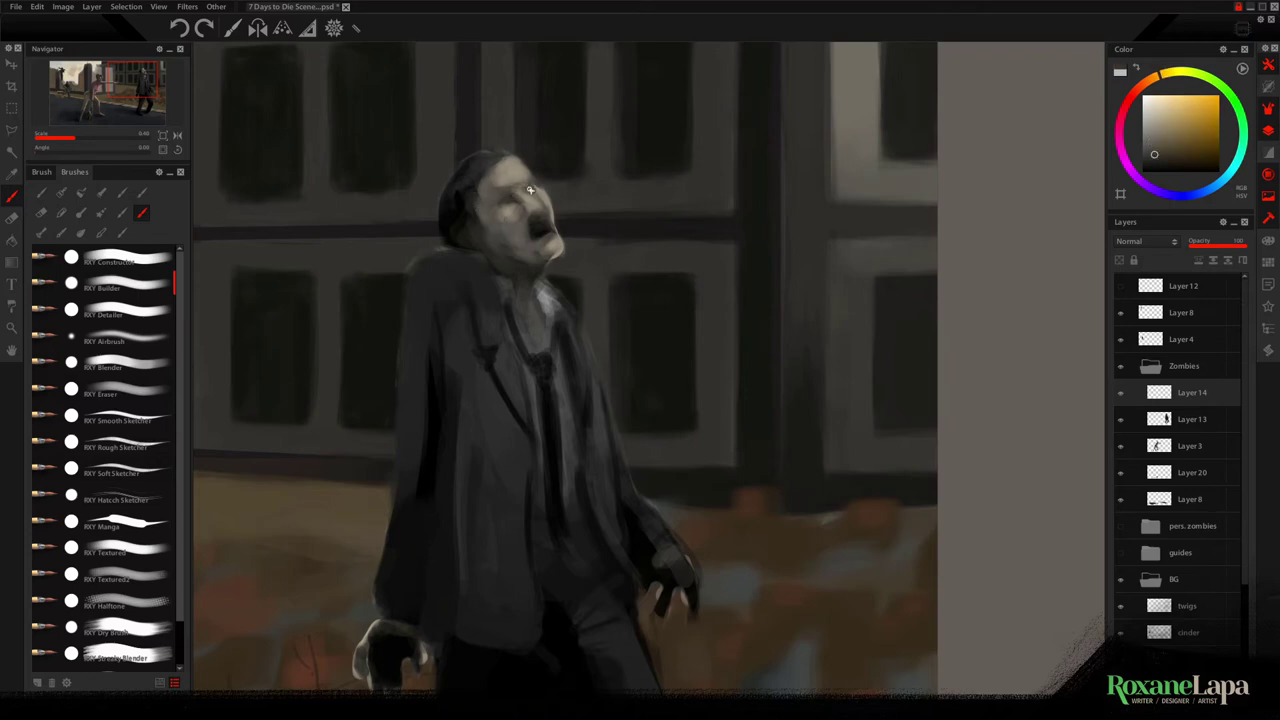
Paint the businessman's hair dark red with the RXY Detailer brush, shaping the hairline and back of the head
alt+click(469, 162)
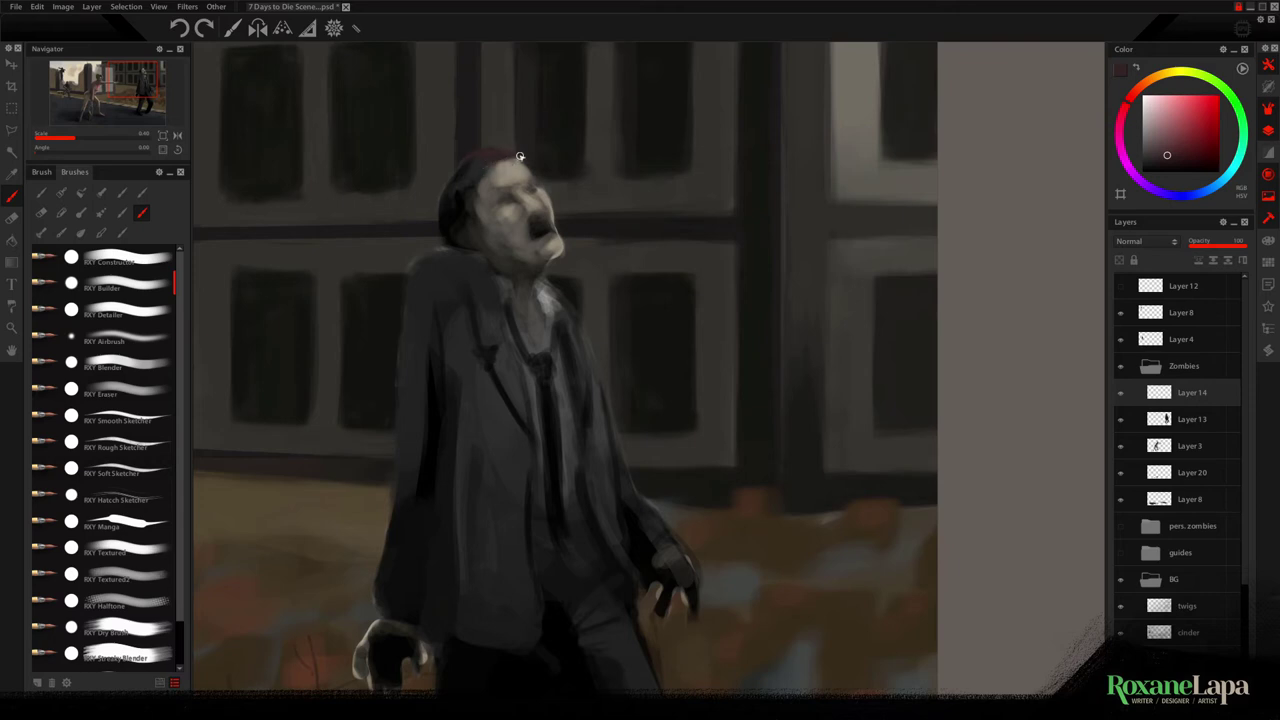
click(110, 309)
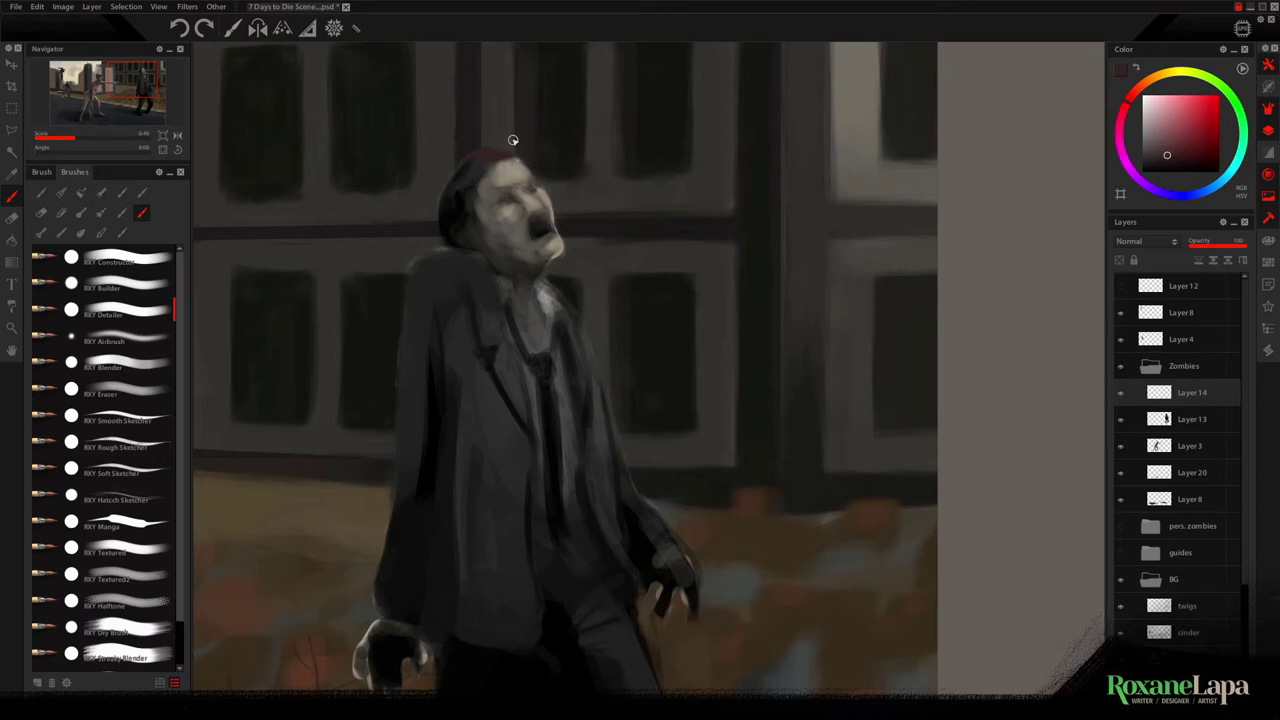
alt+click(436, 207)
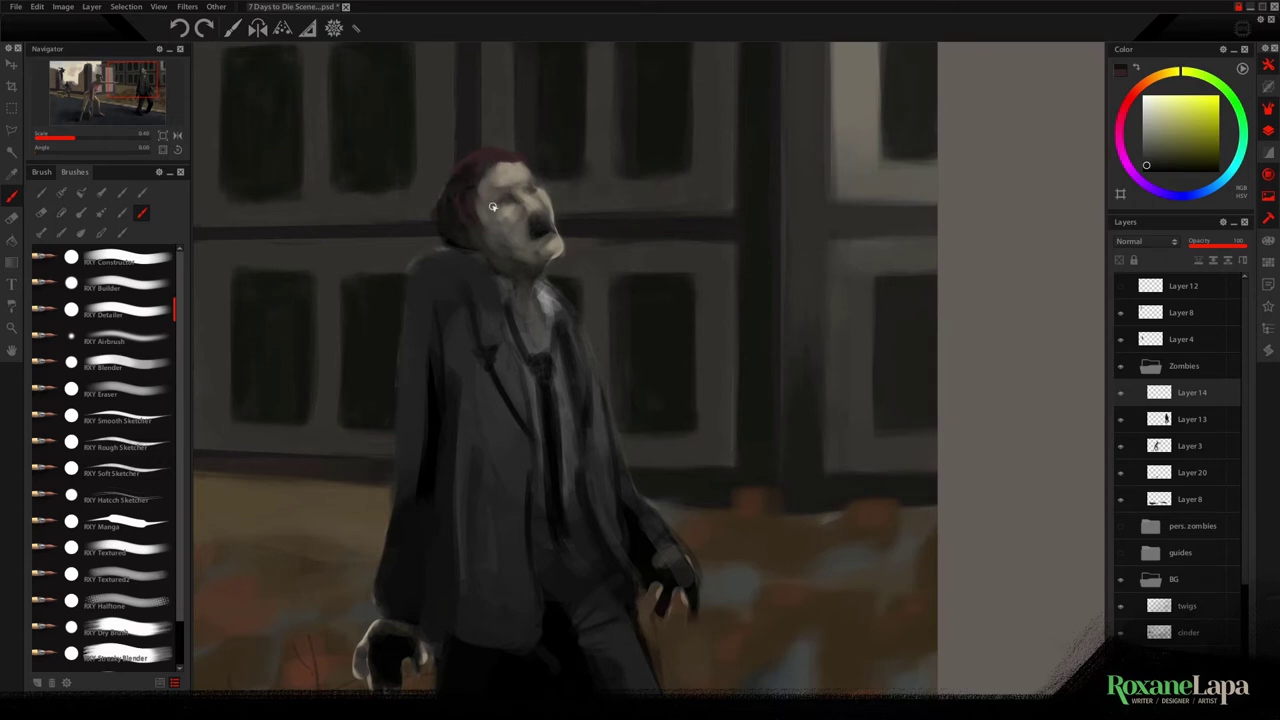
alt+click(464, 226)
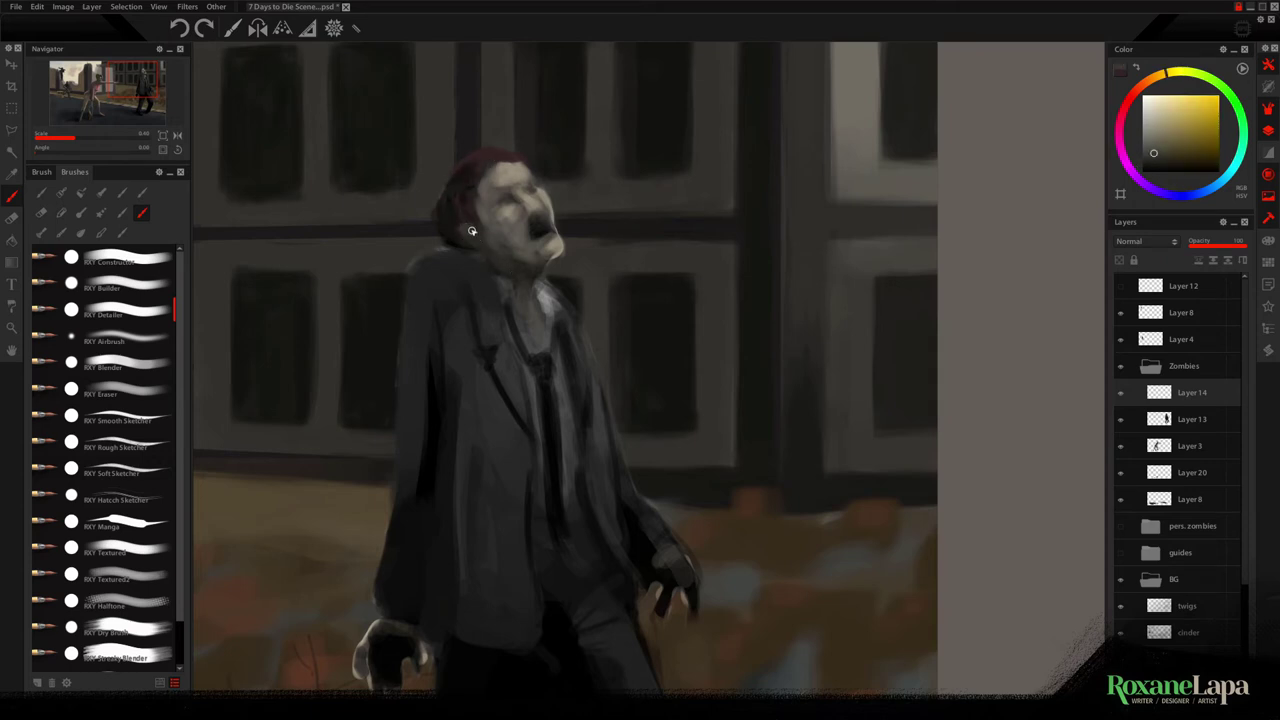
alt+click(454, 175)
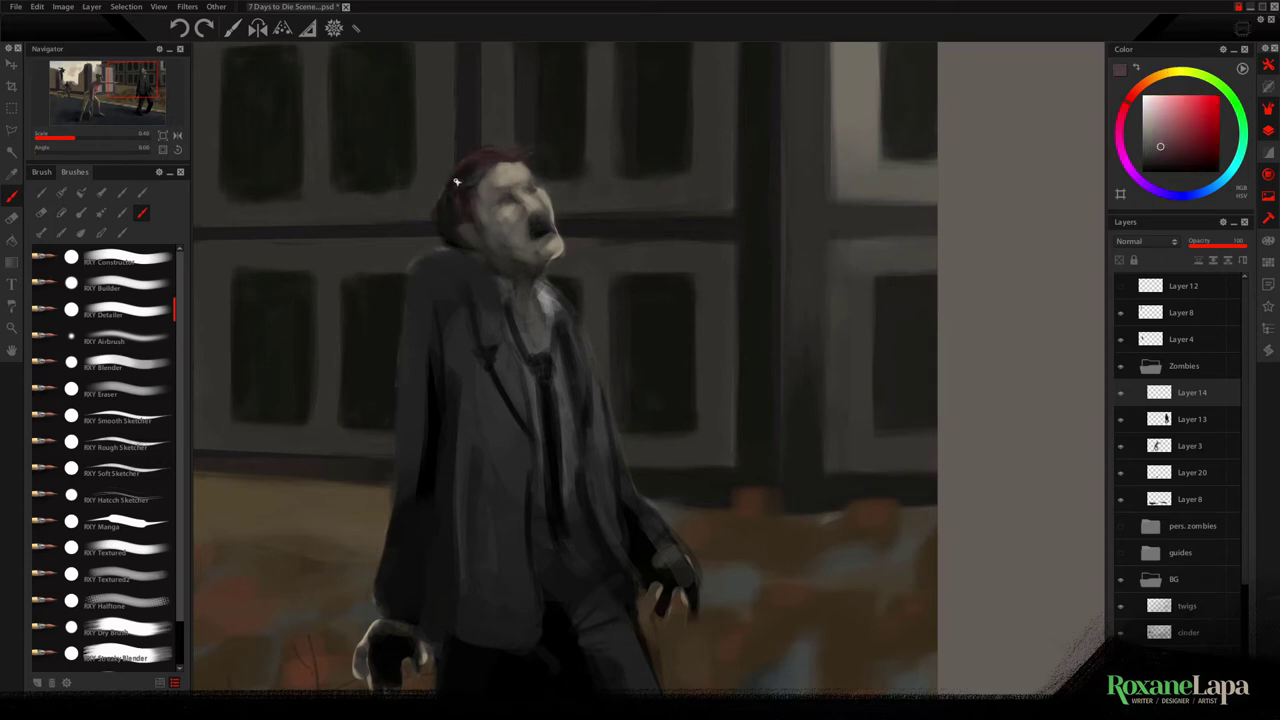
alt+click(464, 178)
Refine the businessman's ear, neck and chin, and paint his eyes and brows in sampled tones
alt+click(473, 246)
alt+click(555, 252)
alt+click(522, 303)
alt+click(501, 263)
alt+click(500, 201)
click(527, 190)
alt+click(506, 195)
alt+click(518, 195)
key(e)
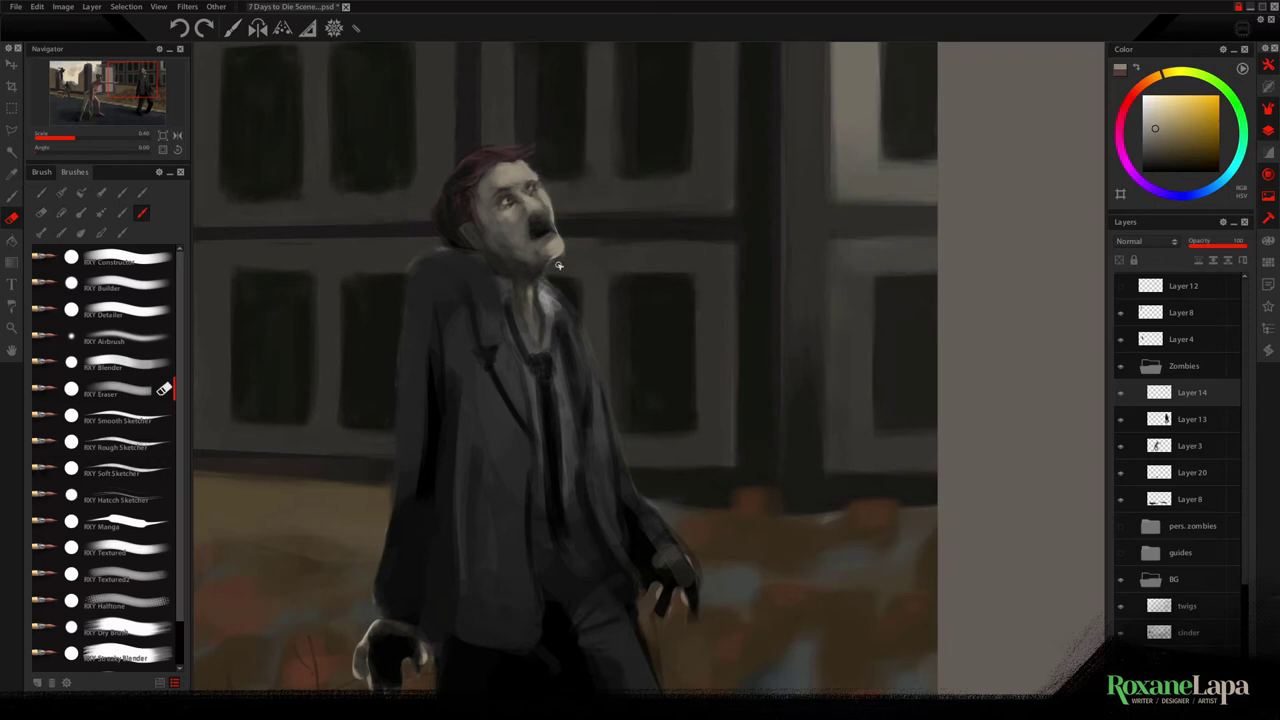
Paint the businessman's gaping dark mouth and smear red blood around his lips, chin and cheek
alt+click(543, 214)
key(b)
alt+click(540, 226)
mouse_move(536, 232)
mouse_down()
mouse_move(550, 246)
mouse_move(534, 234)
mouse_up()
alt+click(486, 153)
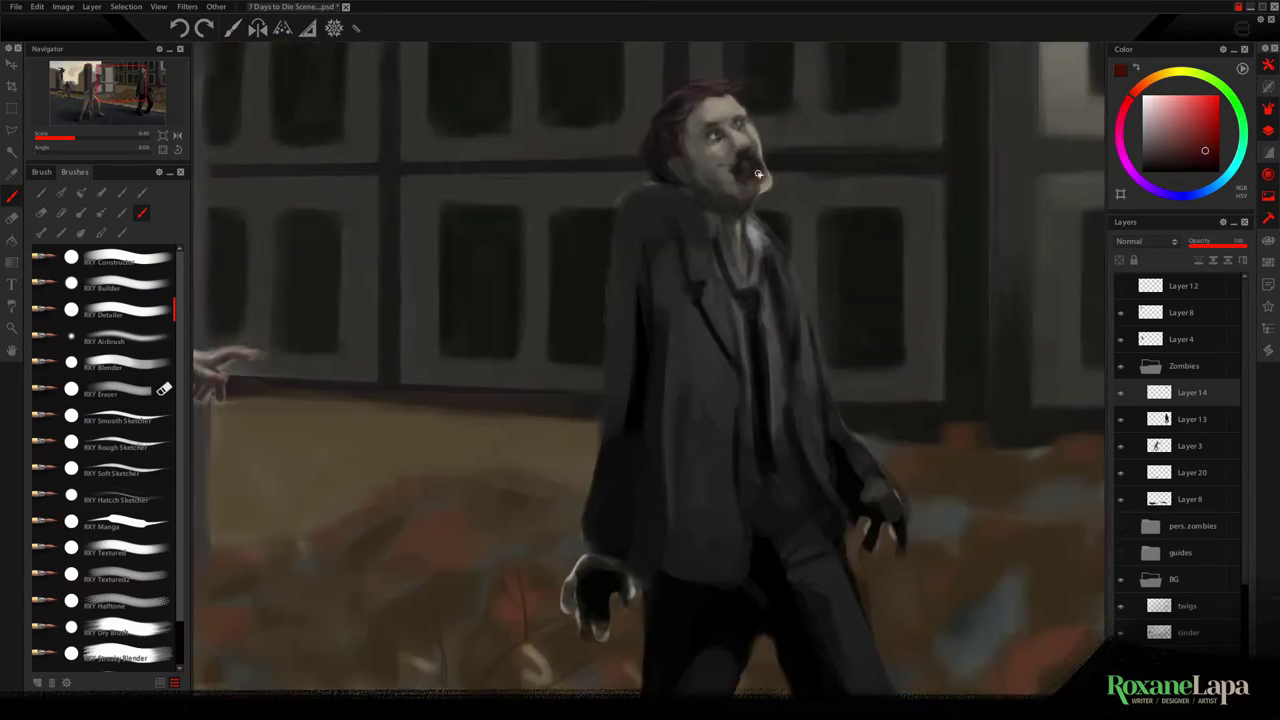
mouse_move(742, 190)
mouse_down()
mouse_move(703, 162)
mouse_move(752, 192)
mouse_up()
alt+click(754, 167)
alt+click(755, 176)
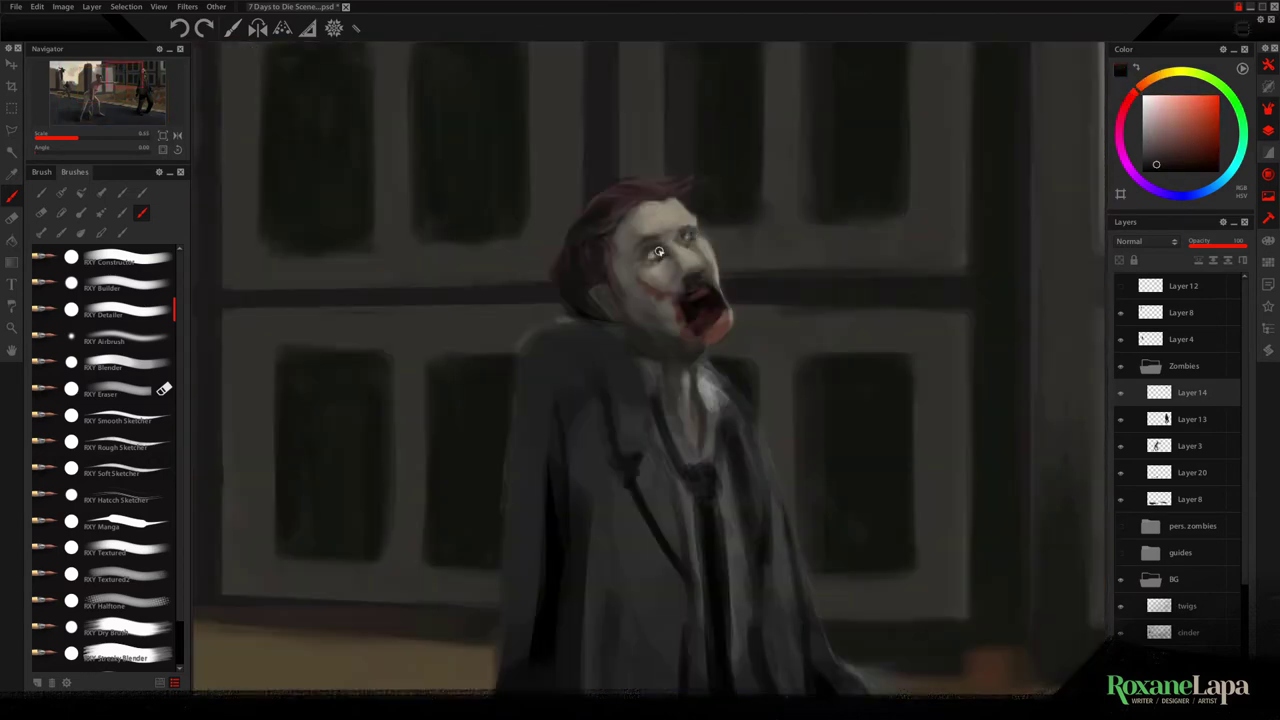
Darken the businessman's eye sockets, merge the face into Layer 13, and refine the nose and mouth
drag(652, 254, 694, 233)
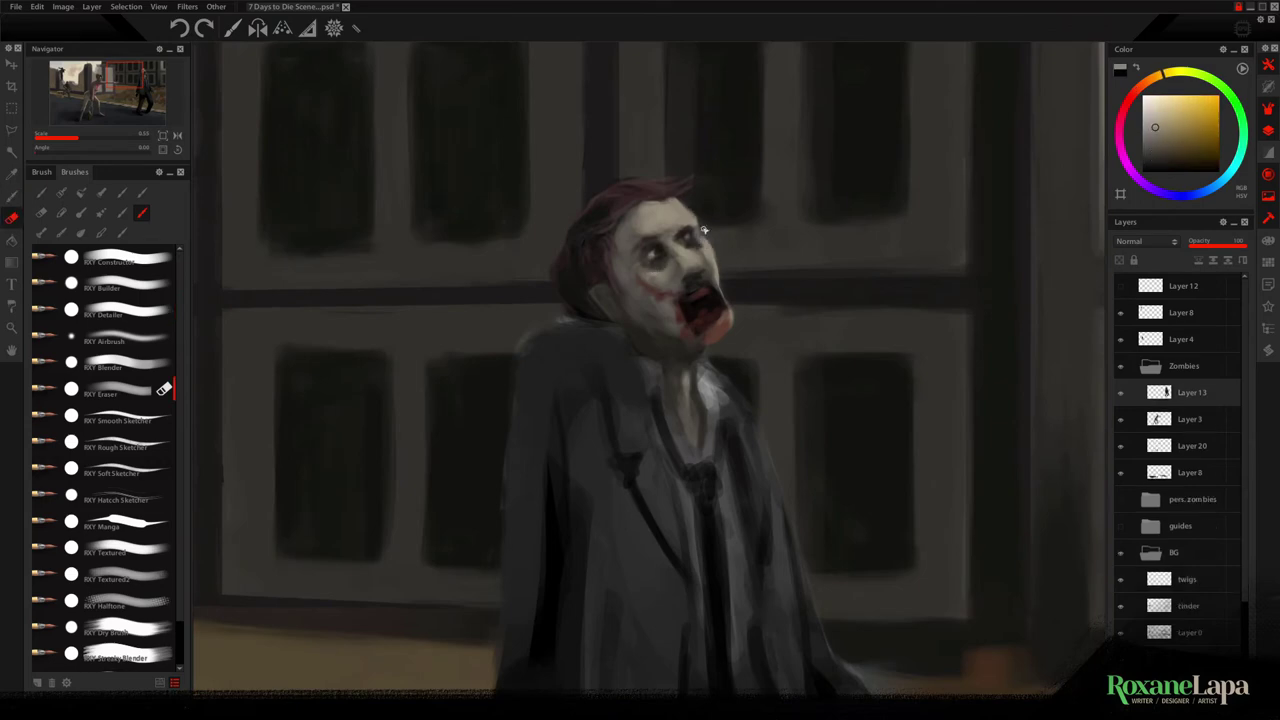
alt+click(715, 314)
drag(698, 312, 688, 318)
alt+click(686, 248)
mouse_move(676, 262)
mouse_down()
mouse_move(668, 276)
mouse_move(698, 280)
mouse_up()
Repaint the businessman's dark tie from the knot down to its tip
alt+click(672, 210)
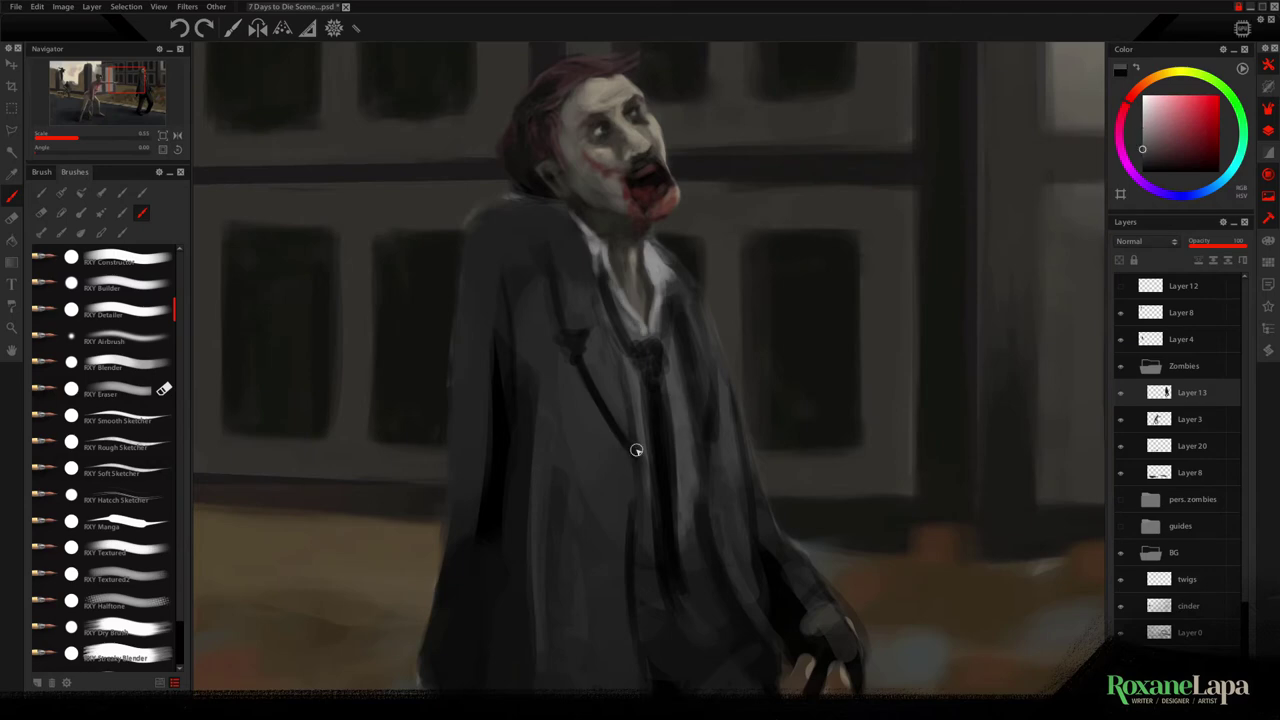
drag(658, 385, 680, 600)
mouse_move(660, 320)
mouse_down()
mouse_move(641, 350)
mouse_move(674, 532)
mouse_move(680, 592)
mouse_up()
Cover the businessman's near shoulder and upper sleeve in flat dark grey, and clean up the shoulder's edge
alt+click(508, 564)
click(1154, 160)
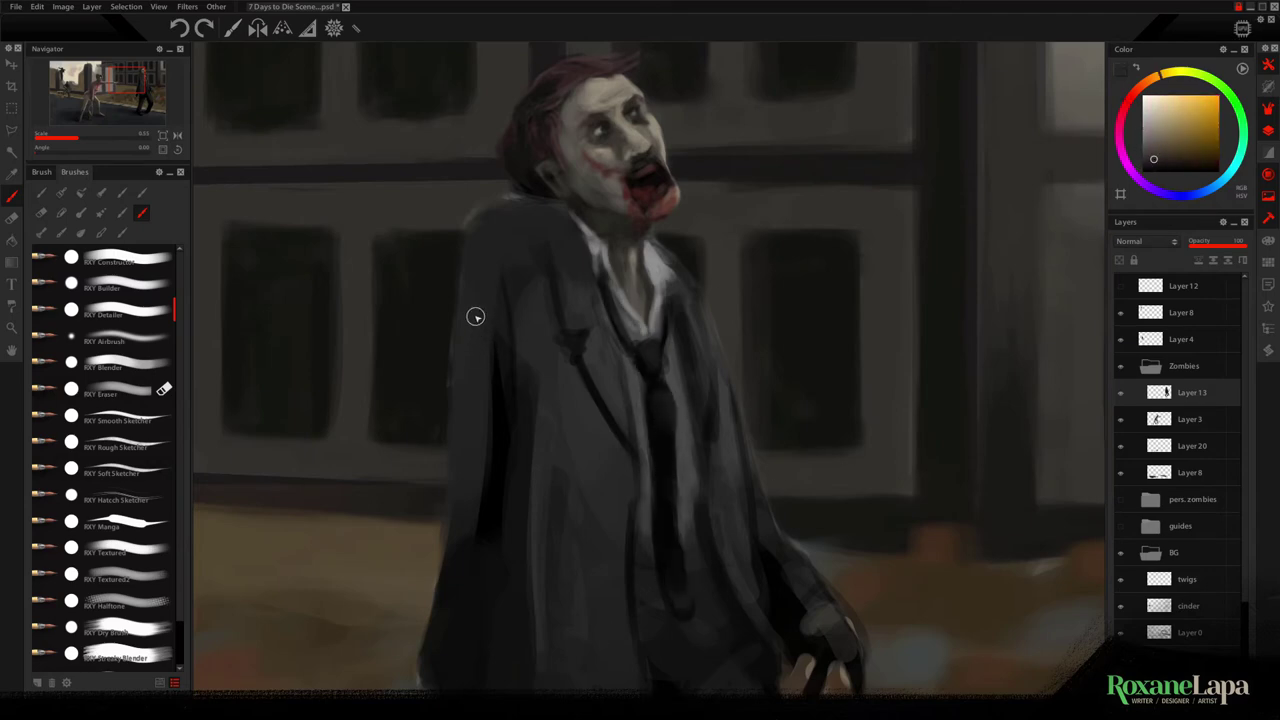
drag(484, 281, 480, 247)
key(e)
drag(506, 197, 537, 189)
key(b)
Block in the jacket's lapel, front, hem and near sleeve with flat dark brown-grey strokes
alt+click(529, 217)
drag(590, 332, 618, 410)
alt+click(622, 380)
drag(575, 352, 605, 440)
drag(598, 475, 517, 309)
drag(443, 240, 443, 530)
drag(400, 300, 343, 489)
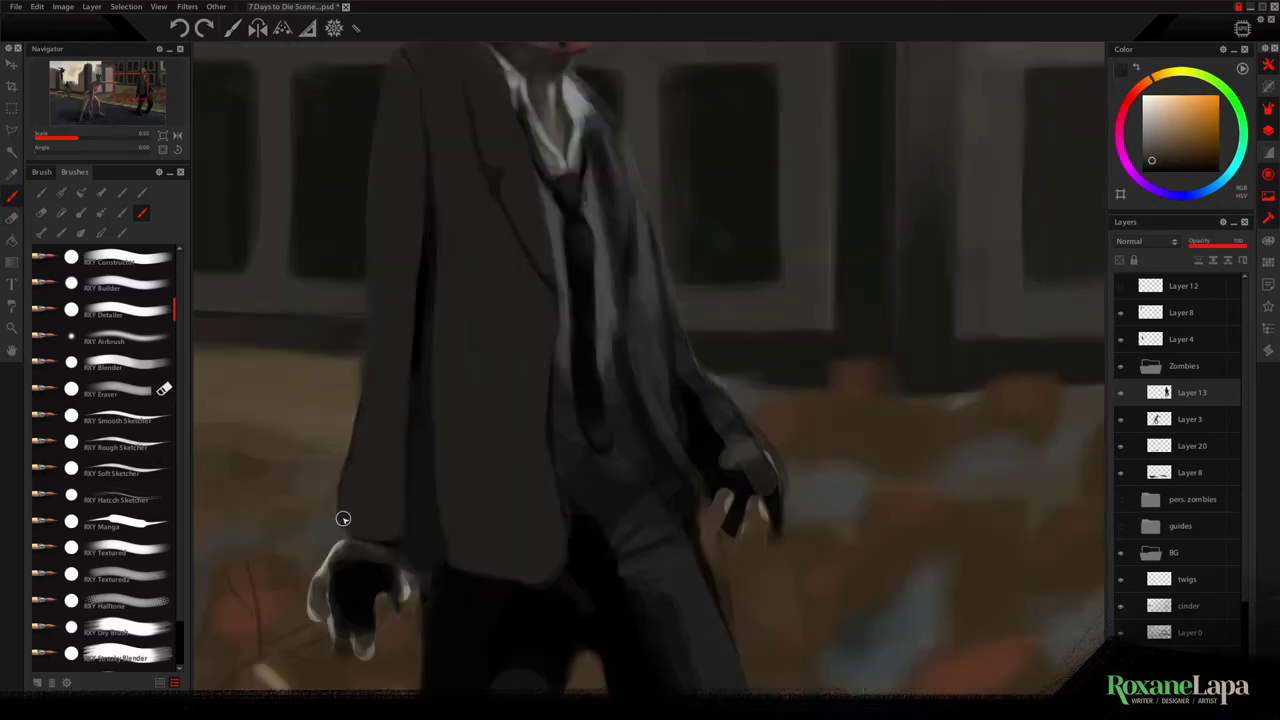
alt+click(540, 500)
mouse_move(500, 480)
mouse_down()
mouse_move(483, 309)
mouse_move(550, 560)
mouse_up()
Shade the jacket's near sleeve and side with long dark strokes to separate the arm from the body
alt+click(550, 472)
alt+click(551, 472)
key(b)
mouse_move(433, 517)
mouse_down()
mouse_move(440, 234)
mouse_move(519, 207)
mouse_up()
drag(353, 510, 405, 76)
alt+click(411, 120)
drag(396, 390, 396, 516)
mouse_move(445, 265)
mouse_down()
mouse_move(455, 452)
mouse_move(340, 292)
mouse_up()
Define the jacket's lapels and front opening with strokes in sampled jacket tones
alt+click(523, 194)
drag(520, 172, 545, 278)
drag(494, 190, 526, 420)
scroll(529, 386, down, 3)
scroll(532, 378, up, 2)
alt+click(545, 220)
drag(572, 236, 590, 412)
Refine the shirt front beside the tie and the trousers' waist with sampled colours
alt+click(606, 366)
mouse_move(548, 312)
mouse_down()
mouse_move(562, 470)
mouse_move(606, 466)
mouse_up()
alt+click(571, 446)
alt+click(546, 614)
key(ctrl+minus)
Repaint the businessman's near hand in mid grey below a pale shirt cuff, trimming its outline
drag(458, 494, 468, 524)
key(e)
alt+click(464, 479)
scroll(627, 472, up, 2)
key(b)
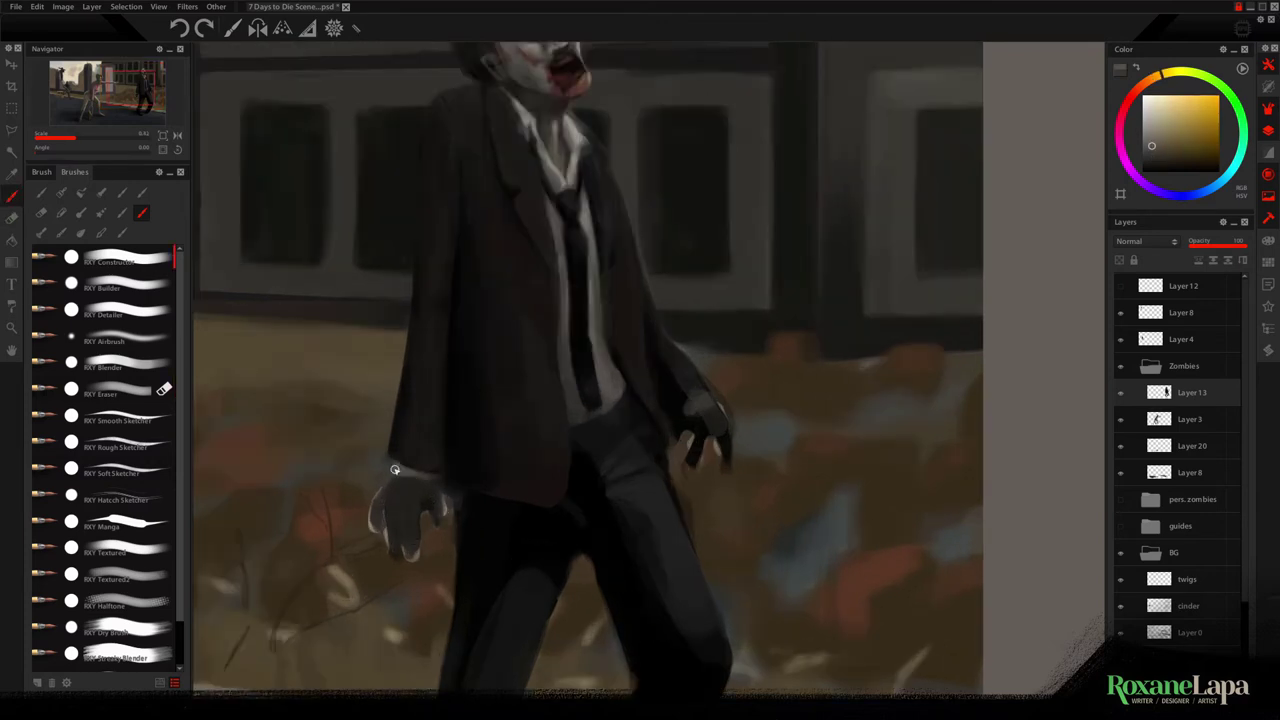
alt+click(617, 343)
mouse_move(398, 488)
mouse_down()
mouse_move(424, 506)
mouse_move(398, 524)
mouse_move(400, 558)
mouse_move(386, 502)
mouse_move(430, 530)
mouse_up()
Shape the near hand's curled fingers and knuckles with erasing and sampled grey tones
key(e)
key(b)
alt+click(416, 563)
alt+click(418, 545)
alt+click(414, 484)
scroll(451, 515, down, 2)
scroll(731, 440, down, 2)
Repaint the businessman's far hand with pale skin and clawed fingers, erasing its old dark shape
scroll(731, 440, up, 3)
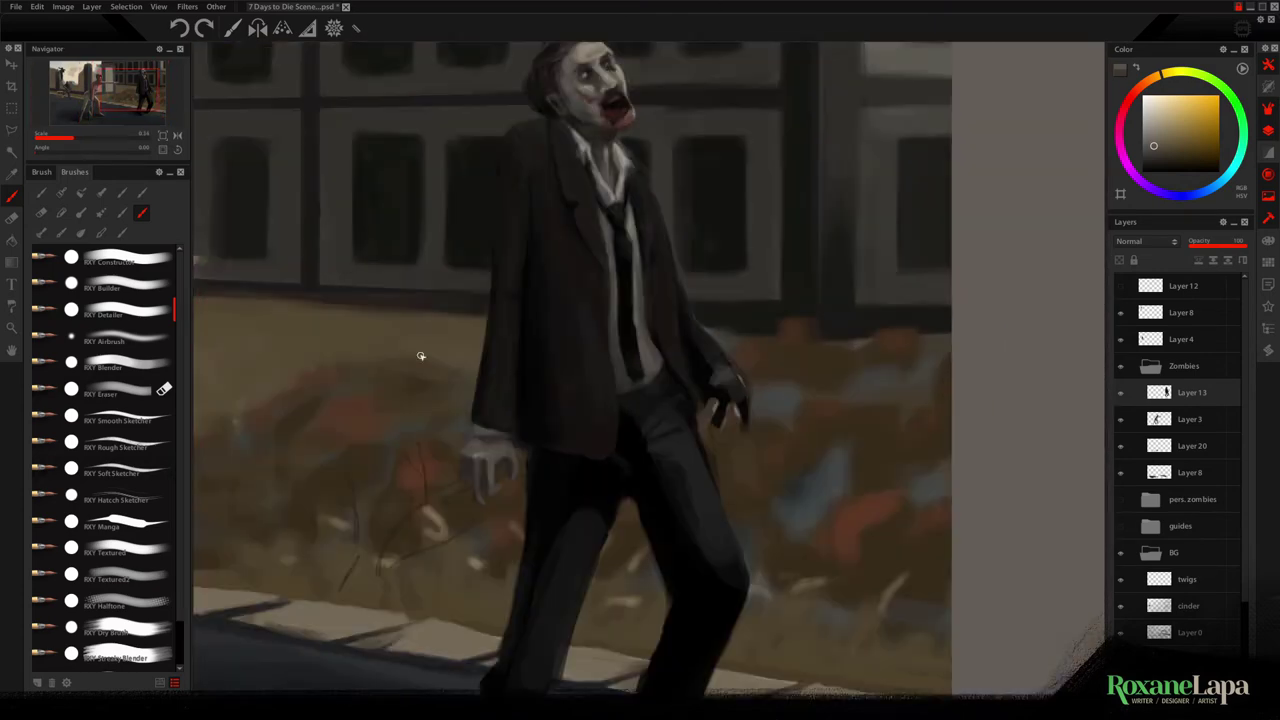
alt+click(728, 398)
key(e)
mouse_move(714, 380)
mouse_down()
mouse_move(744, 420)
mouse_move(713, 472)
mouse_move(729, 434)
mouse_move(719, 421)
mouse_up()
key(b)
alt+click(740, 400)
key(e)
key(b)
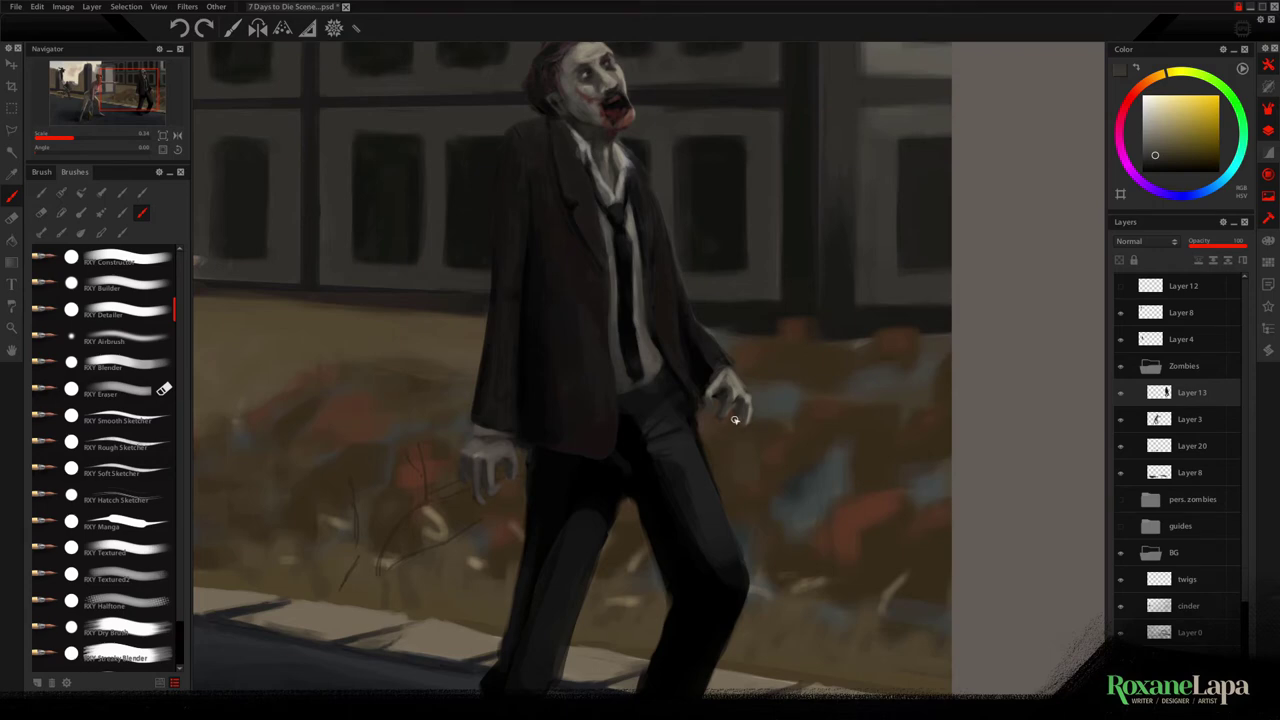
alt+click(630, 113)
alt+click(681, 295)
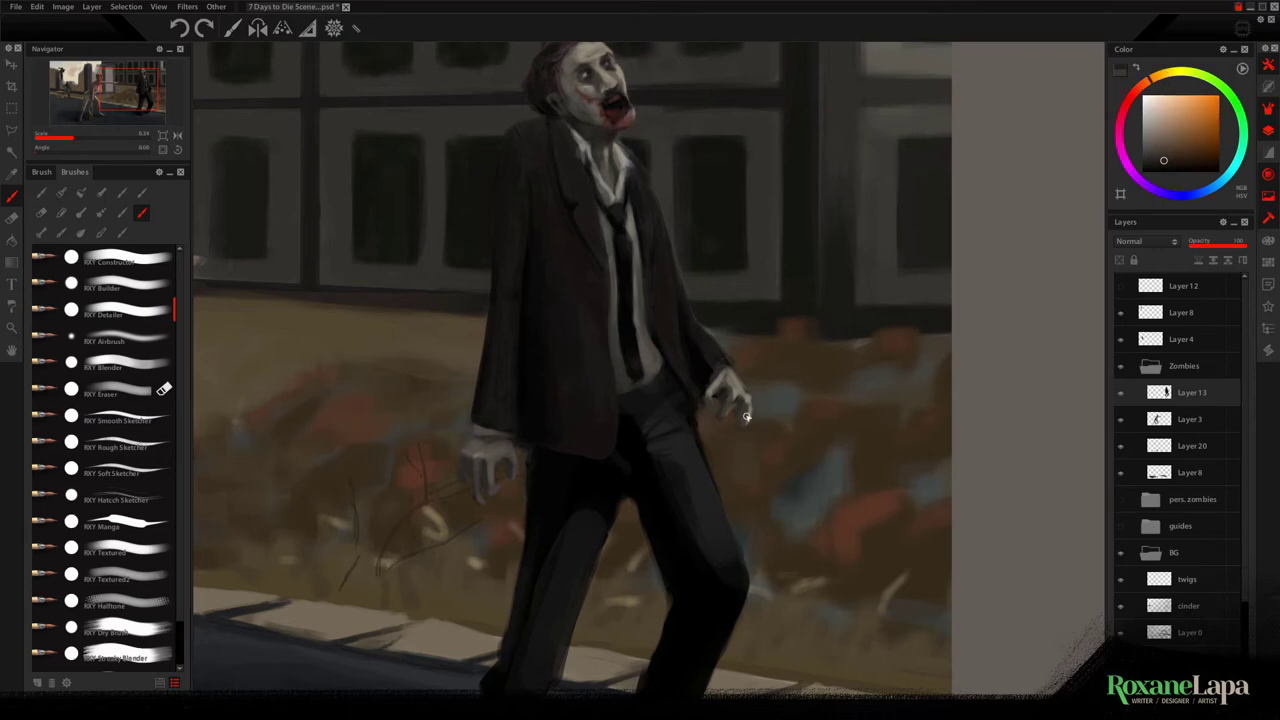
Tint the fingers of the businessman's far hand and his near hand with reddish and greyish tones sampled from the figure
alt+click(606, 149)
drag(746, 409, 742, 420)
alt+click(612, 107)
alt+click(507, 449)
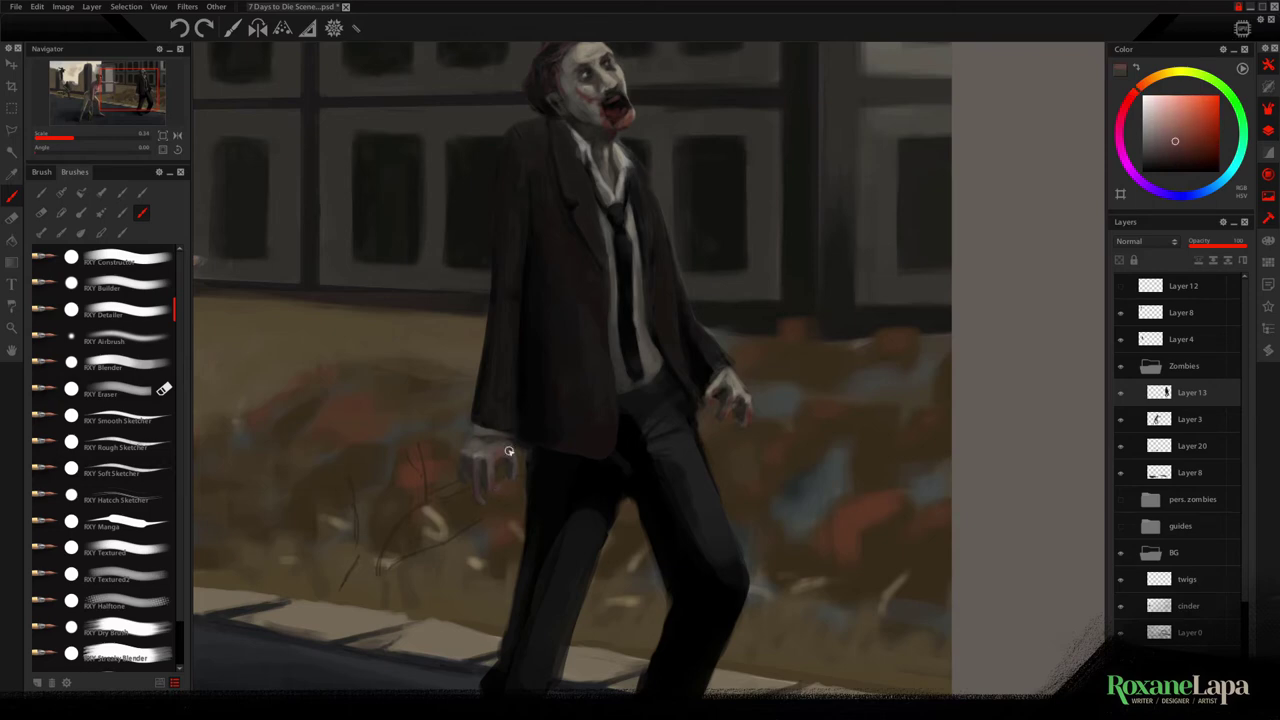
Add reddish stains to the businessman's shirt hem and repaint his trouser legs with sampled dark greys
alt+click(626, 180)
alt+click(649, 350)
mouse_move(688, 471)
mouse_down()
mouse_move(654, 389)
mouse_move(639, 445)
mouse_up()
key(1)
alt+click(558, 94)
alt+click(622, 356)
drag(626, 340, 644, 381)
alt+click(657, 521)
alt+click(526, 529)
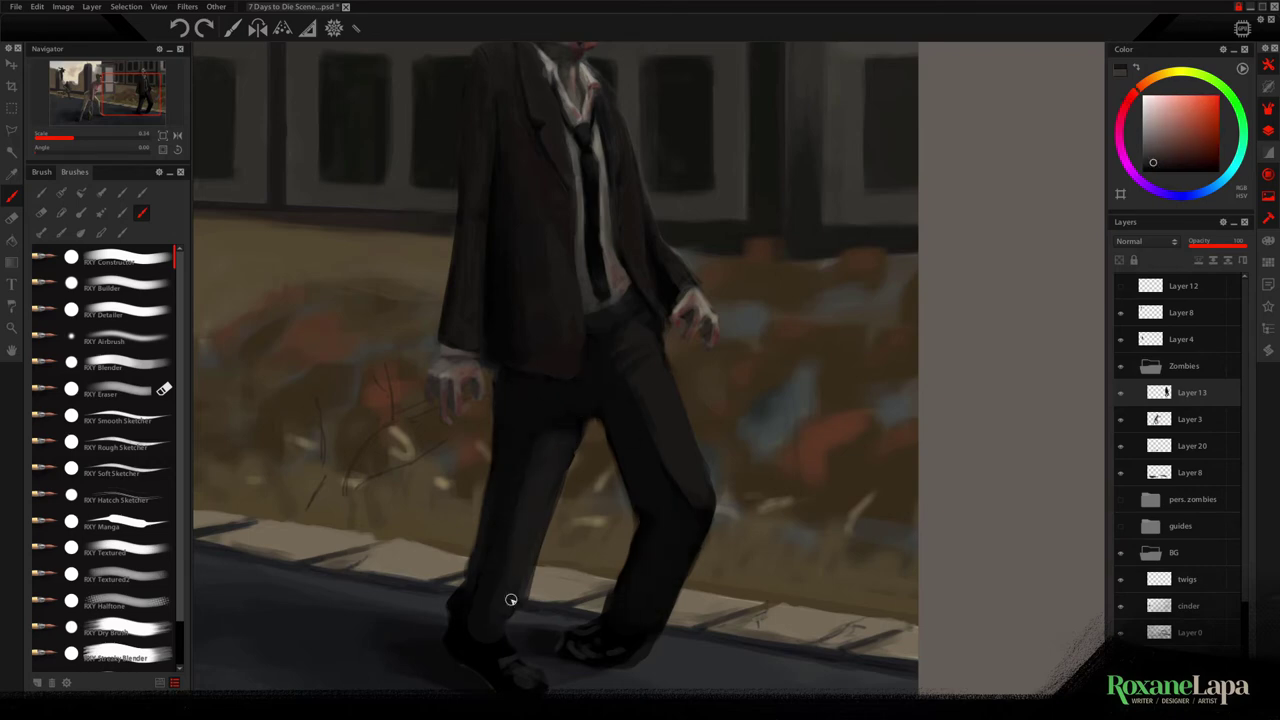
scroll(499, 633, down, 1)
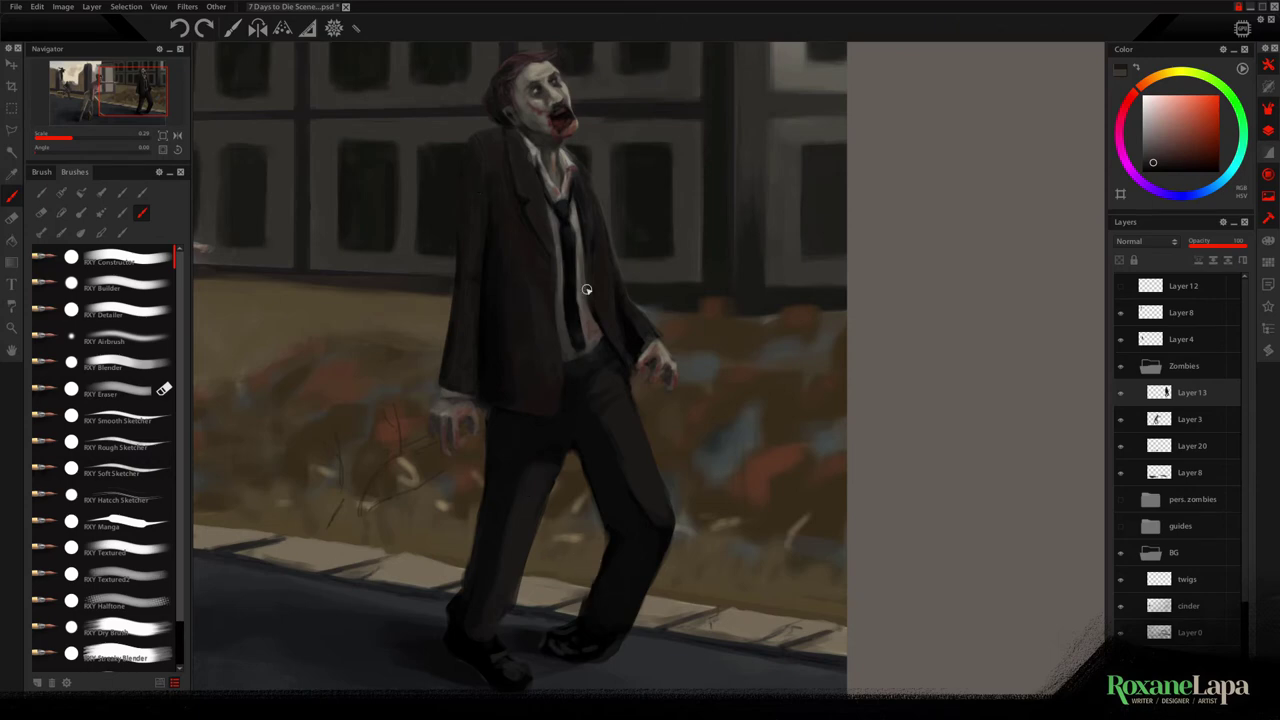
Paint a torn hole with a bloody wound on the upper near sleeve of the businessman's jacket
alt+click(533, 130)
mouse_move(468, 170)
mouse_down()
mouse_move(488, 215)
mouse_move(476, 190)
mouse_move(531, 198)
mouse_move(475, 188)
mouse_up()
alt+click(551, 185)
alt+click(478, 194)
alt+click(486, 139)
alt+click(467, 171)
alt+click(571, 125)
alt+click(472, 397)
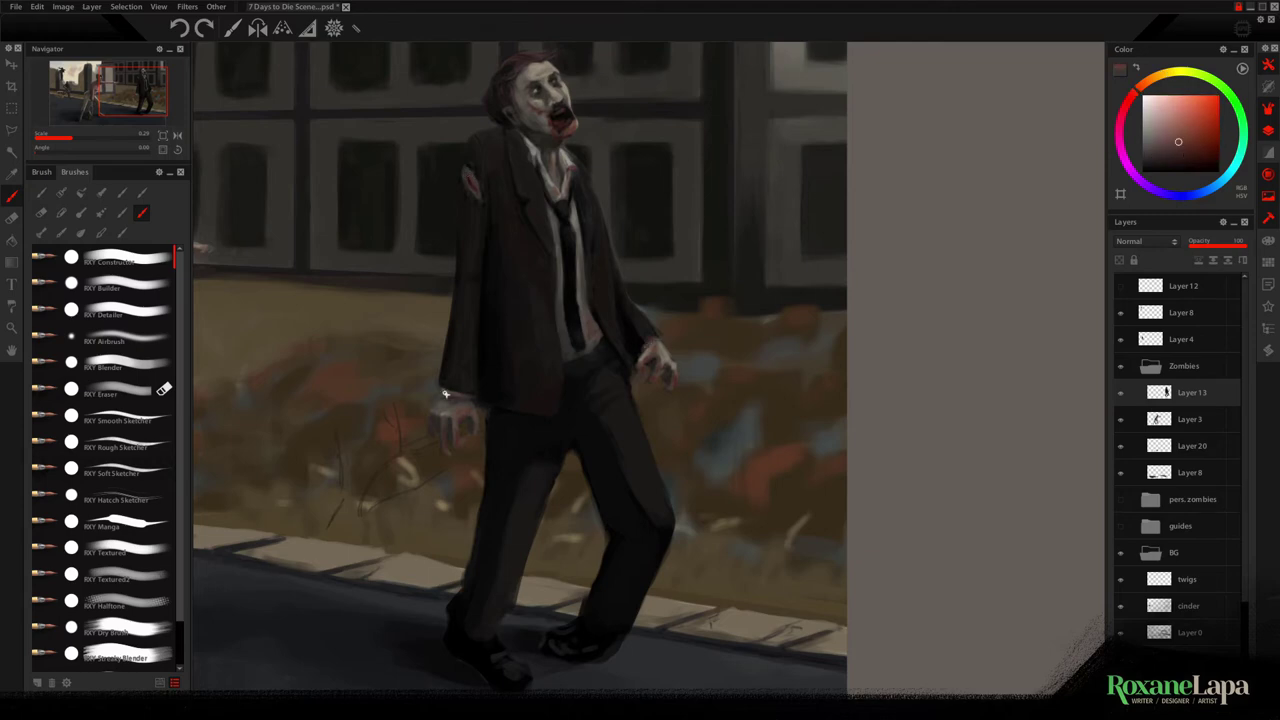
Paint muted reddish tones over the businessman's bent trouser leg and both of his shoes
alt+click(651, 326)
alt+click(630, 310)
drag(634, 442, 664, 514)
drag(600, 385, 646, 442)
alt+click(666, 519)
alt+click(610, 598)
alt+click(614, 268)
drag(550, 642, 588, 650)
drag(466, 652, 502, 662)
Trim the edges of the businessman's legs with erasing and retouch the trousers in sampled dark tones
scroll(680, 460, up, 2)
key(e)
mouse_move(603, 680)
mouse_down()
mouse_move(680, 460)
mouse_move(650, 466)
mouse_up()
key(b)
alt+click(596, 468)
alt+click(574, 448)
scroll(660, 470, down, 4)
scroll(688, 477, up, 3)
On a new layer, paint an arrow piercing the businessman's bent leg just below the knee and trim its shape
key(ctrl+shift+n)
alt+click(603, 396)
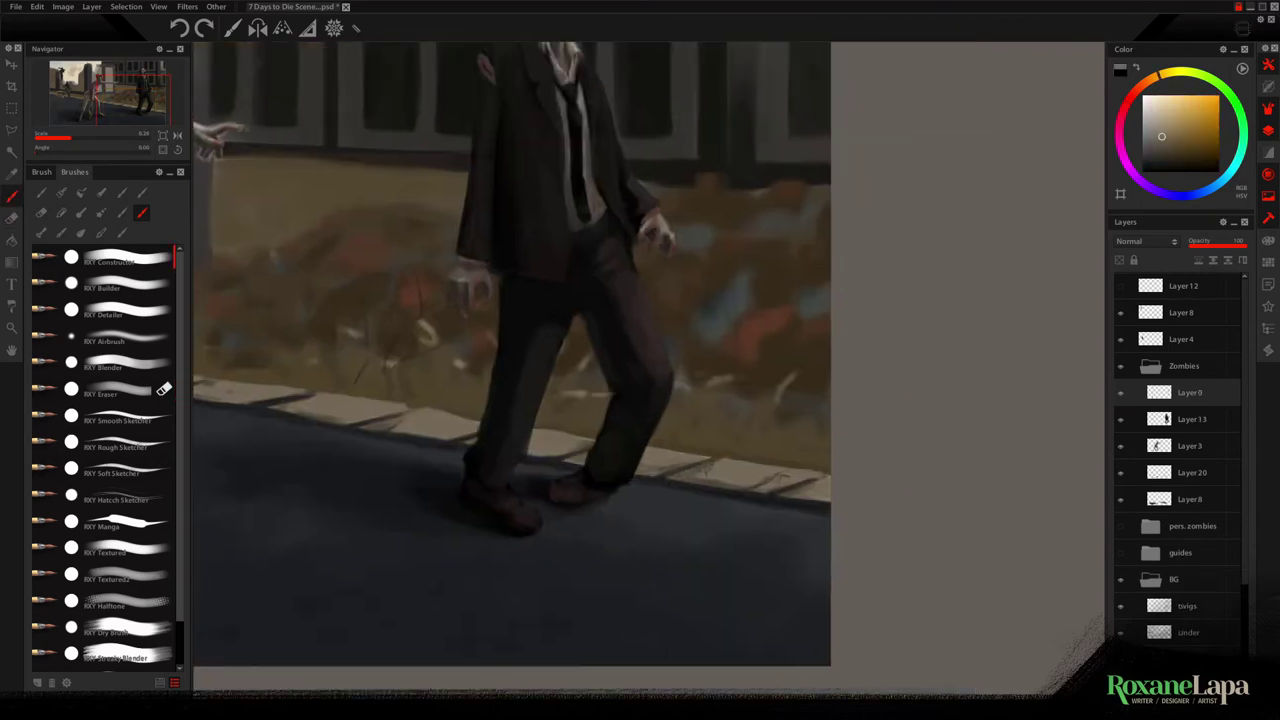
alt+click(557, 367)
alt+click(593, 400)
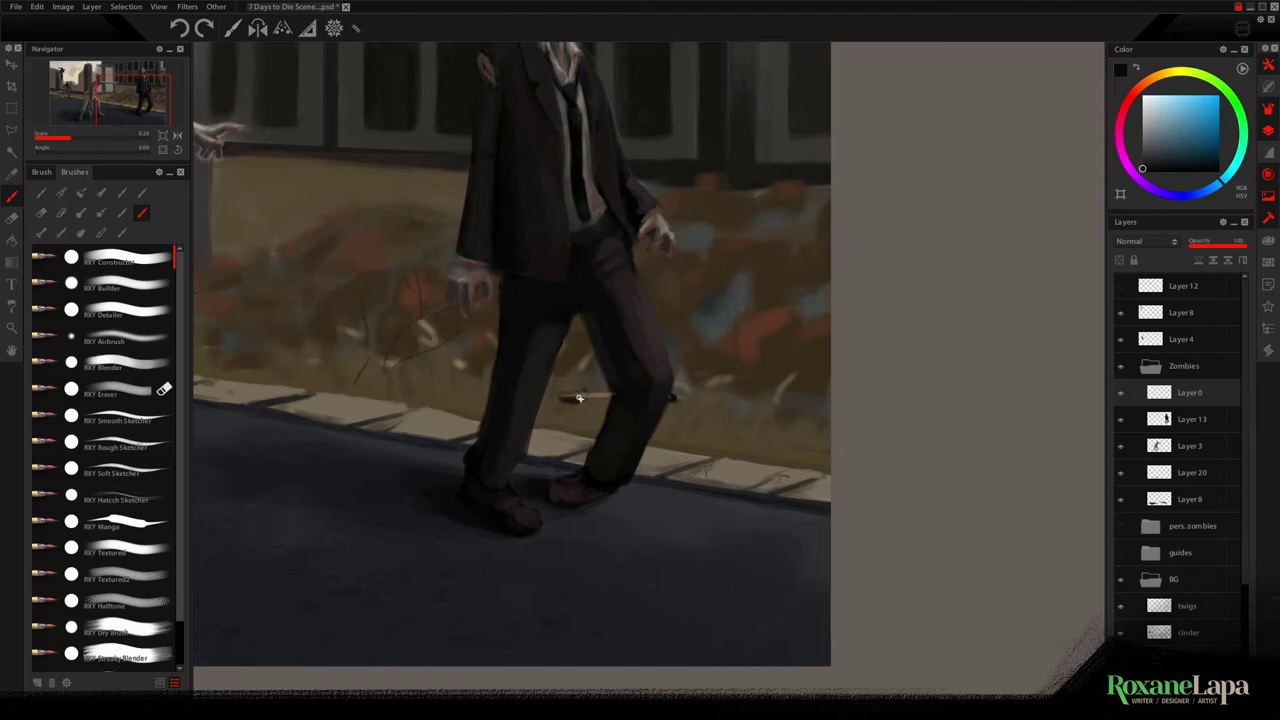
alt+click(590, 394)
key(e)
mouse_move(583, 398)
mouse_down()
mouse_move(640, 340)
mouse_move(654, 298)
mouse_up()
Detail the arrow with cyan fletching, a pale pinkish shaft and a bloodied tip
scroll(654, 298, up, 3)
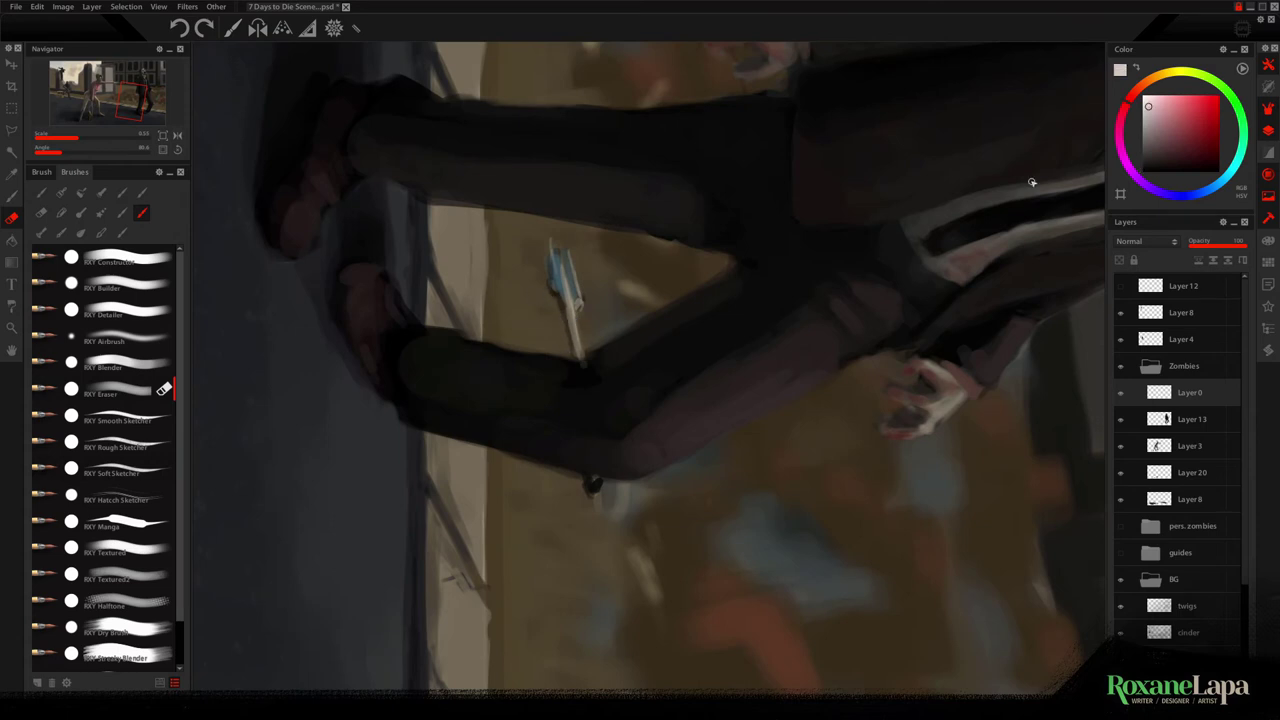
key(b)
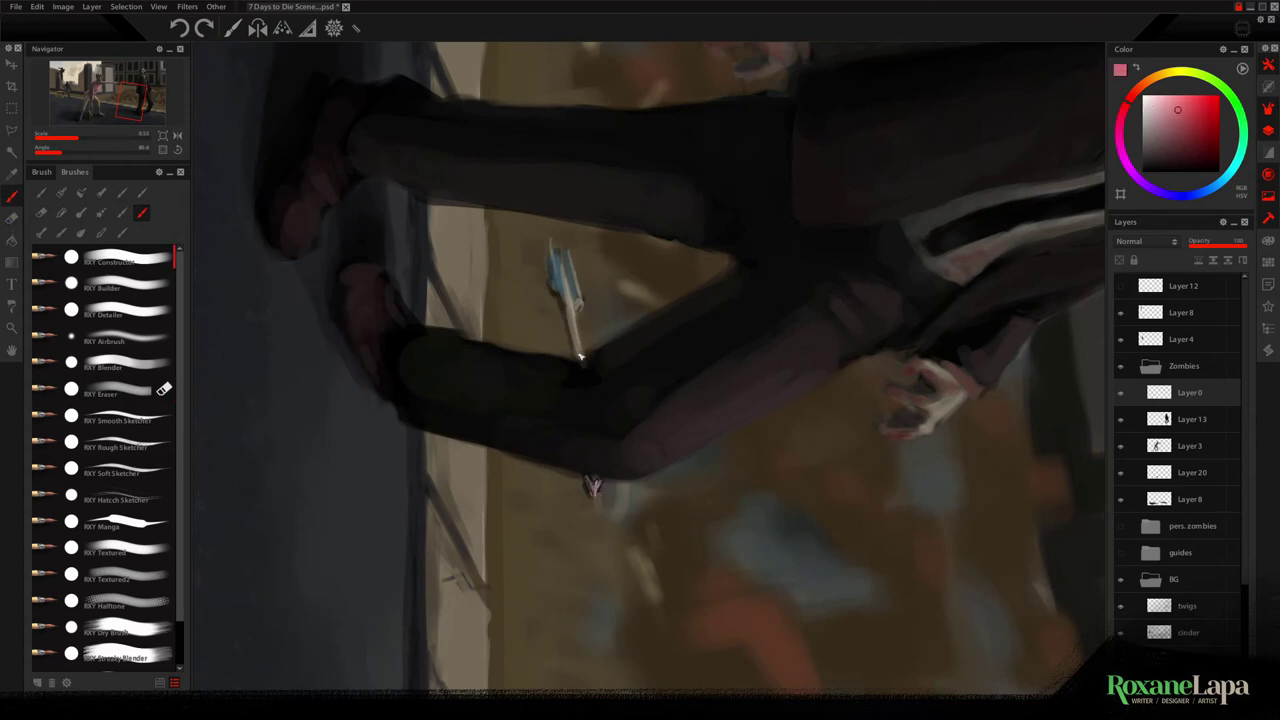
alt+click(576, 296)
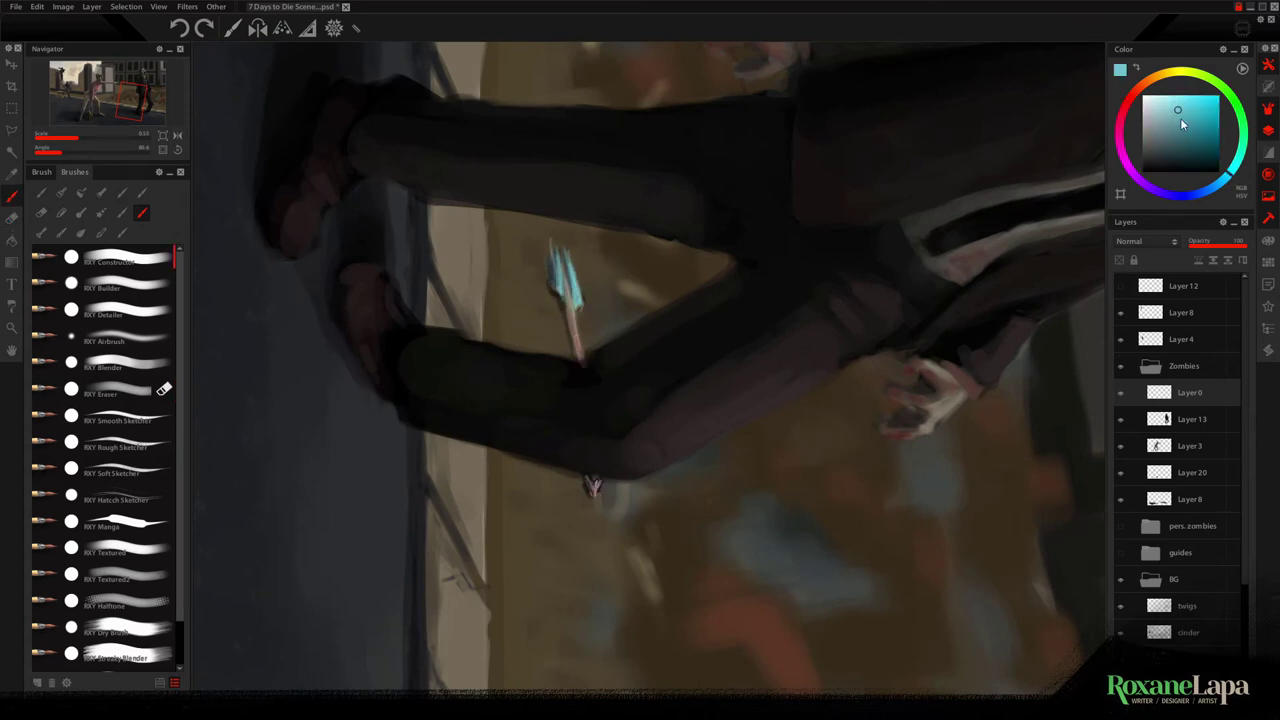
key(e)
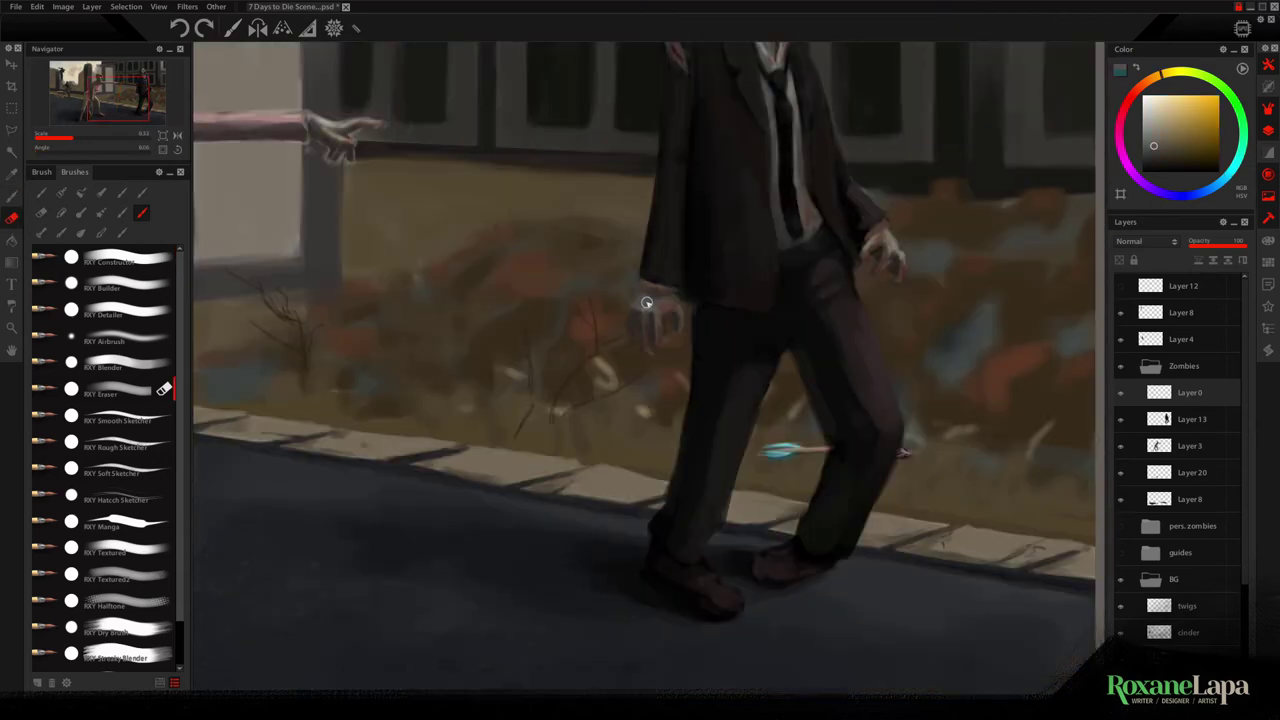
Paint a pale patch of exposed skin on the businessman's near lower leg and cut back the trouser on Layer 13
key(b)
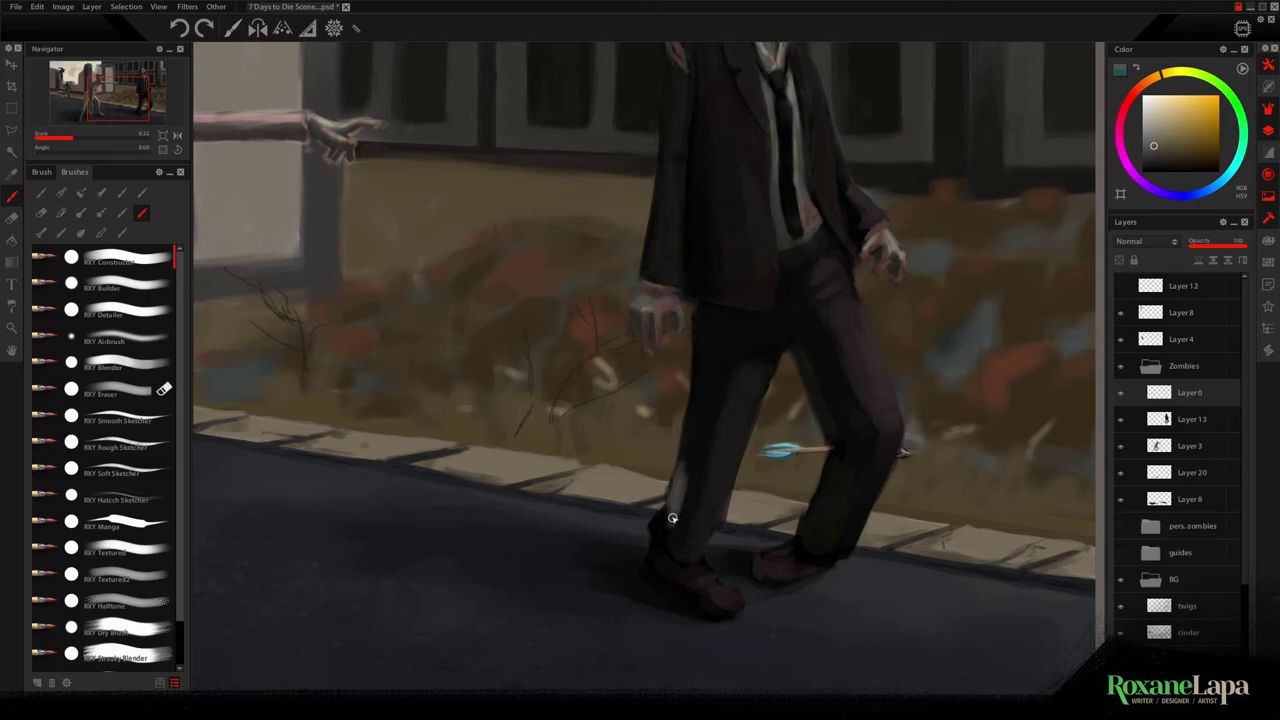
key(e)
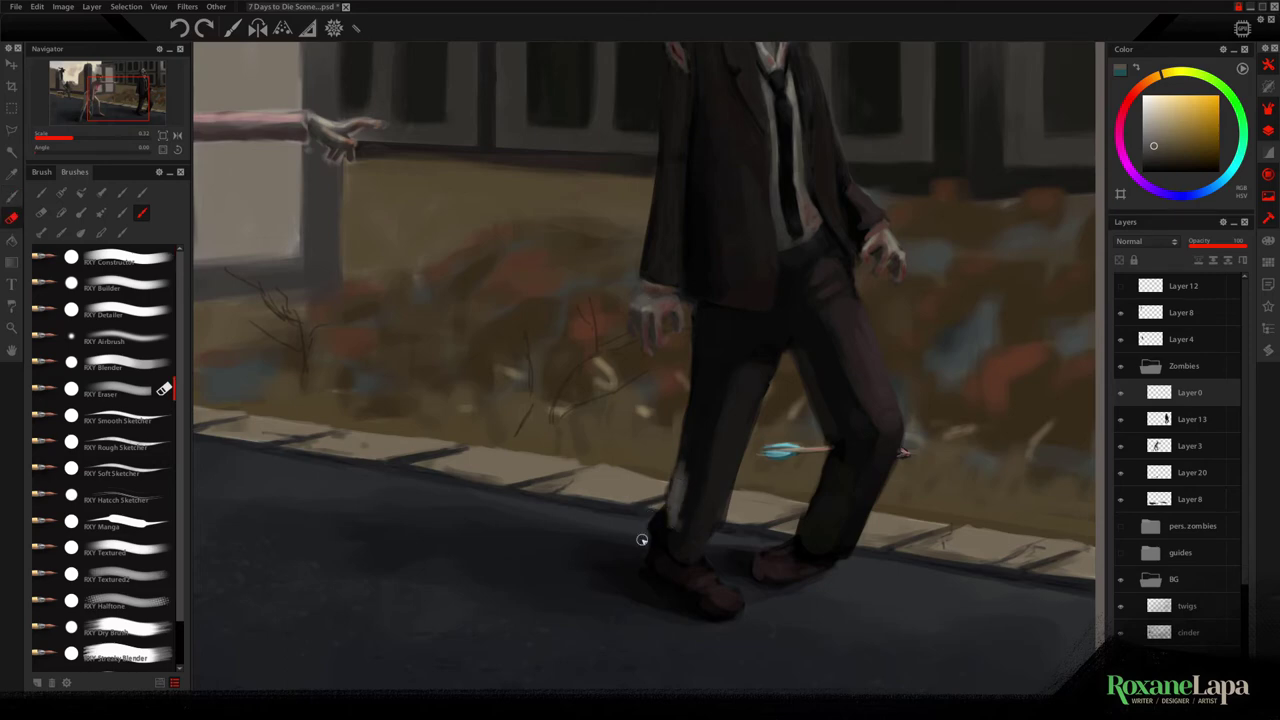
click(1175, 424)
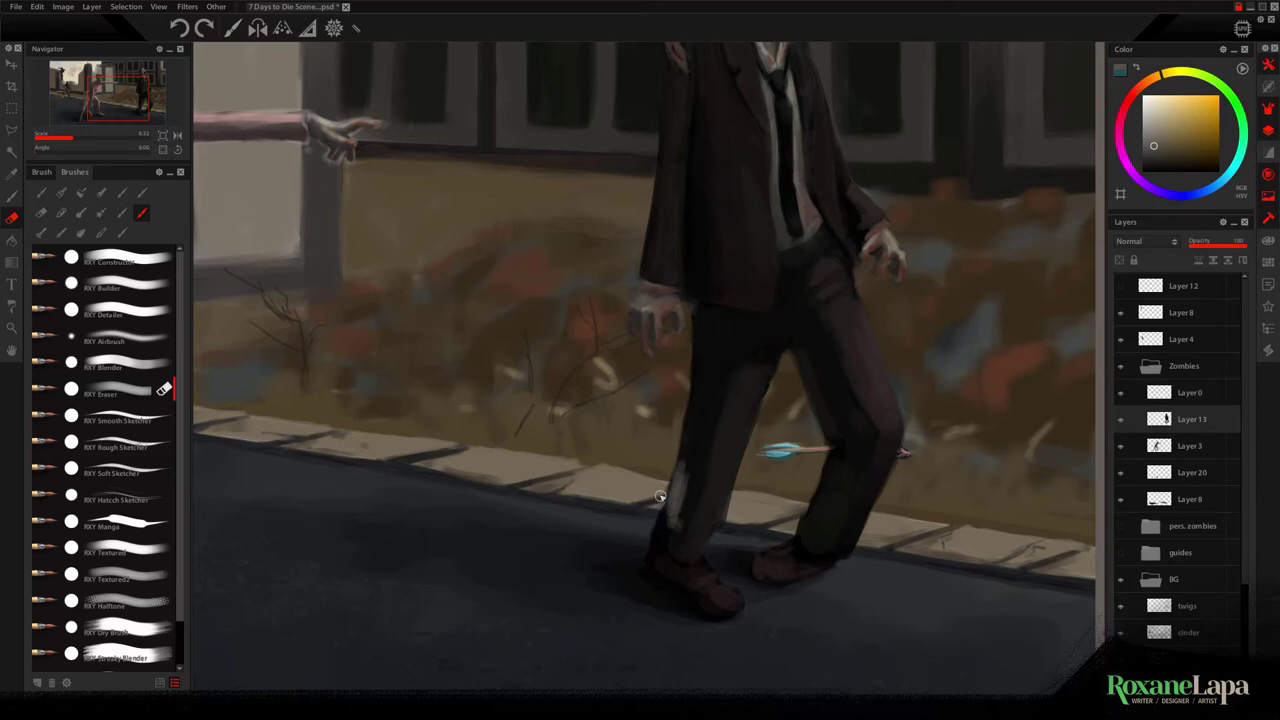
alt+click(668, 568)
mouse_move(668, 490)
mouse_down()
mouse_move(654, 546)
mouse_move(700, 555)
mouse_move(700, 525)
mouse_up()
alt+click(676, 500)
alt+click(700, 510)
key(e)
Merge the arrow layer into Layer 13 and paint the exposed calf with bloody, ragged trouser edges
click(1192, 393)
key(ctrl+e)
key(b)
alt+click(708, 577)
alt+click(674, 534)
mouse_move(674, 534)
mouse_down()
mouse_move(688, 520)
mouse_move(681, 454)
mouse_up()
alt+click(706, 574)
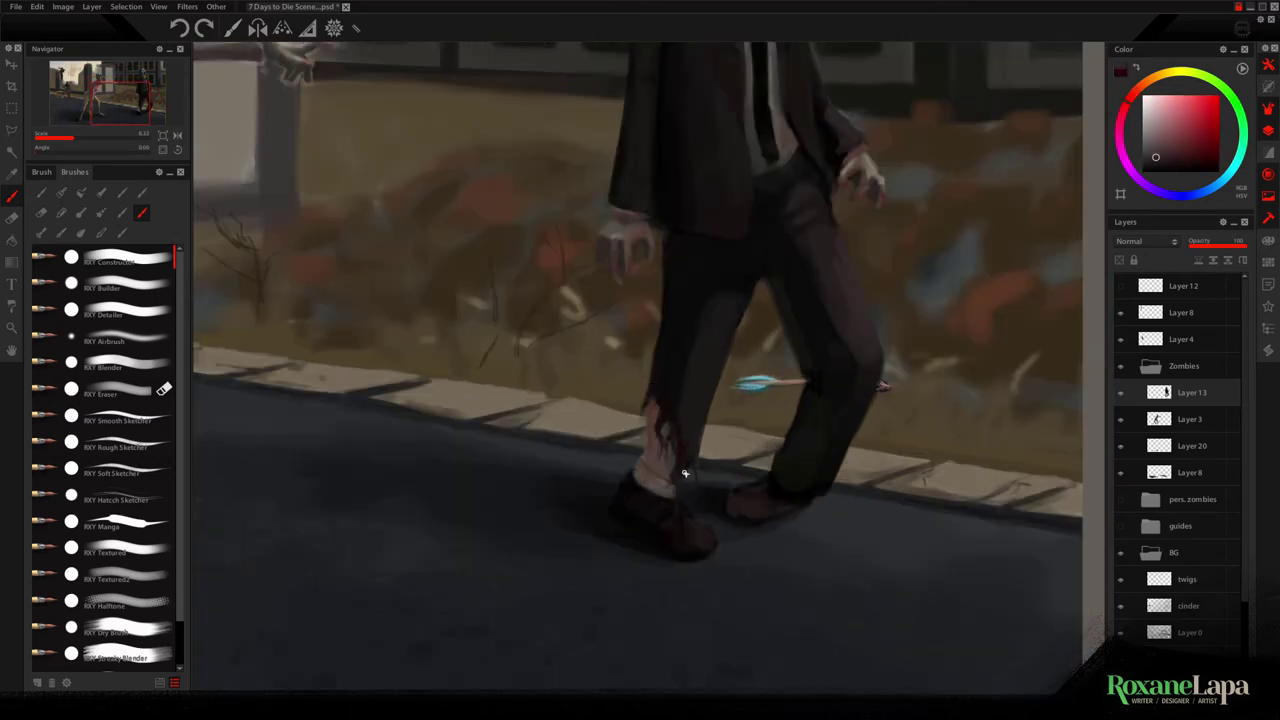
Refine the businessman's torn trouser leg with sampled colour and small erasing touch-ups
scroll(692, 476, down, 3)
scroll(626, 423, up, 4)
drag(626, 423, 712, 320)
alt+click(750, 325)
key(e)
key(b)
scroll(750, 355, down, 4)
Switch to Layer 3 and refine the outer edge of the woman's rear trouser leg with a sampled brown tone
drag(700, 365, 1057, 320)
click(1190, 419)
scroll(614, 396, up, 2)
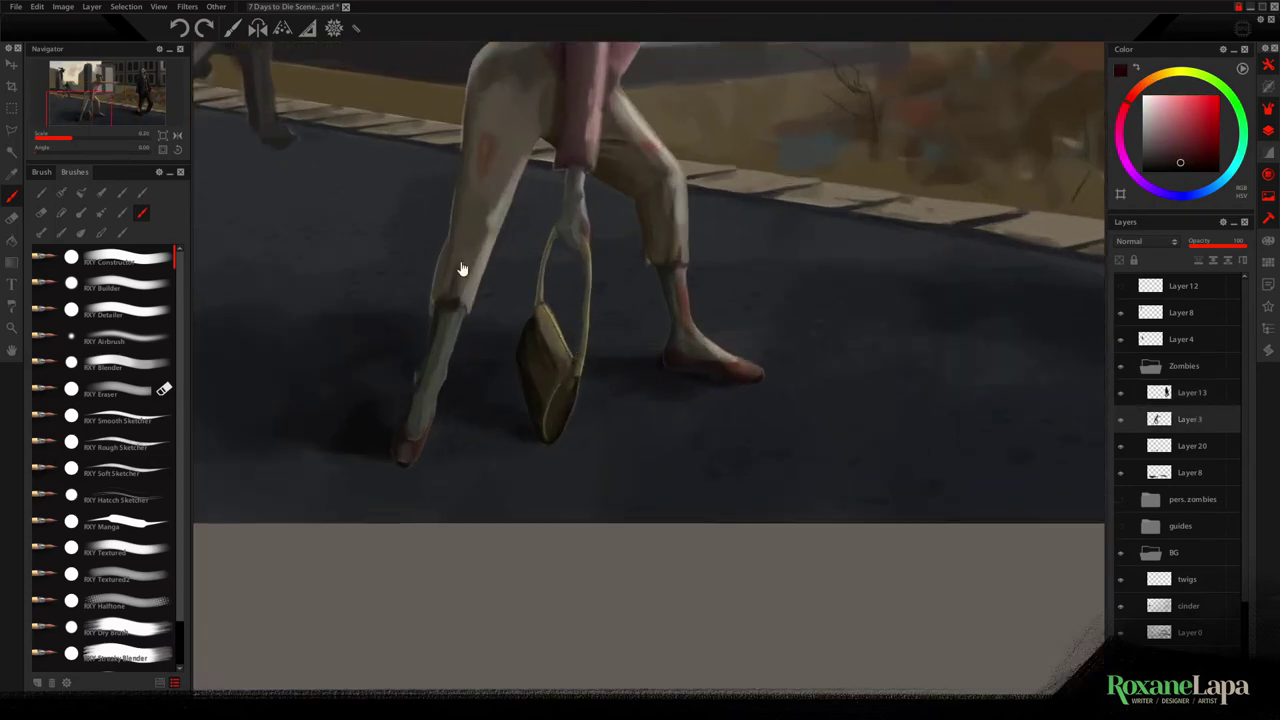
scroll(449, 260, down, 2)
scroll(489, 337, up, 2)
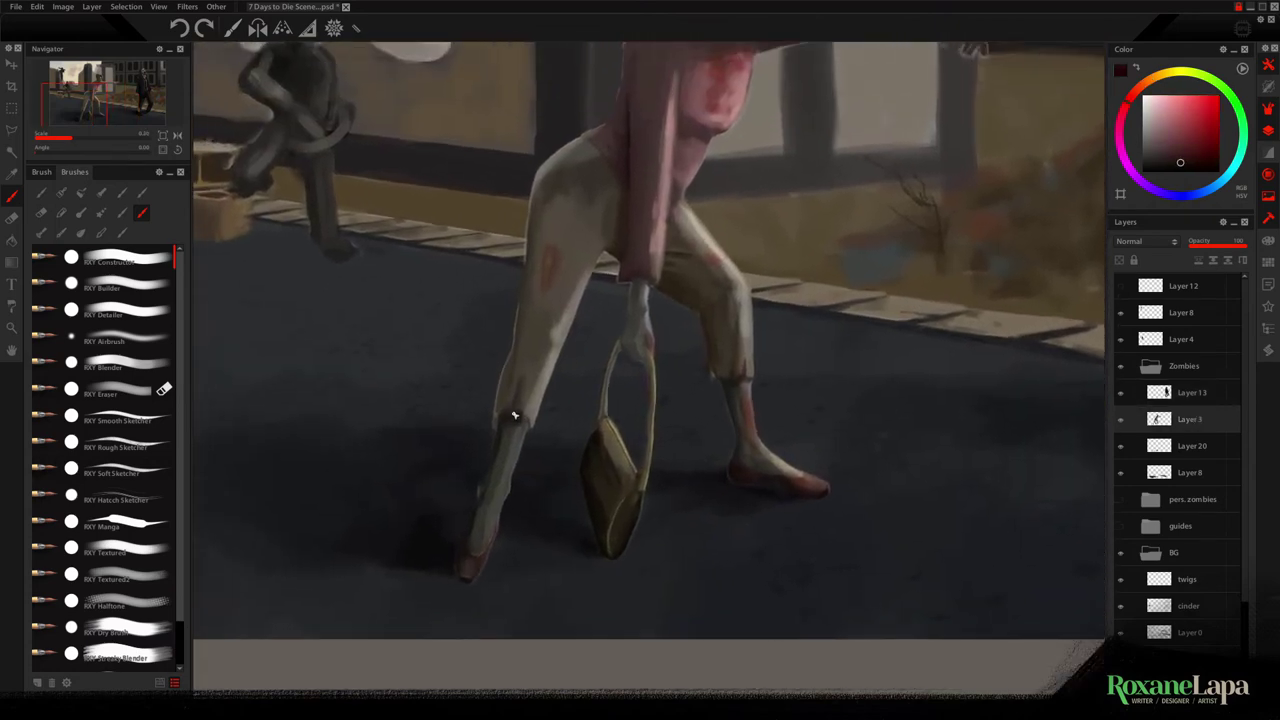
scroll(515, 420, up, 2)
alt+click(547, 256)
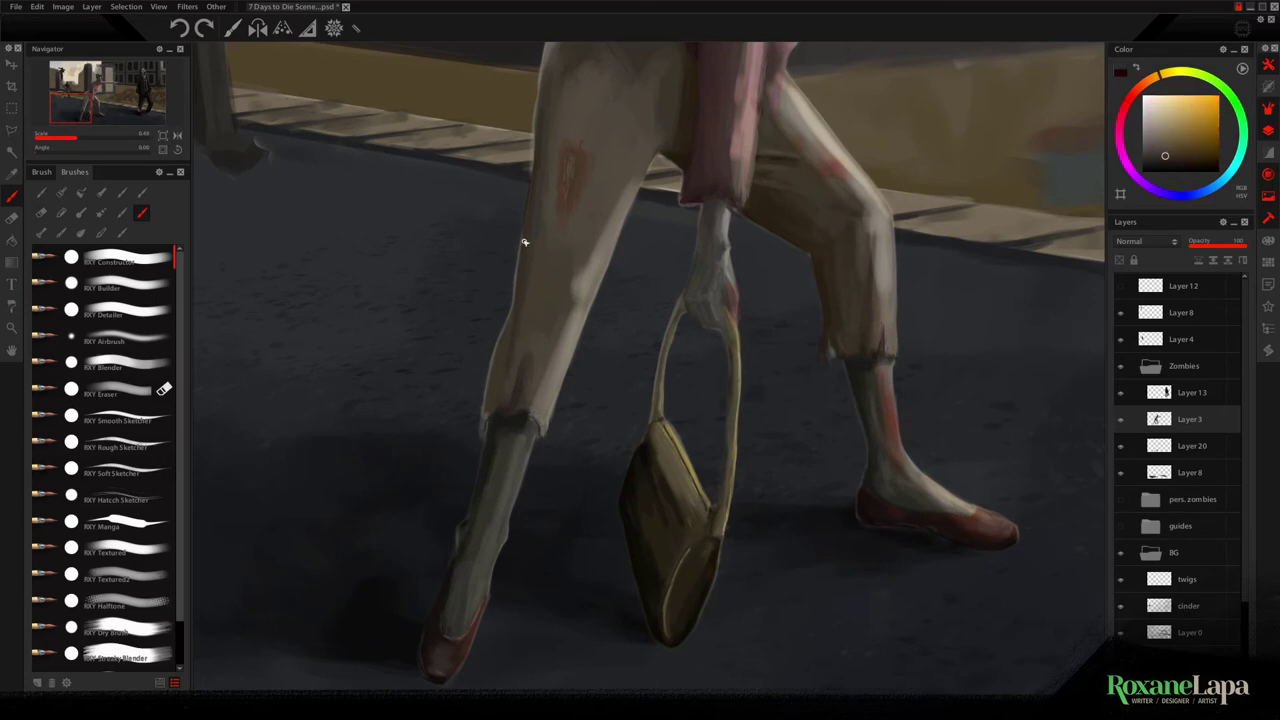
mouse_move(521, 258)
mouse_down()
mouse_move(491, 351)
mouse_move(468, 522)
mouse_up()
drag(586, 120, 500, 290)
Lock Layer 3's transparency and shade the woman's lower legs and trouser cuffs with sampled tones
key(/)
drag(740, 355, 806, 480)
drag(446, 581, 506, 251)
alt+click(506, 251)
alt+click(497, 377)
alt+click(574, 319)
drag(897, 260, 677, 280)
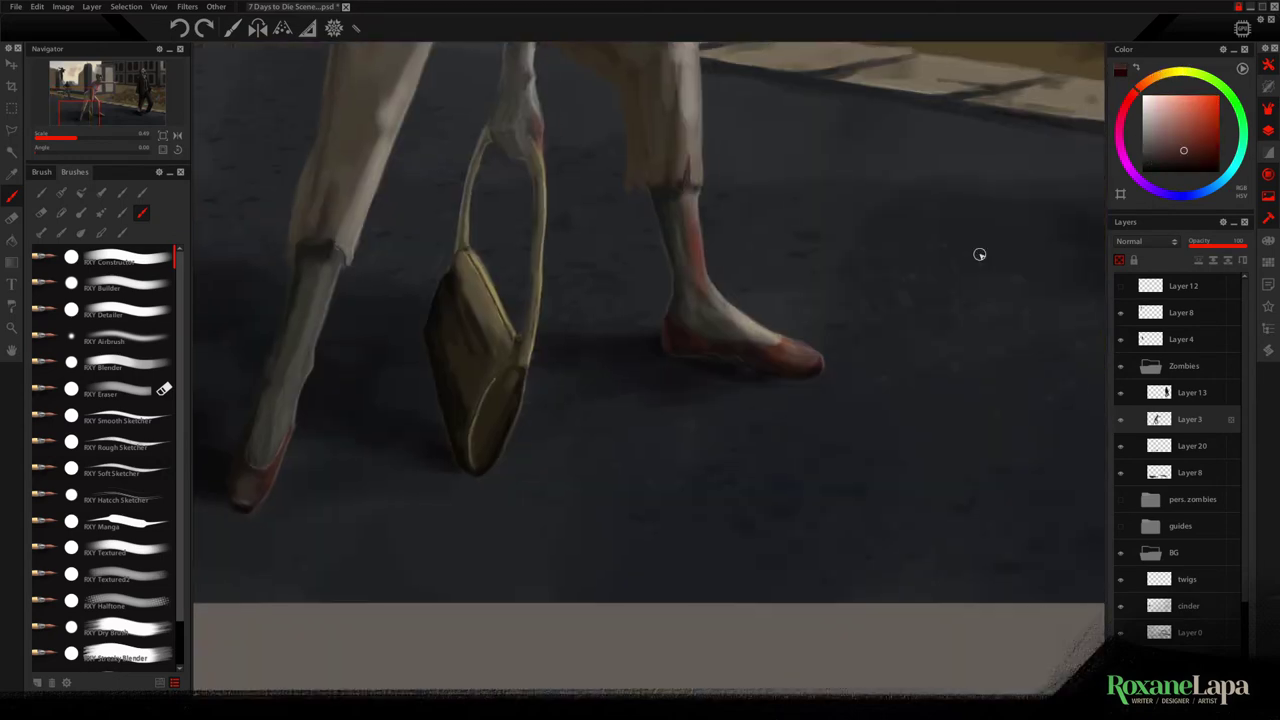
Deepen the shading on the woman's red shoes and handbag using sampled colours
alt+click(671, 302)
drag(444, 276, 545, 346)
alt+click(610, 500)
drag(612, 485, 586, 505)
drag(633, 363, 632, 295)
alt+click(786, 440)
Blend the shading of the woman's trousers and pink sweater with sampled tones
alt+click(583, 106)
mouse_move(583, 106)
mouse_down()
mouse_move(677, 406)
mouse_move(653, 614)
mouse_up()
alt+click(617, 387)
drag(810, 313, 635, 463)
alt+click(732, 142)
drag(760, 280, 668, 60)
alt+click(590, 230)
drag(566, 300, 602, 204)
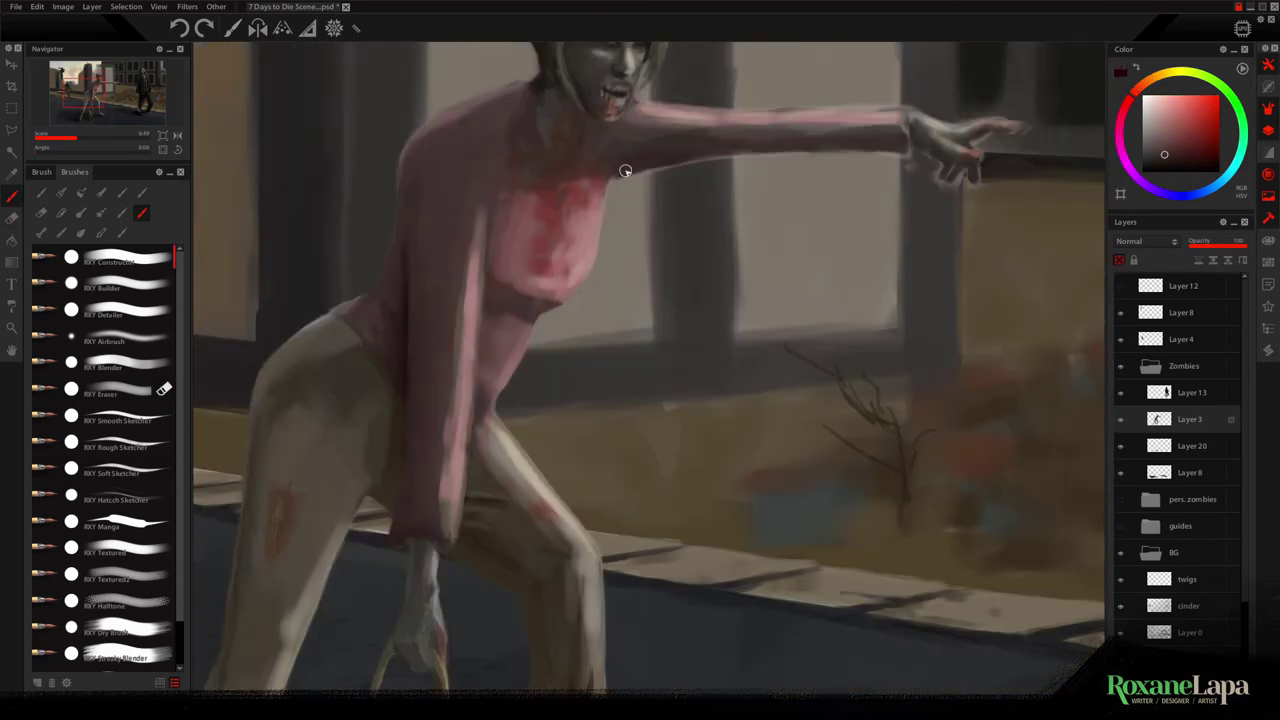
Shade the woman's outstretched sleeve and shoulder, then clean up her outline with painting and erasing
drag(680, 160, 826, 155)
alt+click(700, 115)
drag(520, 90, 420, 130)
drag(877, 208, 700, 394)
key(e)
key(b)
drag(720, 331, 666, 286)
key(e)
drag(650, 203, 672, 380)
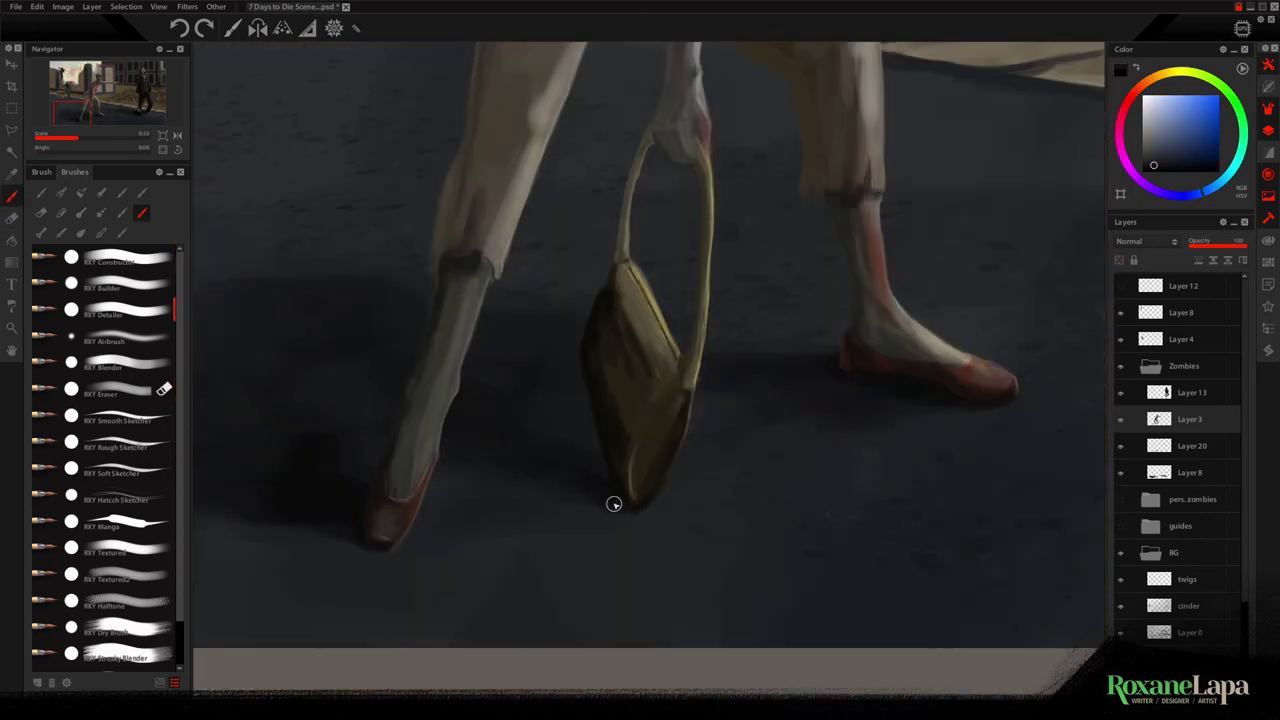
Tidy the bottom edge of the woman's handbag with sampled dark colours
alt+click(627, 497)
mouse_move(620, 505)
mouse_down()
mouse_move(546, 497)
mouse_move(537, 512)
mouse_up()
alt+click(598, 510)
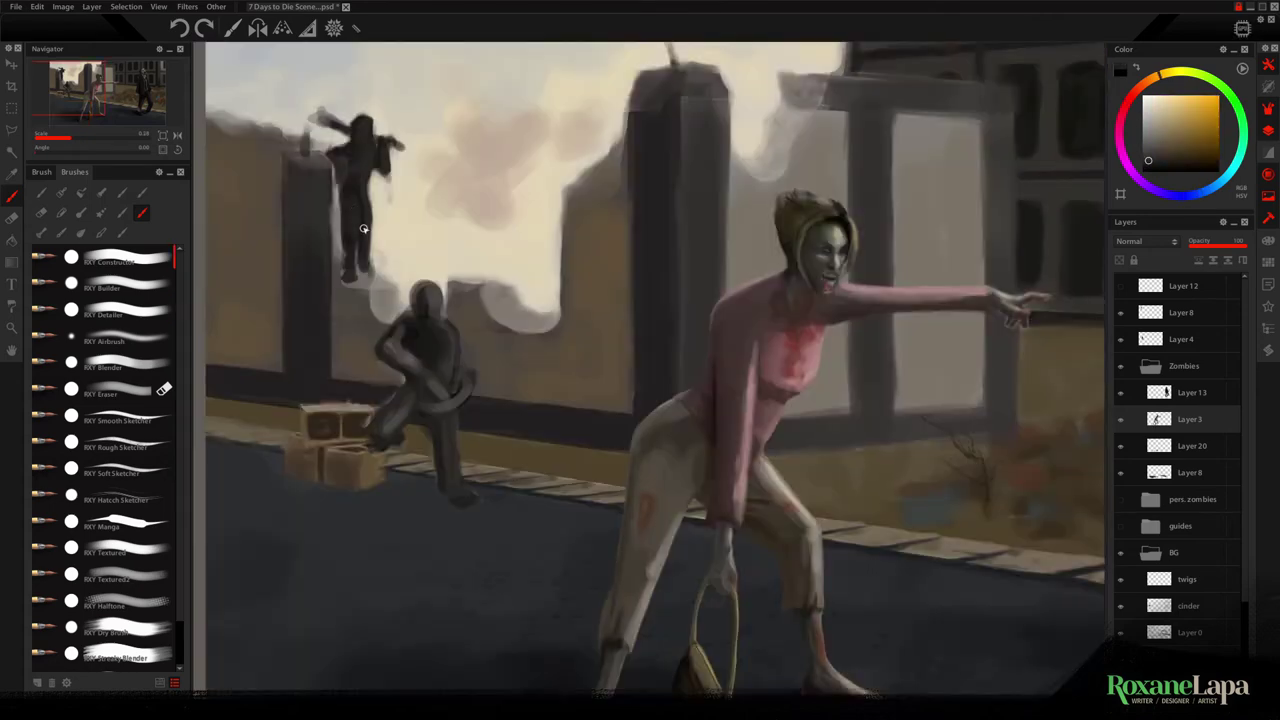
Reshape the legs and waist of the dark figure on the ruined wall on the upper Layer 8 with sampled tones
alt+click(353, 224)
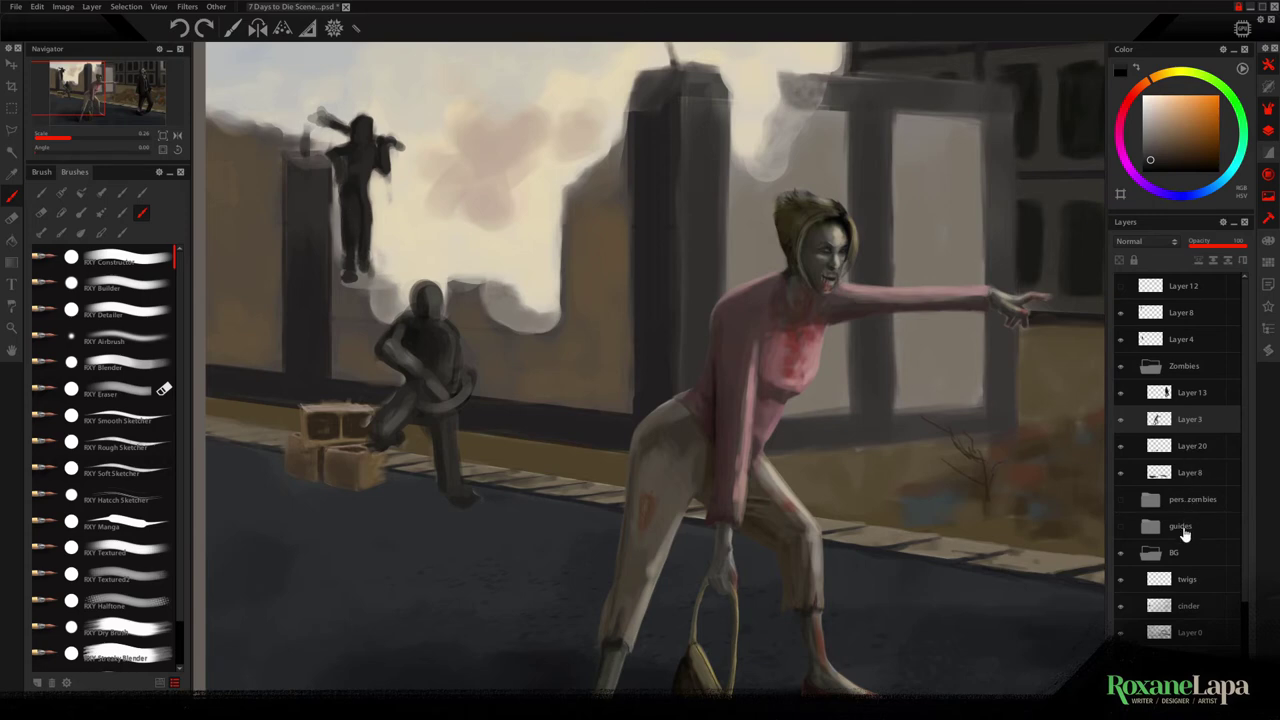
click(1182, 312)
alt+click(337, 230)
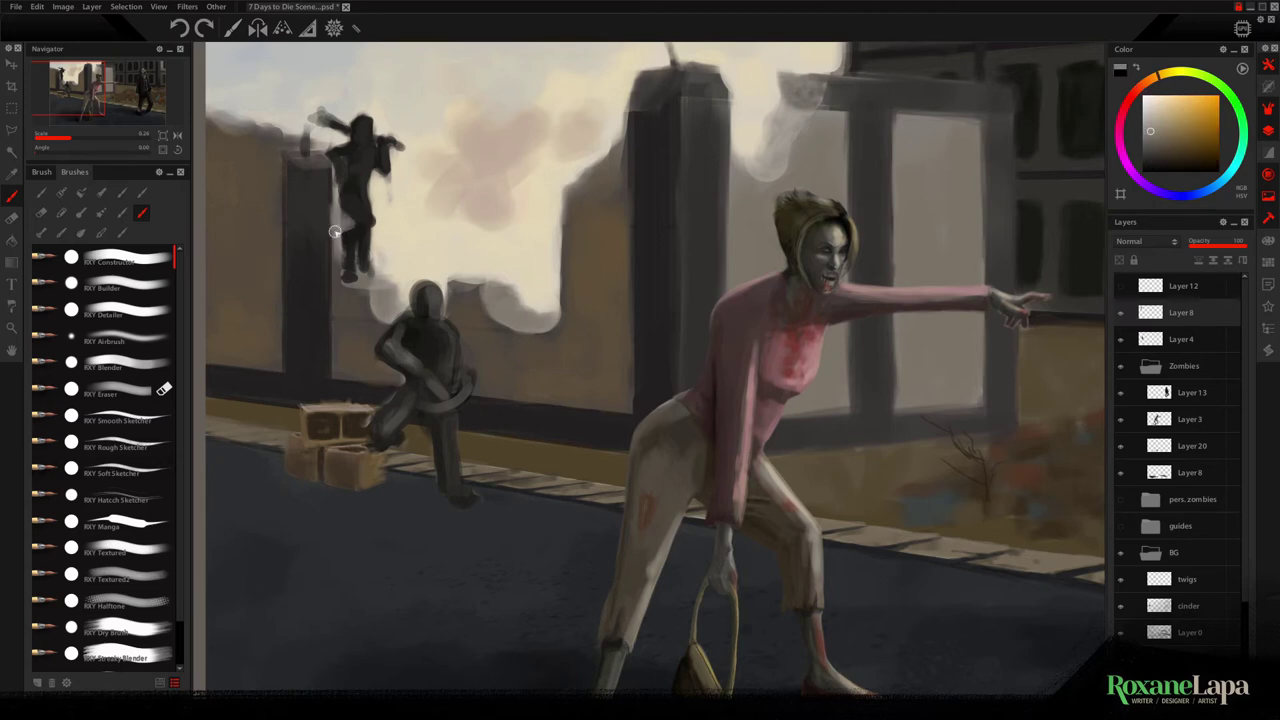
alt+click(350, 251)
alt+click(360, 286)
drag(356, 258, 350, 275)
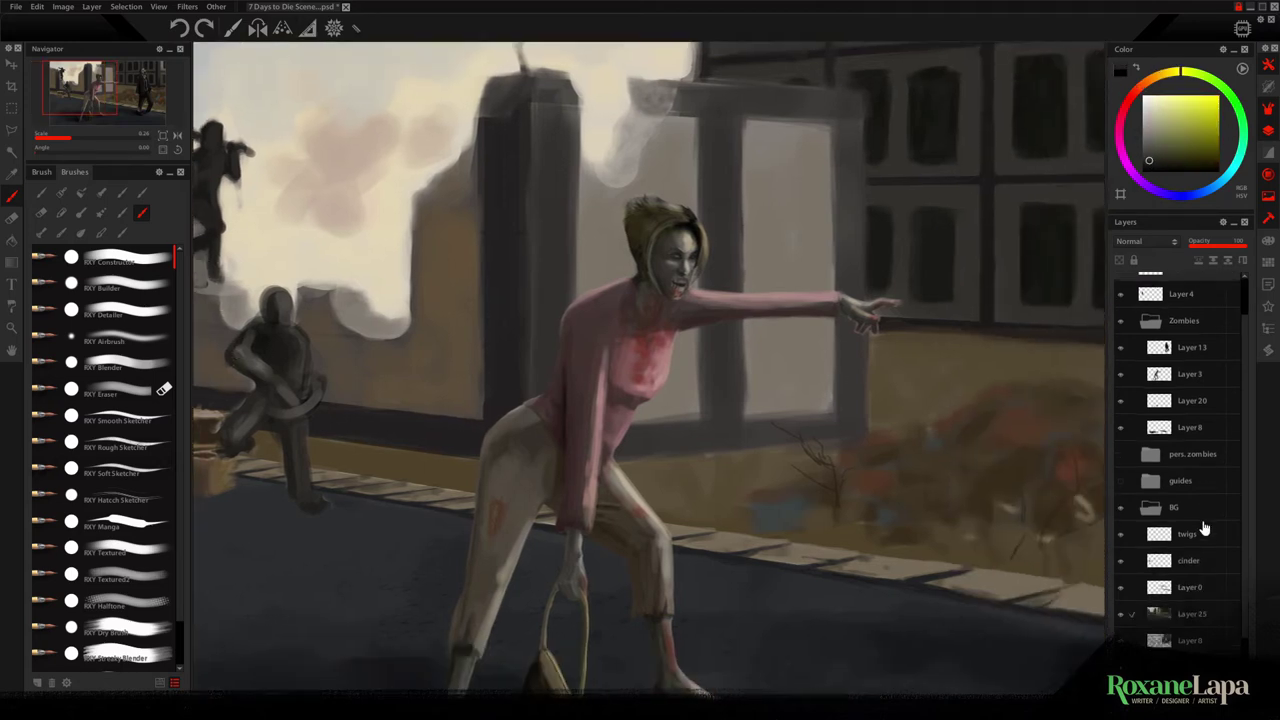
Set up a 2-point perspective guide and paint dark plank lines across the pale wall panels
click(308, 28)
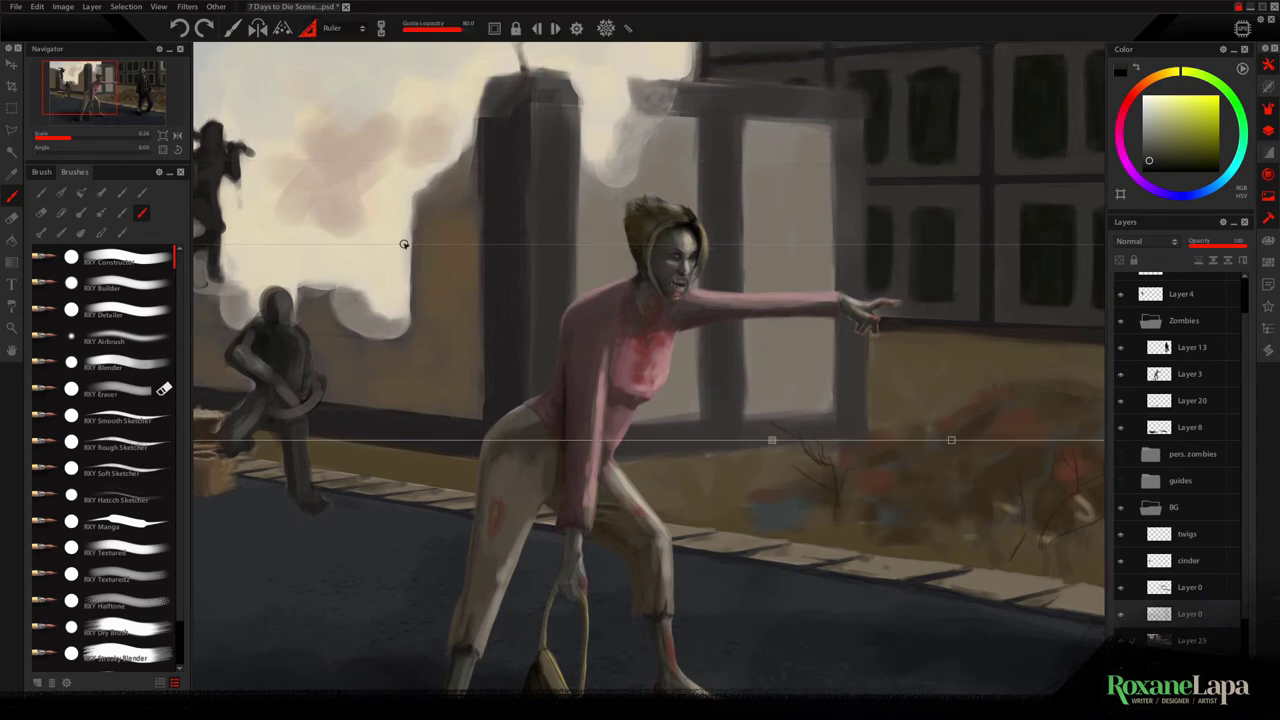
scroll(408, 248, down, 5)
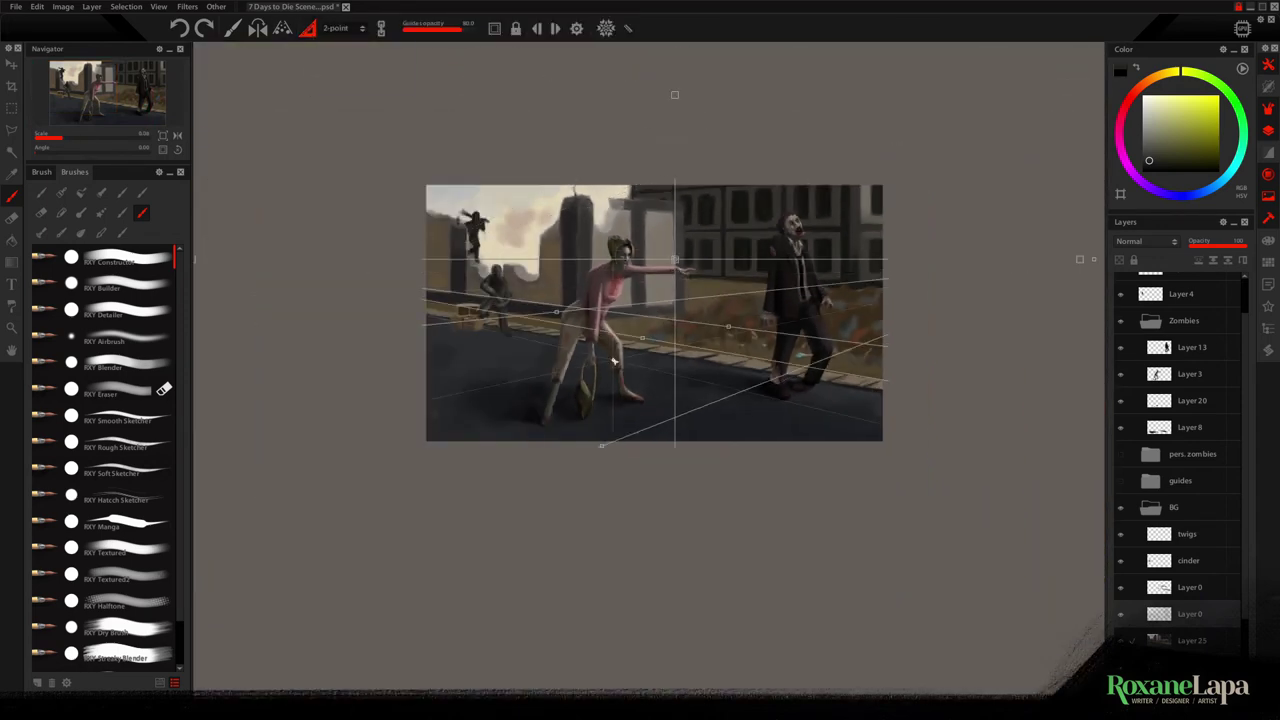
scroll(646, 343, up, 6)
alt+click(1000, 443)
scroll(573, 374, up, 2)
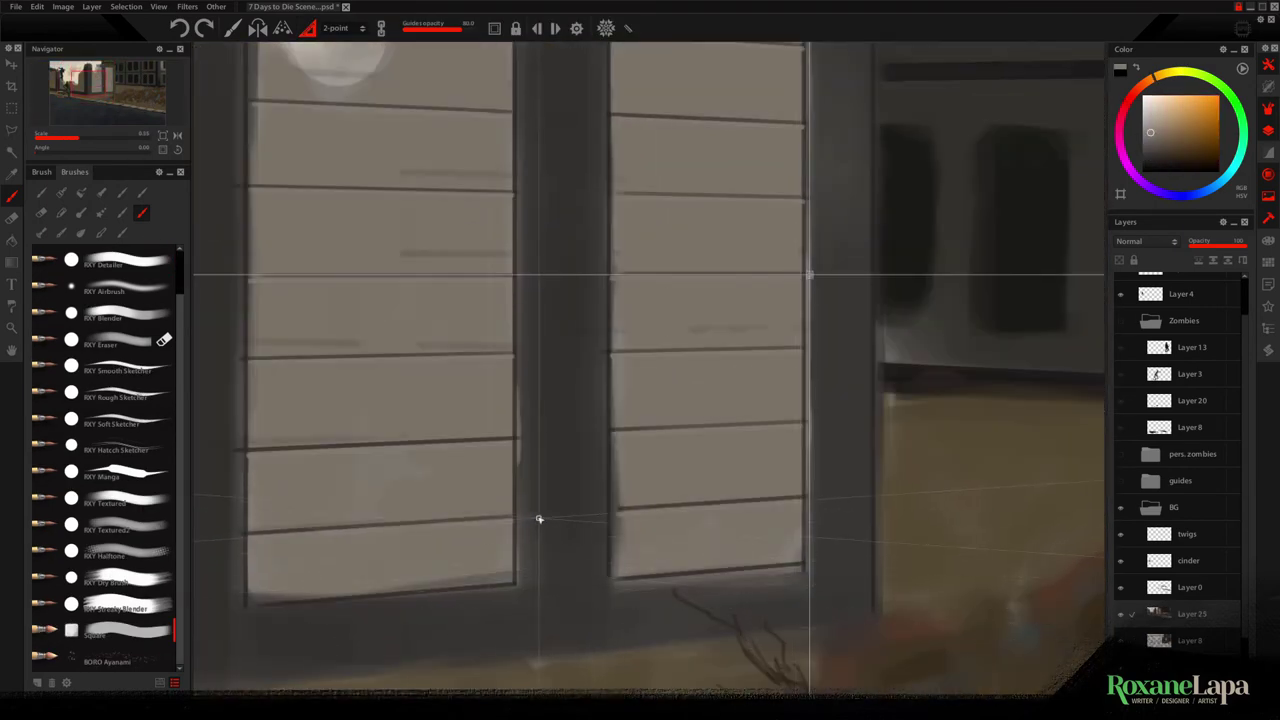
Texture the grey post between the wall panels on Layer 25 with square-brush strokes in sampled greys
alt+click(525, 514)
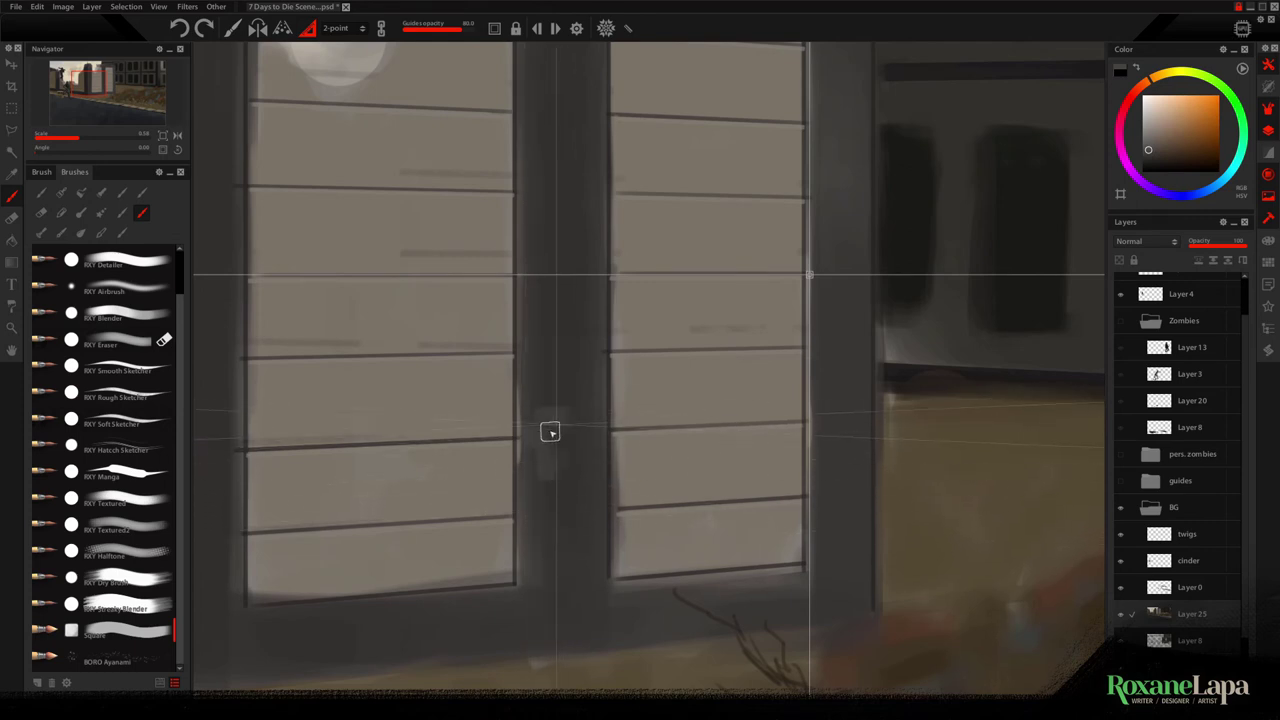
mouse_move(549, 429)
mouse_down()
mouse_move(547, 466)
mouse_move(566, 458)
mouse_move(540, 408)
mouse_up()
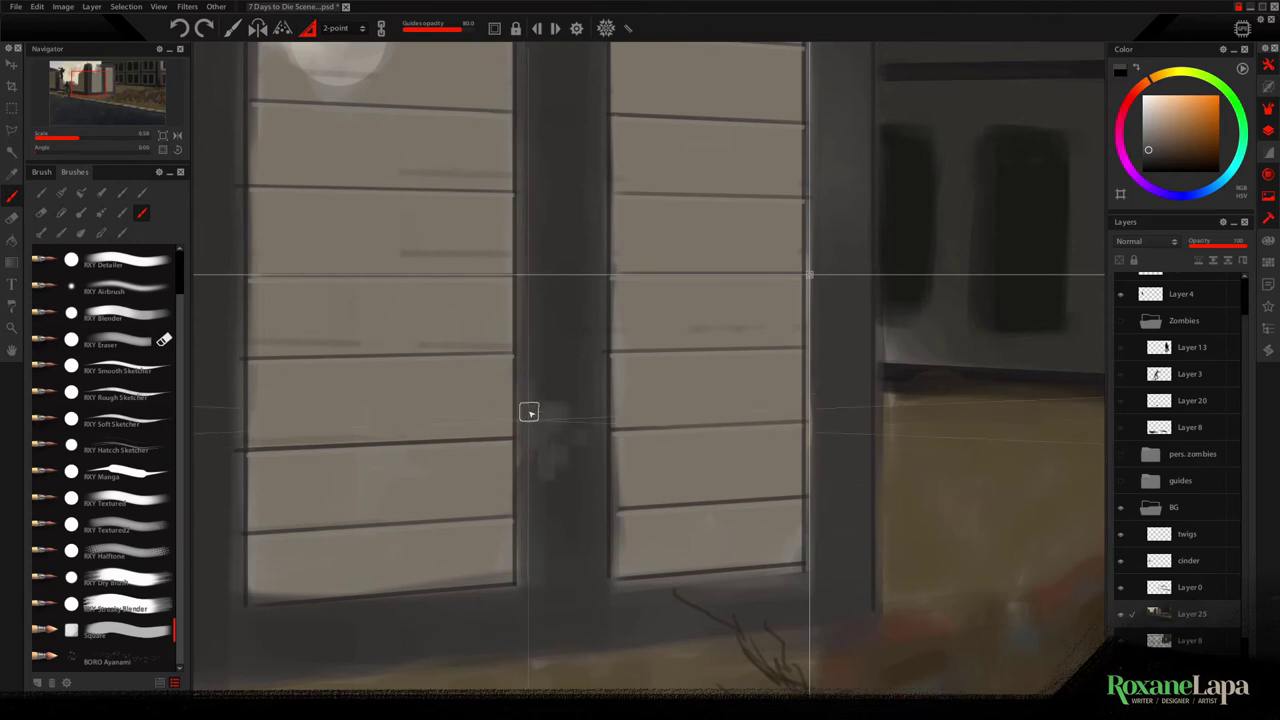
drag(571, 346, 549, 554)
alt+click(545, 312)
mouse_move(545, 312)
mouse_down()
mouse_move(531, 346)
mouse_move(525, 596)
mouse_up()
Extend the square-brush texture along the wall's remaining grey posts and beams, following the perspective guide
drag(609, 179, 614, 499)
drag(857, 283, 769, 246)
drag(763, 600, 700, 249)
drag(700, 500, 1013, 373)
drag(403, 150, 623, 656)
alt+click(623, 217)
drag(230, 434, 480, 200)
drag(960, 180, 300, 345)
Add short horizontal grain strokes to the wall's planks in sampled tones and turn off the perspective guide
alt+click(646, 217)
drag(654, 534, 667, 320)
drag(352, 600, 478, 600)
drag(236, 465, 334, 465)
drag(264, 369, 336, 369)
mouse_move(478, 286)
mouse_down()
mouse_move(374, 286)
mouse_move(900, 289)
mouse_up()
alt+click(346, 289)
mouse_move(628, 130)
mouse_down()
mouse_move(293, 373)
mouse_move(597, 360)
mouse_up()
key(p)
scroll(597, 360, down, 5)
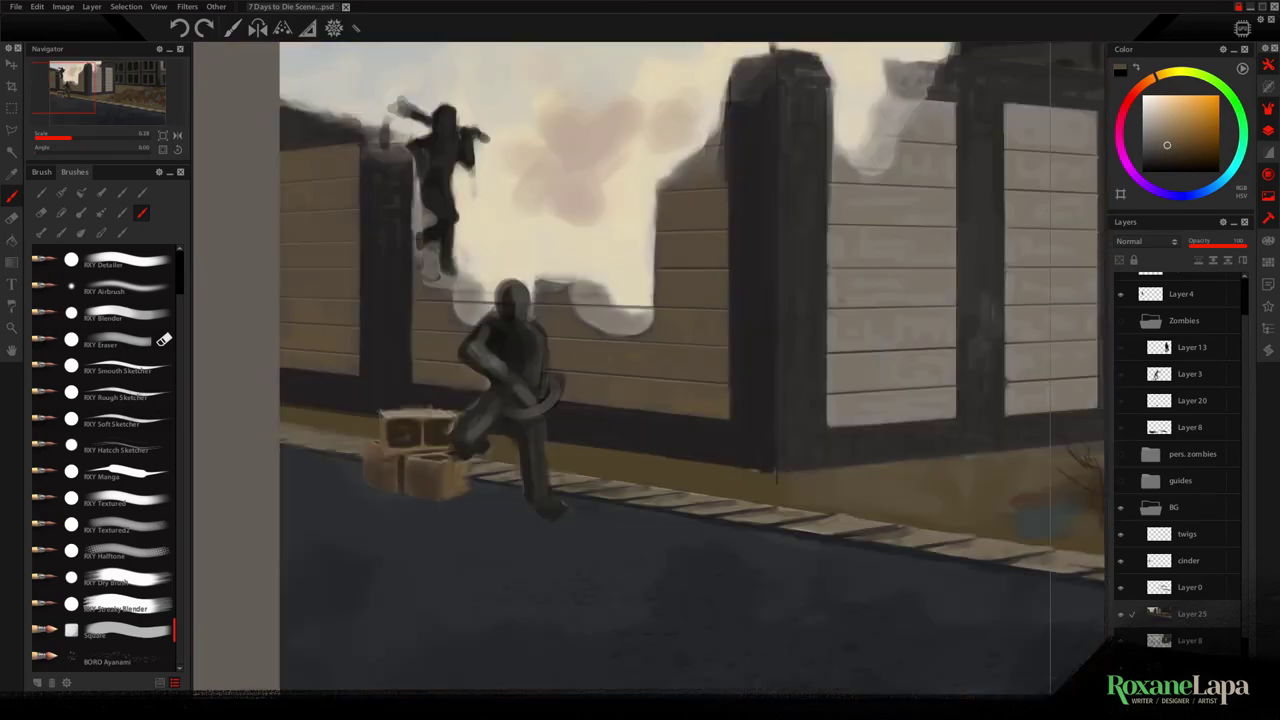
Paint warm wood tones on the wall panels, with broken brown masonry edges and bent metal rods on the ruined tops
scroll(689, 449, up, 5)
alt+click(689, 449)
drag(689, 449, 840, 480)
alt+click(499, 560)
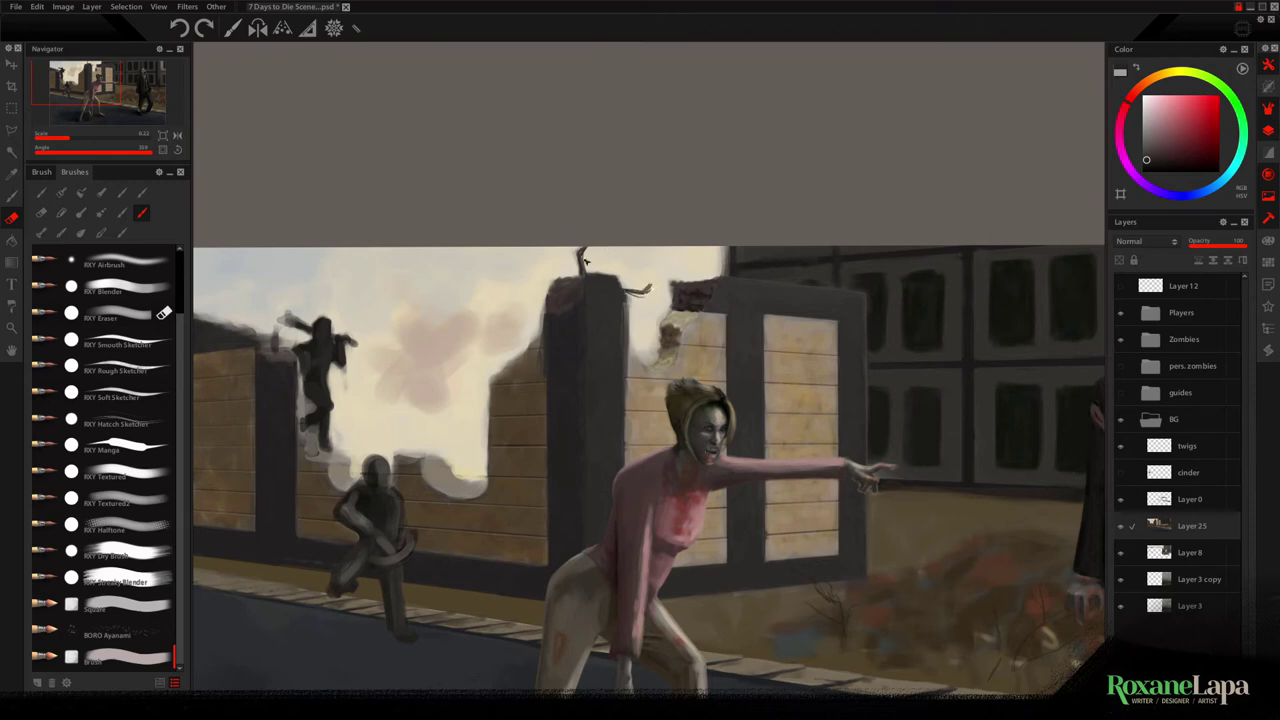
Paint sky over the rod atop the wall post, detail the broken beam and panels, and merge the new layer into Layer 25
alt+click(576, 256)
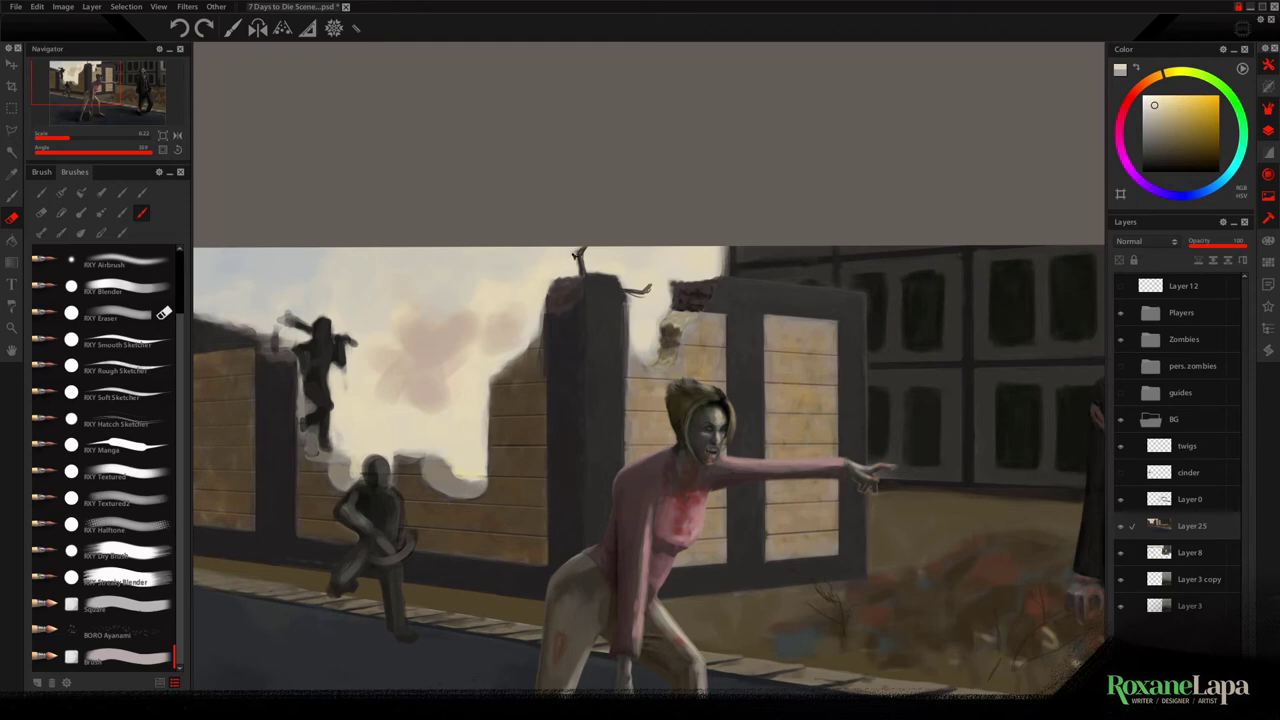
alt+click(580, 252)
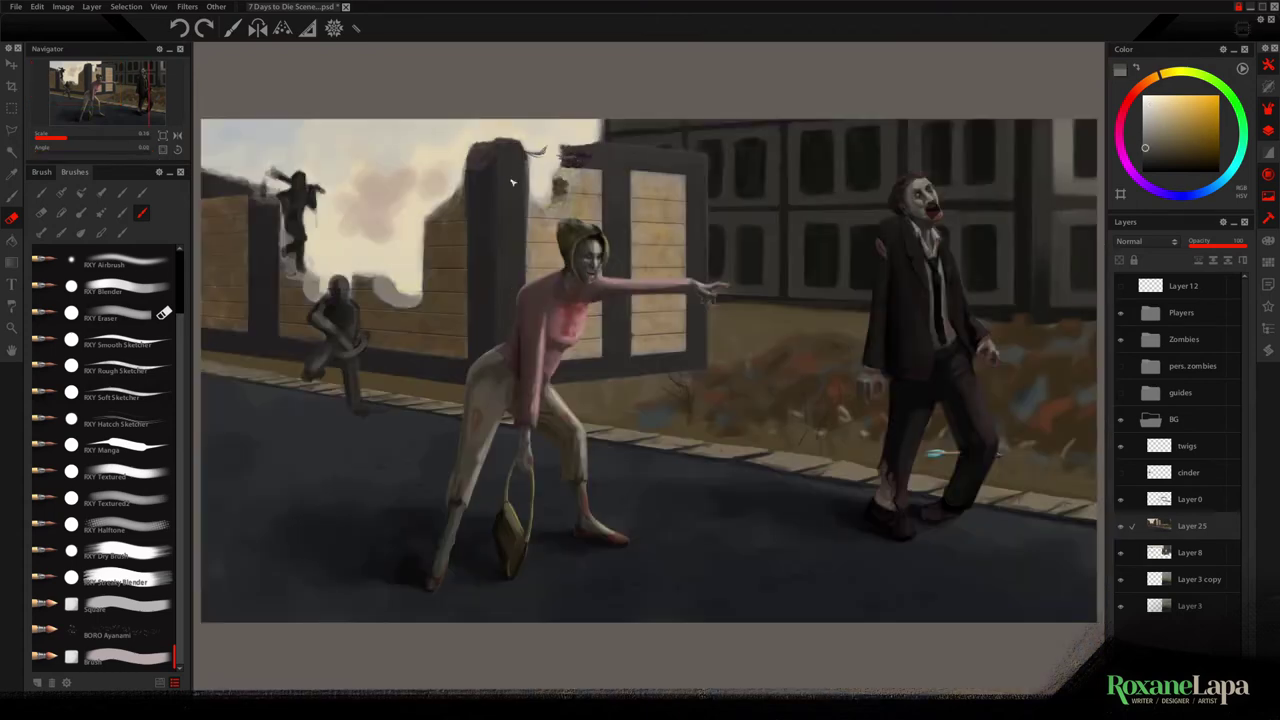
alt+click(573, 157)
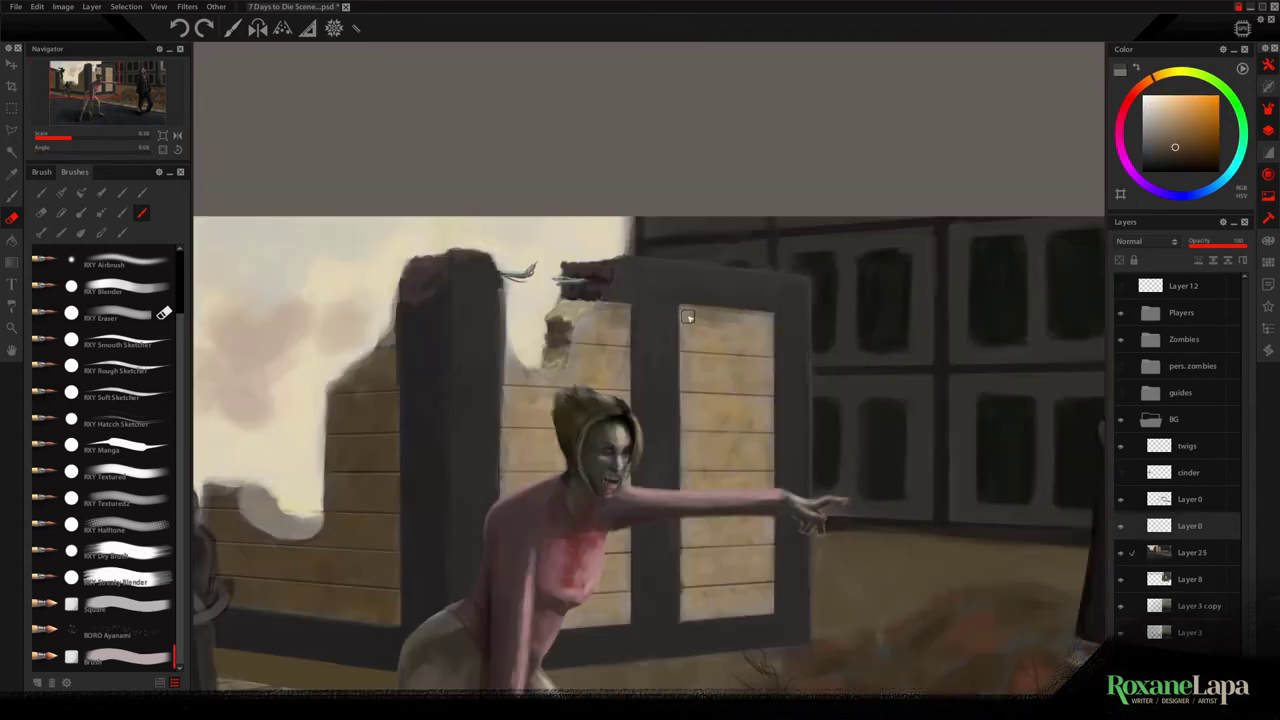
alt+click(606, 337)
key(ctrl+e)
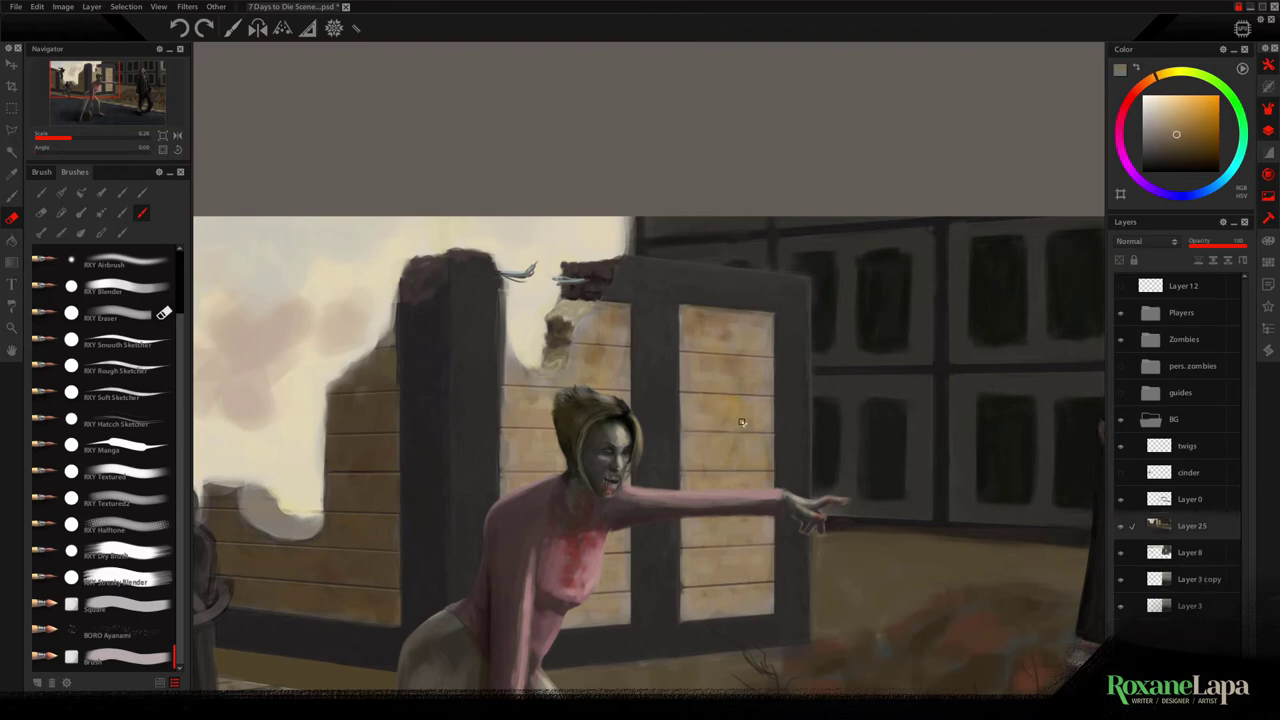
Touch up the lower edge of the ruined wall's wooden panel with a sampled tone
alt+click(682, 617)
drag(684, 596, 684, 618)
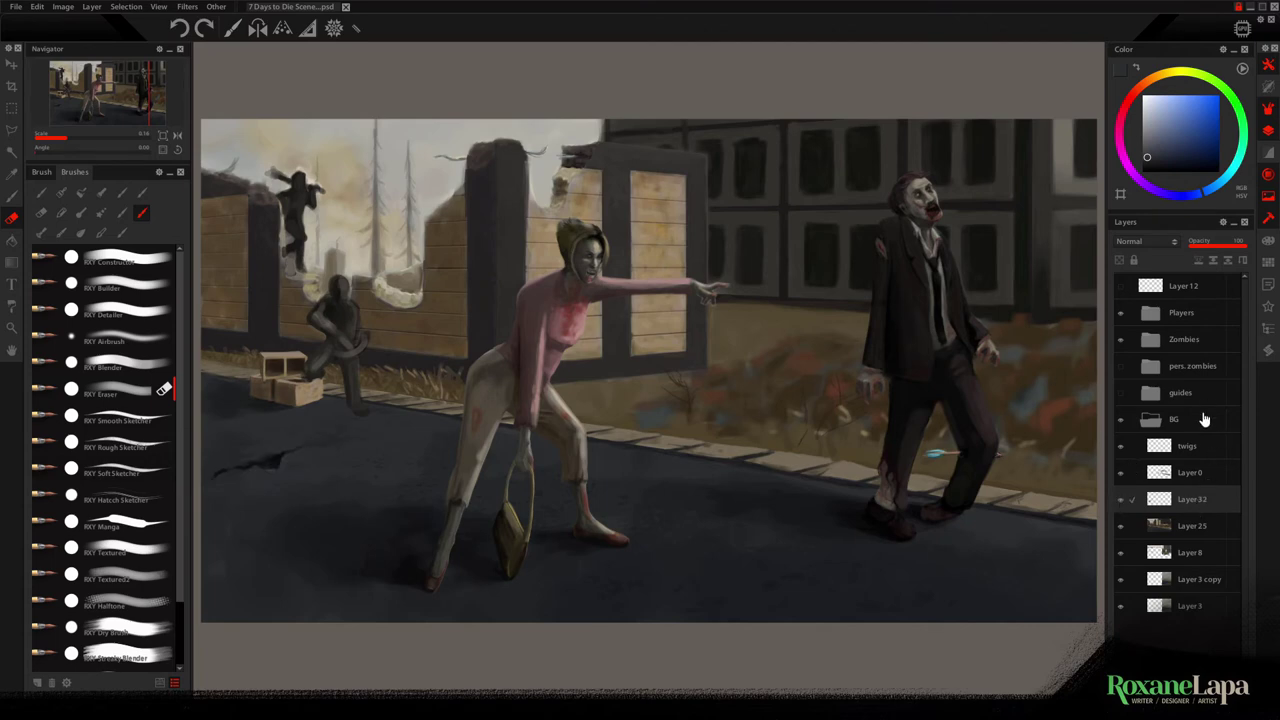
Select Layer 25 and turn on the 2-point perspective guide, checking its vanishing points against the building
click(1188, 530)
drag(880, 316, 698, 376)
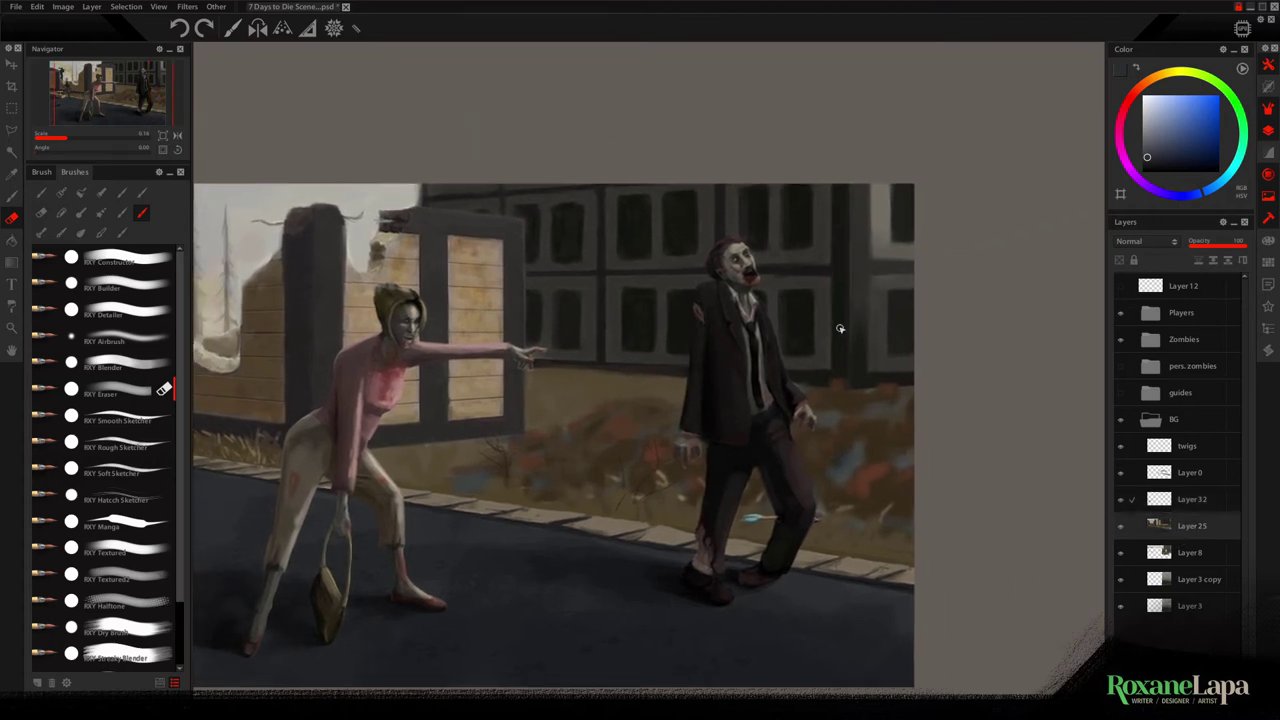
click(308, 29)
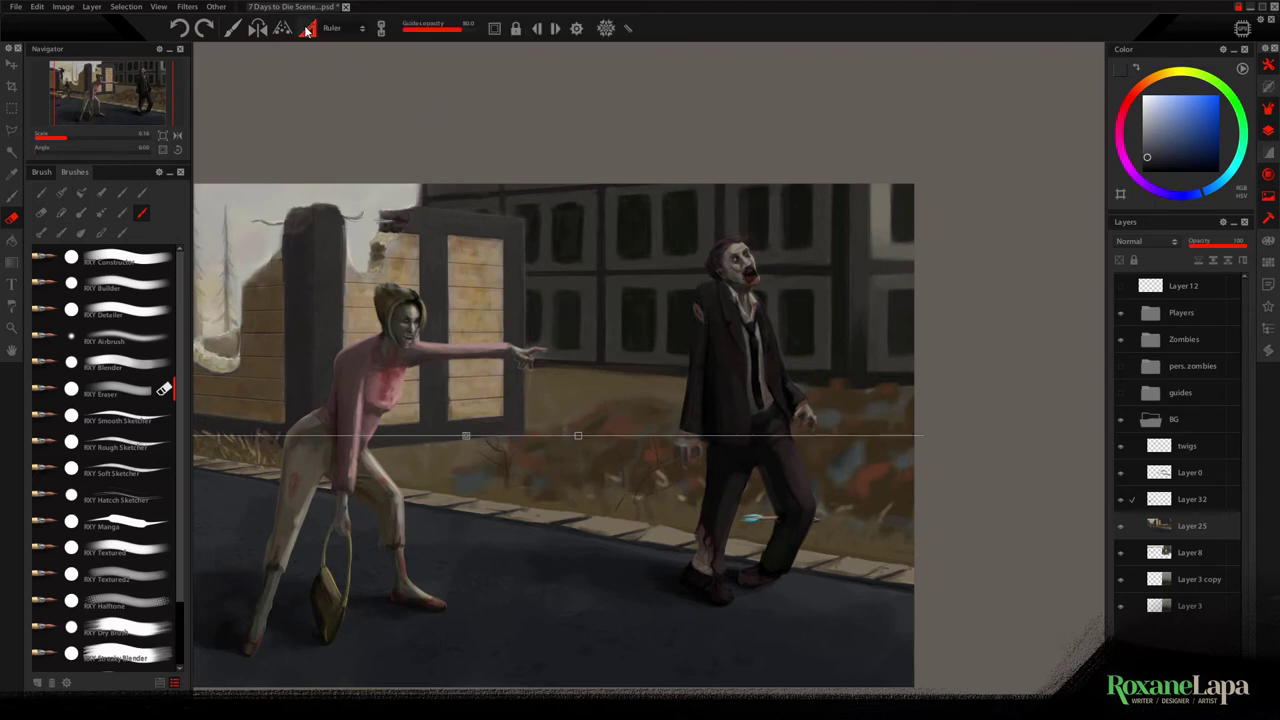
click(362, 29)
scroll(591, 309, down, 5)
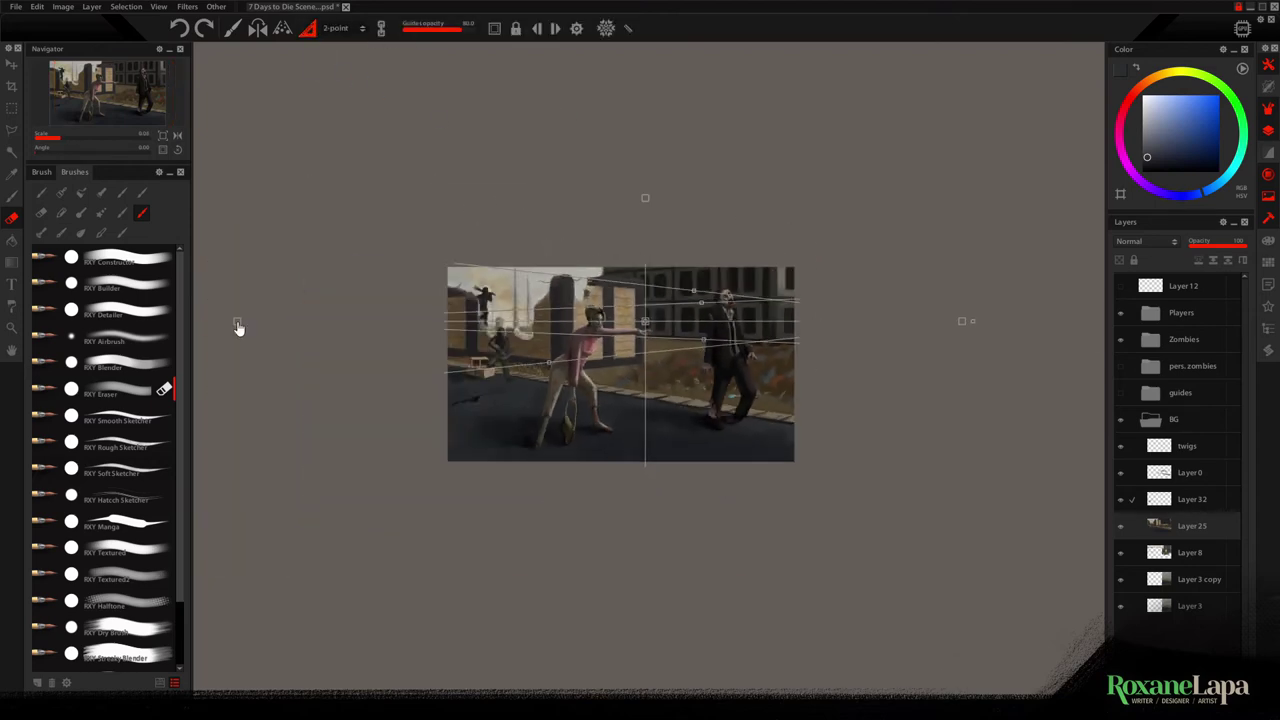
scroll(695, 297, up, 5)
scroll(700, 206, down, 1)
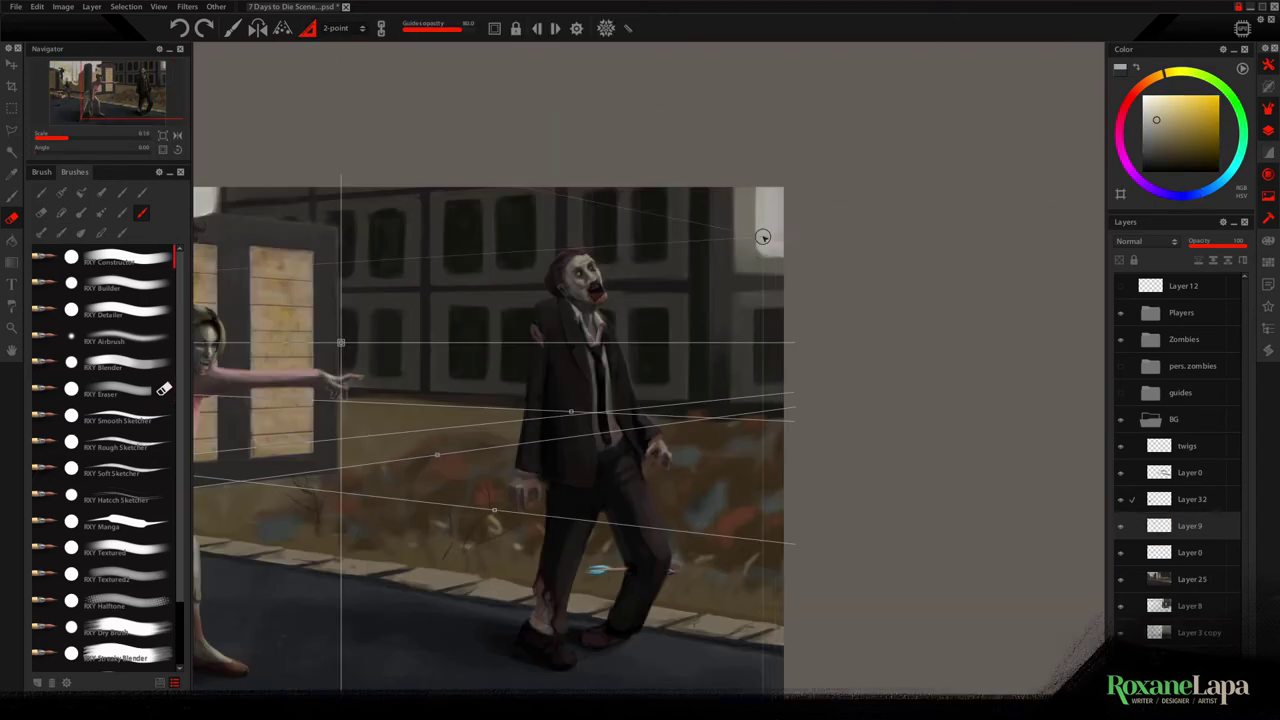
Repaint the building's far corner, its pale end windows and the adjoining posts in sampled tones along the guide
key(b)
drag(750, 195, 752, 398)
drag(754, 286, 750, 192)
alt+click(772, 230)
mouse_move(760, 315)
mouse_down()
mouse_move(750, 350)
mouse_move(765, 302)
mouse_move(777, 313)
mouse_move(777, 382)
mouse_up()
alt+click(694, 398)
drag(694, 398, 694, 190)
drag(655, 398, 674, 194)
alt+click(657, 283)
drag(660, 280, 776, 276)
alt+click(680, 271)
Block in the building's upper row of windows and the ledge beneath them in lighter greys
mouse_move(540, 355)
mouse_down()
mouse_move(383, 326)
mouse_move(464, 205)
mouse_up()
scroll(791, 263, down, 1)
drag(791, 263, 480, 273)
mouse_move(480, 273)
mouse_down()
mouse_move(589, 254)
mouse_move(485, 275)
mouse_up()
drag(688, 211, 683, 401)
Lasso the ruined wall's upper corner, duplicate it from Layer 25 and place the copy above Layer 9
key(l)
scroll(366, 206, up, 3)
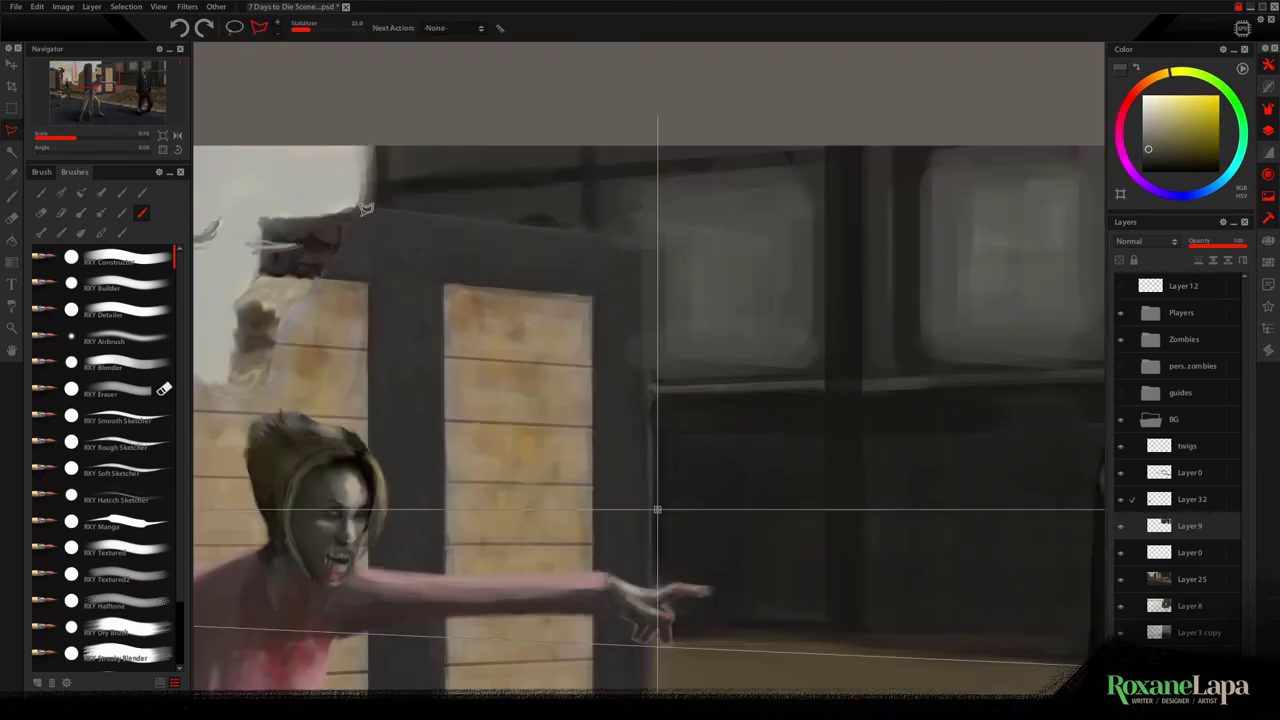
click(358, 208)
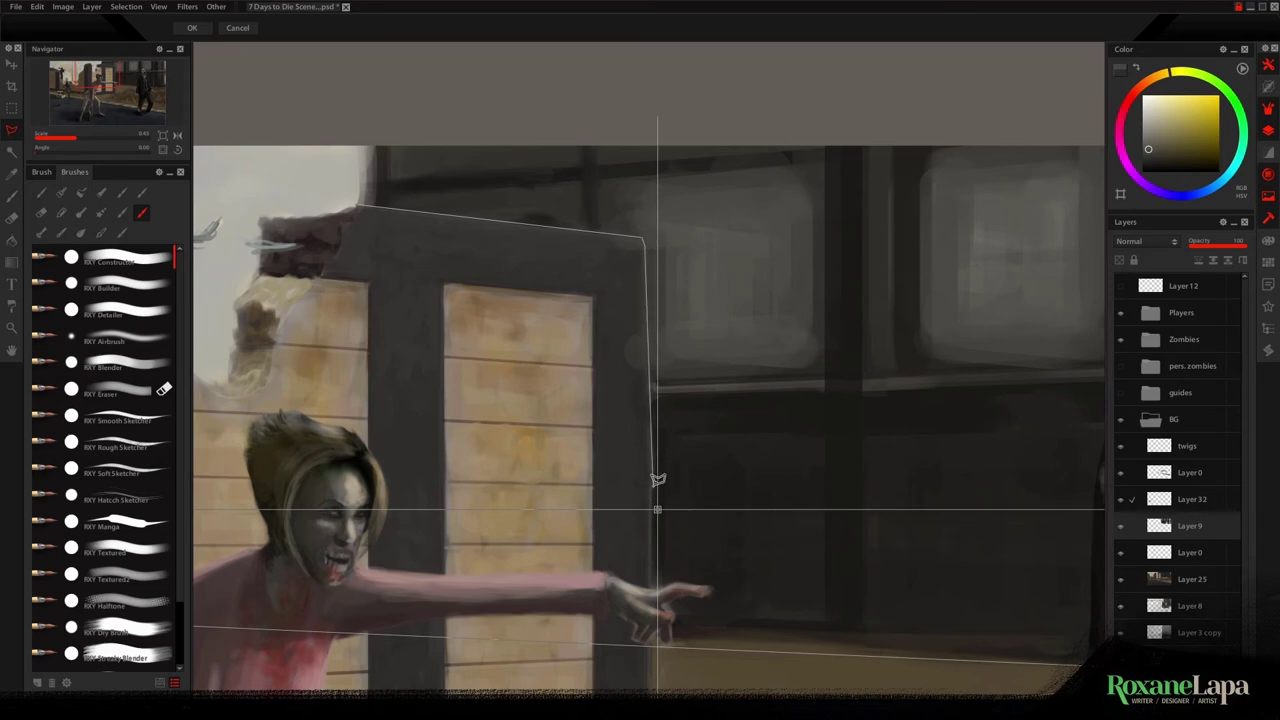
click(651, 536)
click(360, 198)
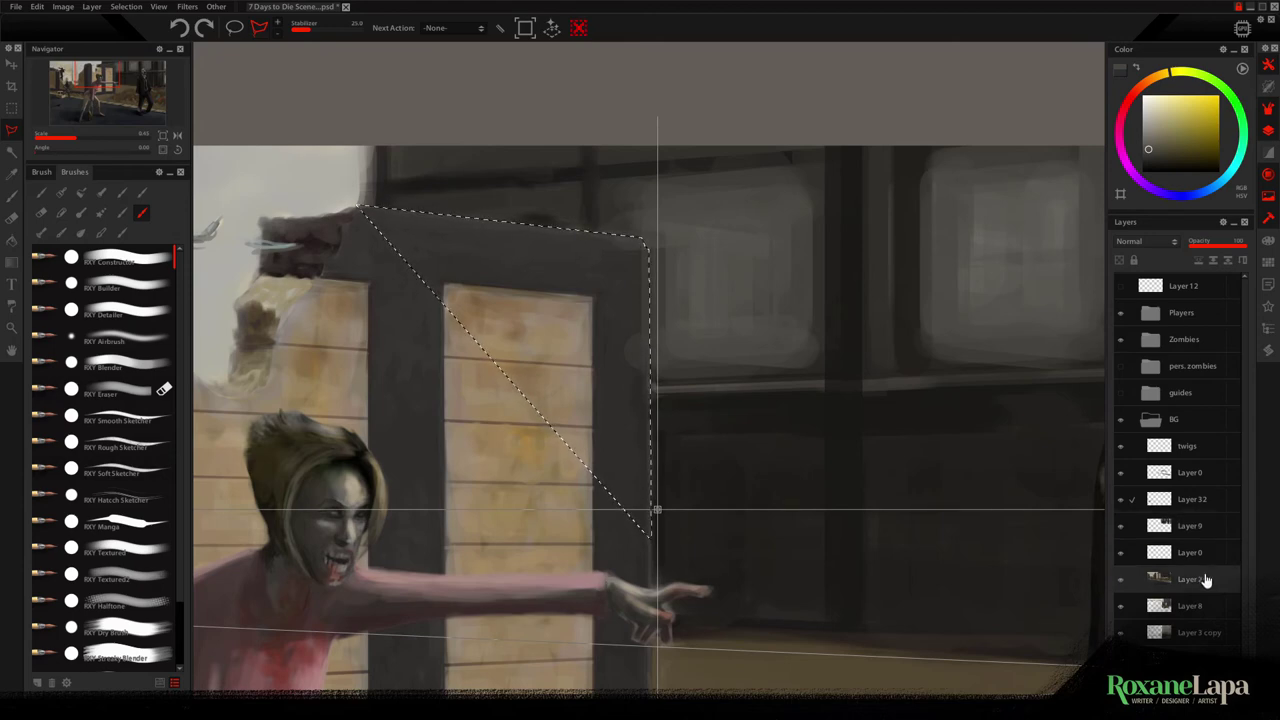
key(ctrl+j)
drag(1200, 573, 1205, 520)
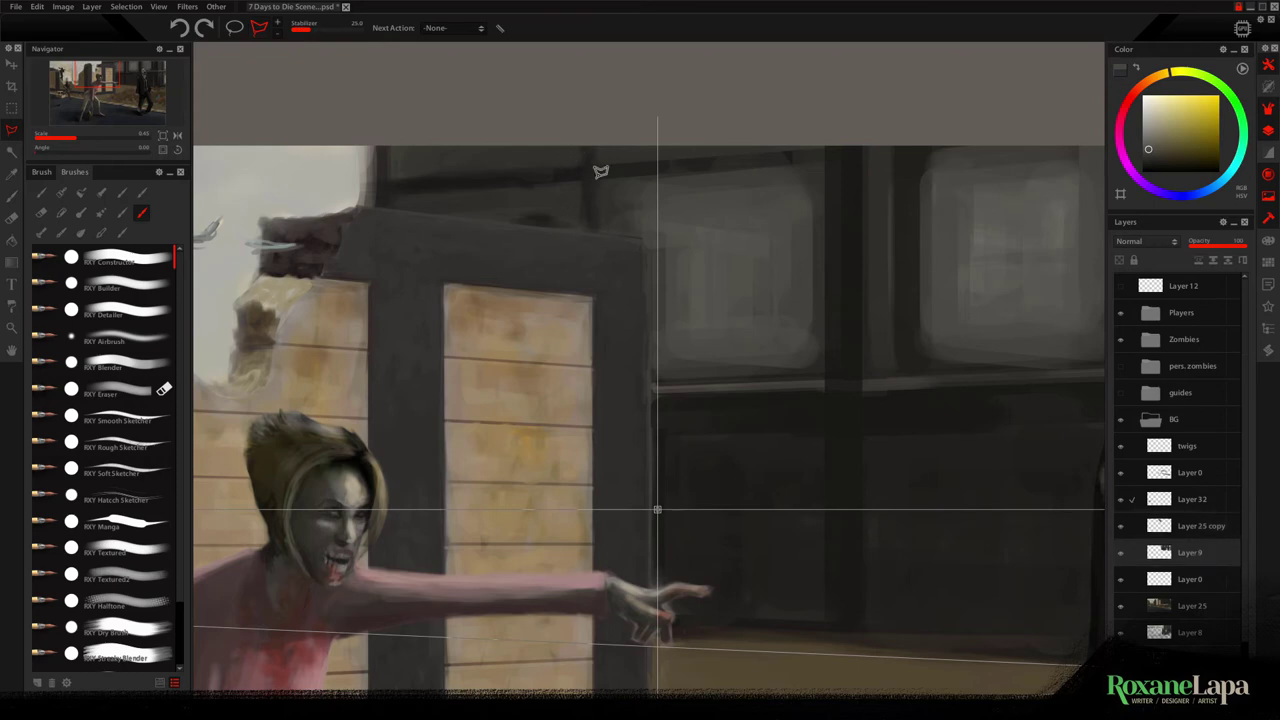
Paint thin pale highlights along the building's window ledge and roofline on Layer 9, bending them around the corner
key(b)
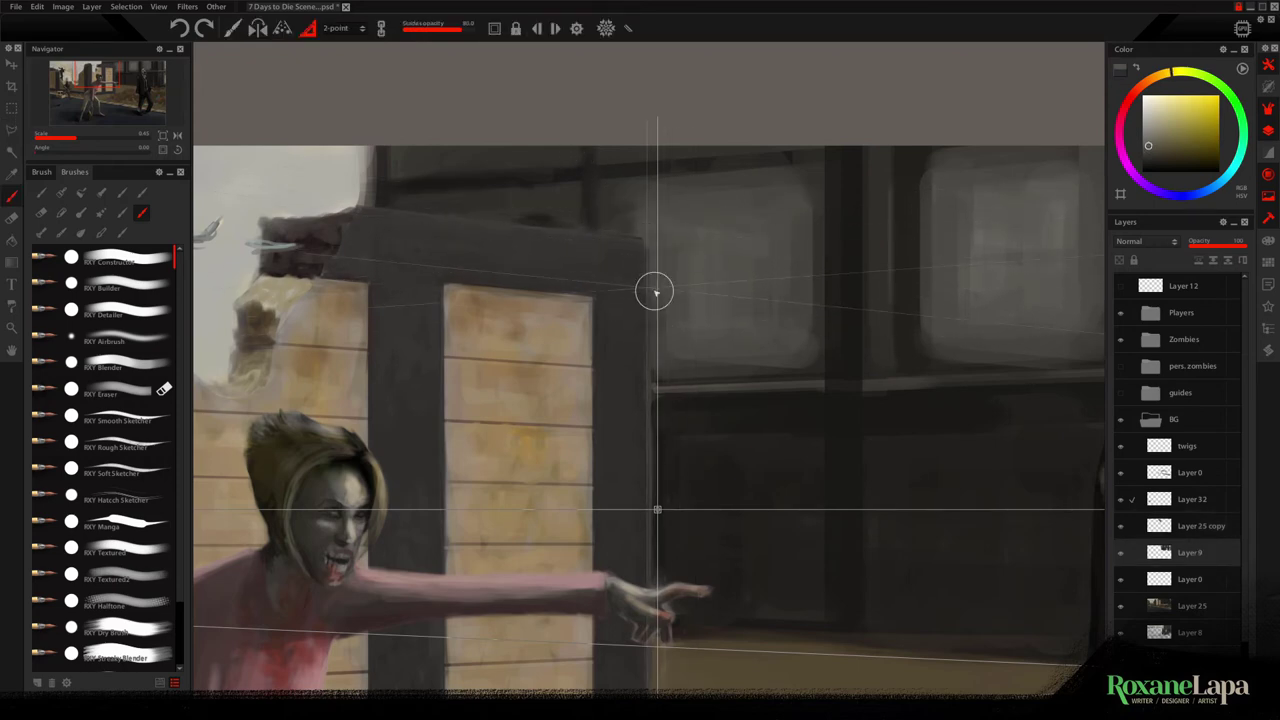
scroll(651, 418, down, 3)
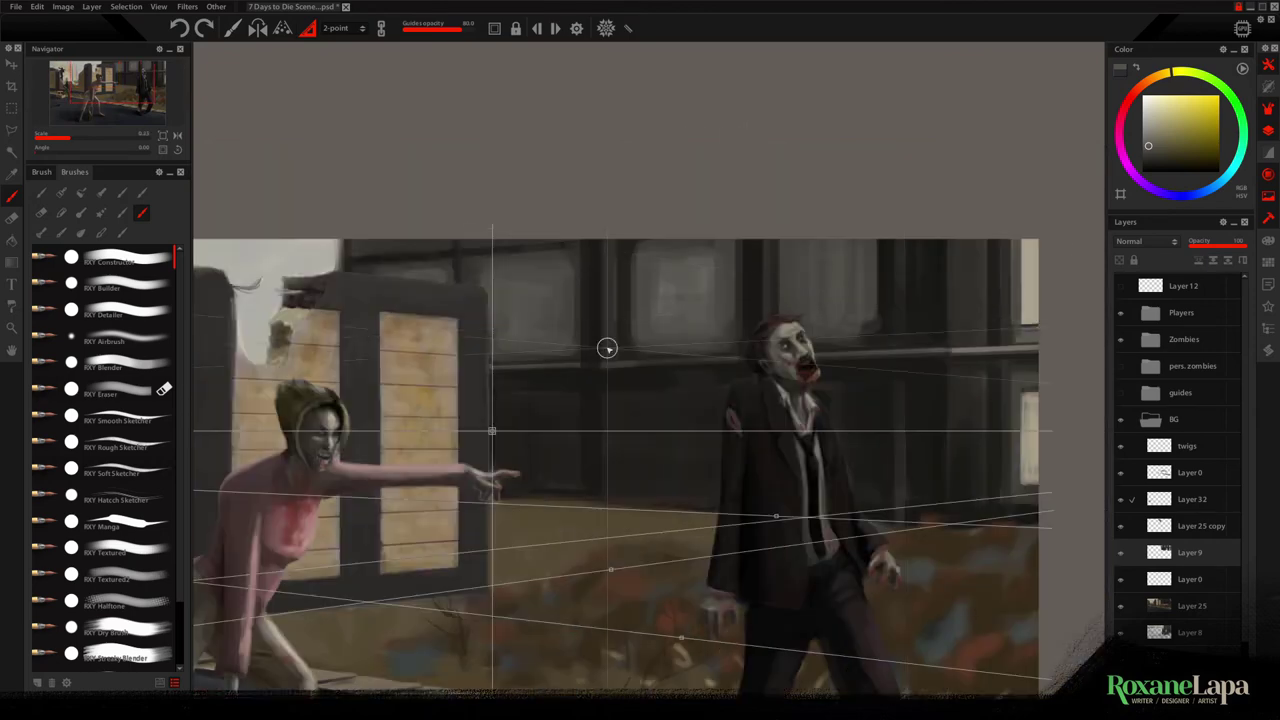
drag(736, 305, 349, 251)
drag(488, 366, 568, 363)
drag(812, 354, 952, 349)
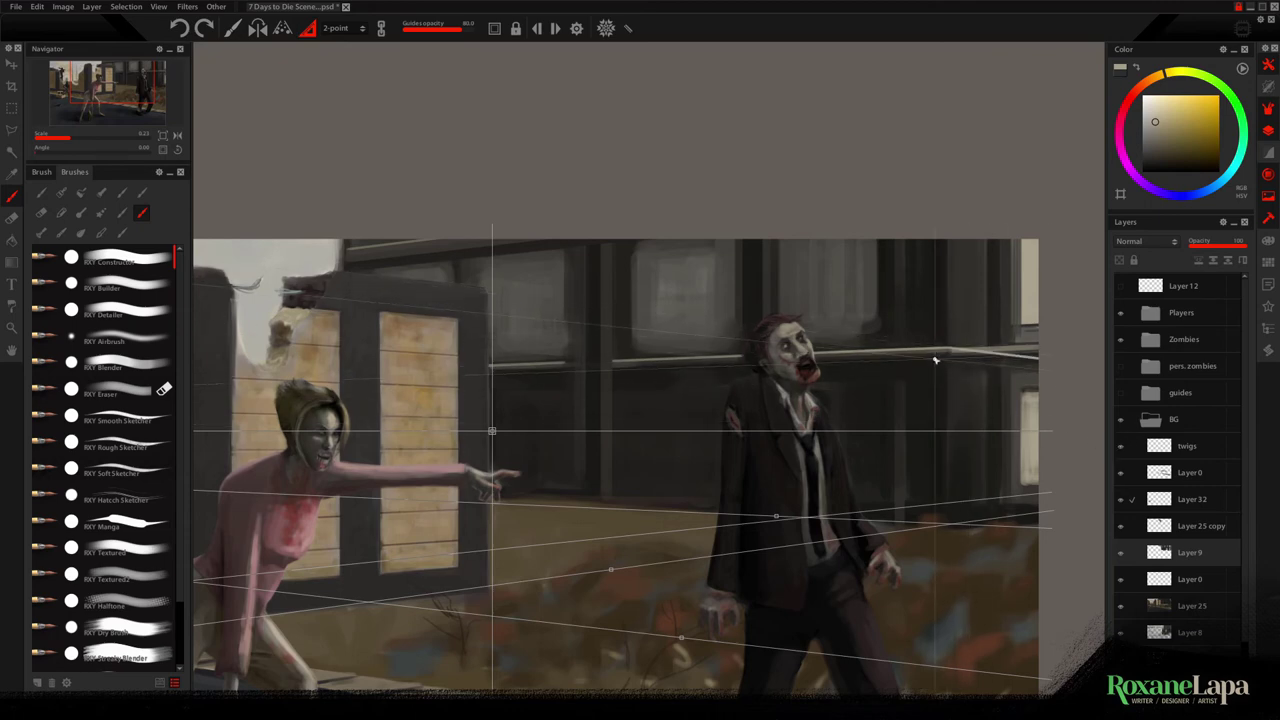
alt+click(940, 363)
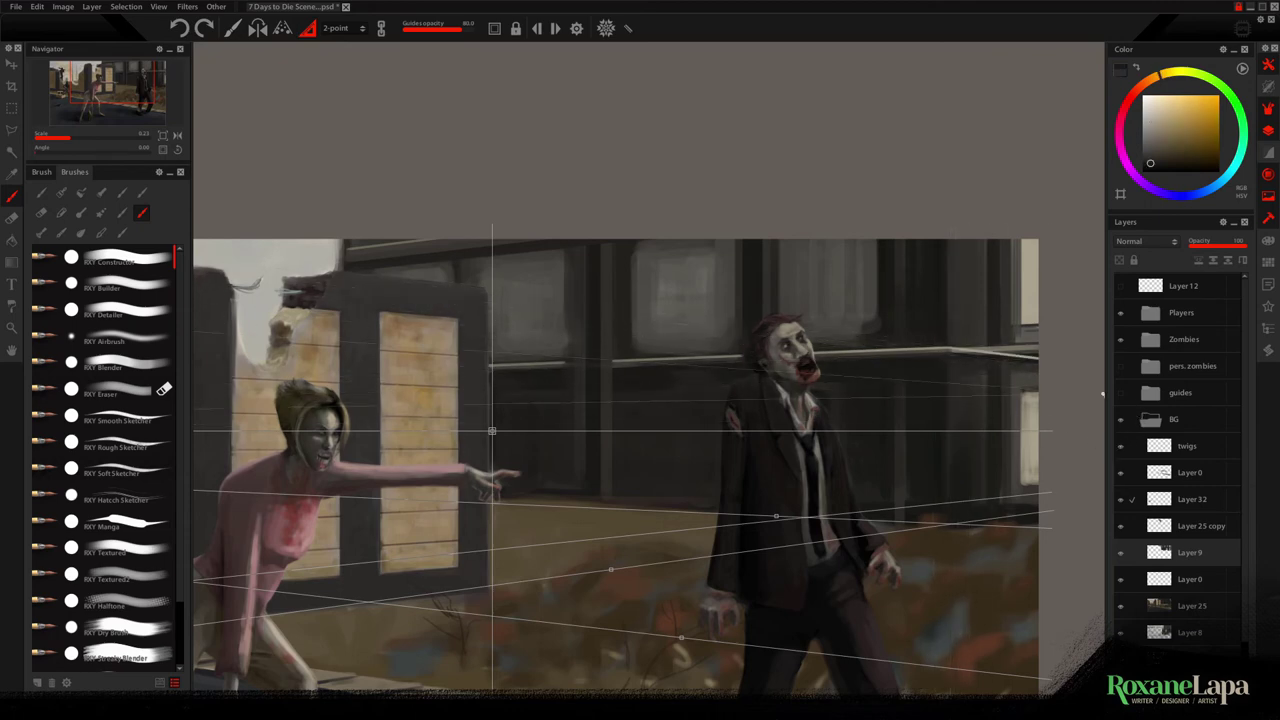
alt+click(936, 352)
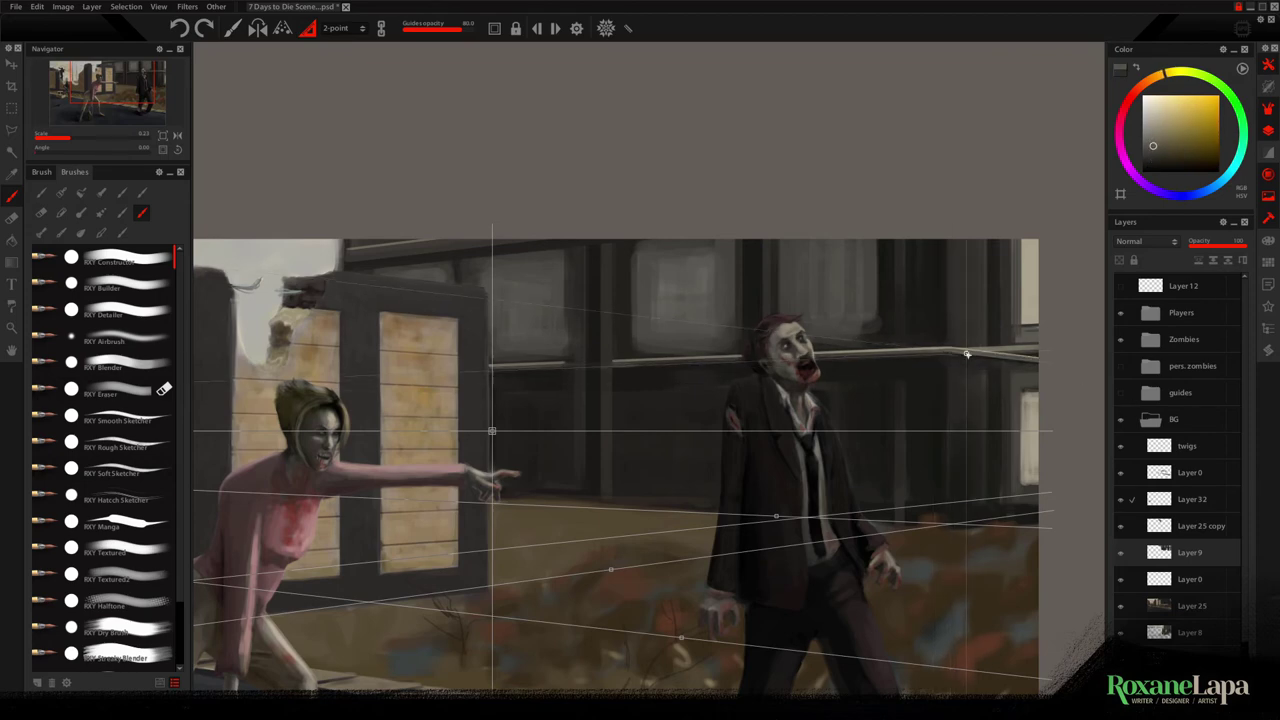
mouse_move(963, 354)
mouse_down()
mouse_move(1005, 325)
mouse_move(1021, 424)
mouse_move(1033, 318)
mouse_move(1022, 216)
mouse_up()
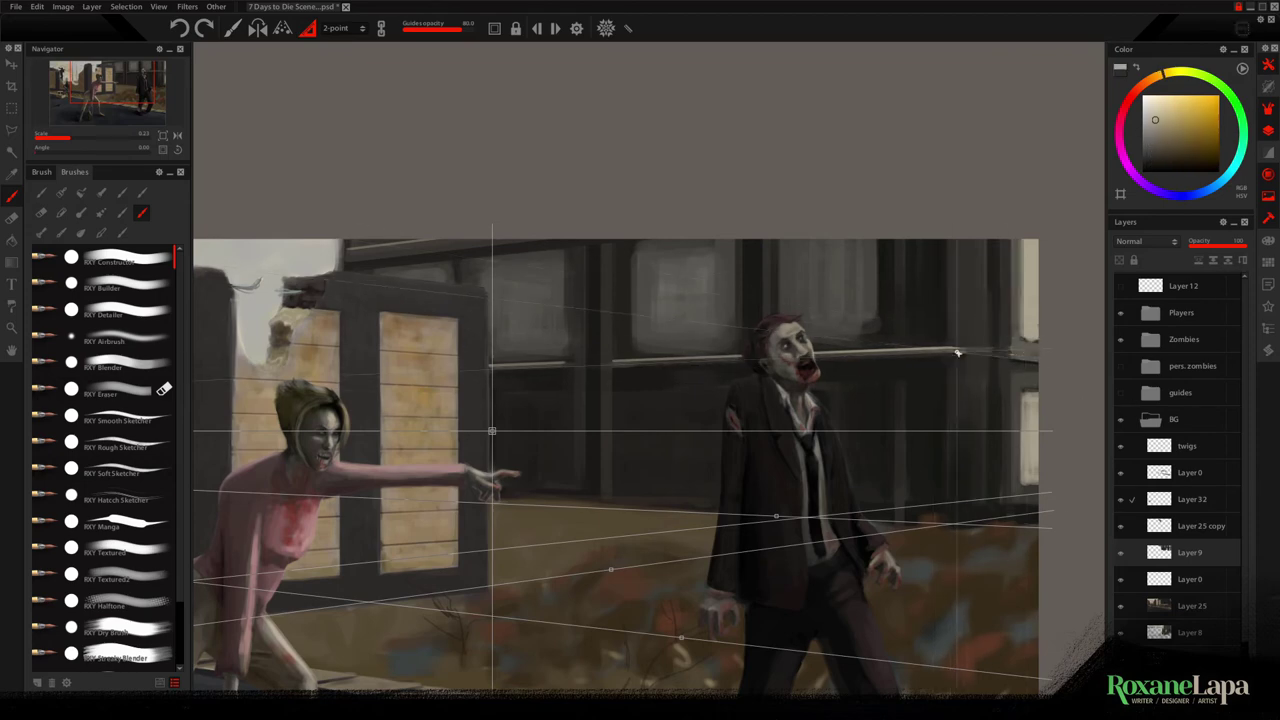
drag(953, 350, 1036, 358)
Sharpen the window edges and the dark posts between them with sampled greys along the perspective guide
alt+click(926, 240)
alt+click(876, 328)
mouse_move(897, 380)
mouse_down()
mouse_move(897, 335)
mouse_move(797, 243)
mouse_move(560, 320)
mouse_up()
alt+click(592, 320)
mouse_move(636, 243)
mouse_down()
mouse_move(643, 369)
mouse_move(618, 244)
mouse_move(612, 462)
mouse_up()
alt+click(777, 296)
alt+click(640, 308)
drag(600, 350, 590, 246)
alt+click(518, 256)
mouse_move(511, 258)
mouse_down()
mouse_move(511, 360)
mouse_move(512, 262)
mouse_up()
alt+click(530, 352)
alt+click(516, 371)
drag(630, 353, 740, 346)
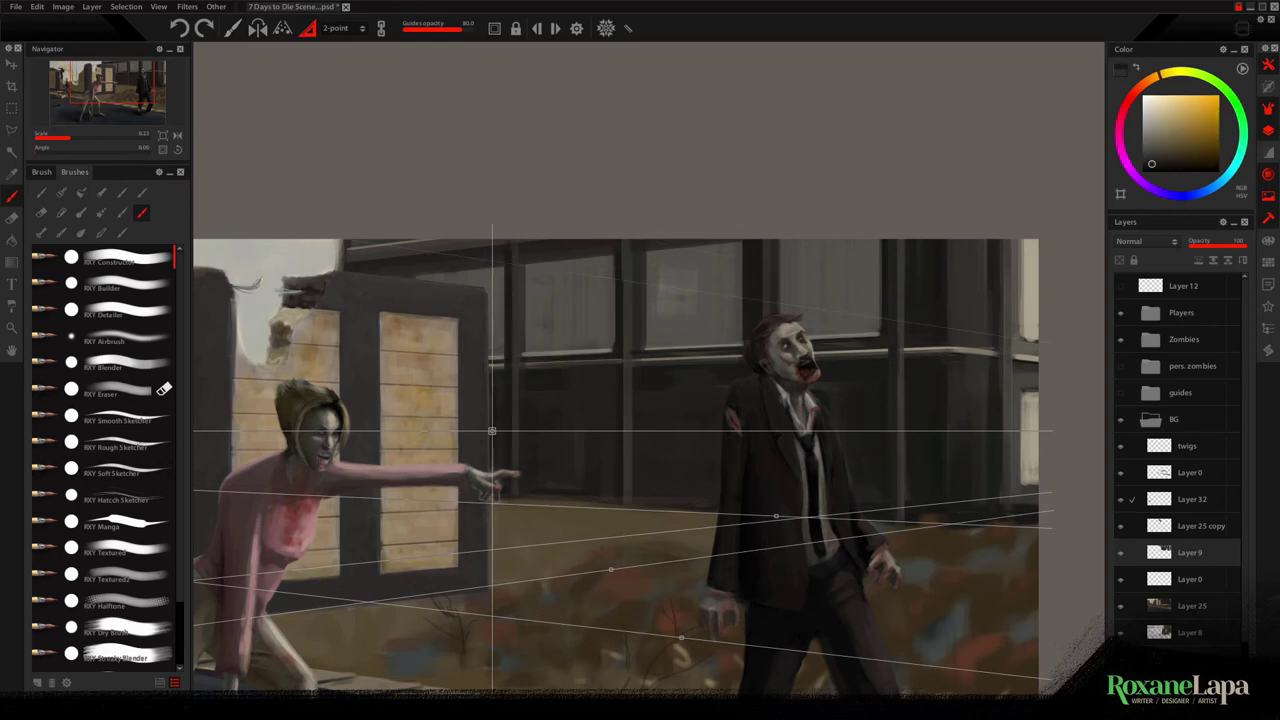
Darken the wall below the ledge and add thin glazing bars across the building's upper windows
alt+click(627, 400)
drag(627, 388, 627, 498)
alt+click(700, 280)
drag(689, 260, 689, 346)
key(p)
drag(957, 338, 706, 300)
alt+click(776, 298)
mouse_move(757, 204)
mouse_down()
mouse_move(757, 309)
mouse_move(738, 256)
mouse_up()
Paint the posts and wall sections around the ledge behind the zombie in sampled tones
alt+click(756, 309)
drag(740, 312, 712, 316)
drag(759, 354, 759, 448)
drag(760, 400, 772, 404)
alt+click(786, 308)
mouse_move(776, 320)
mouse_down()
mouse_move(806, 592)
mouse_move(744, 393)
mouse_move(762, 302)
mouse_move(796, 335)
mouse_up()
key(p)
key(p)
key(p)
alt+click(743, 391)
alt+click(760, 360)
key(p)
drag(671, 587, 799, 594)
alt+click(794, 320)
mouse_move(792, 323)
mouse_down()
mouse_move(830, 325)
mouse_move(672, 264)
mouse_up()
key(p)
Paint a pale vertical post down the building's corner beside the zombie and deepen the dark wall next to it
scroll(794, 320, up, 2)
alt+click(674, 260)
drag(680, 148, 686, 458)
alt+click(655, 279)
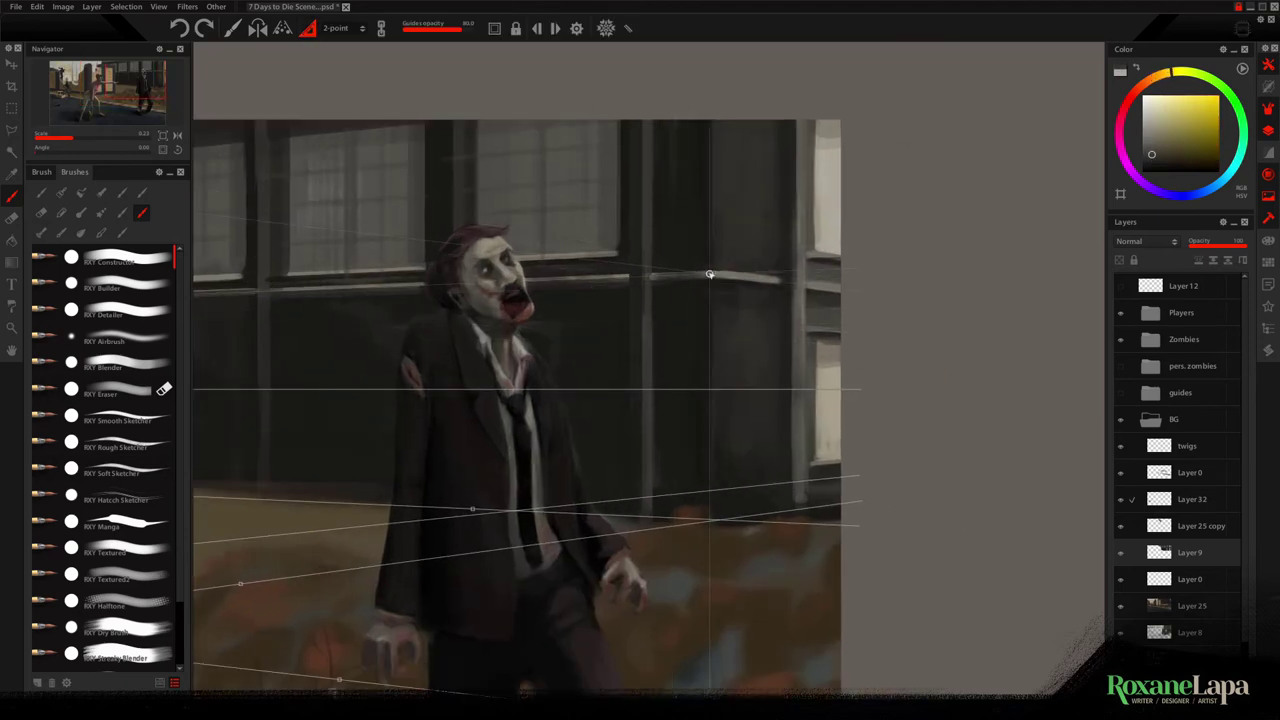
mouse_move(655, 279)
mouse_down()
mouse_move(521, 343)
mouse_move(934, 276)
mouse_move(880, 462)
mouse_move(903, 503)
mouse_move(677, 537)
mouse_up()
scroll(840, 510, down, 2)
scroll(875, 293, up, 2)
alt+click(677, 537)
alt+click(683, 334)
drag(683, 186, 686, 580)
alt+click(686, 516)
alt+click(697, 349)
drag(650, 531, 751, 520)
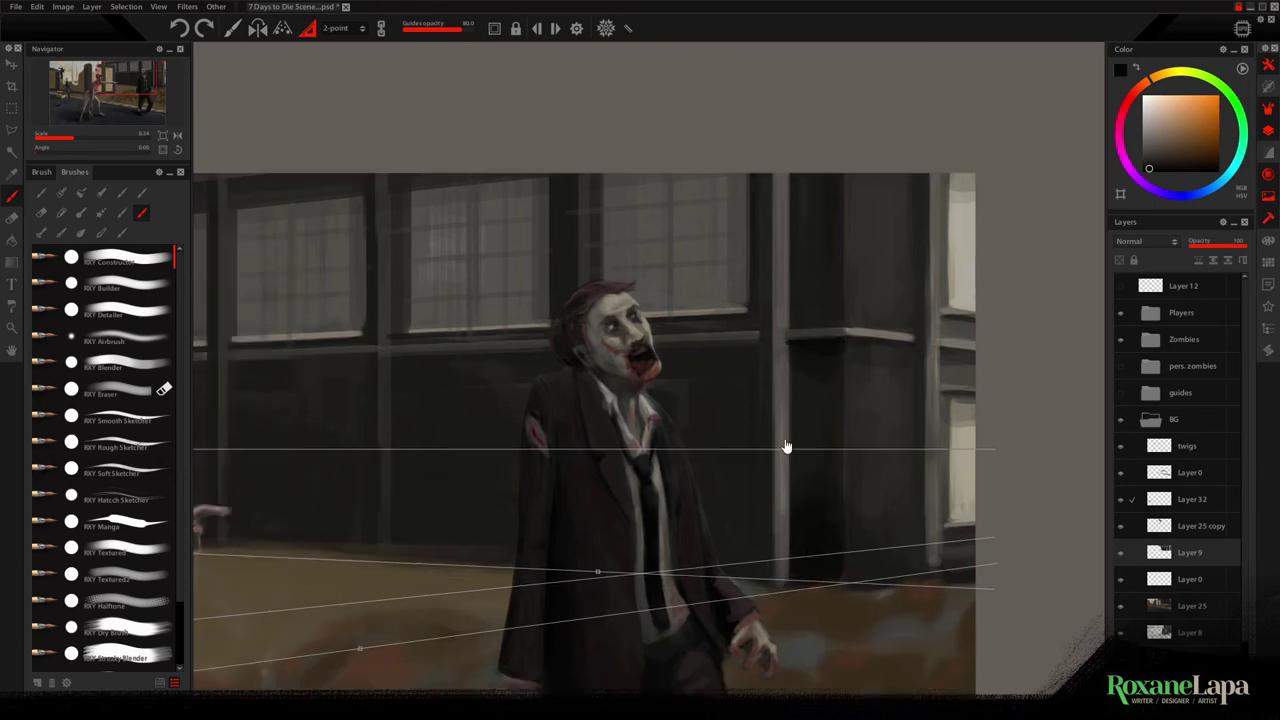
Repaint the window panes above the zombie in plain sampled grey, covering the glazing bars
alt+click(758, 412)
alt+click(480, 286)
drag(571, 178, 571, 303)
drag(668, 200, 480, 300)
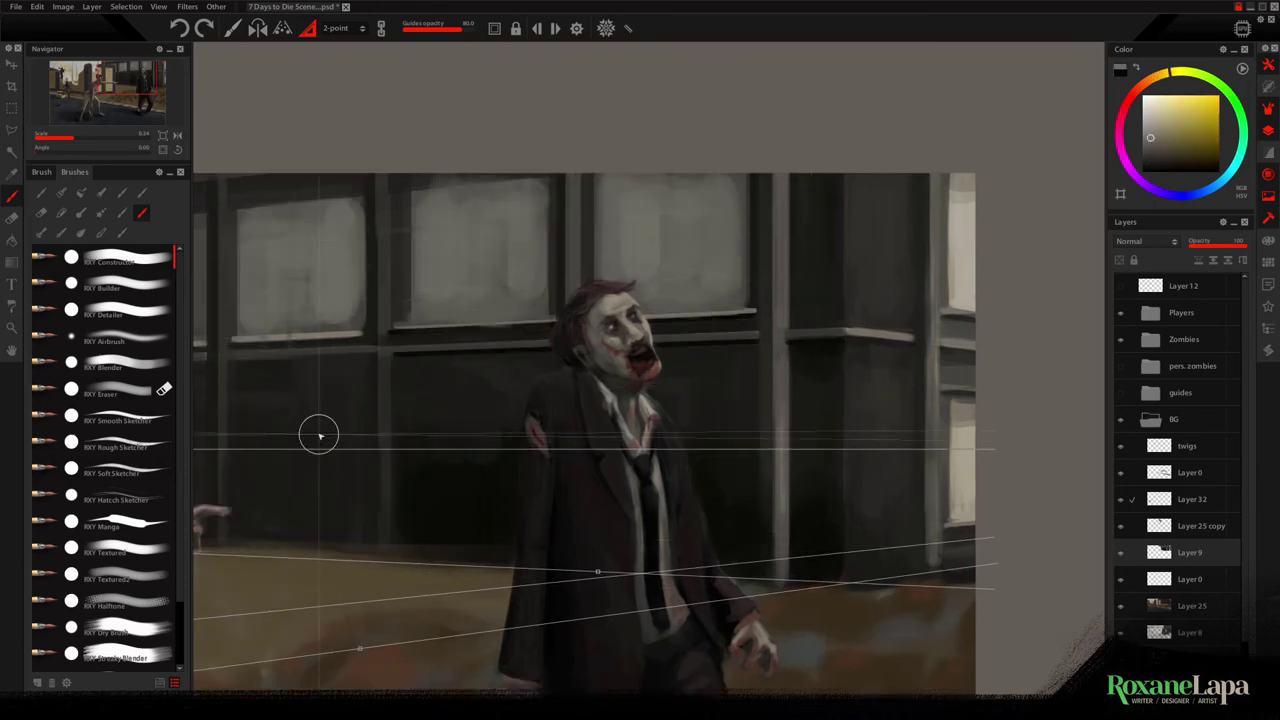
Paint lighter vertical posts between the windows and darken the wall panels below the ledge with sampled tones
alt+click(514, 351)
drag(390, 176, 390, 558)
drag(383, 240, 378, 259)
alt+click(386, 370)
drag(243, 372, 437, 329)
alt+click(434, 332)
alt+click(549, 400)
alt+click(563, 450)
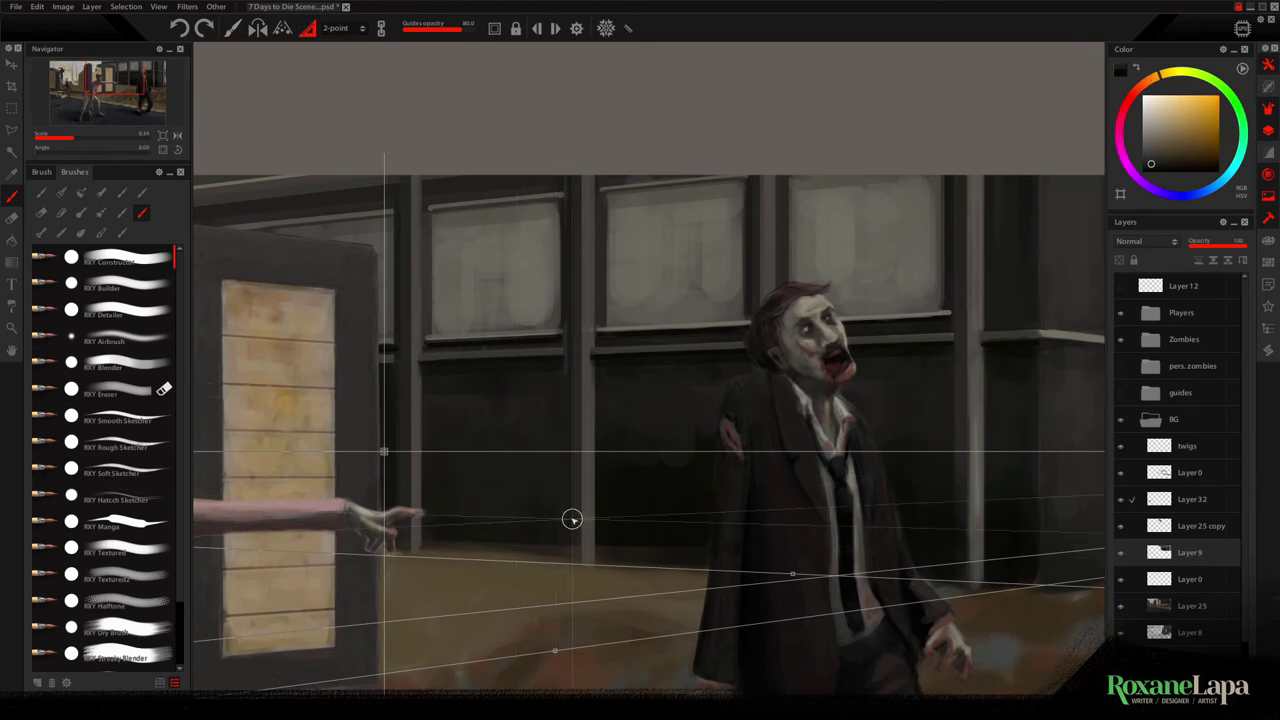
alt+click(592, 512)
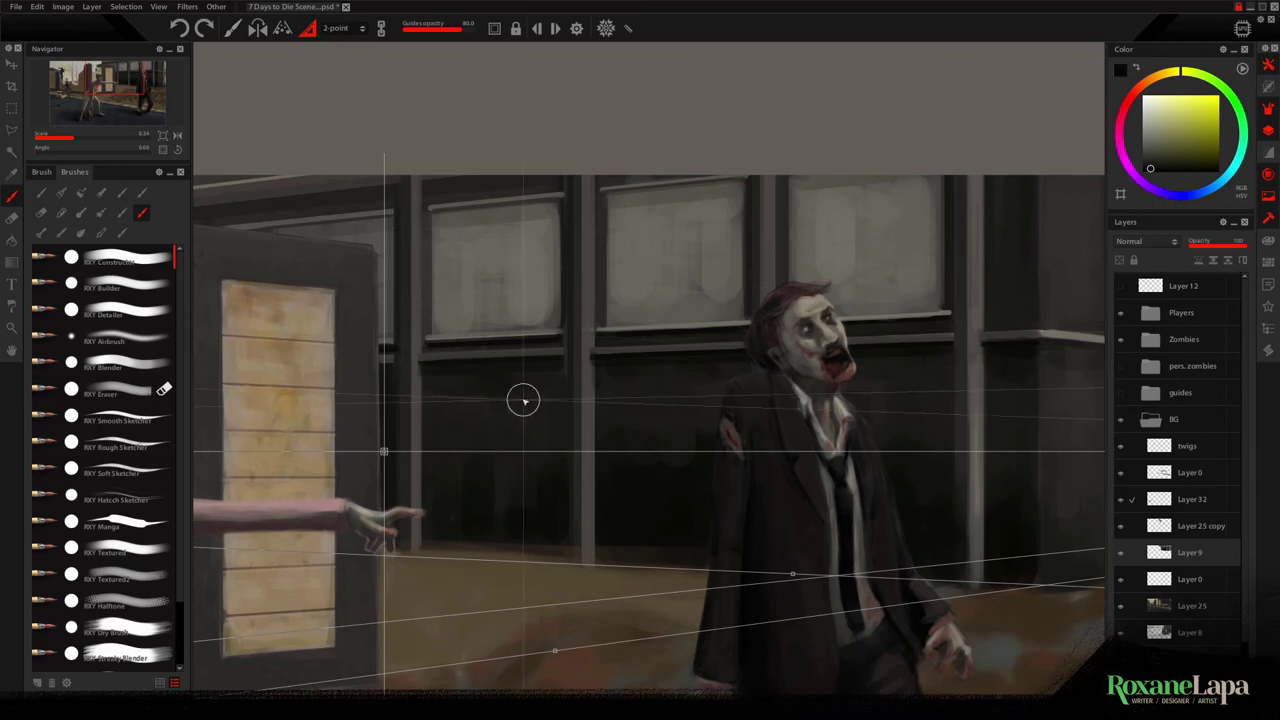
Refine the shadow under the window ledge and the roof's edge against the sky using a smaller brush
alt+click(551, 386)
key(bracketleft)
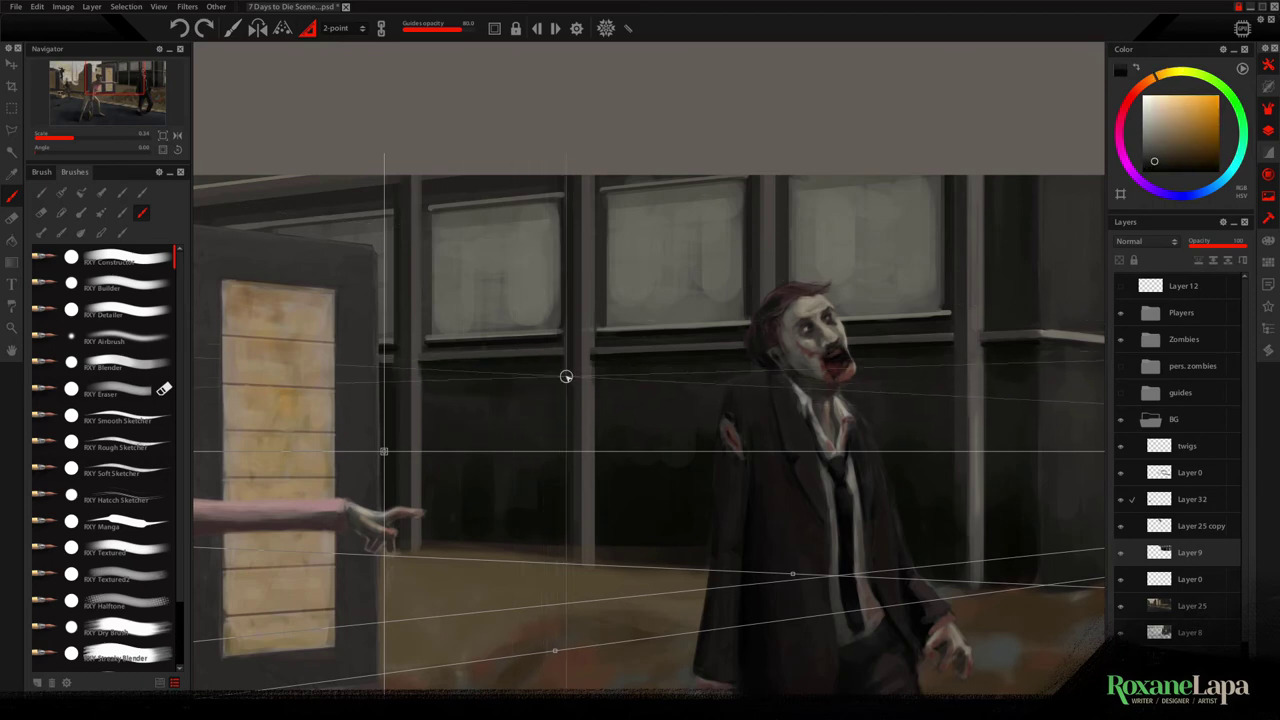
scroll(567, 381, down, 1)
alt+click(449, 360)
scroll(449, 365, up, 8)
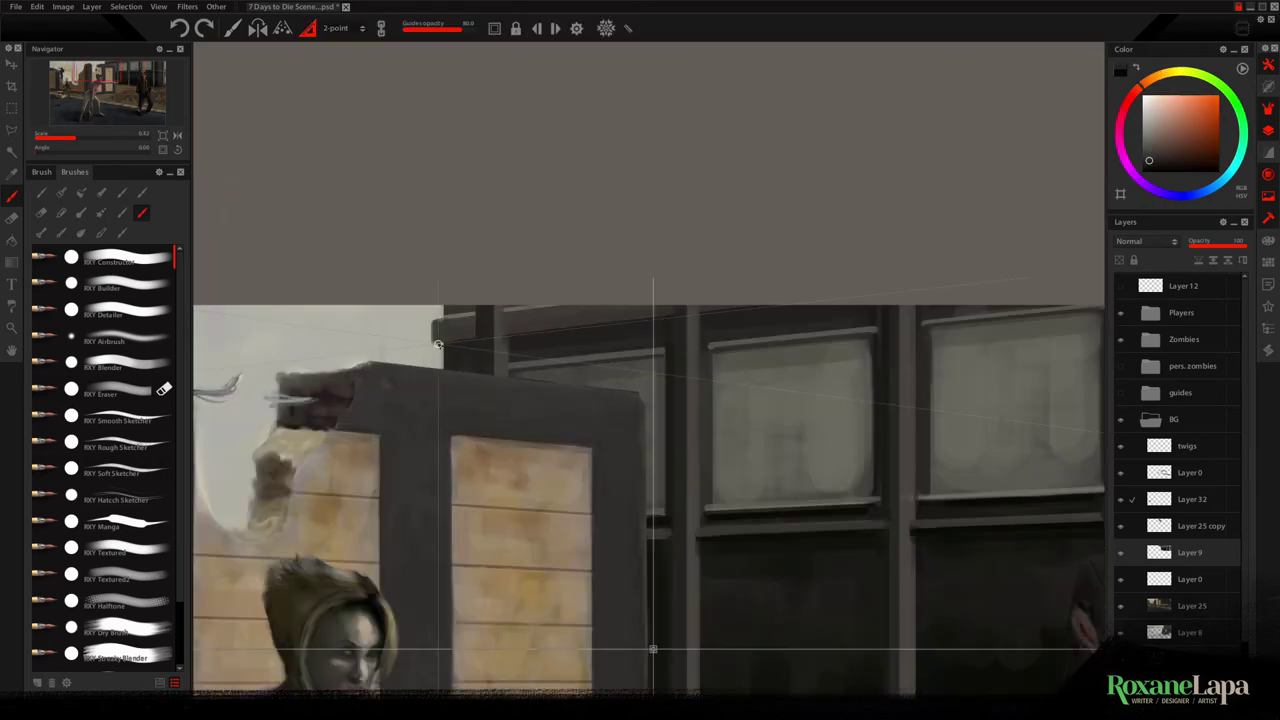
scroll(448, 331, down, 3)
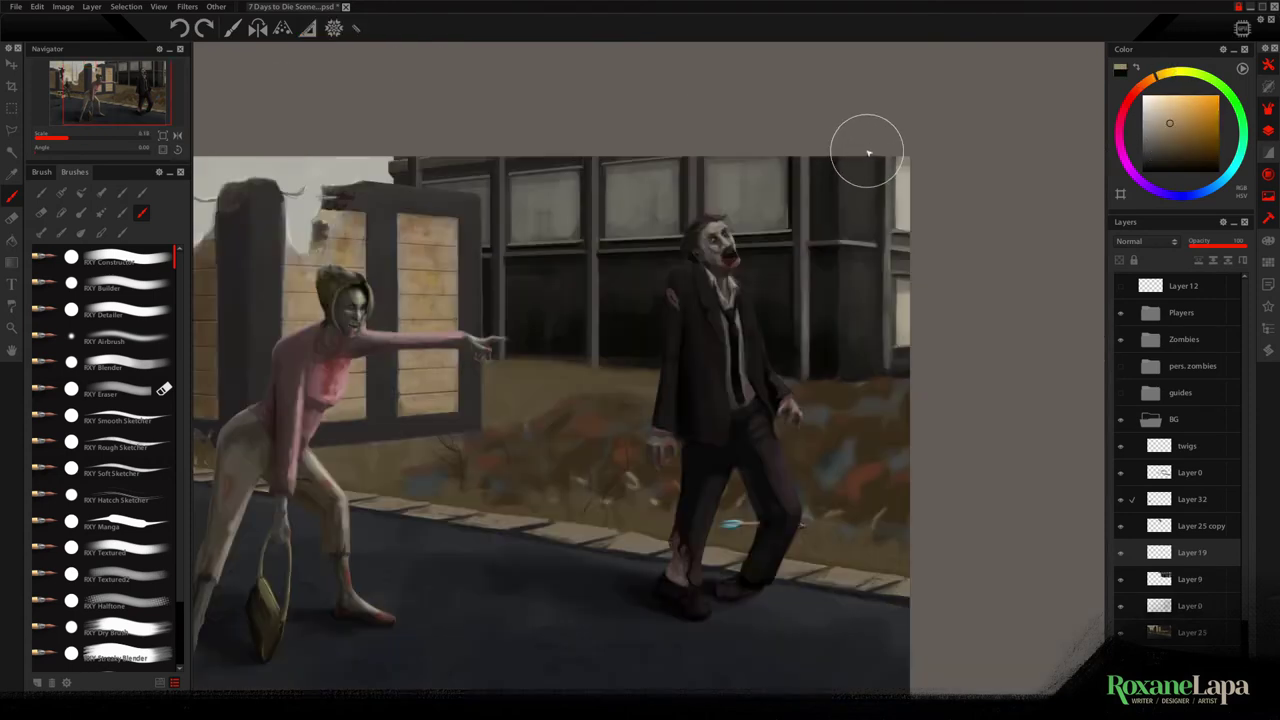
Brush tan light over the building's far end on Layer 19 and set the layer's blending mode to Overlay
mouse_move(883, 129)
mouse_down()
mouse_move(881, 340)
mouse_move(934, 333)
mouse_move(948, 159)
mouse_move(875, 369)
mouse_move(884, 280)
mouse_move(875, 327)
mouse_move(888, 495)
mouse_move(872, 289)
mouse_move(883, 60)
mouse_move(913, 310)
mouse_move(911, 345)
mouse_move(899, 98)
mouse_move(881, 377)
mouse_move(874, 80)
mouse_move(882, 407)
mouse_move(878, 168)
mouse_move(880, 360)
mouse_up()
key(ctrl+z)
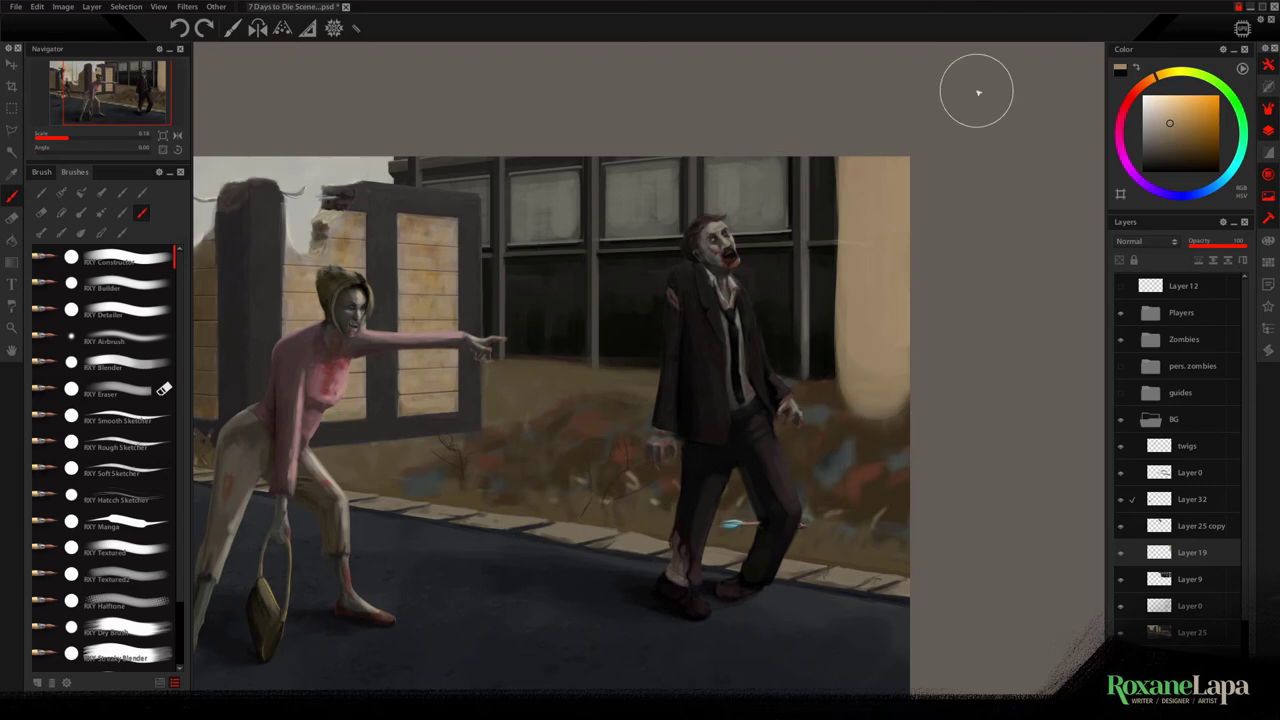
click(1140, 241)
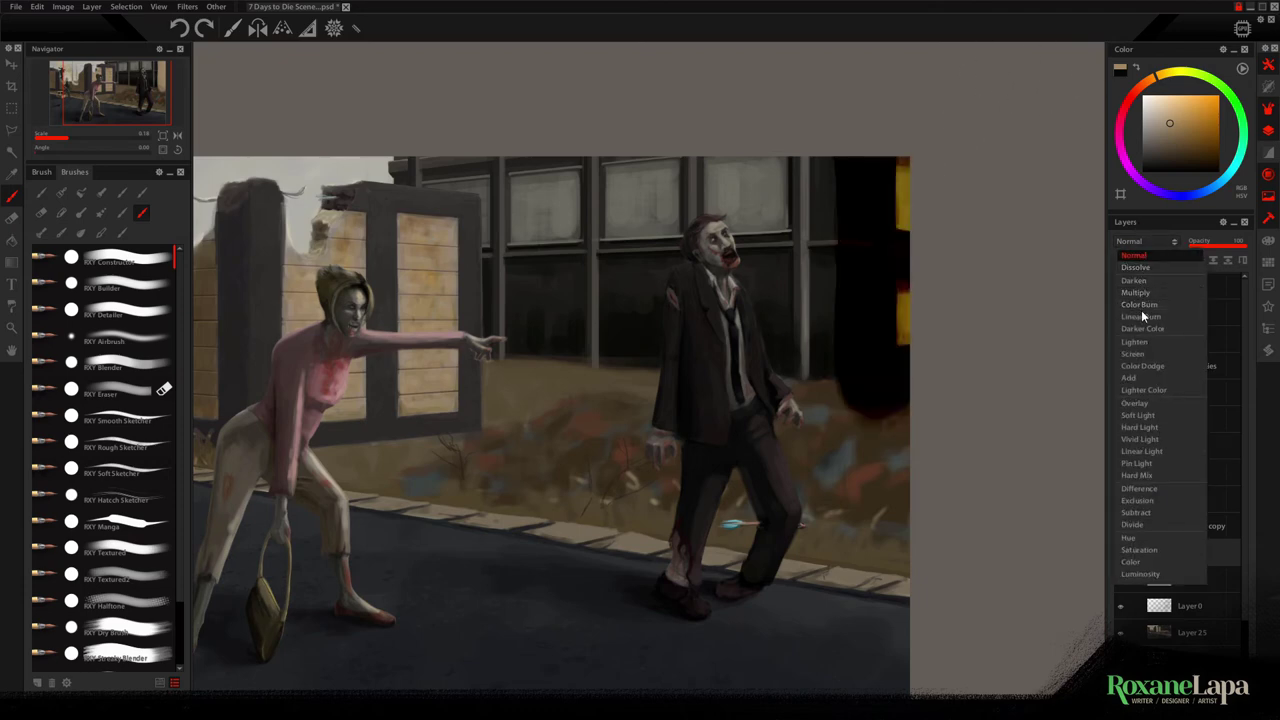
click(1154, 402)
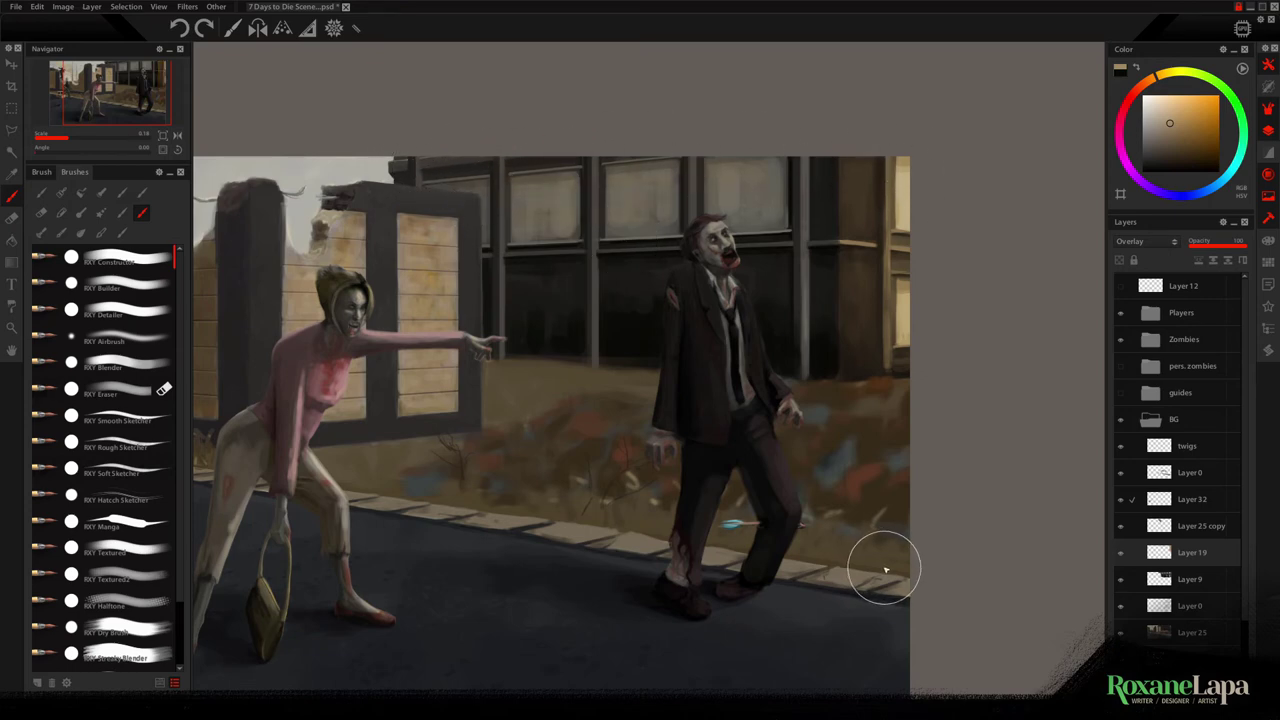
Airbrush a brown haze over the building on Layer 30, lower the layer's opacity to about 38%, and switch to erasing
click(1142, 241)
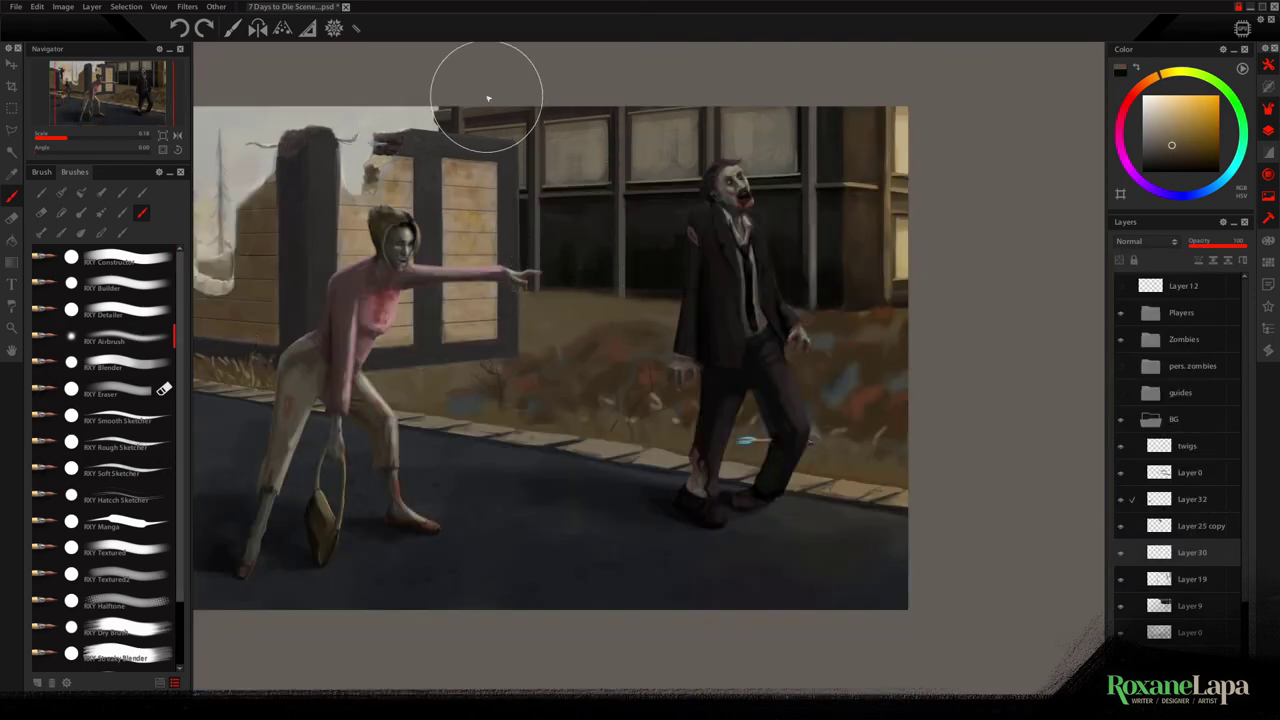
mouse_move(486, 106)
mouse_down()
mouse_move(565, 333)
mouse_move(609, 96)
mouse_move(596, 322)
mouse_move(677, 81)
mouse_move(542, 104)
mouse_move(537, 116)
mouse_move(766, 110)
mouse_move(790, 151)
mouse_move(649, 215)
mouse_move(656, 189)
mouse_move(814, 193)
mouse_move(674, 262)
mouse_move(831, 284)
mouse_move(935, 279)
mouse_move(794, 257)
mouse_move(865, 22)
mouse_move(874, 284)
mouse_move(865, 225)
mouse_move(914, 47)
mouse_move(863, 103)
mouse_move(824, 270)
mouse_move(660, 284)
mouse_move(666, 222)
mouse_move(609, 139)
mouse_move(540, 76)
mouse_move(468, 125)
mouse_move(472, 144)
mouse_move(479, 55)
mouse_up()
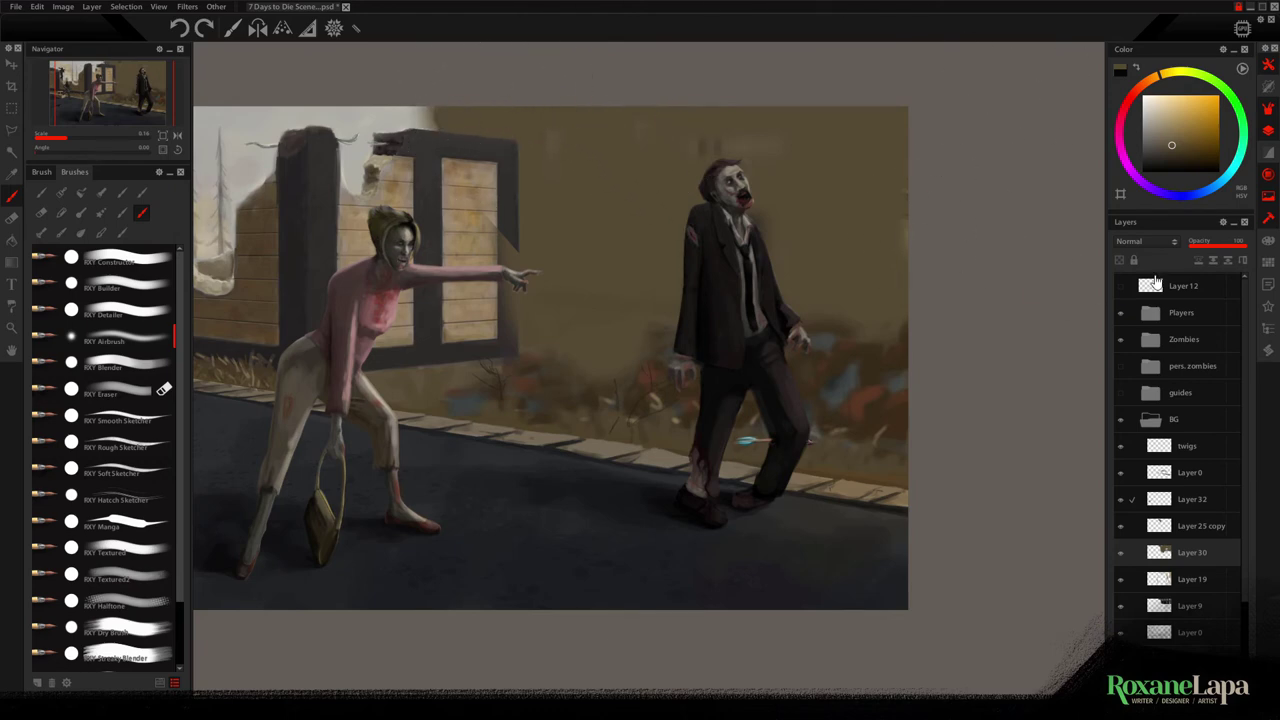
click(1216, 249)
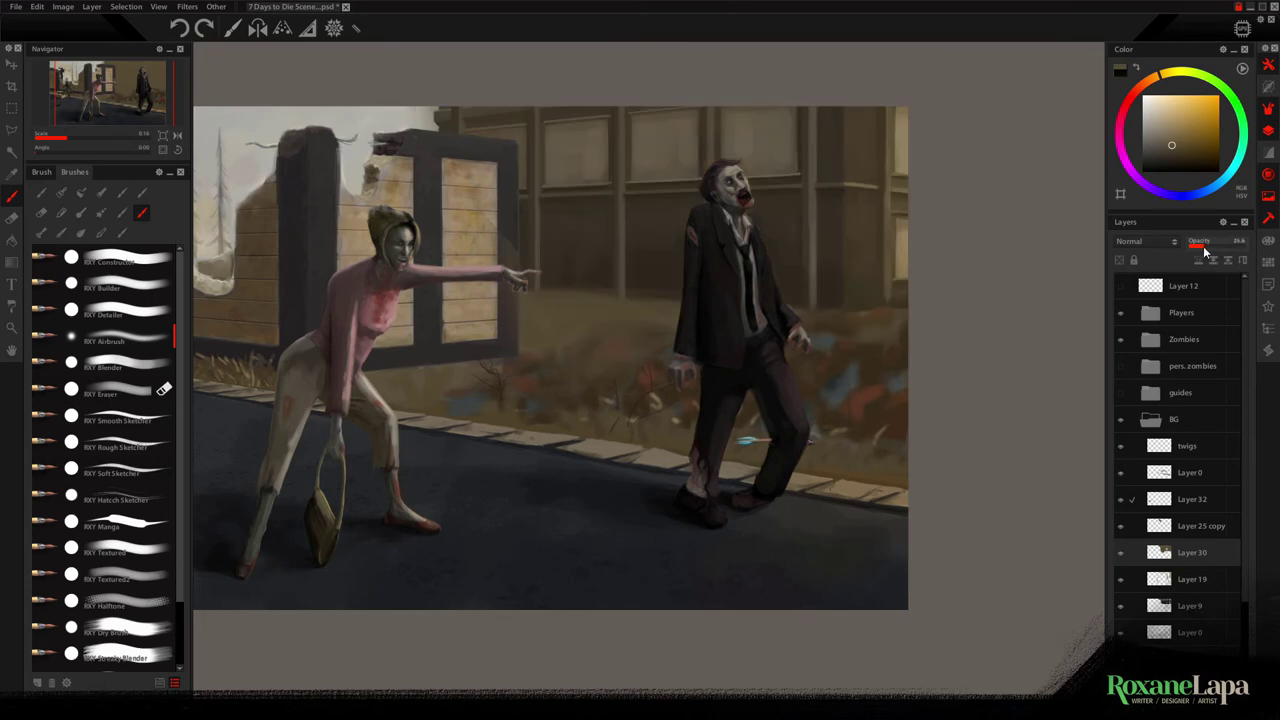
click(1205, 251)
click(1212, 252)
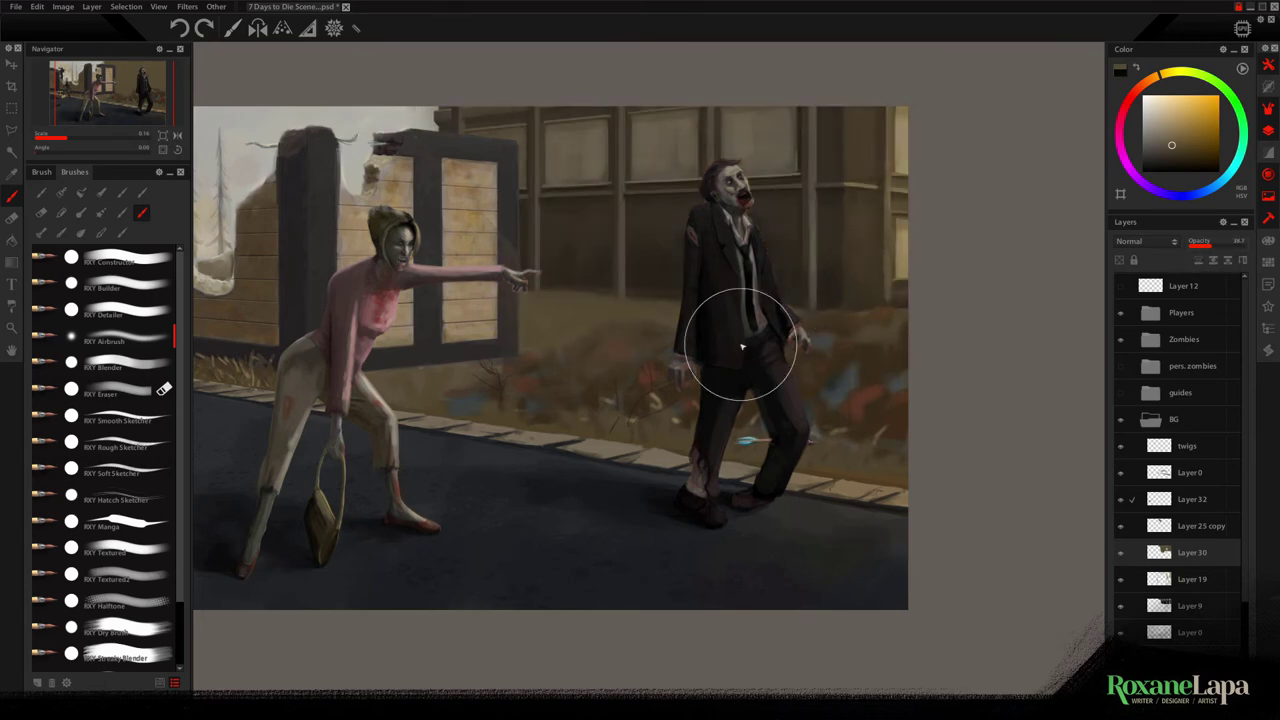
key(e)
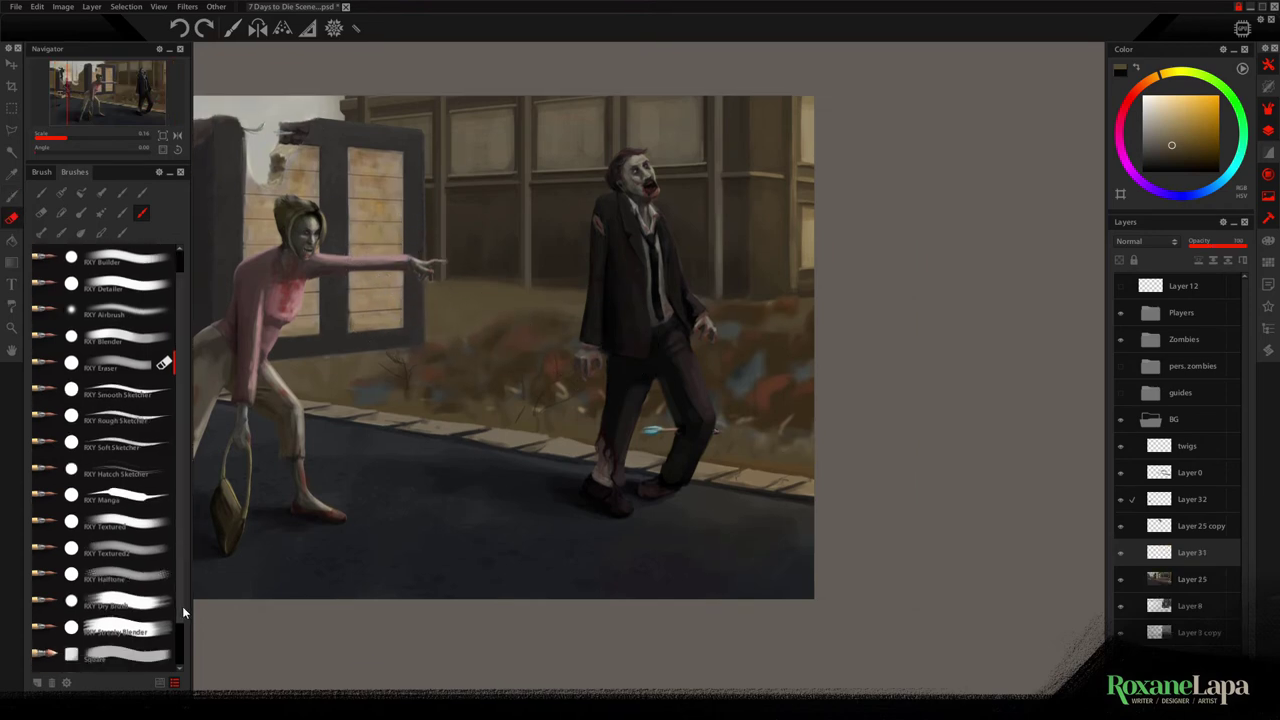
Choose the Square brush and block in brick-red and dark rubble shapes beyond the zombie businessman on Layer 31 with sampled tones
drag(182, 606, 182, 670)
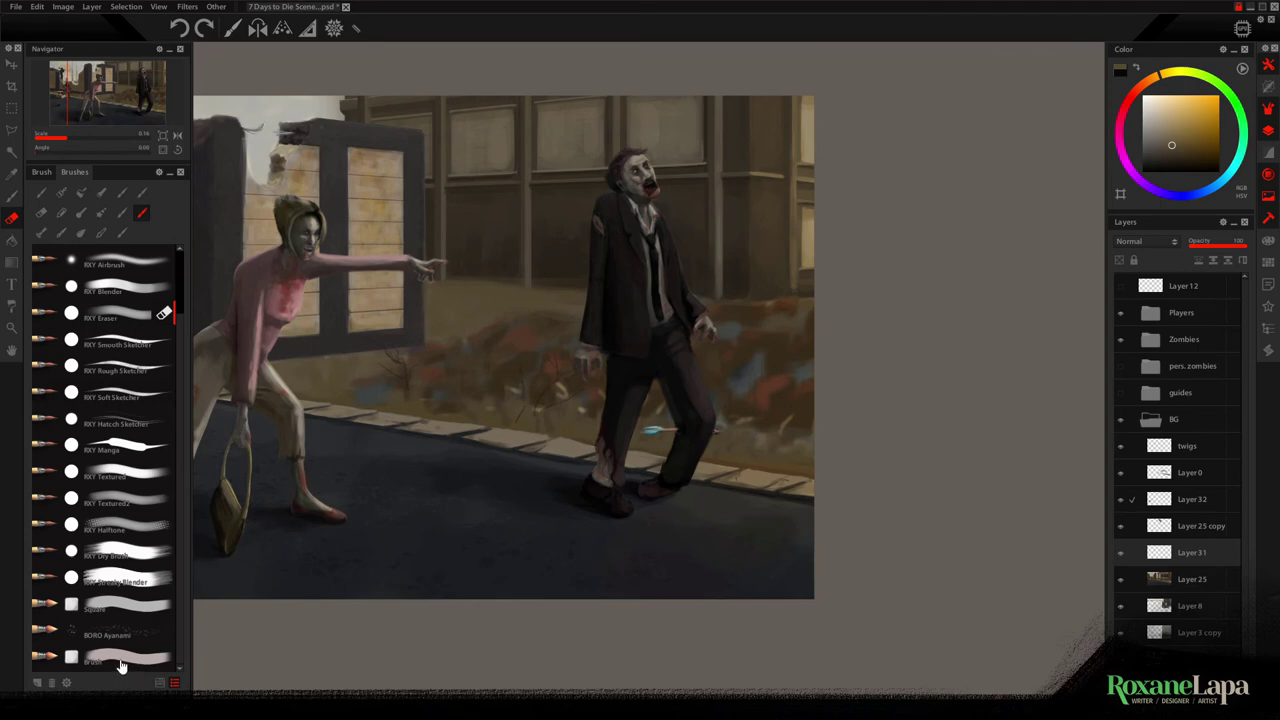
click(118, 665)
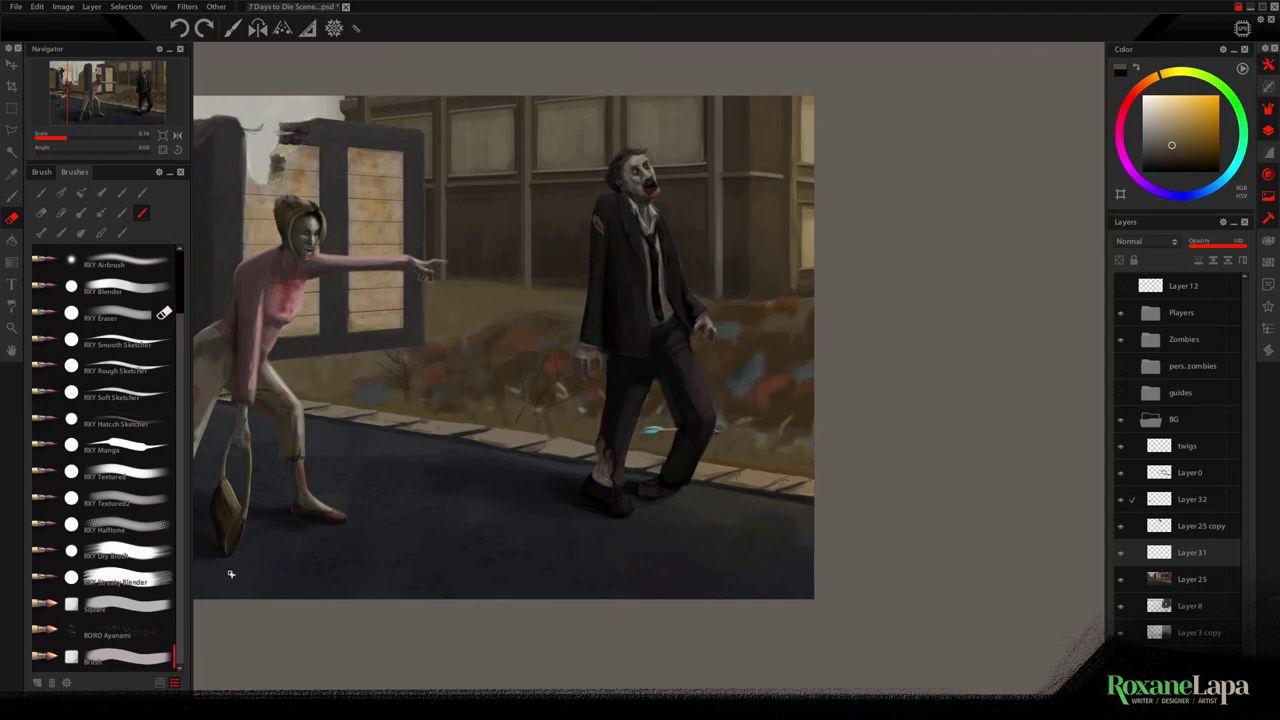
alt+click(772, 387)
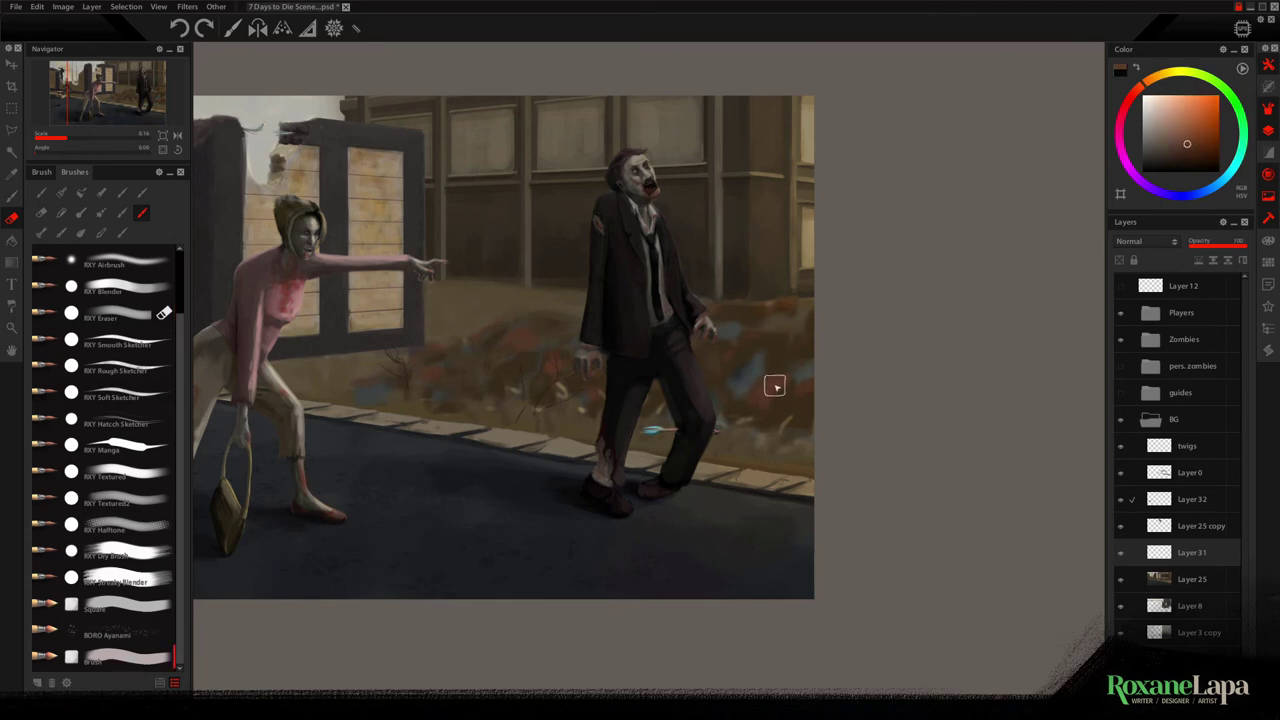
alt+click(762, 387)
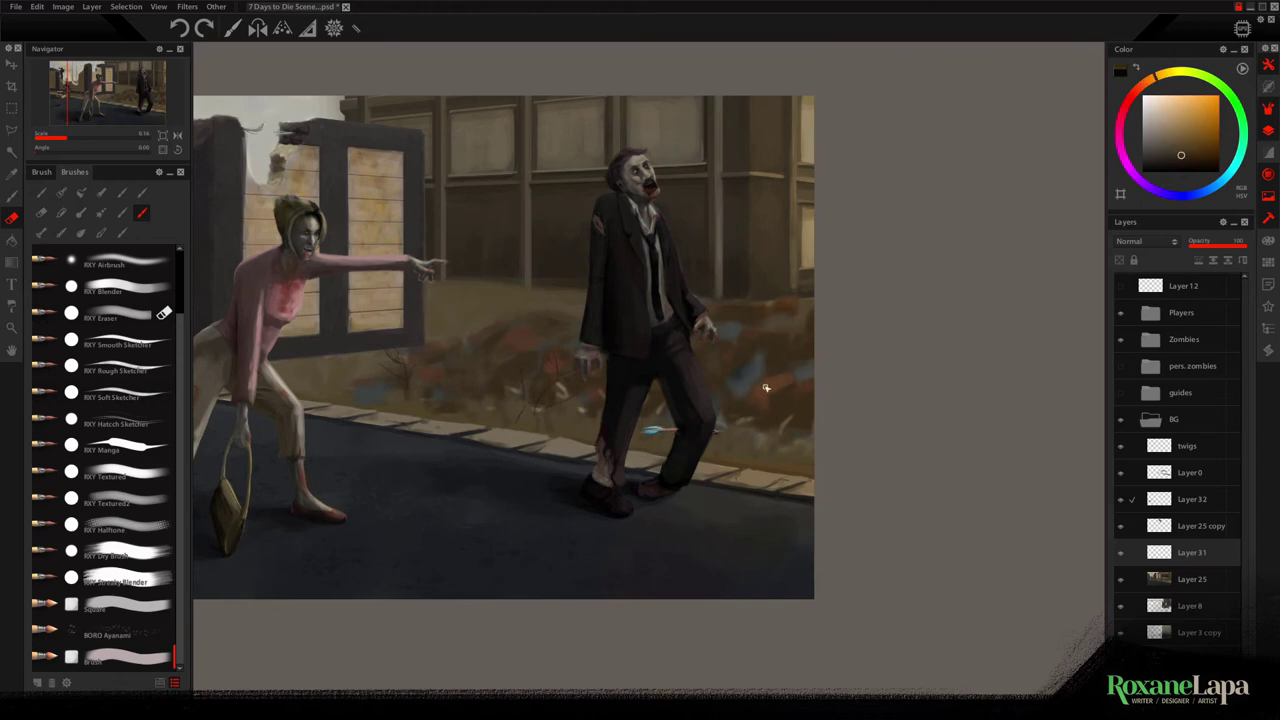
alt+click(775, 382)
alt+click(765, 389)
click(118, 605)
alt+click(760, 393)
alt+click(790, 377)
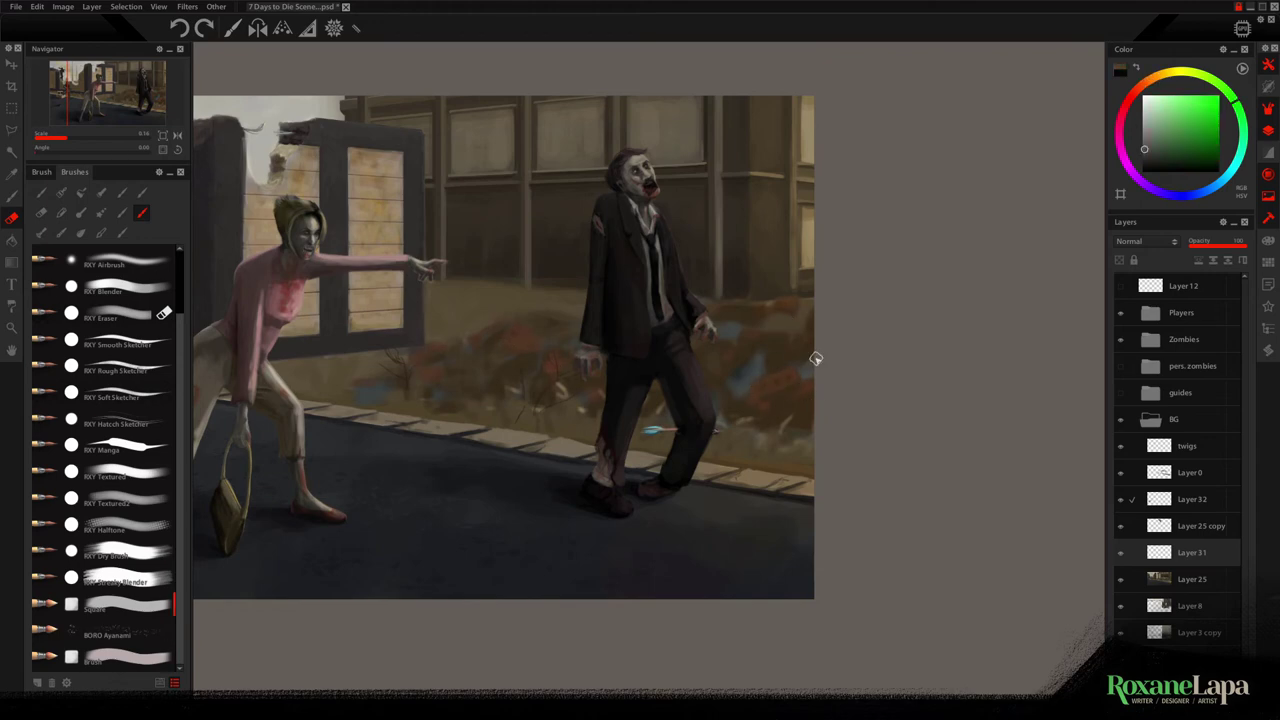
Paint angular brick and debris shapes across the rubble pile between the woman and the zombie using sampled browns, reds and blues
alt+click(738, 369)
alt+click(532, 362)
alt+click(511, 394)
alt+click(496, 360)
alt+click(489, 391)
alt+click(462, 348)
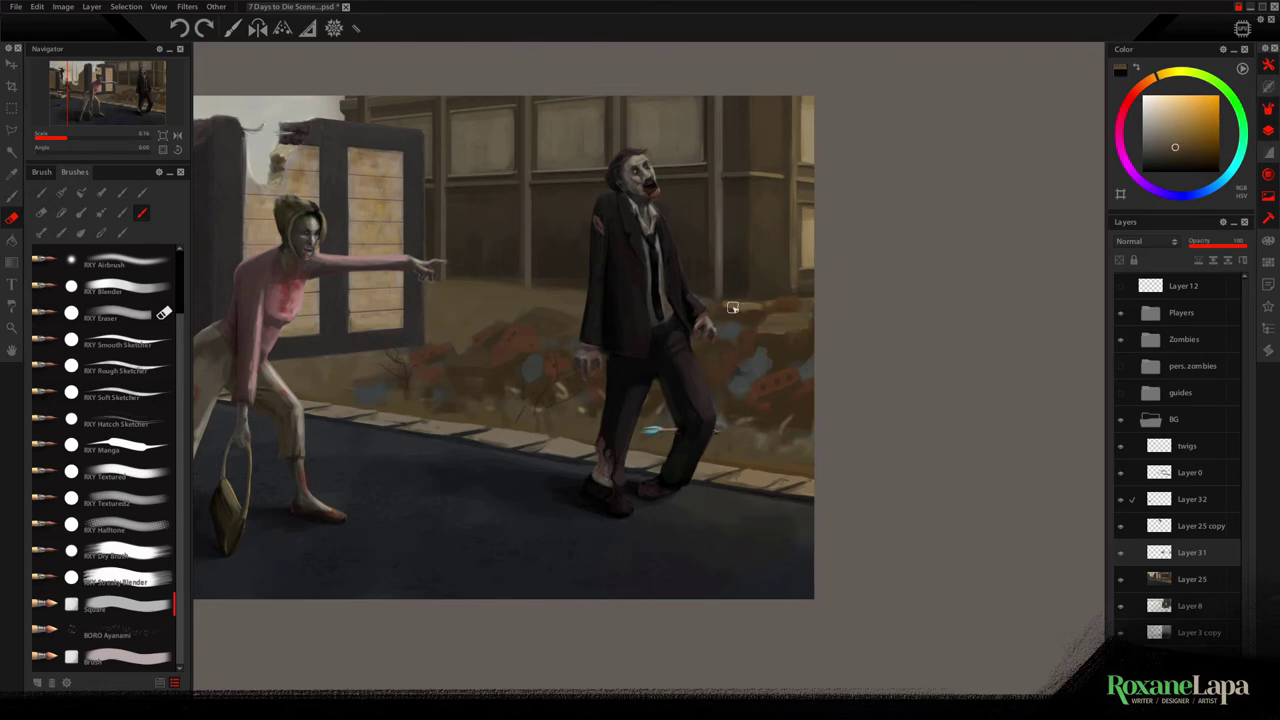
Sharpen the rubble pile's upper edge and separate its bricks with sampled earth tones and darker gaps
mouse_move(725, 308)
mouse_down()
mouse_move(758, 307)
mouse_move(708, 356)
mouse_up()
alt+click(560, 318)
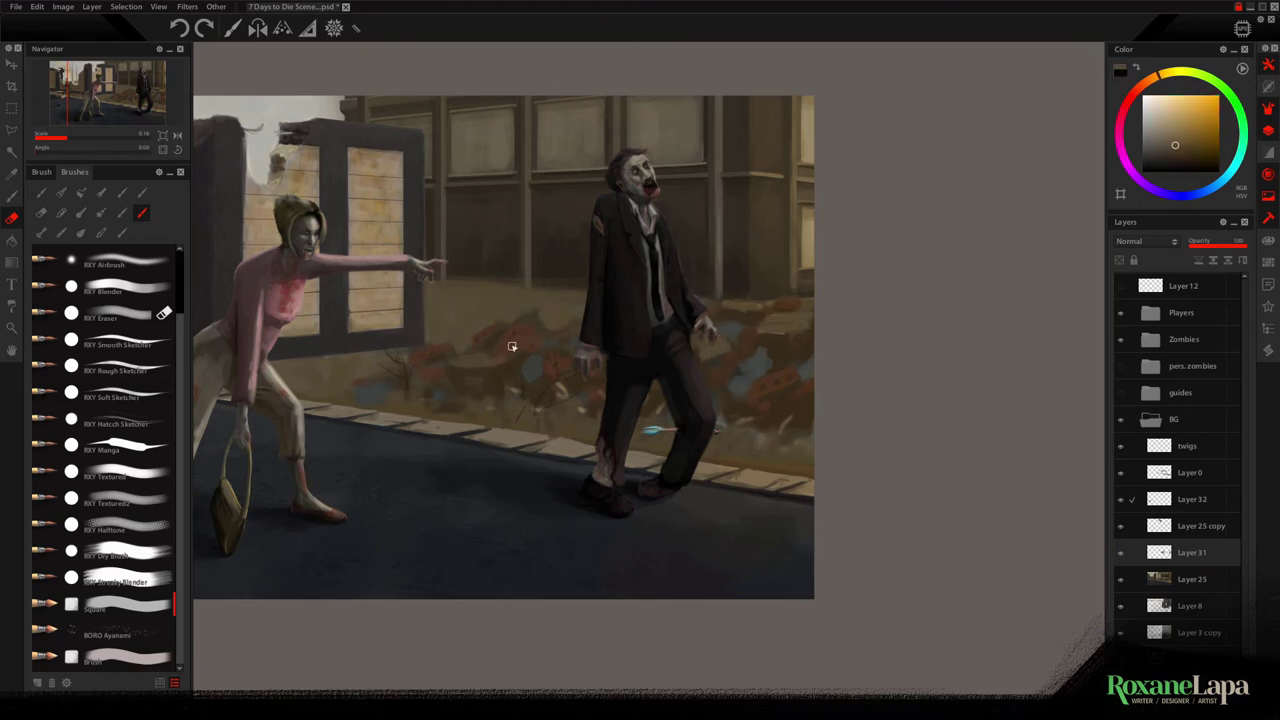
drag(491, 370, 500, 382)
alt+click(564, 362)
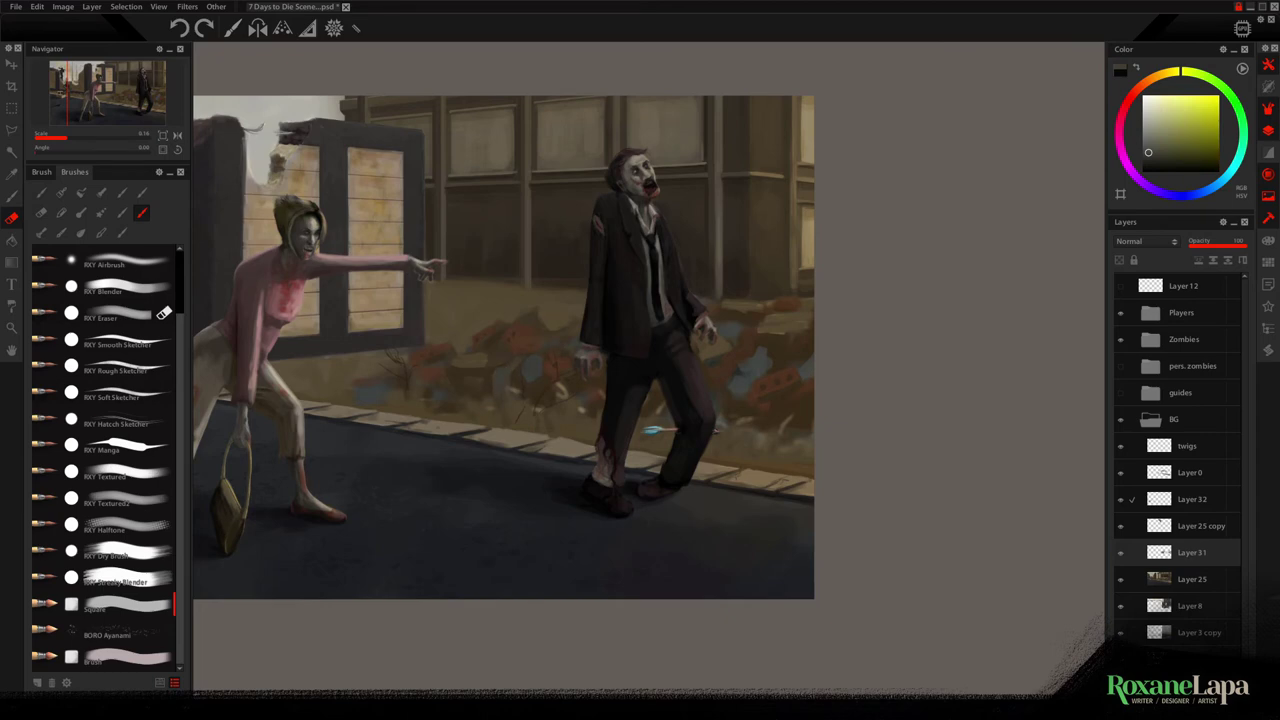
alt+click(538, 345)
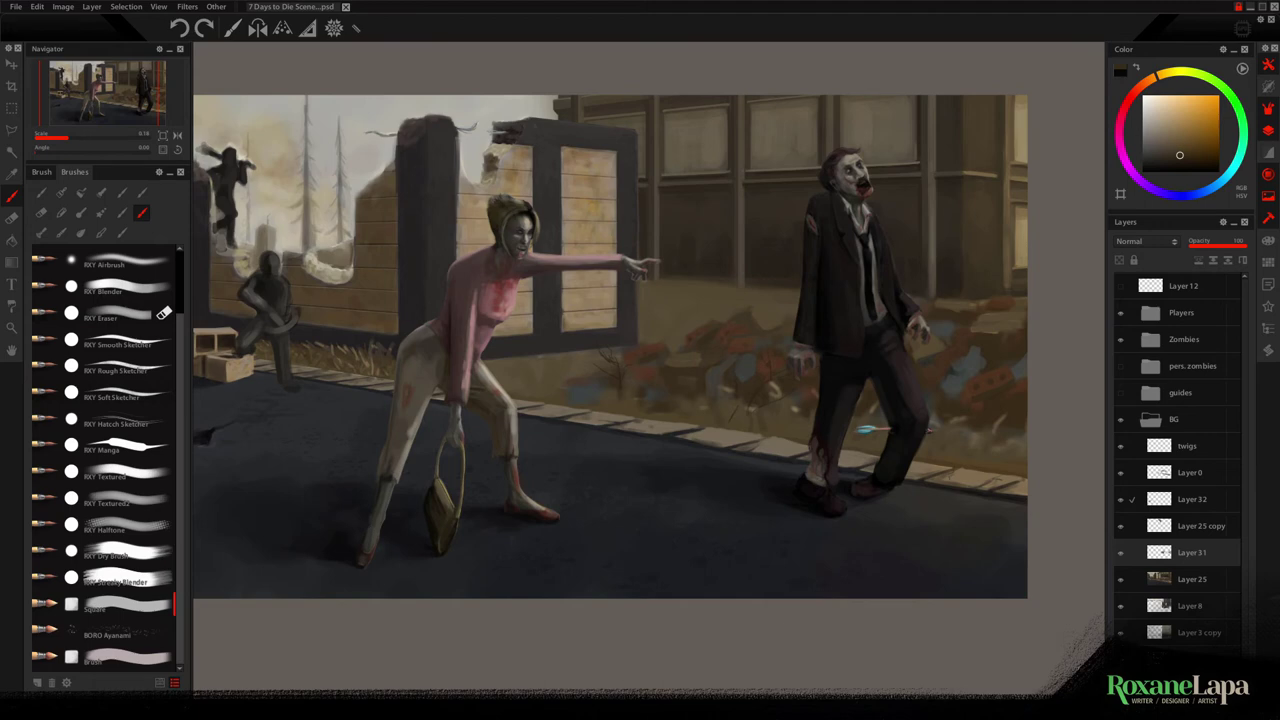
Switch to f.lux, apply its Soft White colour effect, and close the f.lux window
click(882, 707)
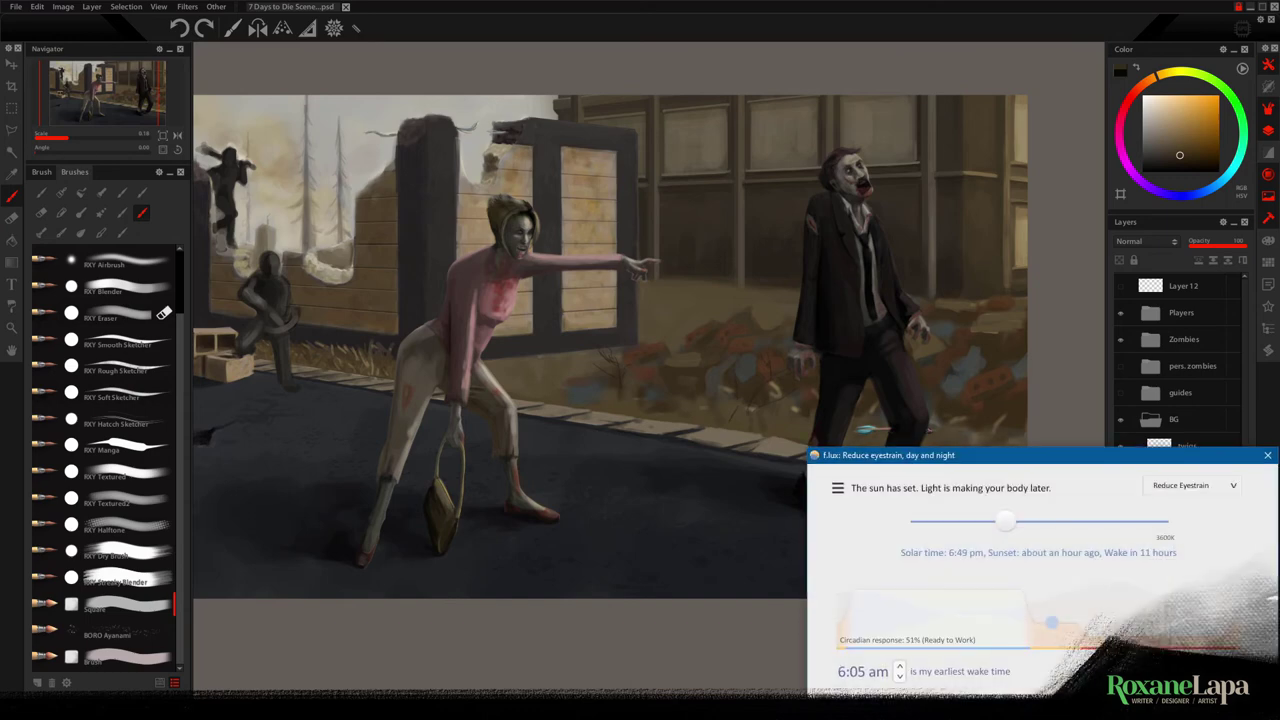
right_click(882, 707)
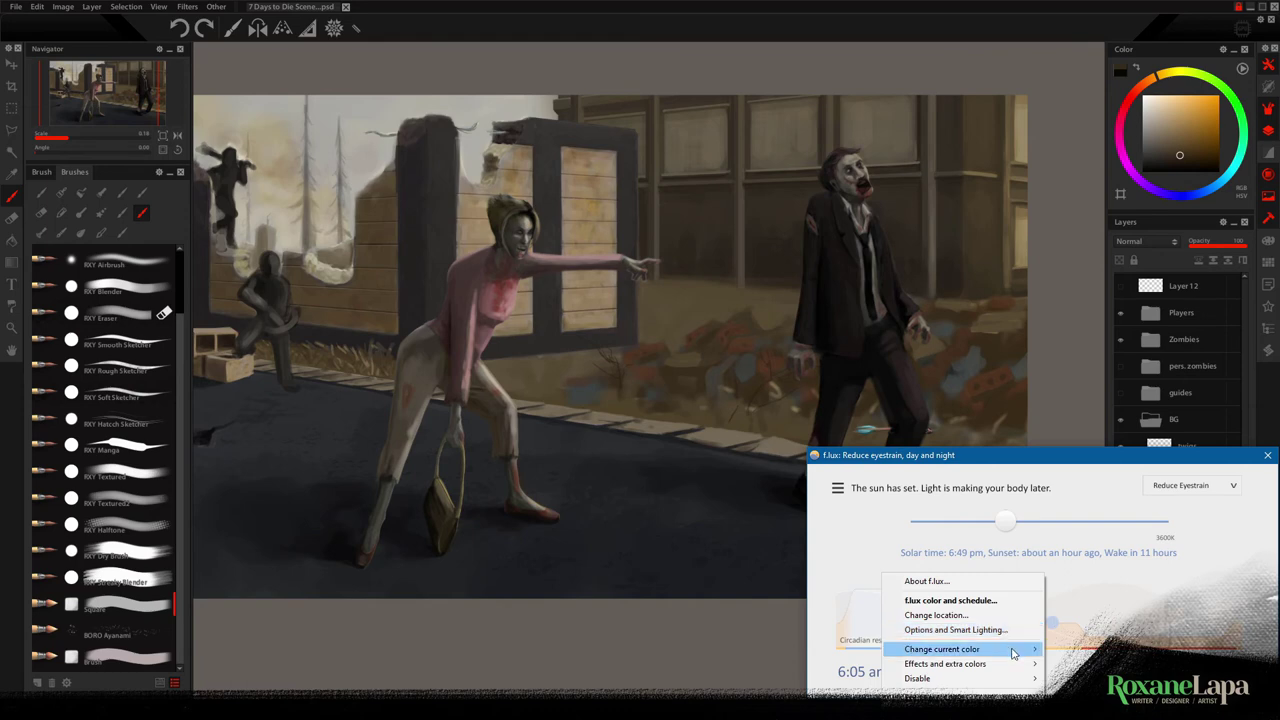
mouse_move(1015, 664)
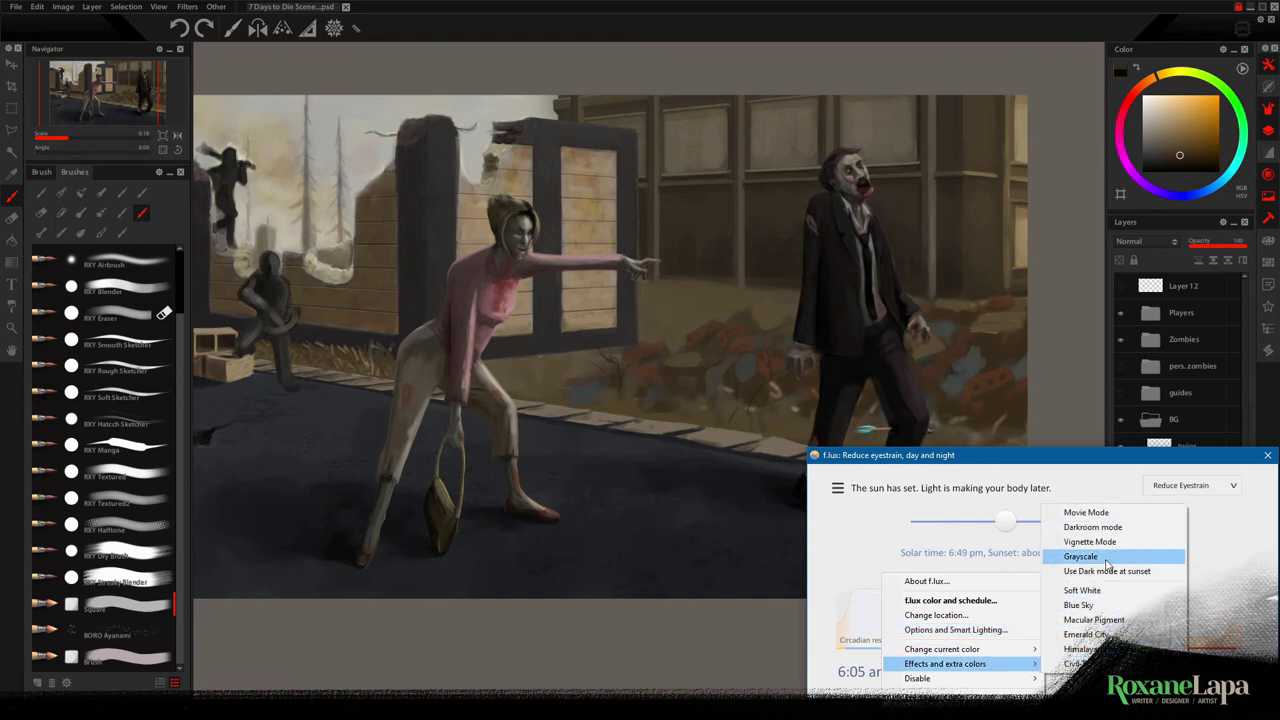
click(1110, 592)
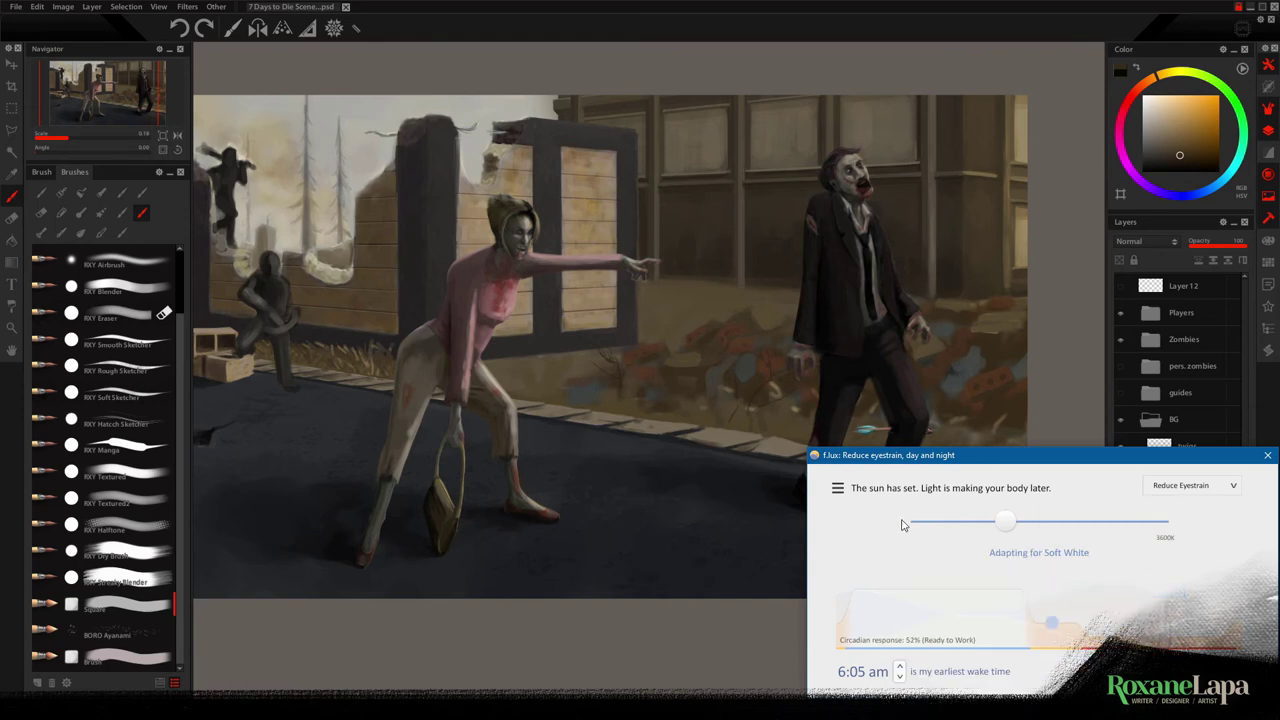
click(1267, 458)
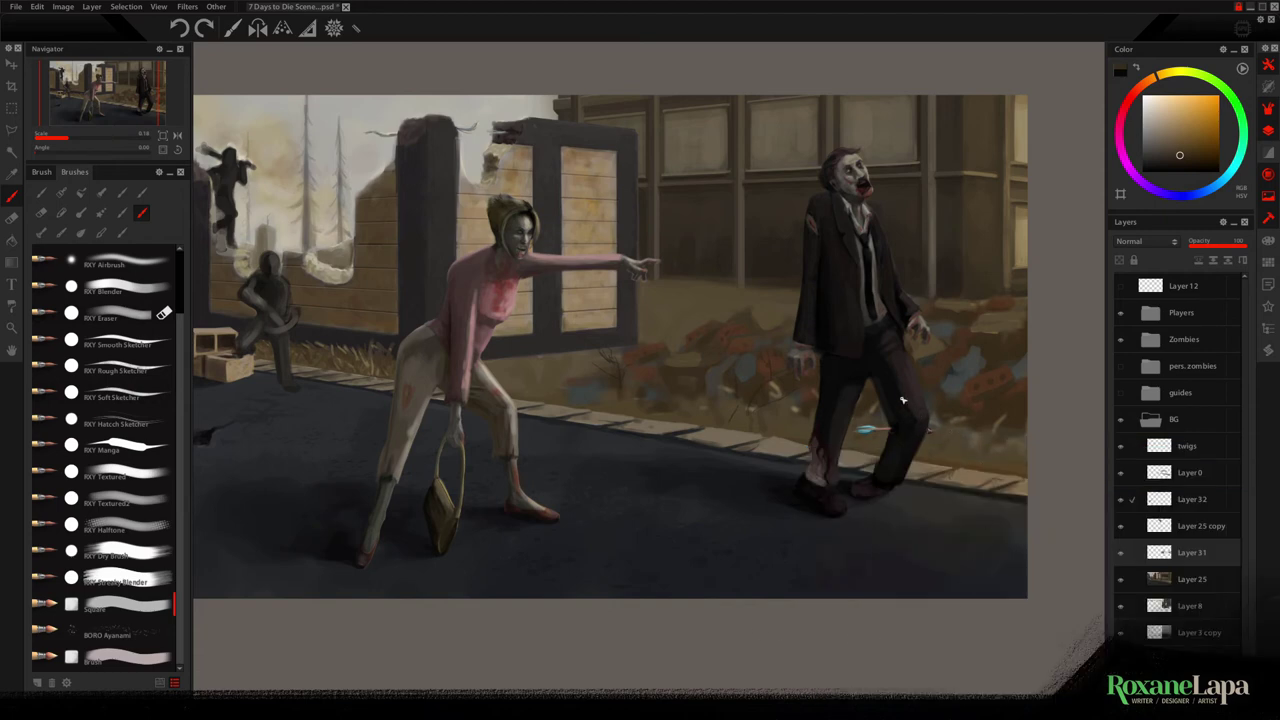
Paint pale grey concrete chunks among the bricks on both sides of the zombie in the rubble pile
alt+click(774, 314)
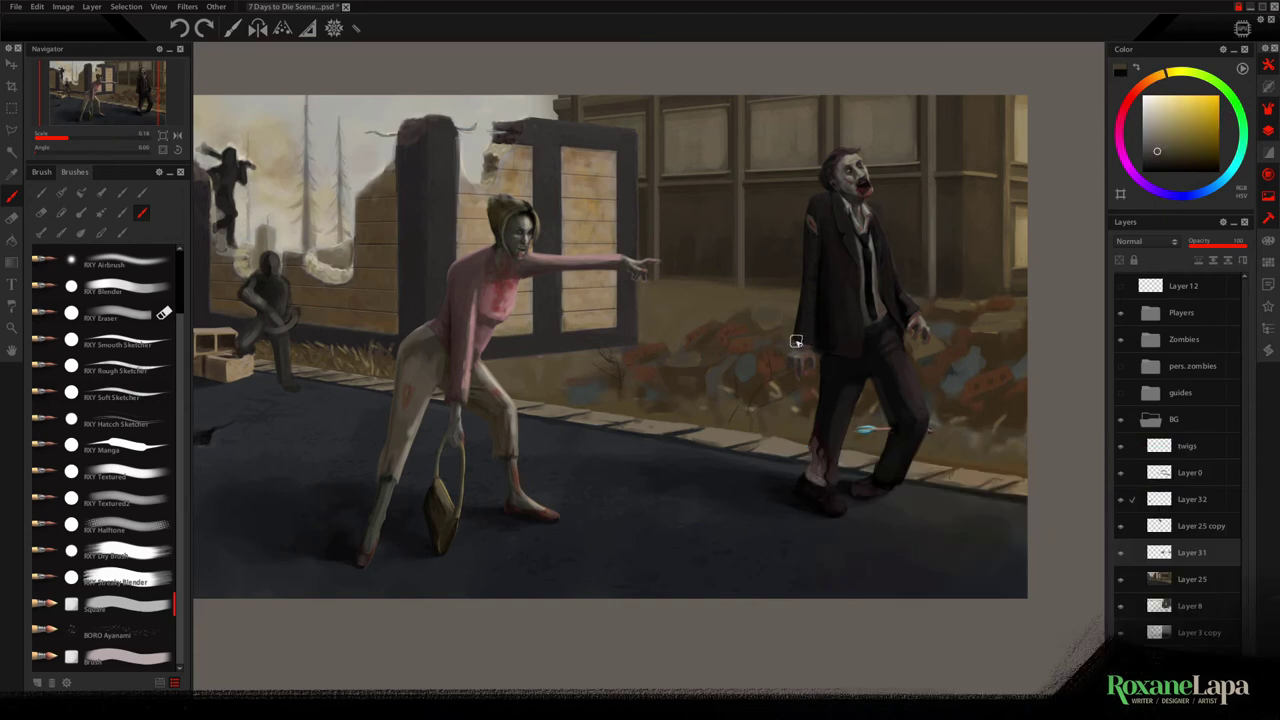
click(1150, 121)
alt+click(763, 305)
drag(760, 310, 774, 316)
drag(702, 361, 682, 366)
mouse_move(1016, 322)
mouse_down()
mouse_move(924, 338)
mouse_move(942, 306)
mouse_up()
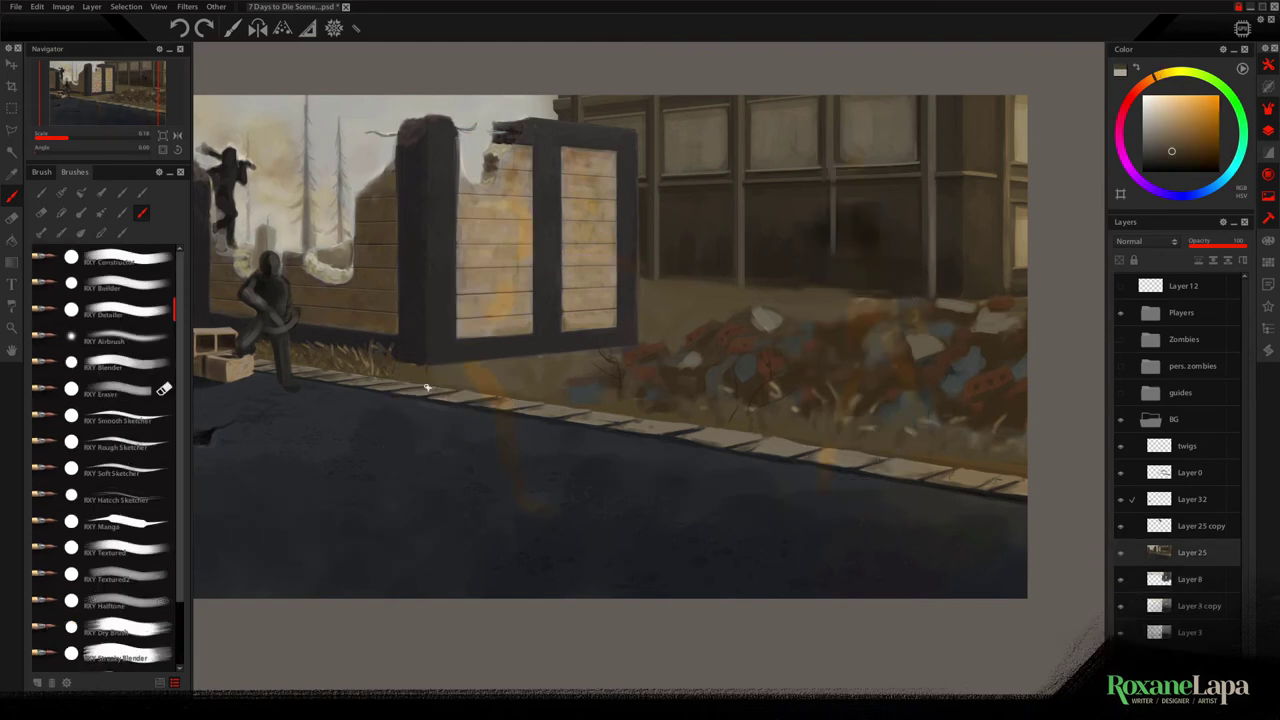
Add a new layer above Layer 25 and paint dry grass blades along the base of the ruined wall with sampled tans
key(ctrl+shift+n)
mouse_move(452, 383)
mouse_down()
mouse_move(494, 383)
mouse_move(508, 366)
mouse_up()
alt+click(438, 366)
mouse_move(347, 356)
mouse_down()
mouse_move(526, 374)
mouse_move(500, 374)
mouse_up()
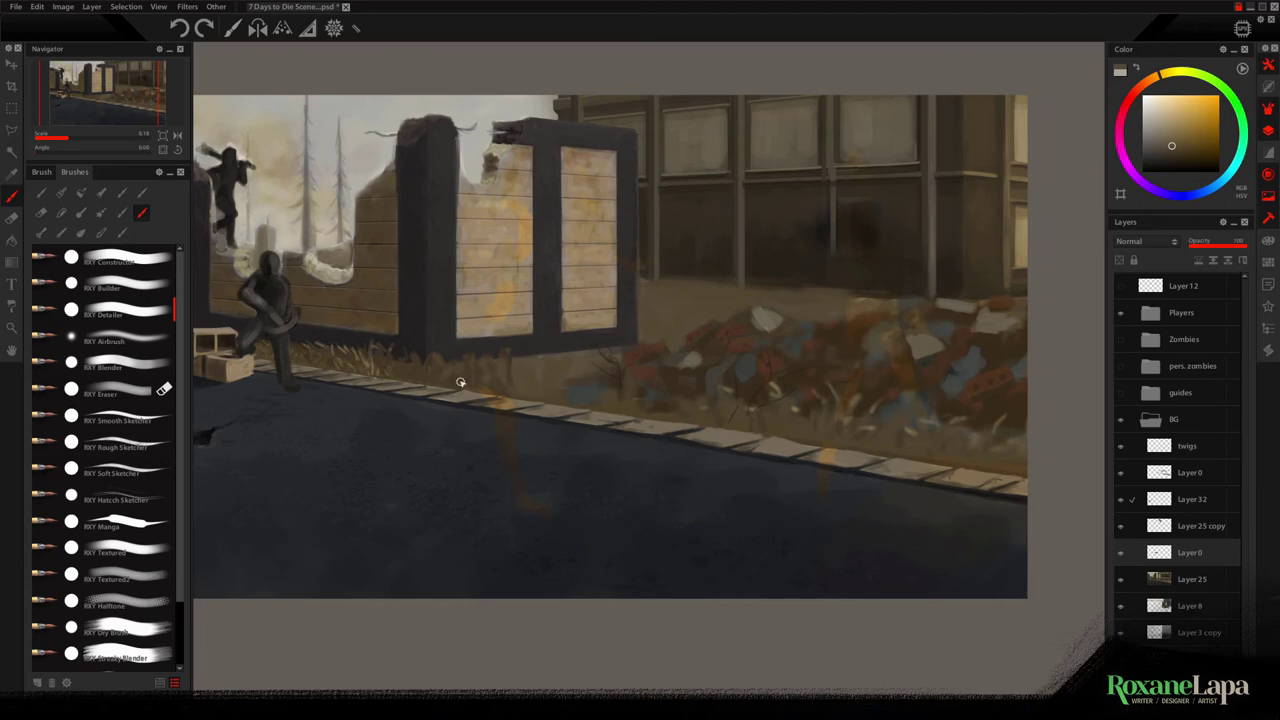
alt+click(376, 340)
drag(380, 336, 374, 351)
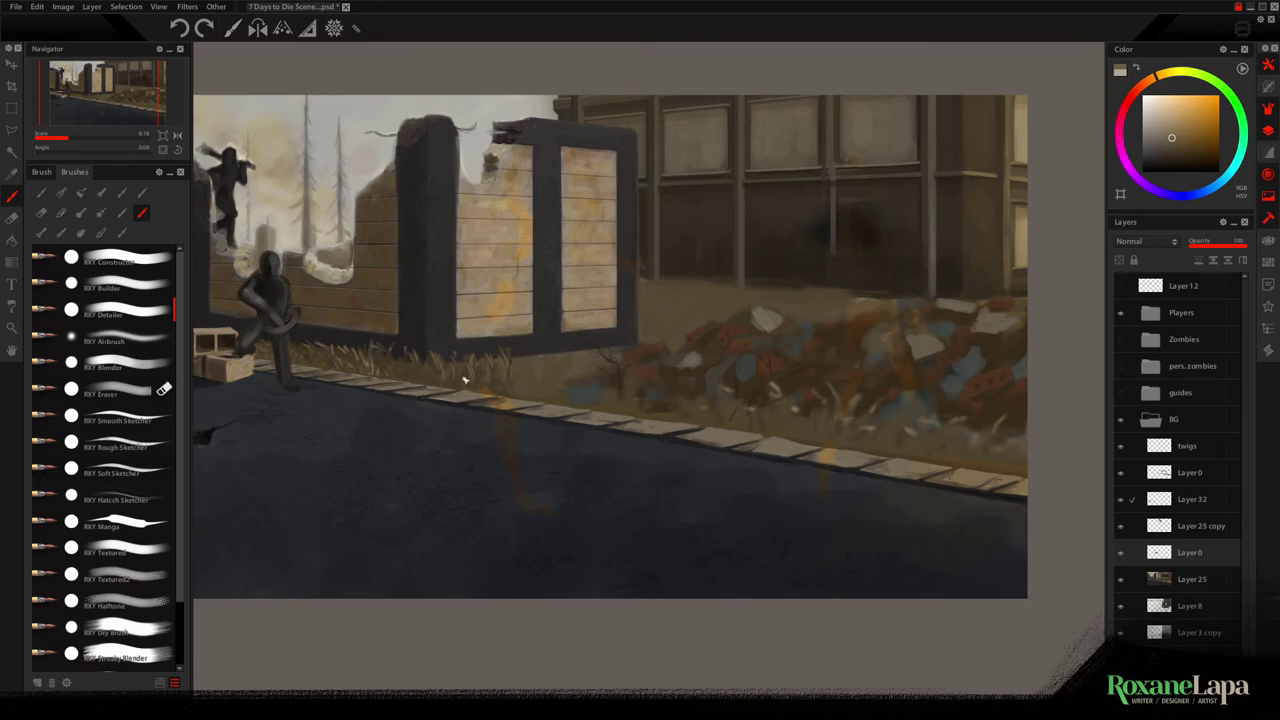
alt+click(506, 371)
alt+click(430, 358)
alt+click(490, 359)
alt+click(536, 362)
Move Layer 32 and the upper Layer 0 down the layer stack and merge each with the layer beneath it
drag(1200, 496, 1195, 559)
key(ctrl+e)
drag(1195, 472, 1190, 530)
key(ctrl+e)
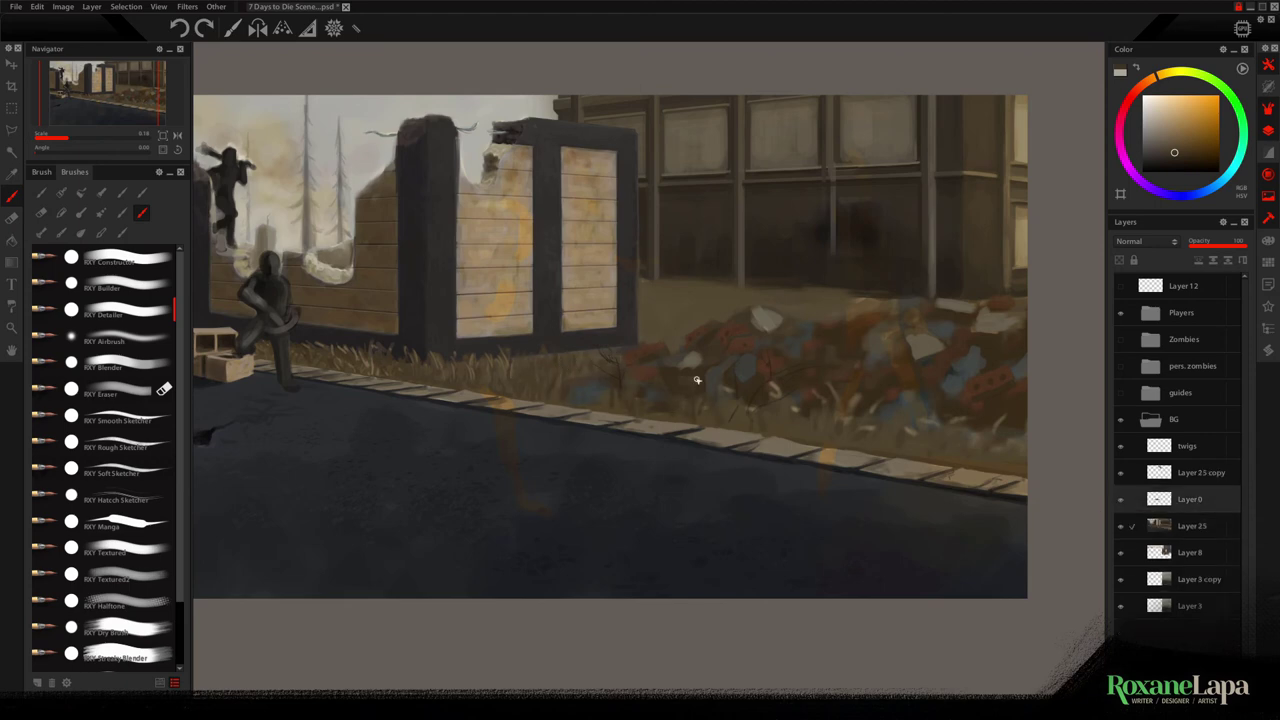
Paint dry grass blades along the kerb in front of the rubble pile, alternating sampled light and dark browns
drag(738, 422, 732, 403)
drag(796, 437, 788, 417)
drag(1012, 462, 1006, 436)
mouse_move(972, 462)
mouse_down()
mouse_move(968, 434)
mouse_move(899, 395)
mouse_move(888, 408)
mouse_up()
alt+click(951, 440)
drag(798, 416, 792, 392)
drag(704, 398, 700, 382)
drag(614, 394, 624, 368)
alt+click(521, 387)
drag(672, 414, 670, 394)
drag(808, 416, 806, 394)
alt+click(949, 466)
alt+click(984, 426)
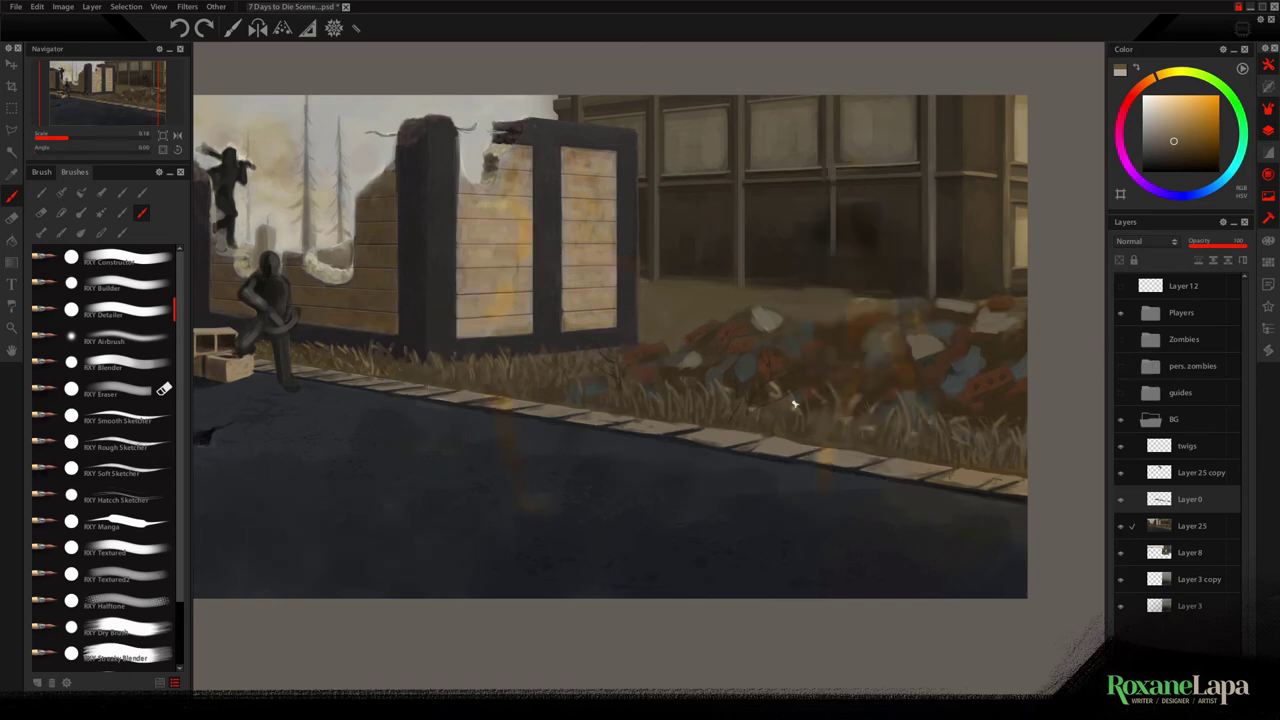
alt+click(891, 410)
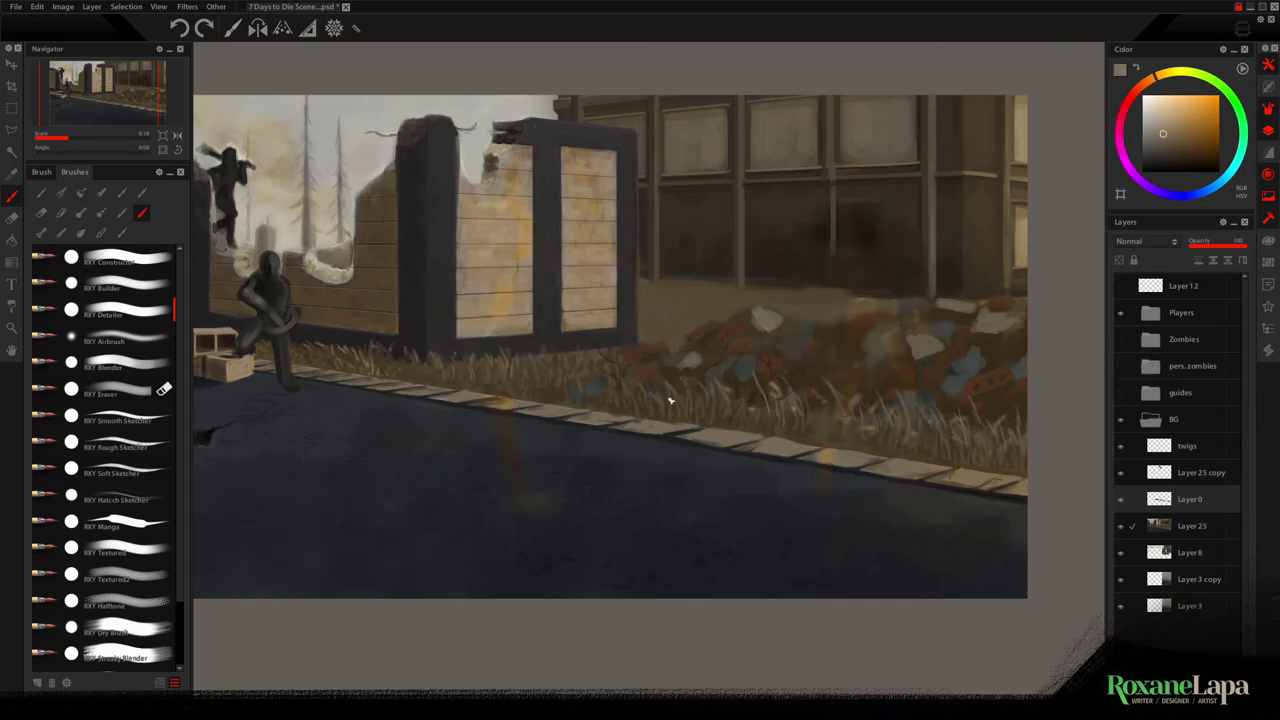
Add short grass strokes to the slope behind the rubble, below the background building, using sampled brown tones
alt+click(592, 348)
alt+click(687, 294)
drag(654, 320, 676, 304)
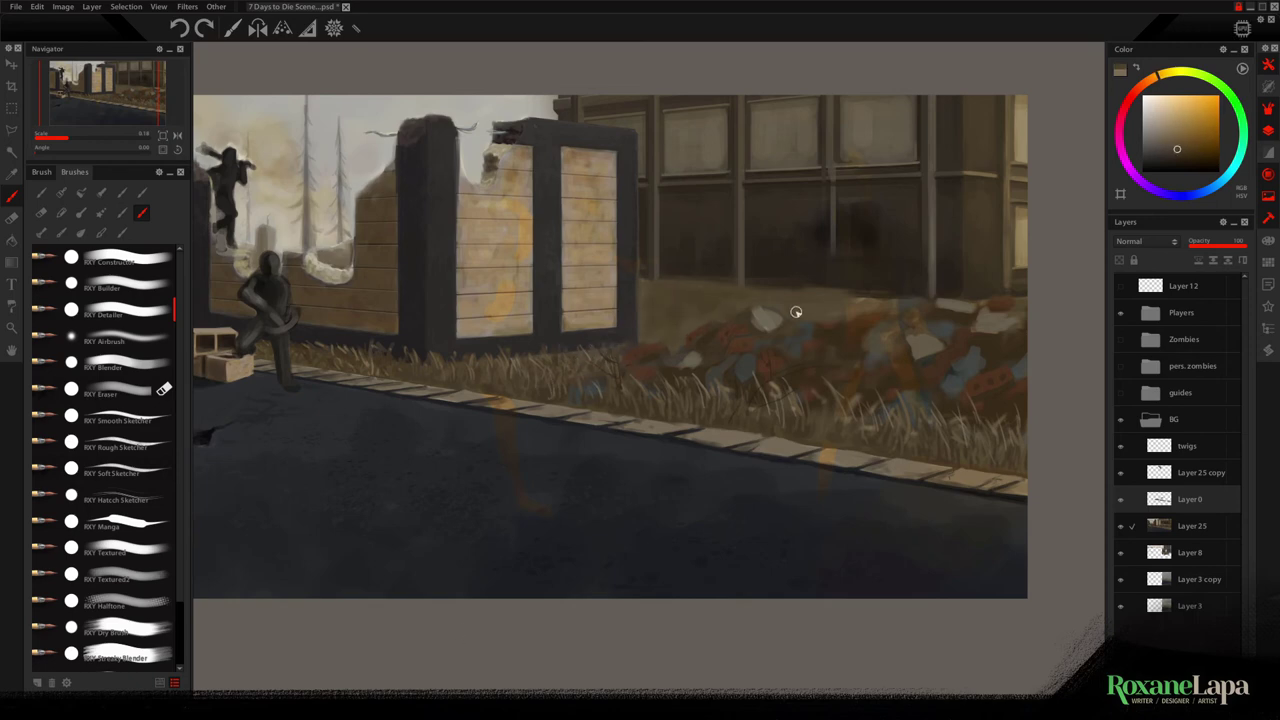
alt+click(670, 313)
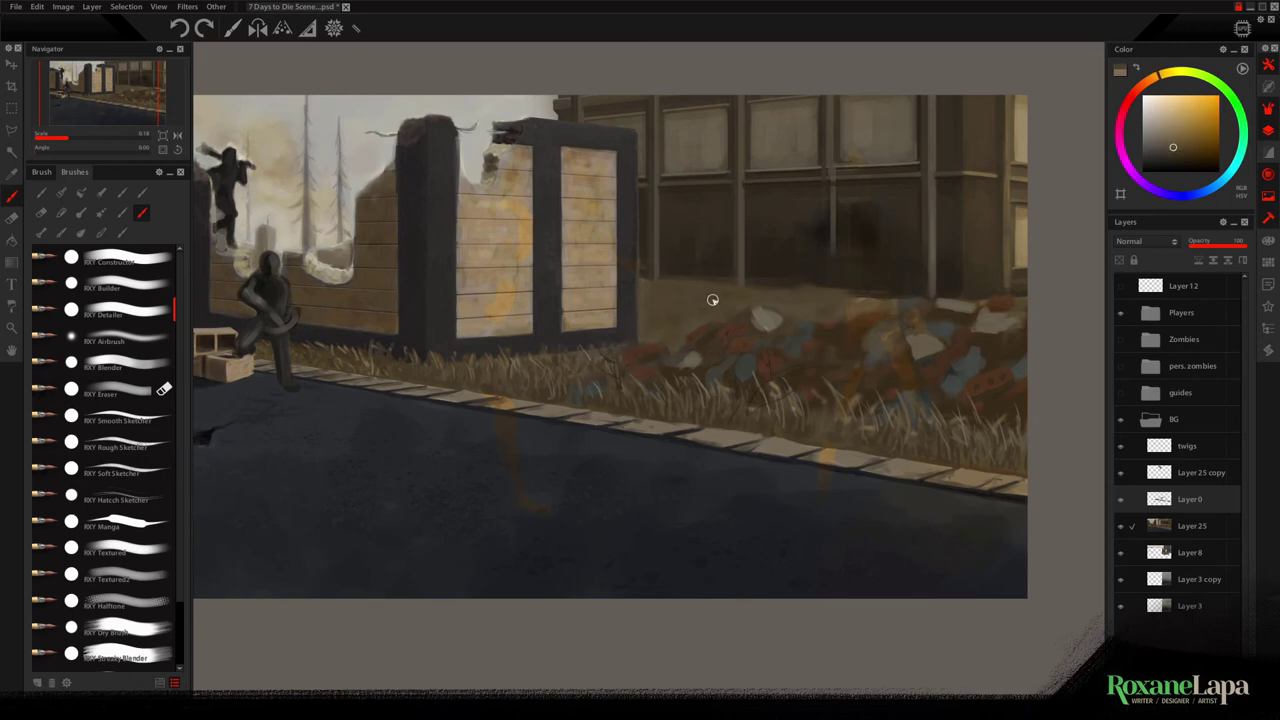
alt+click(901, 425)
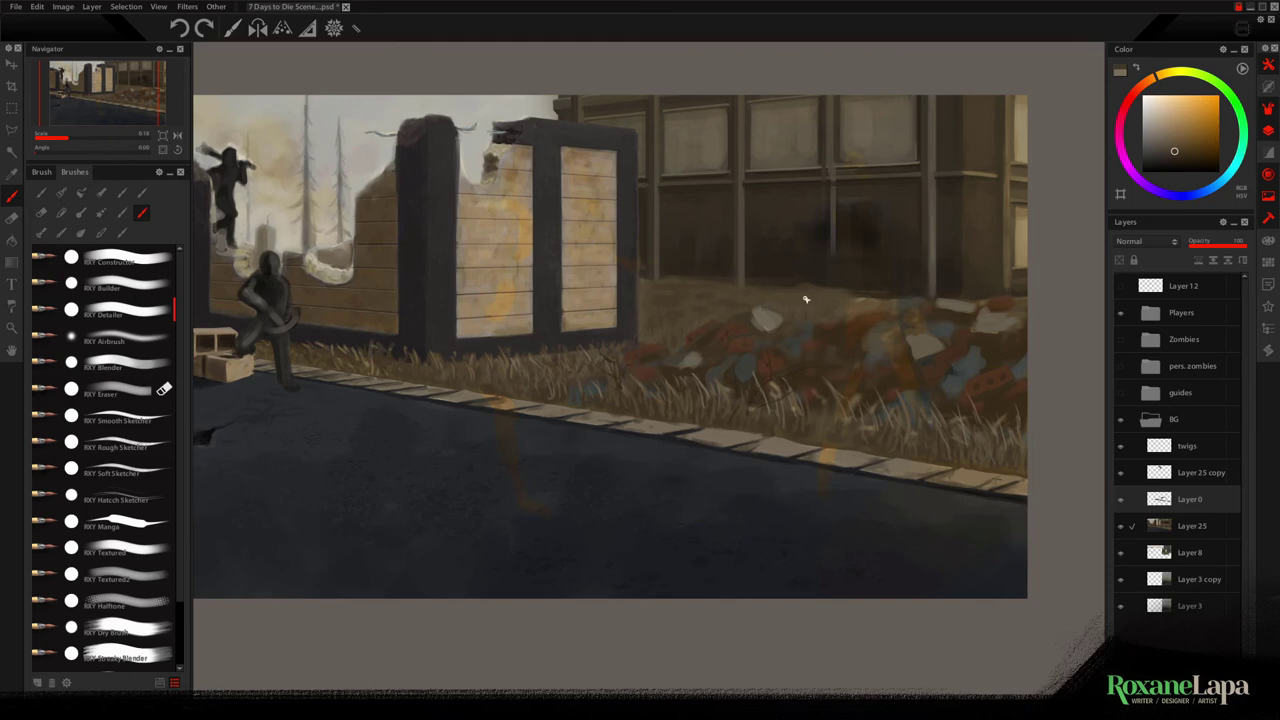
alt+click(910, 417)
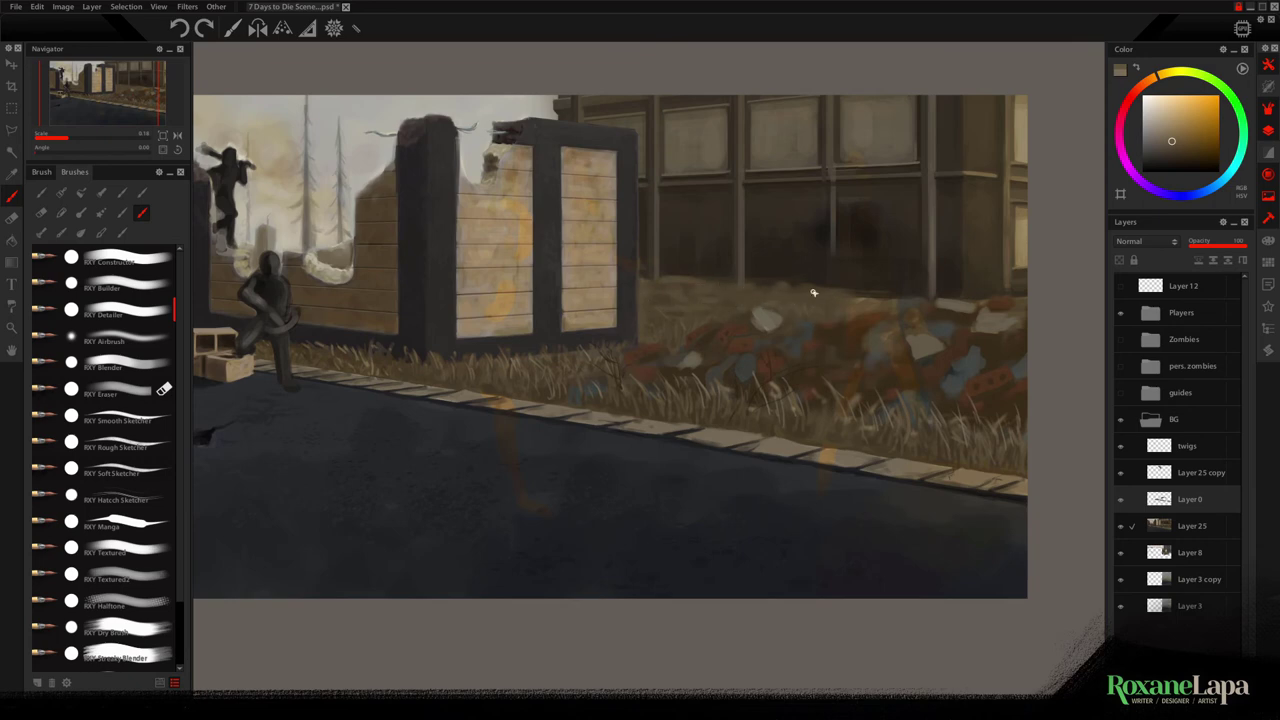
Show the Zombies group and paint a bare, branching bush behind the rubble near the woman's pointing hand on Layer 6
click(1121, 341)
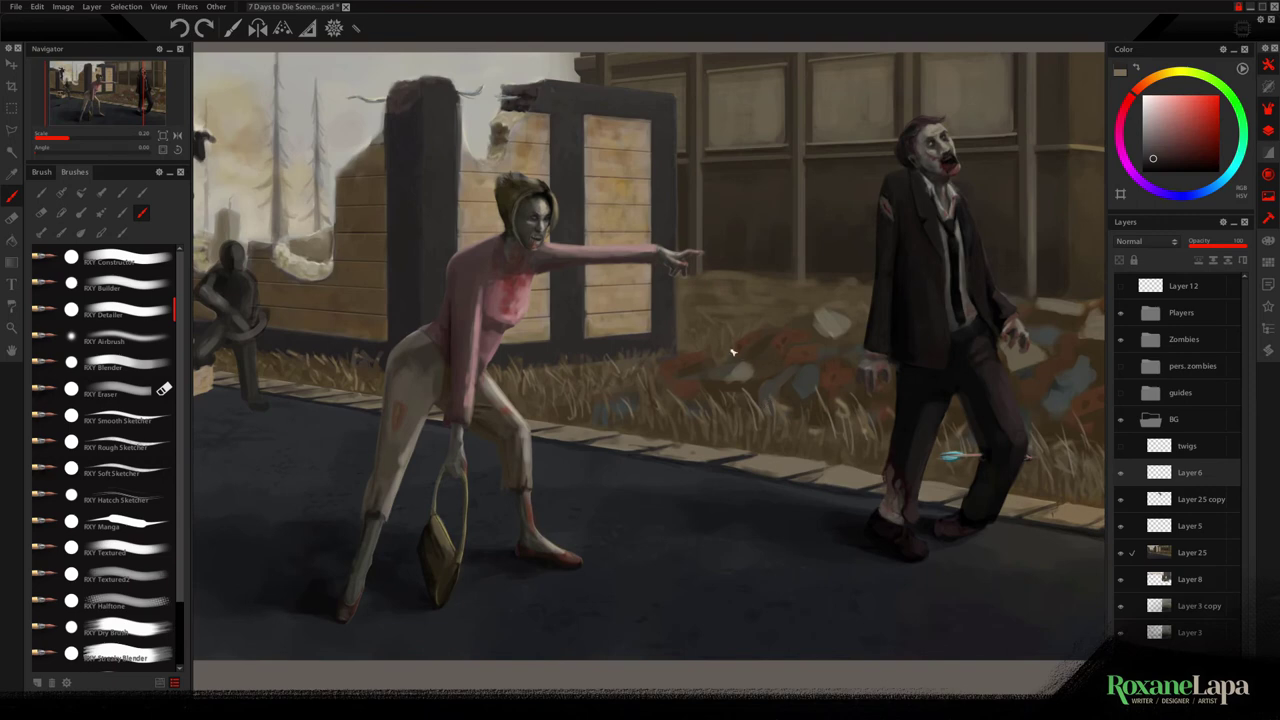
mouse_move(732, 352)
mouse_down()
mouse_move(772, 298)
mouse_move(744, 336)
mouse_up()
alt+click(745, 373)
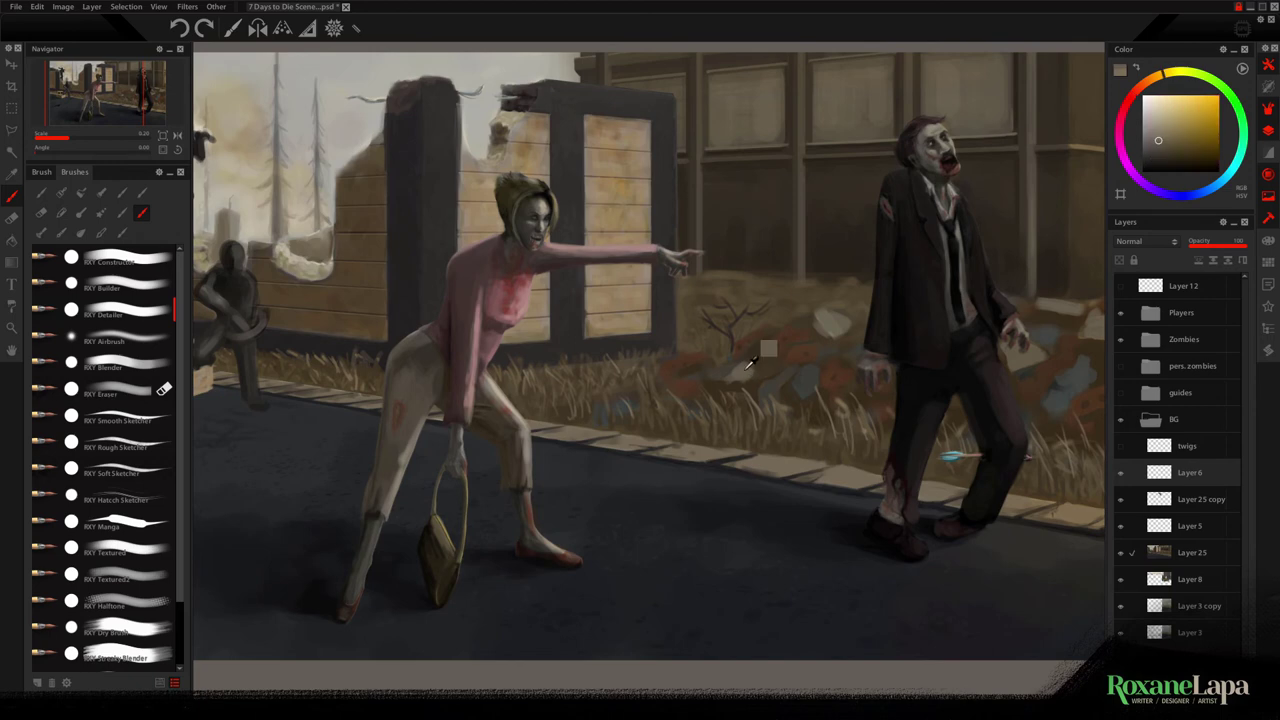
scroll(760, 383, up, 3)
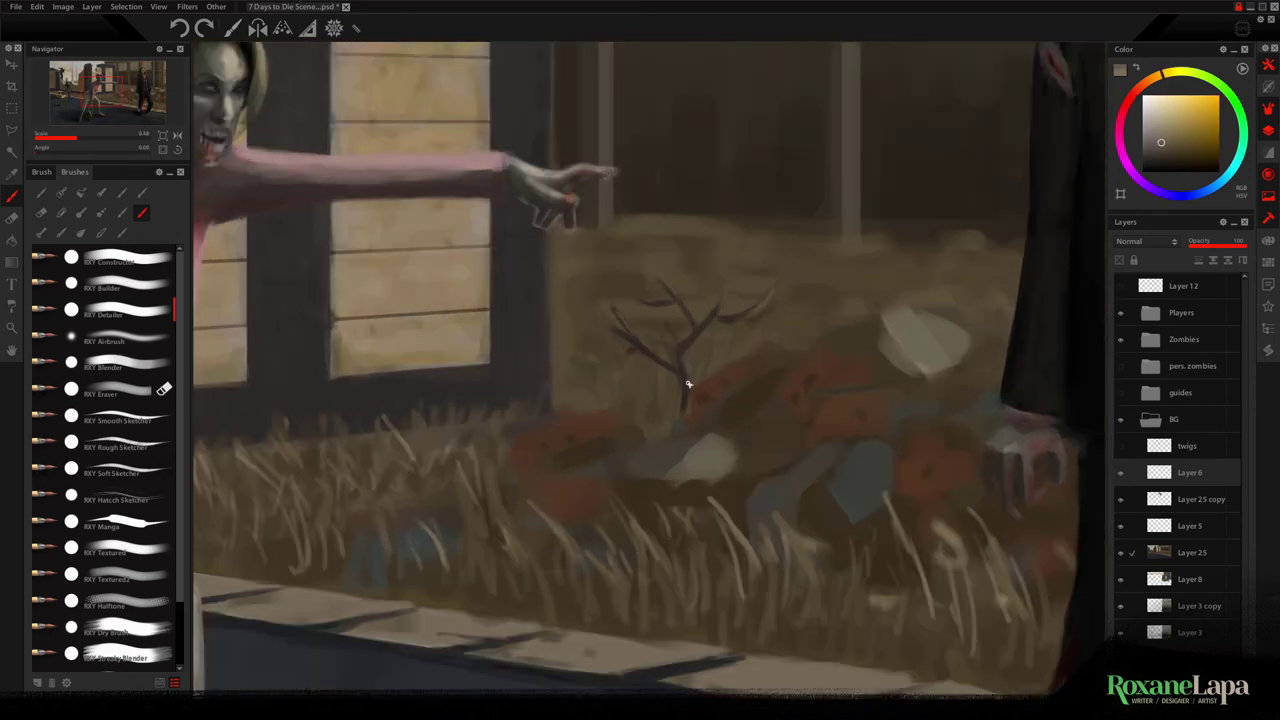
alt+click(760, 307)
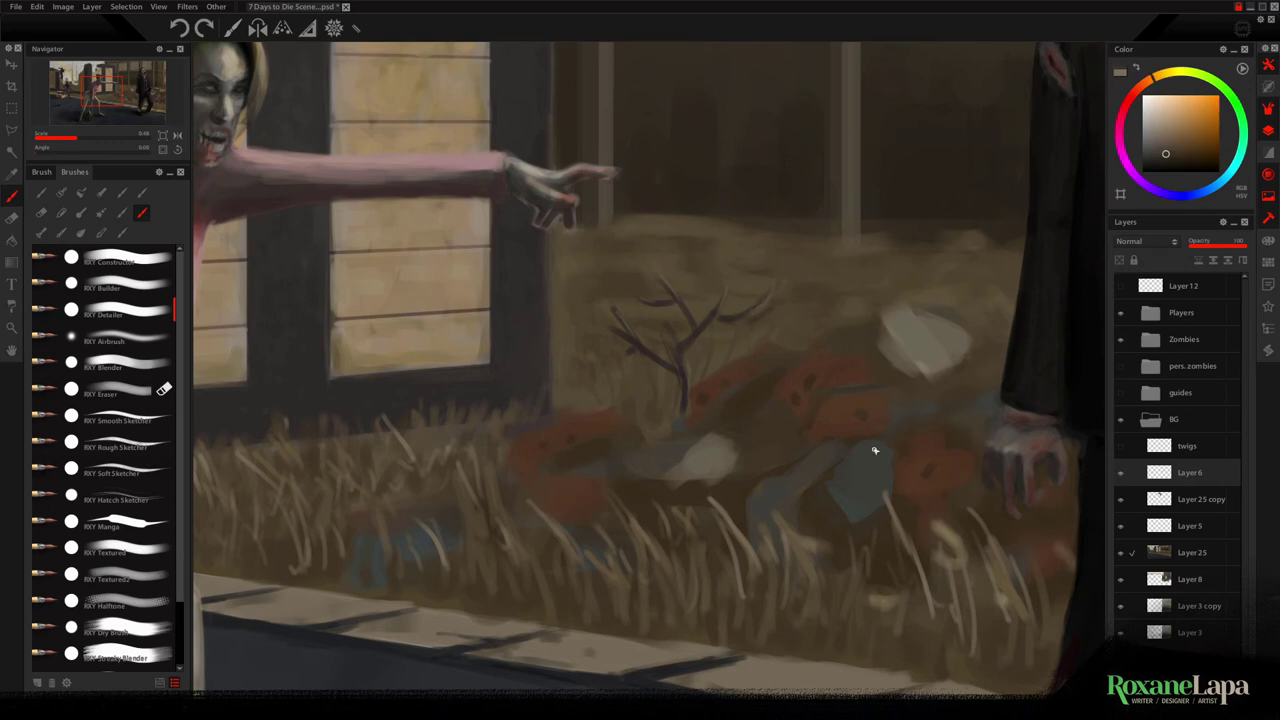
alt+click(674, 346)
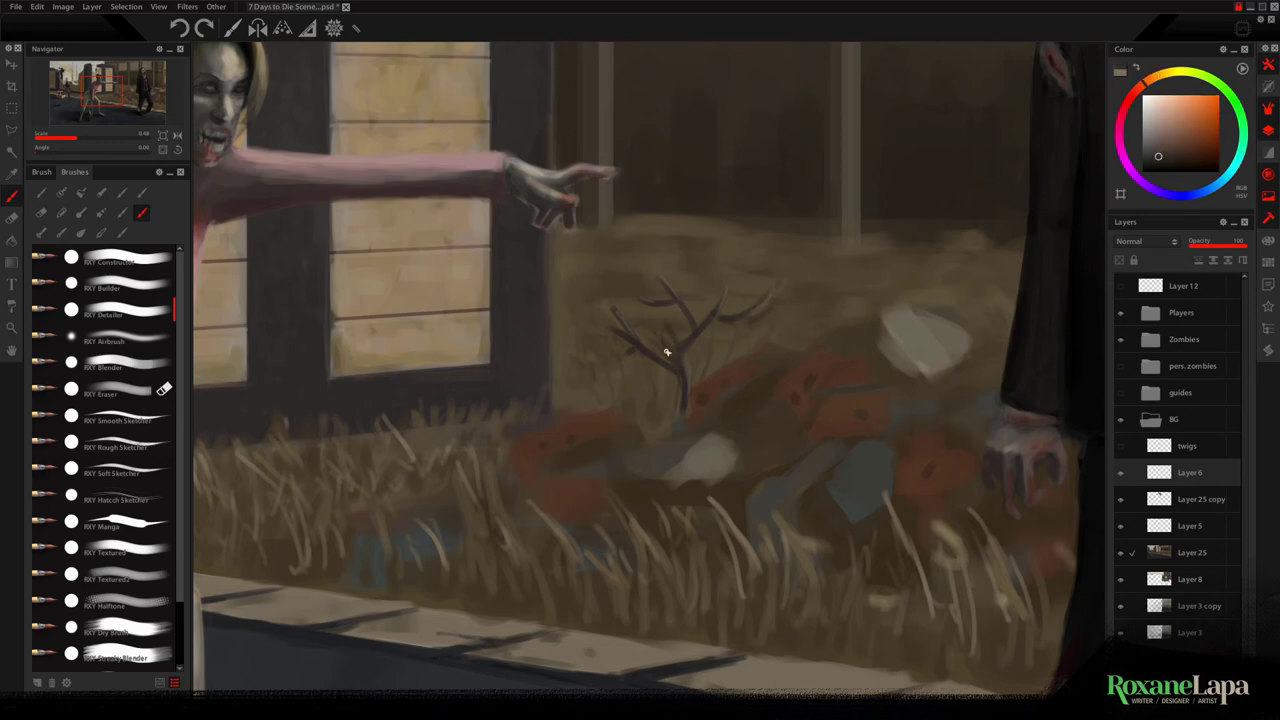
Touch up the bare bush and the surrounding grass with browns sampled from the scene
scroll(755, 598, down, 5)
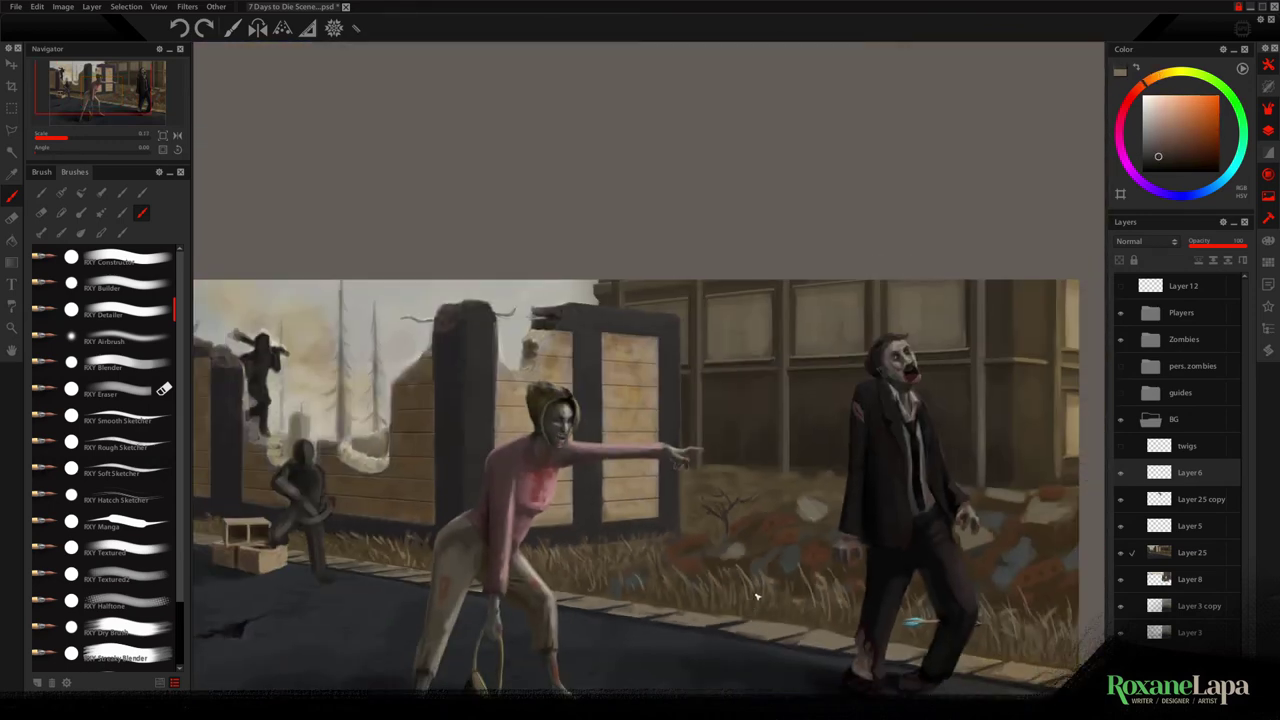
scroll(767, 562, up, 2)
drag(767, 562, 803, 471)
alt+click(803, 471)
drag(268, 307, 437, 311)
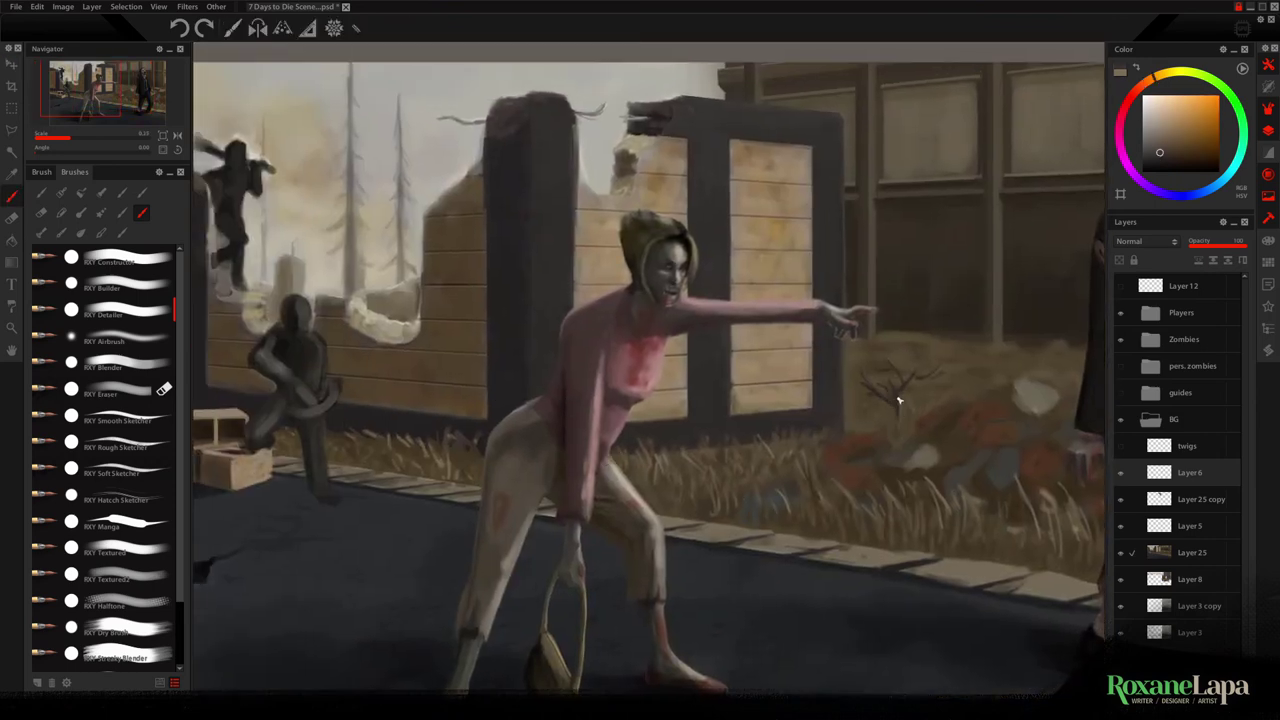
alt+click(894, 394)
alt+click(406, 424)
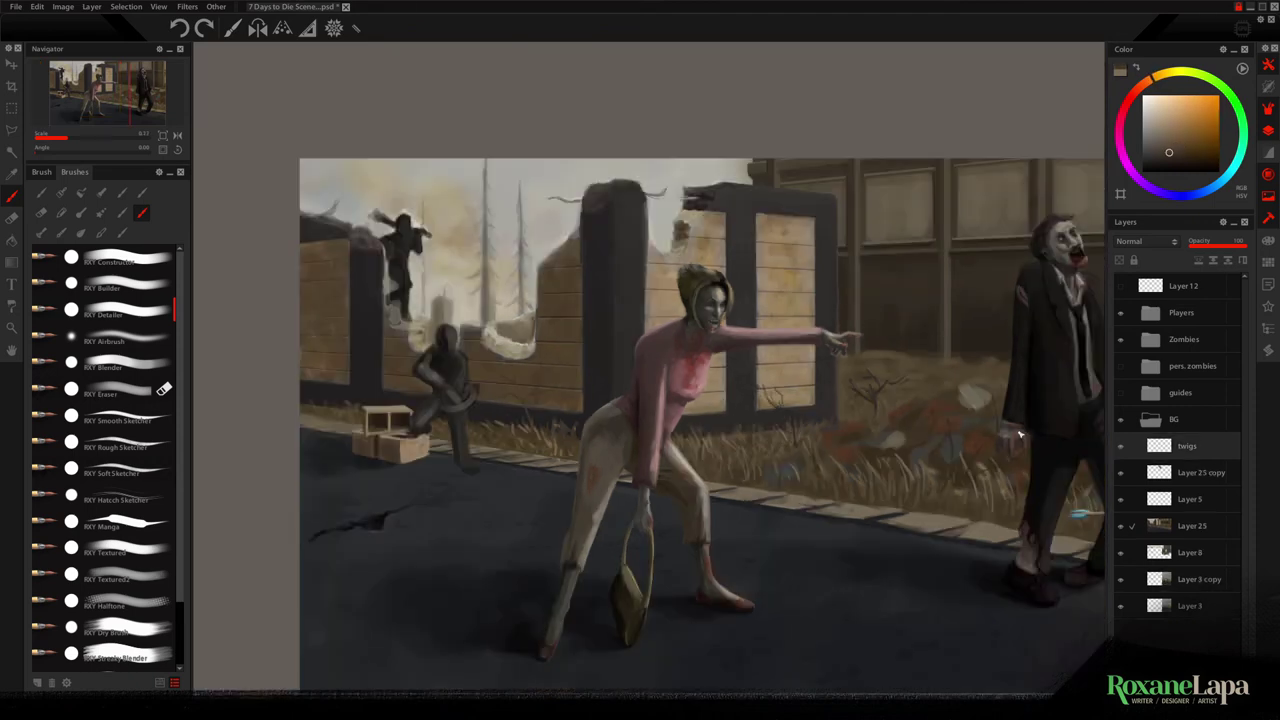
Move the old twigs beside the woman's arm to the wooden wall between her and the crouching figure
click(12, 64)
drag(749, 429, 420, 394)
drag(634, 331, 486, 357)
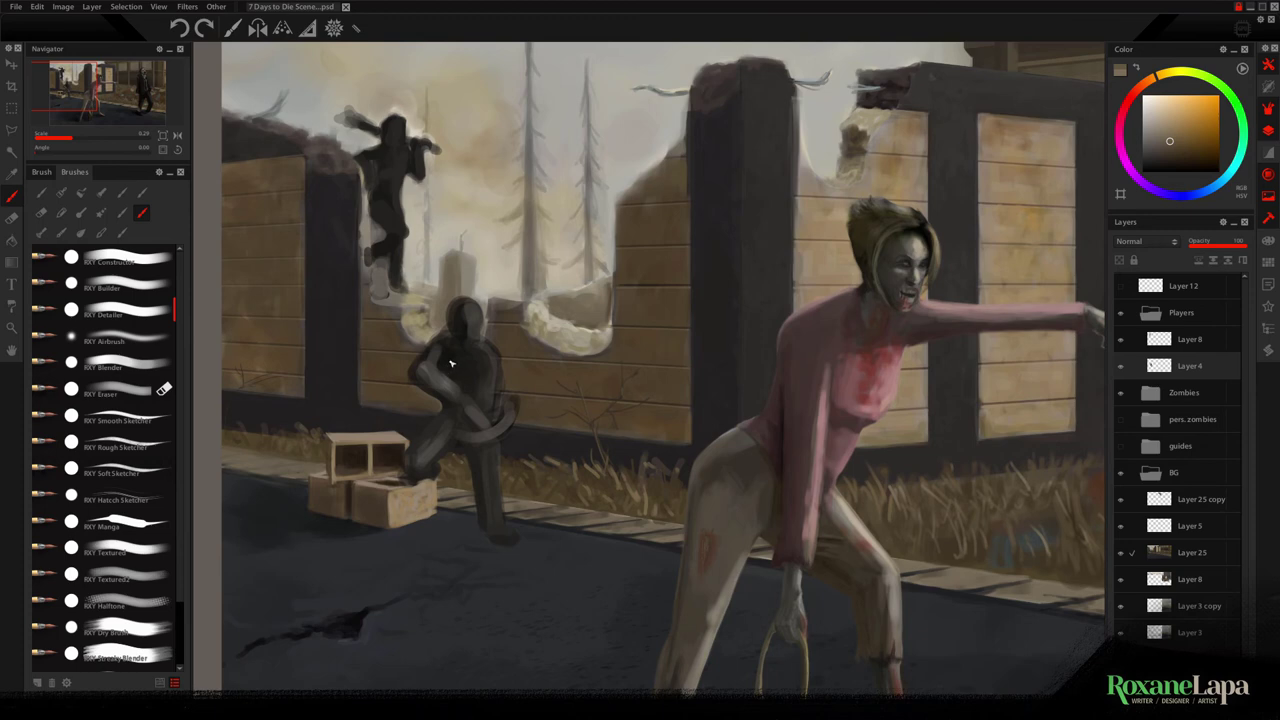
Darken and smooth the crouching player silhouette's head and torso on Layer 4 with sampled tones
alt+click(451, 364)
drag(474, 382, 474, 388)
alt+click(837, 301)
drag(470, 313, 463, 345)
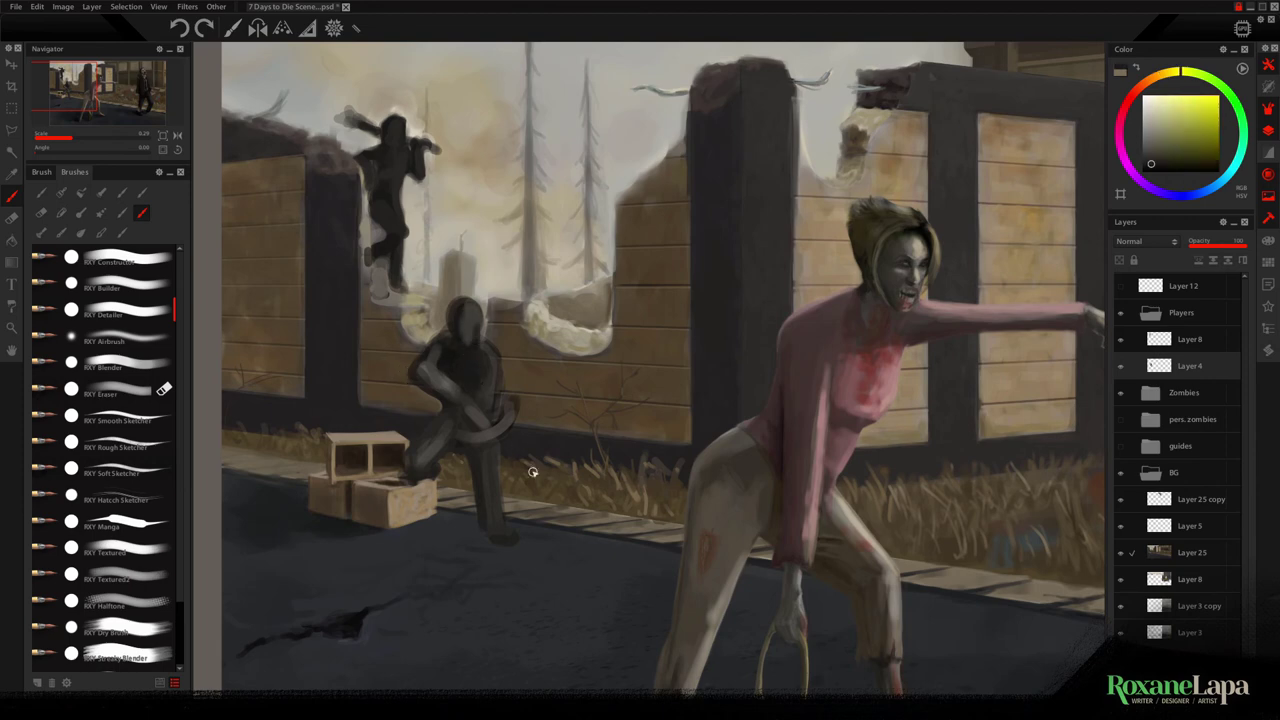
Reshape and smooth the crouching figure's straight leg and foot on Layer 4 with sampled dark tones
alt+click(462, 458)
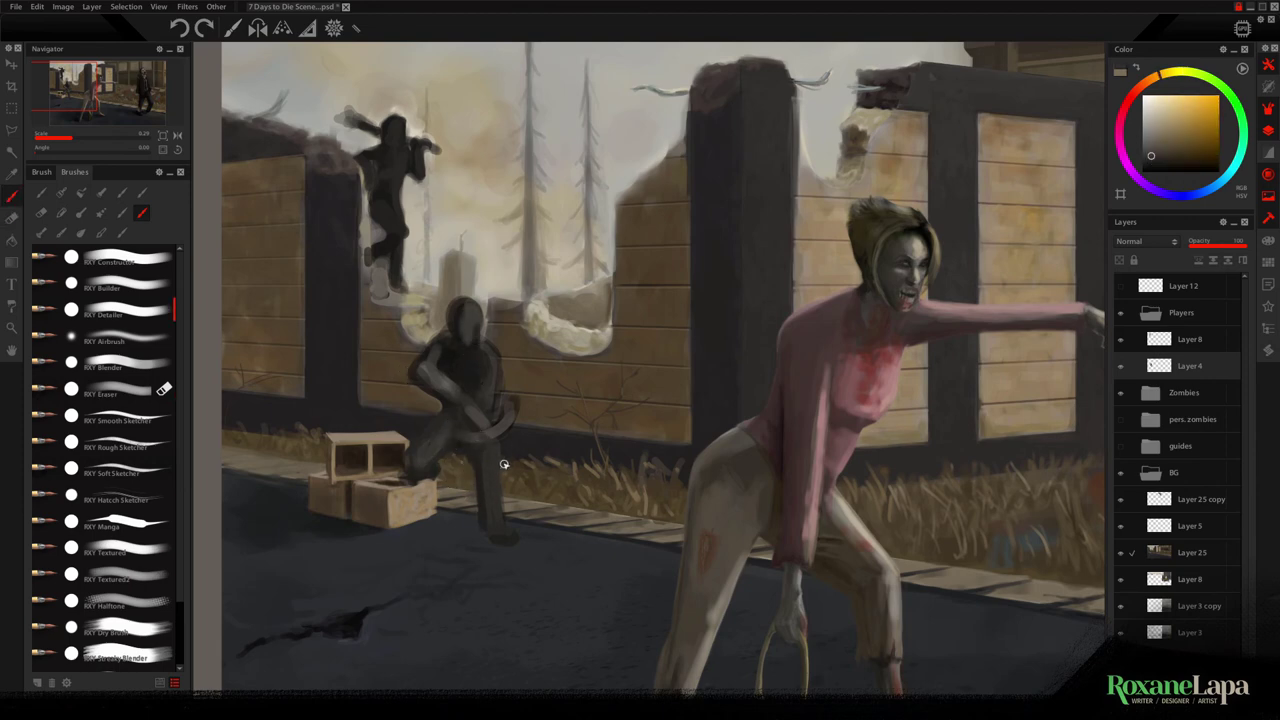
key(e)
key(b)
alt+click(484, 465)
mouse_move(484, 465)
mouse_down()
mouse_move(491, 531)
mouse_move(505, 543)
mouse_up()
alt+click(509, 540)
key(e)
alt+click(473, 337)
alt+click(474, 413)
key(b)
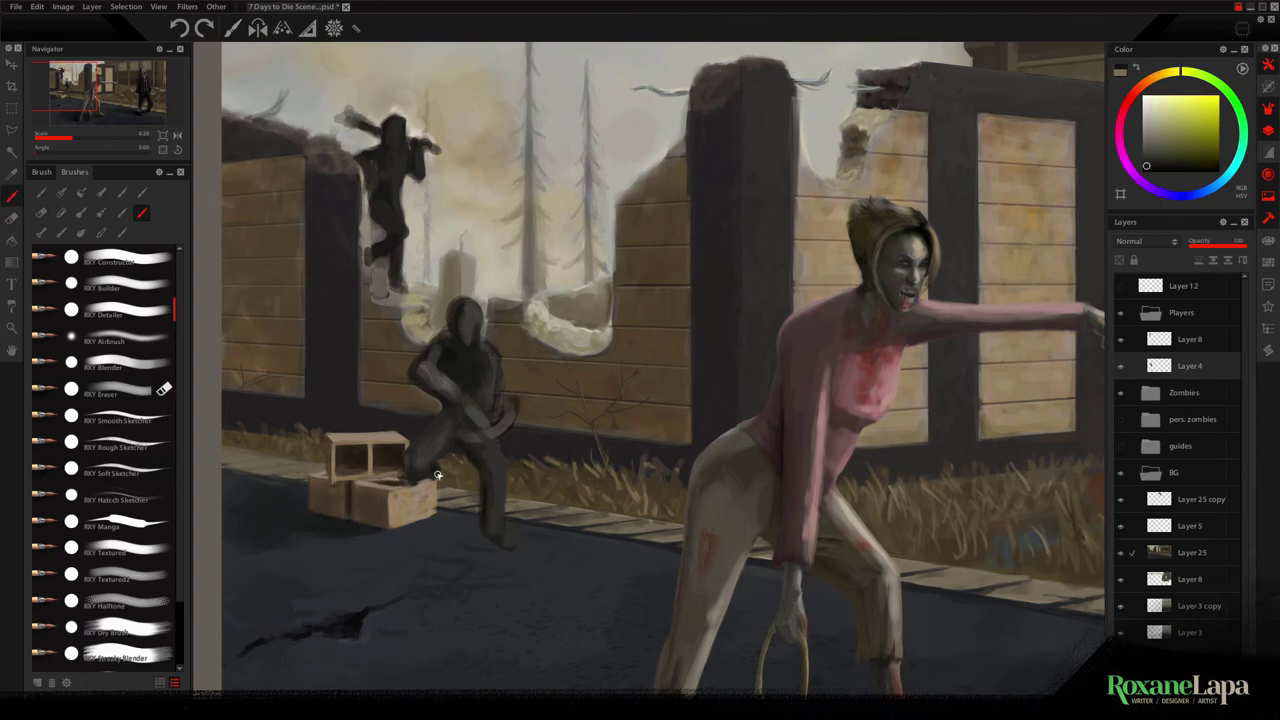
Shade the crouching figure's torso, shoulders and both arms with sampled dark greys, defining the jacket's edges
alt+click(459, 397)
drag(428, 352, 440, 396)
alt+click(442, 390)
alt+click(446, 350)
alt+click(490, 398)
drag(492, 350, 490, 406)
alt+click(475, 368)
alt+click(472, 384)
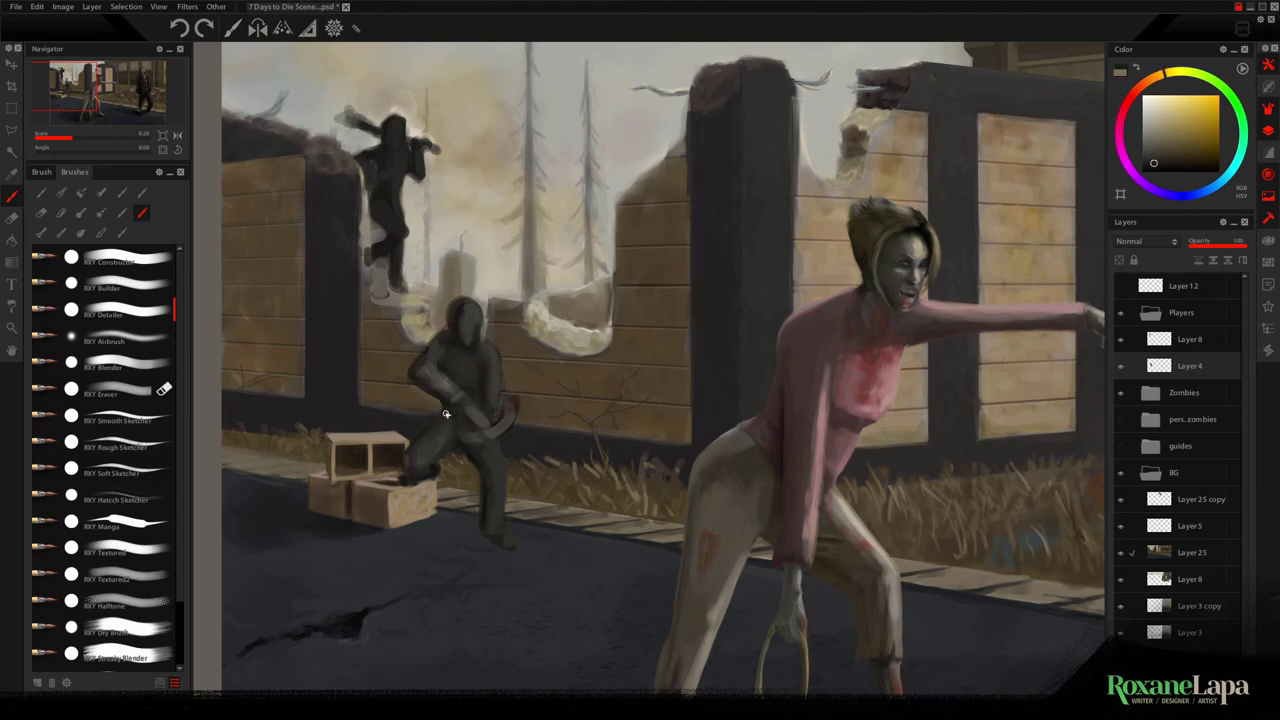
drag(500, 371, 478, 402)
drag(450, 350, 424, 394)
key(e)
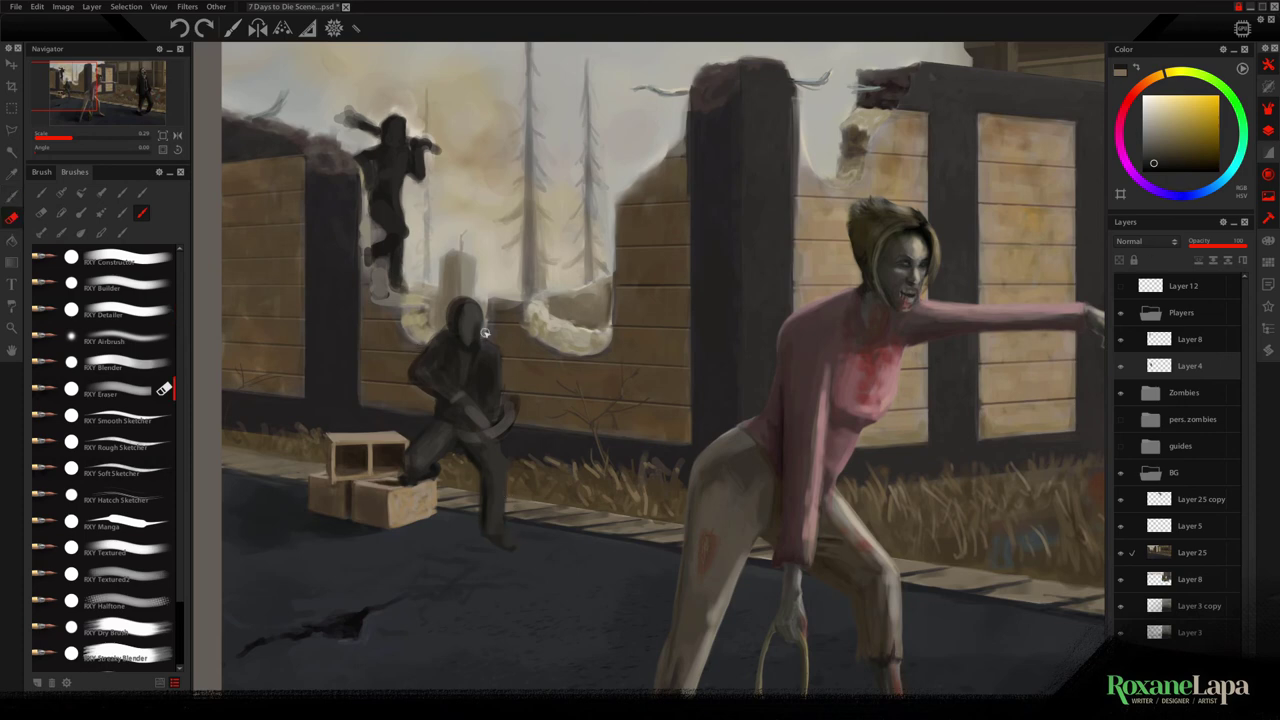
key(b)
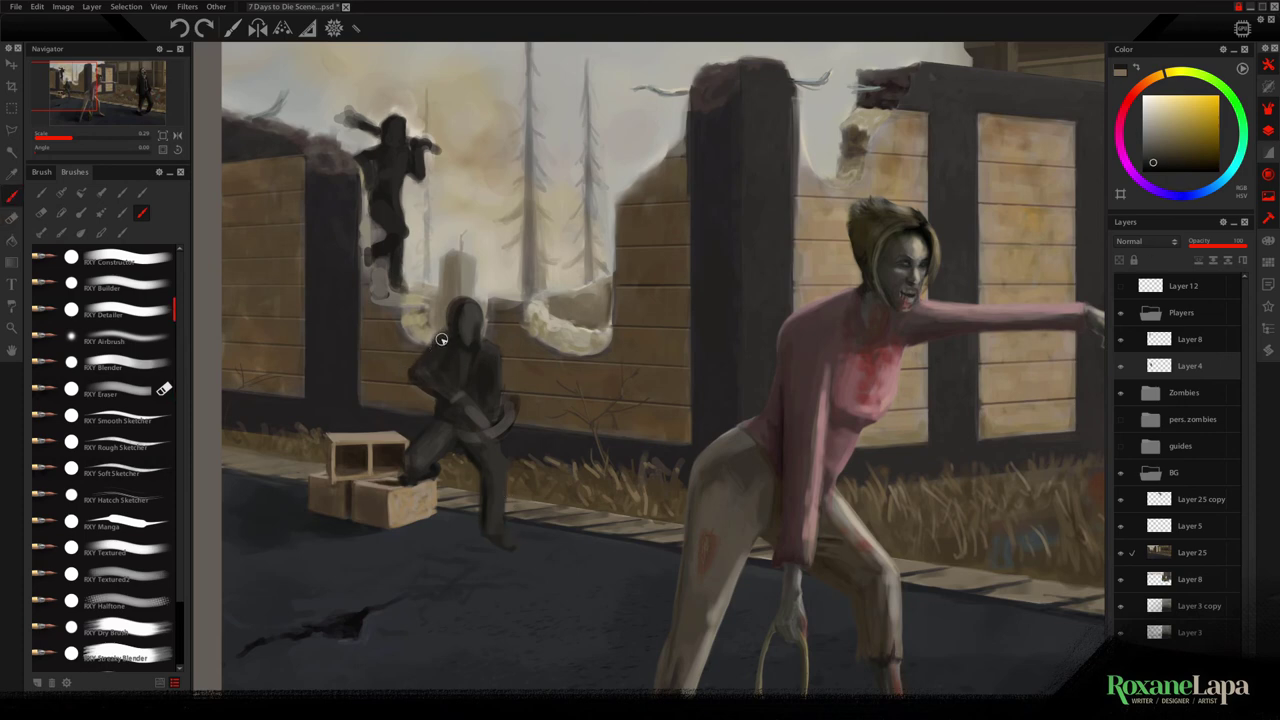
Define the crouching figure's hand and the grey weapon across the hips with sampled tones
alt+click(471, 405)
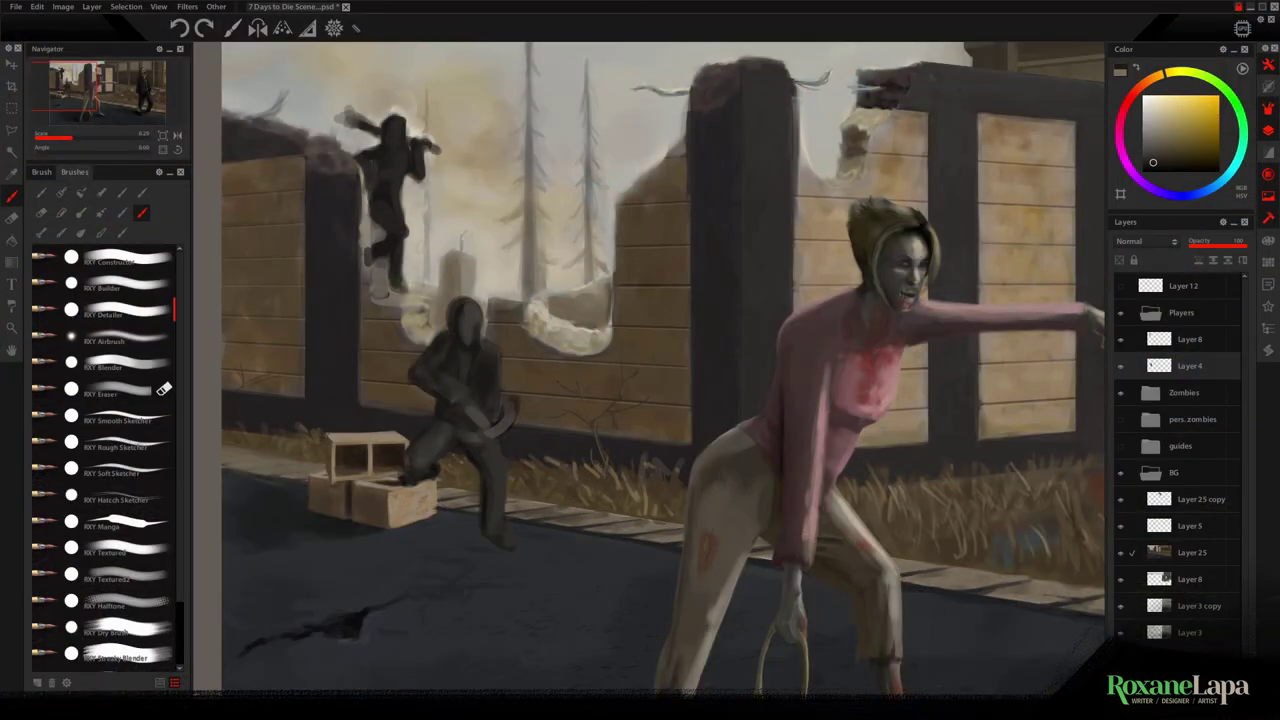
alt+click(470, 400)
drag(468, 398, 488, 428)
alt+click(498, 433)
alt+click(480, 438)
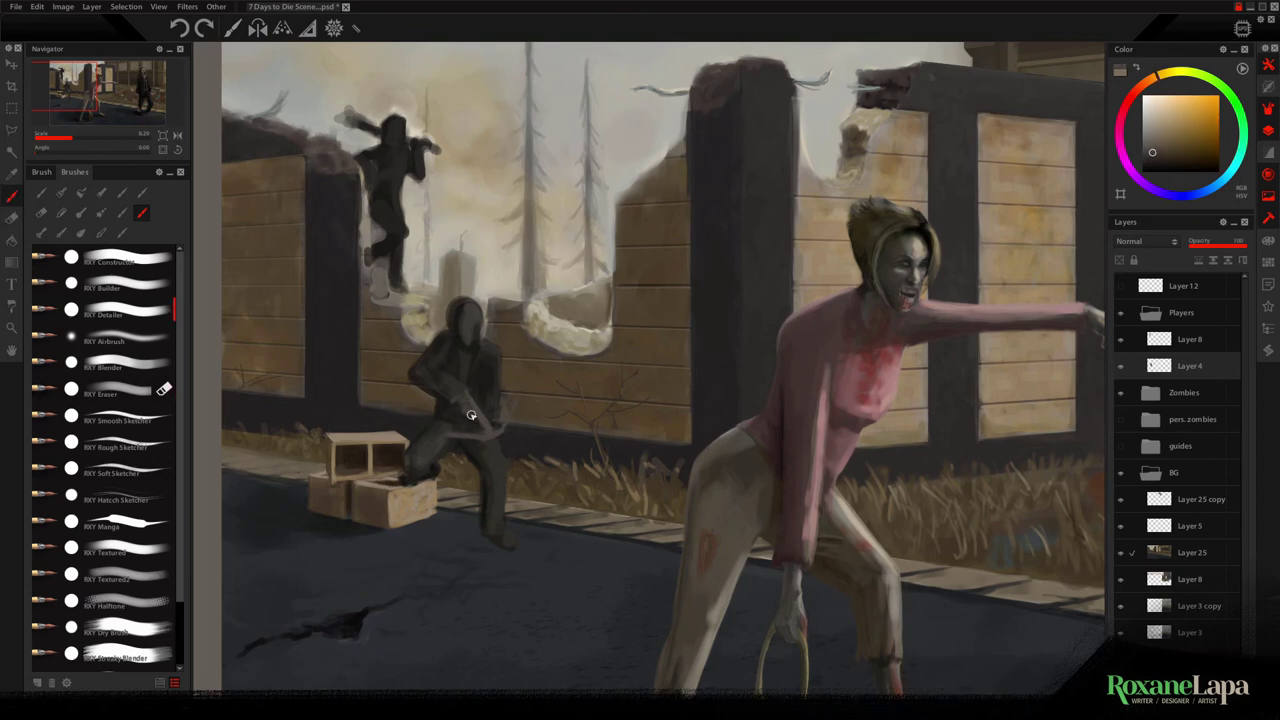
alt+click(473, 402)
alt+click(491, 394)
alt+click(494, 398)
Paint the crouching figure's jacket dark blue and darken the shirt showing at the chest
alt+click(440, 385)
mouse_move(420, 378)
mouse_down()
mouse_move(445, 349)
mouse_move(457, 361)
mouse_up()
drag(445, 431, 441, 407)
alt+click(471, 424)
alt+click(486, 425)
drag(462, 360, 466, 400)
alt+click(470, 363)
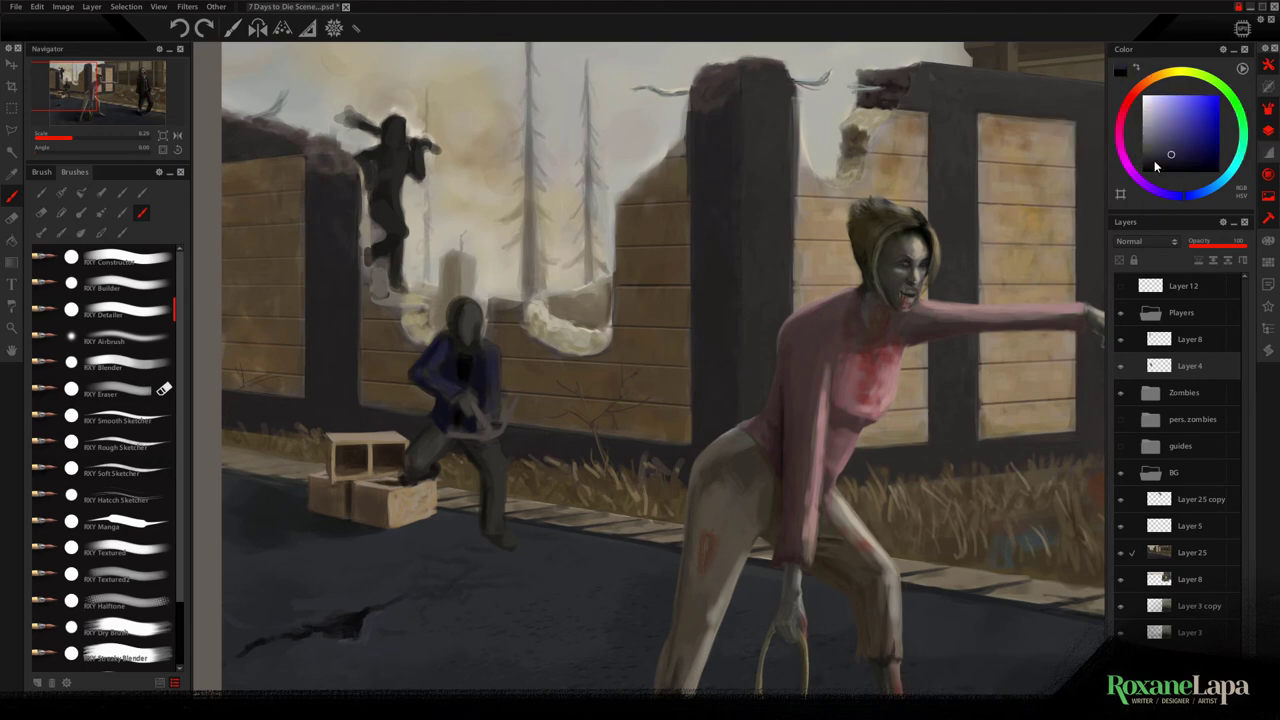
Colour the trousers blue and the jacket dark green using a new Color-mode layer, and merge it into Layer 4
click(1158, 148)
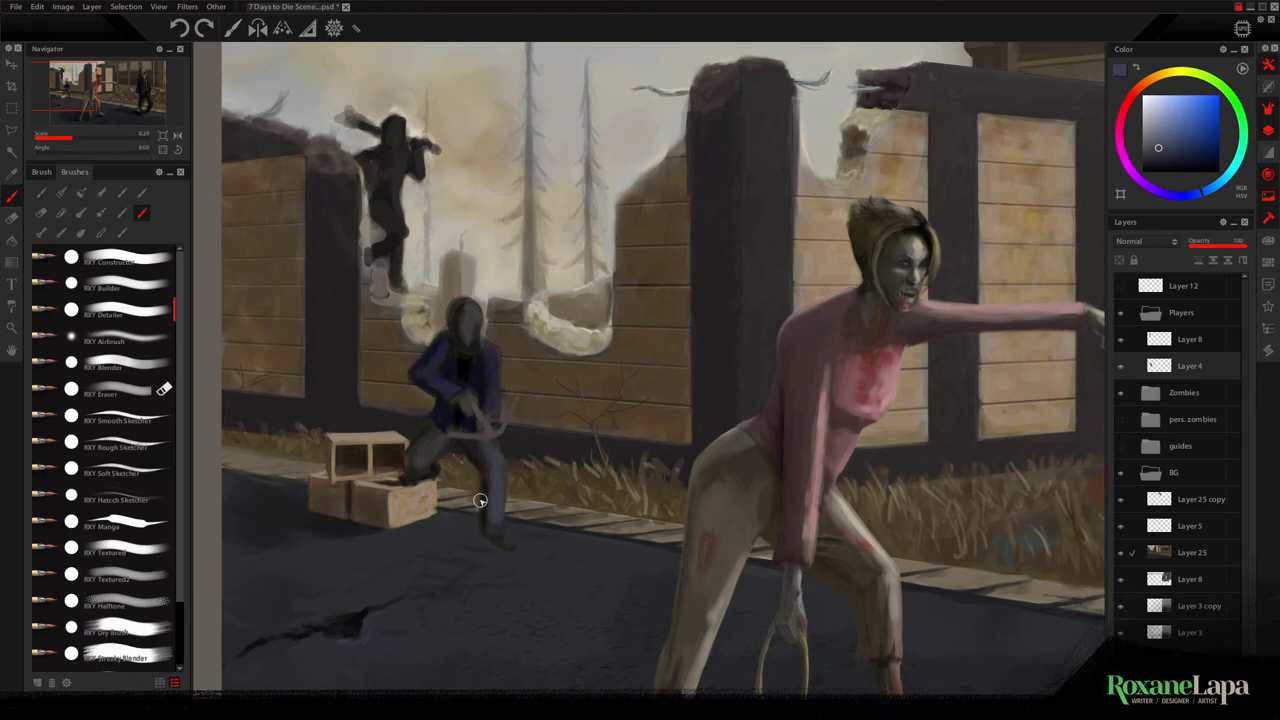
key(ctrl+shift+n)
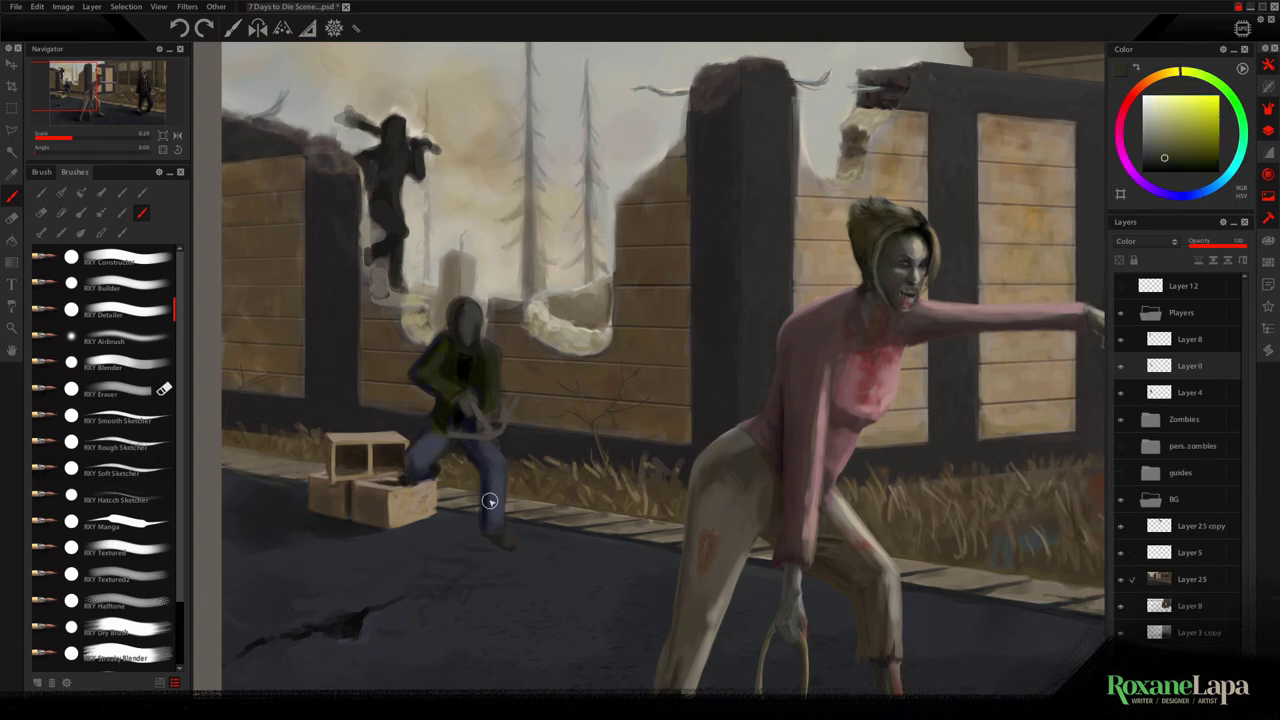
key(ctrl+e)
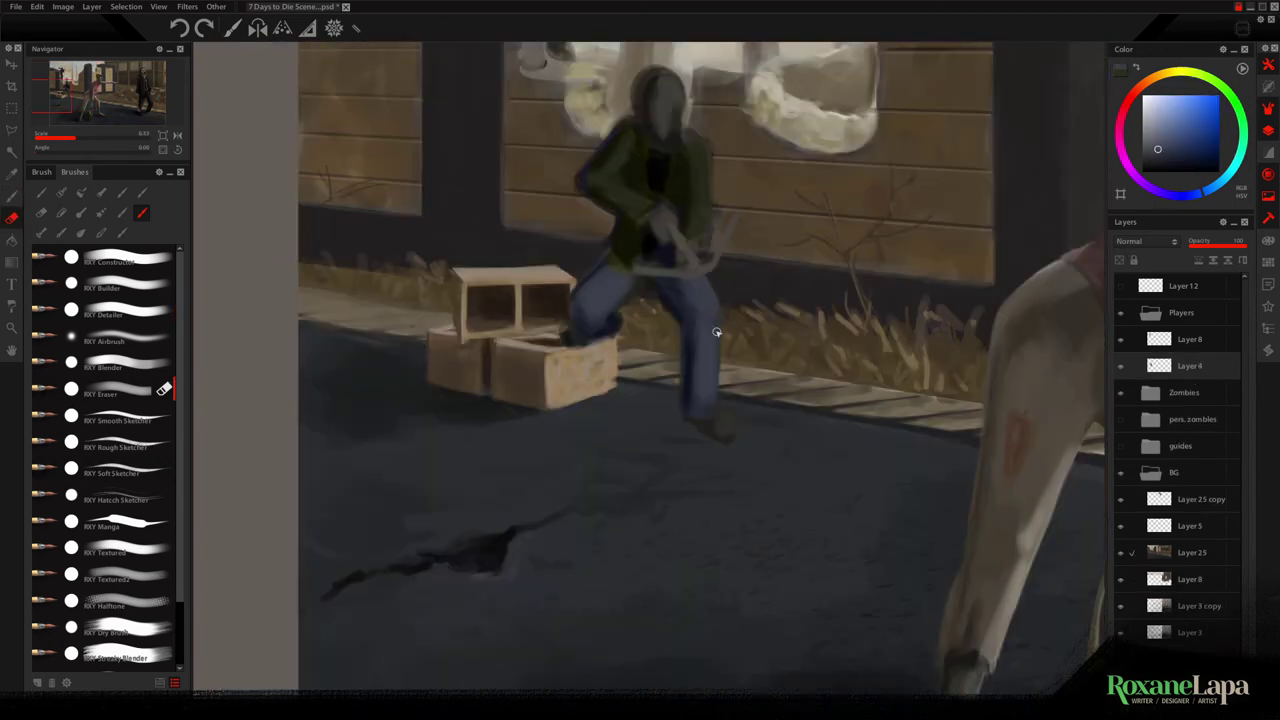
Clean up the outlines of both blue trouser legs and paint the dark shoe resting on the crates
drag(698, 296, 688, 394)
key(e)
drag(682, 338, 682, 404)
key(b)
alt+click(622, 262)
drag(630, 264, 612, 286)
alt+click(566, 337)
drag(600, 332, 562, 342)
key(e)
key(b)
alt+click(584, 338)
key(e)
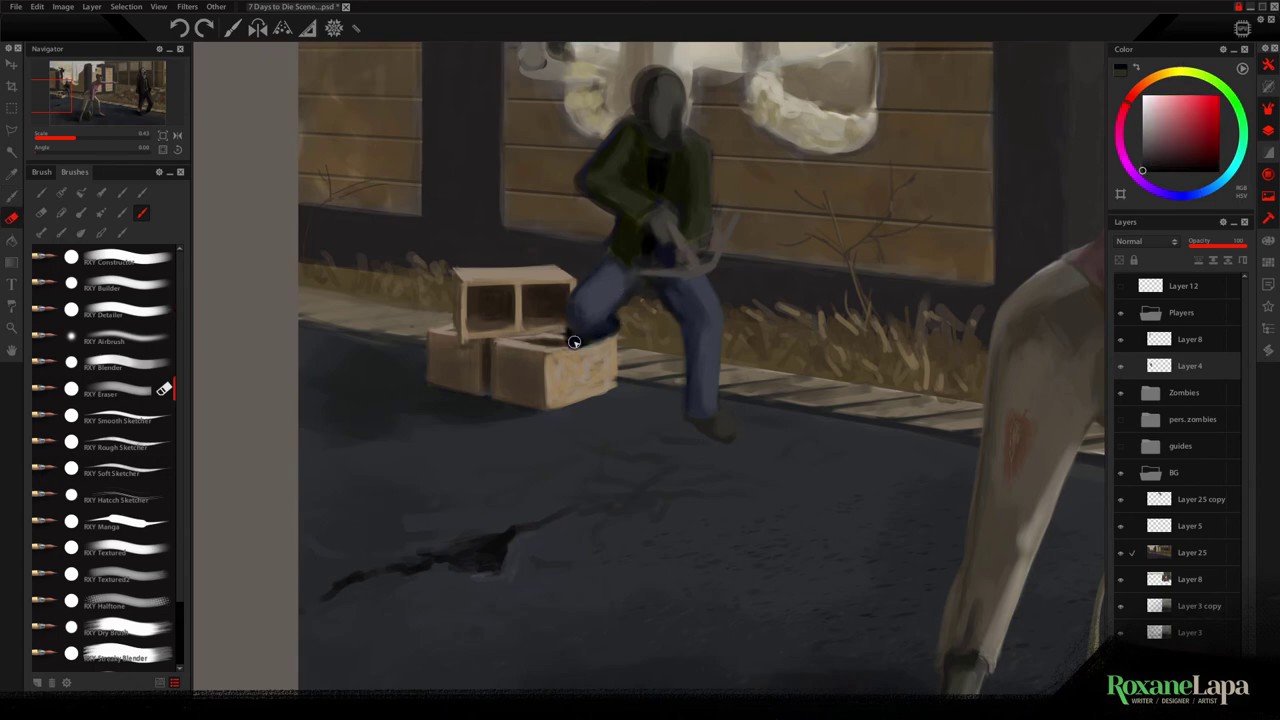
Darken both of the crouching figure's shoes and refine the trouser hem above the foot on the road
key(b)
alt+click(580, 352)
alt+click(712, 430)
drag(712, 430, 696, 424)
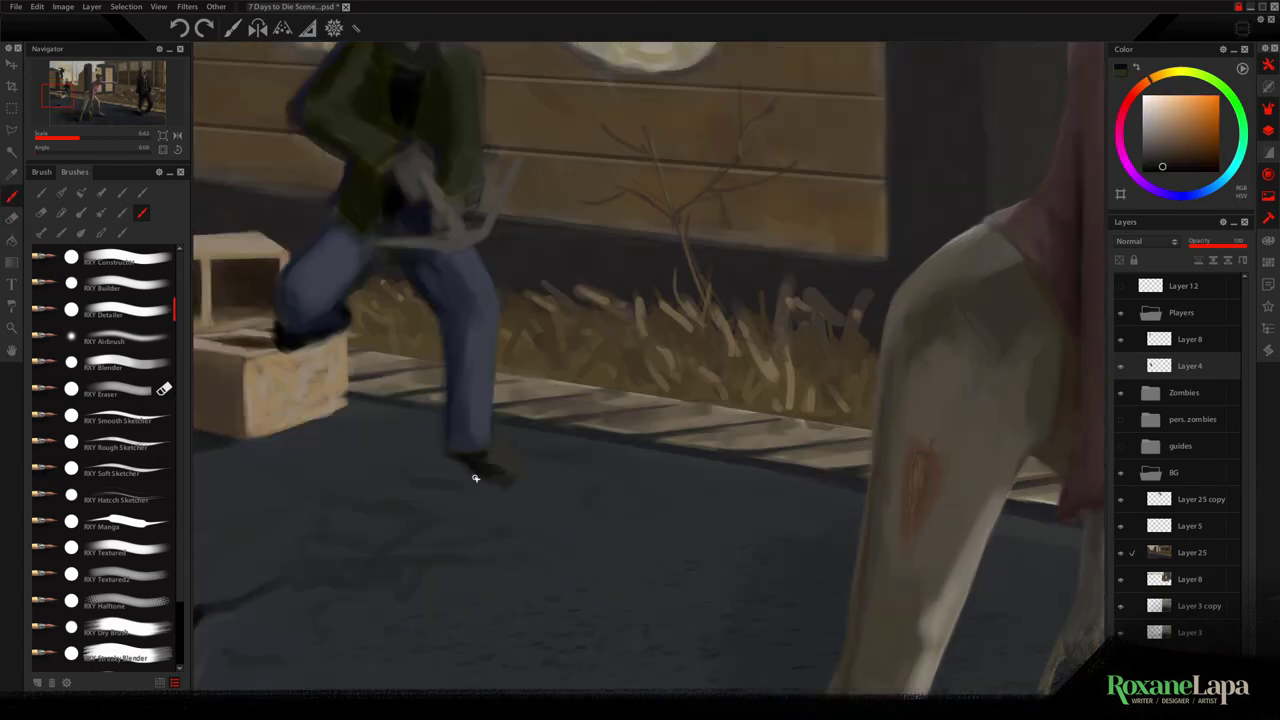
alt+click(503, 458)
alt+click(473, 456)
mouse_move(440, 457)
mouse_down()
mouse_move(477, 478)
mouse_move(429, 462)
mouse_move(502, 480)
mouse_move(464, 480)
mouse_move(414, 455)
mouse_move(471, 484)
mouse_move(443, 501)
mouse_move(450, 474)
mouse_move(419, 474)
mouse_move(467, 567)
mouse_move(483, 517)
mouse_move(452, 494)
mouse_move(378, 507)
mouse_up()
alt+click(426, 451)
Paint a soft shadow on the road beneath the crouching figure on a new layer and merge it into Layer 4
key(ctrl+shift+n)
alt+click(443, 481)
scroll(468, 567, down, 3)
alt+click(380, 505)
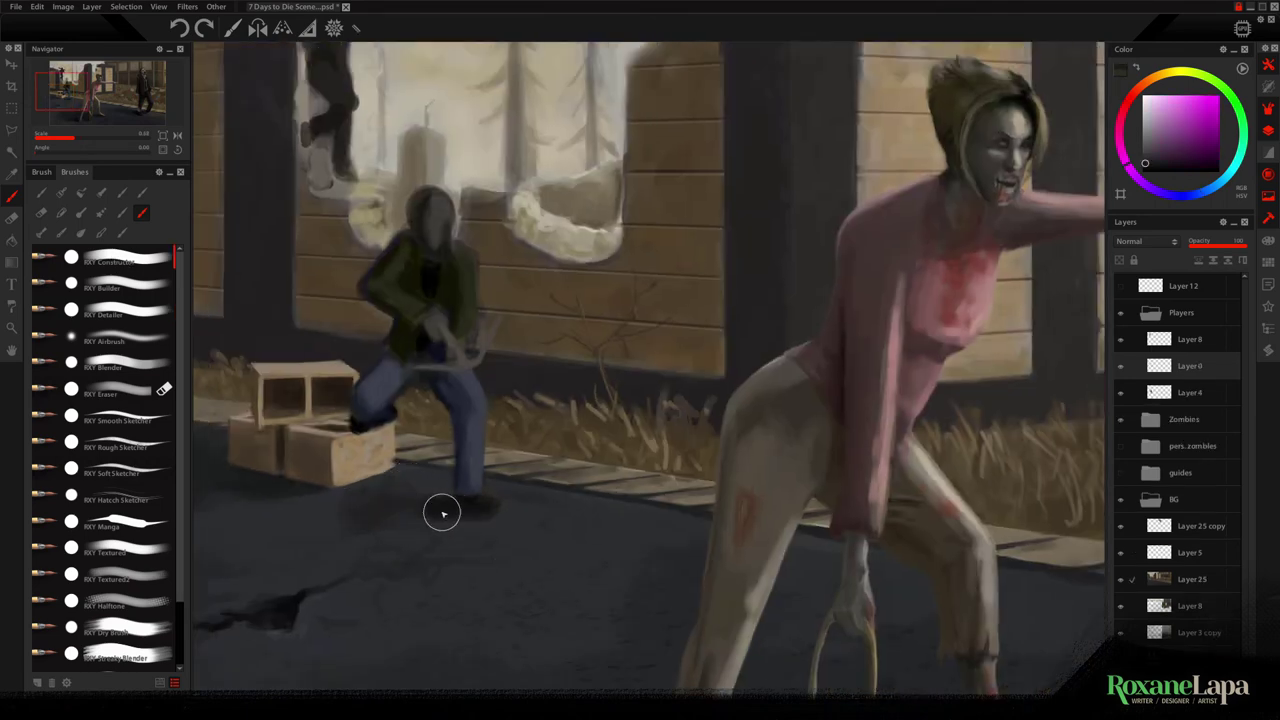
alt+click(455, 508)
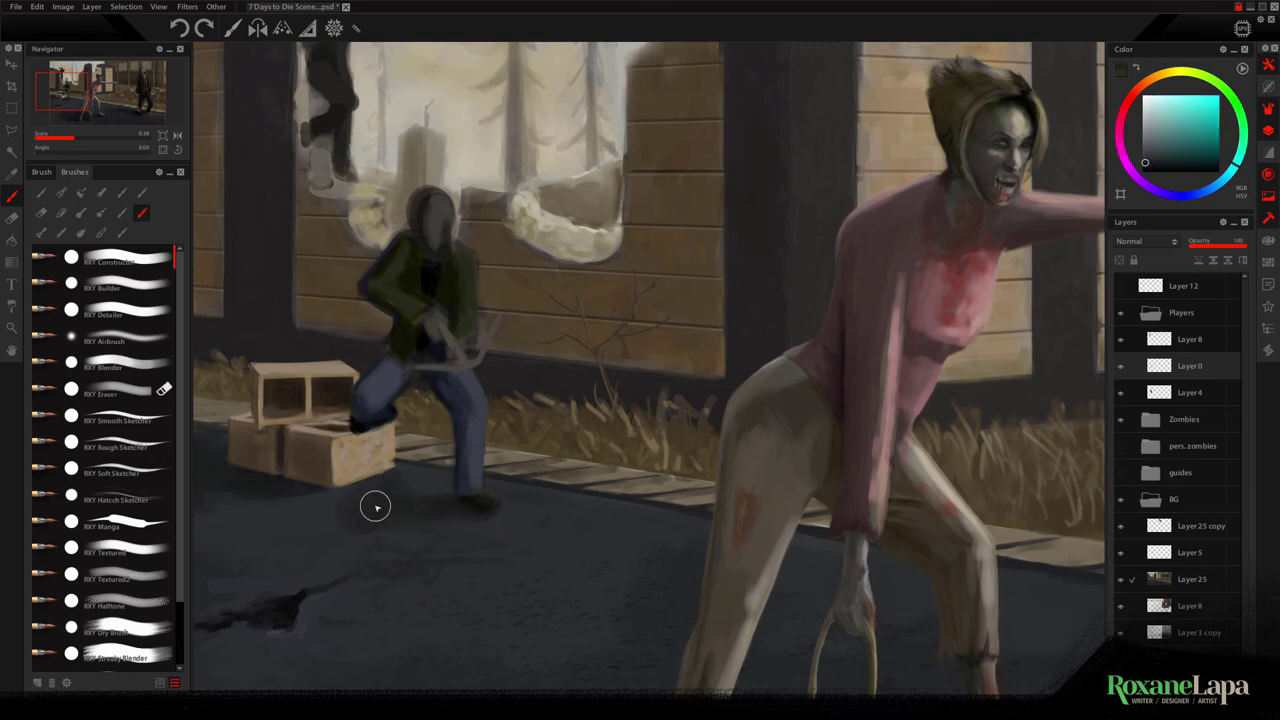
drag(572, 533, 610, 640)
scroll(583, 518, up, 3)
alt+click(583, 518)
key(ctrl+e)
Sharpen the grey limbs and stock of the weapon in the crouching figure's hands
alt+click(634, 462)
drag(614, 434, 642, 476)
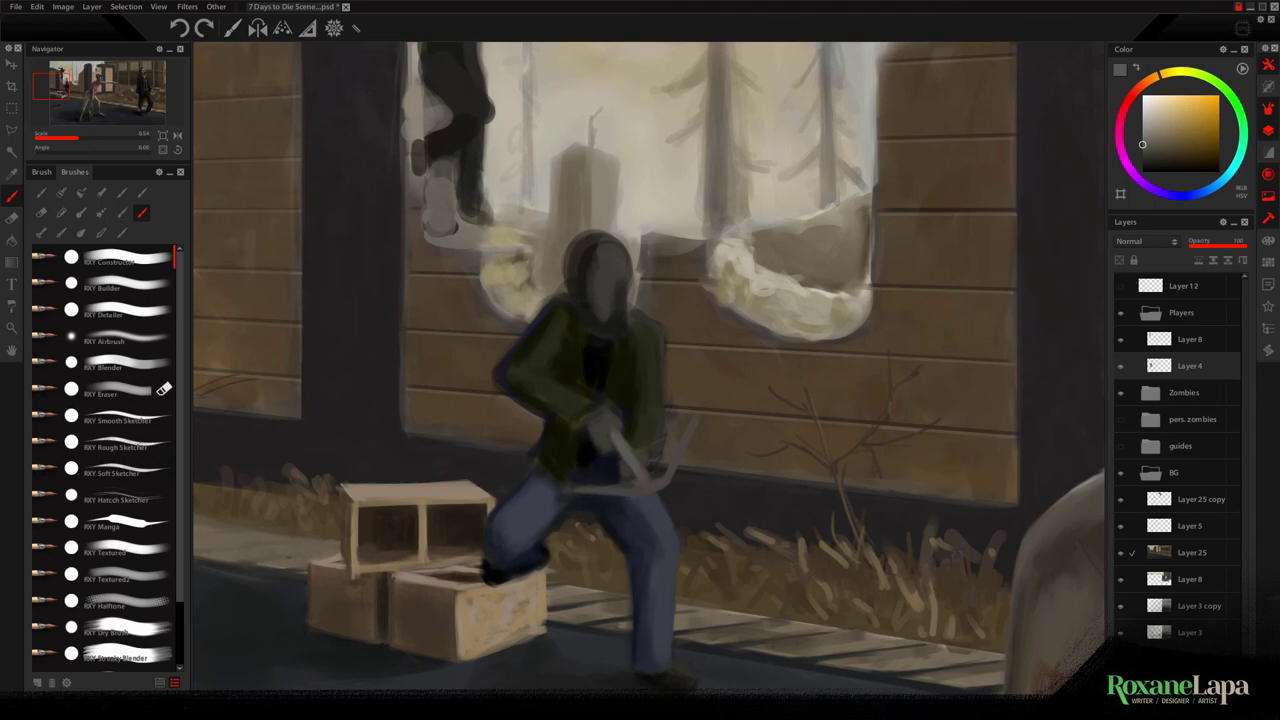
alt+click(620, 469)
alt+click(681, 449)
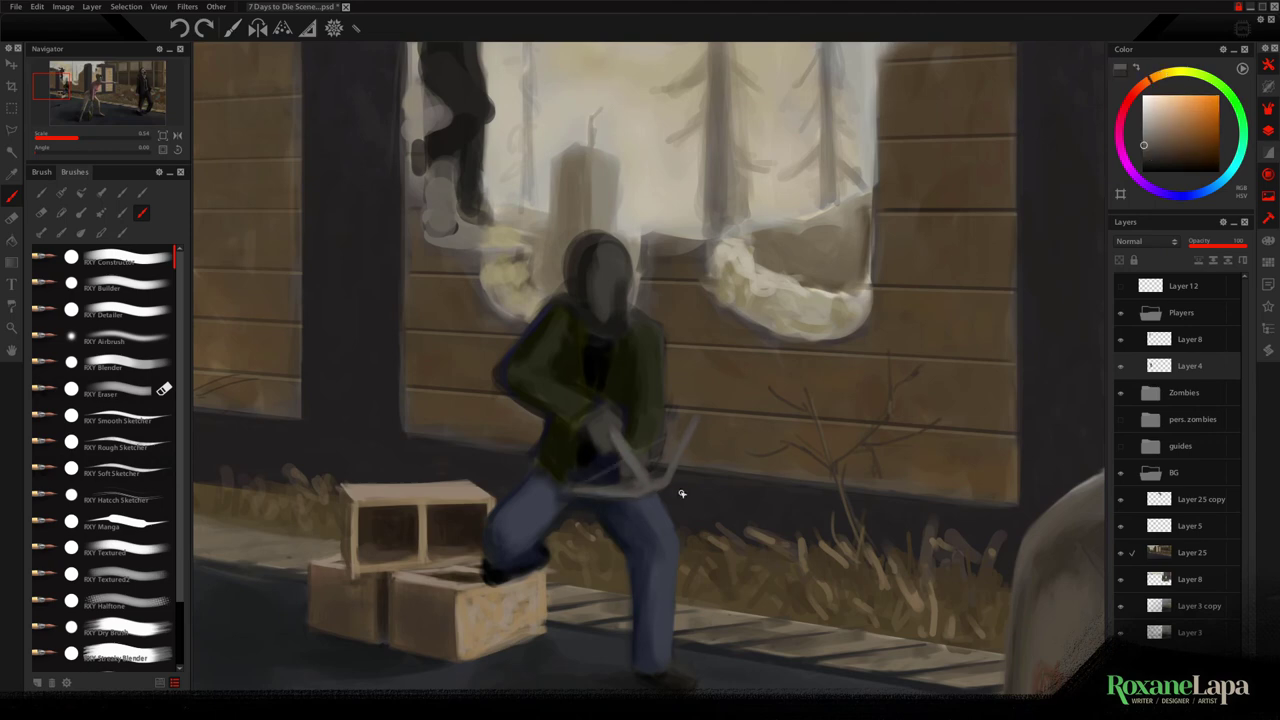
Tint the crouching figure's face and hand with skin colour on a new layer, change its blending mode and merge it down
key(ctrl+shift+n)
drag(600, 250, 604, 310)
drag(600, 426, 630, 468)
click(1150, 241)
click(1148, 400)
key(ctrl+e)
Paint skin tones over the crouching figure's face and neck on a new layer above Layer 4
key(ctrl+shift+n)
alt+click(608, 323)
alt+click(614, 317)
alt+click(617, 283)
drag(614, 283, 613, 265)
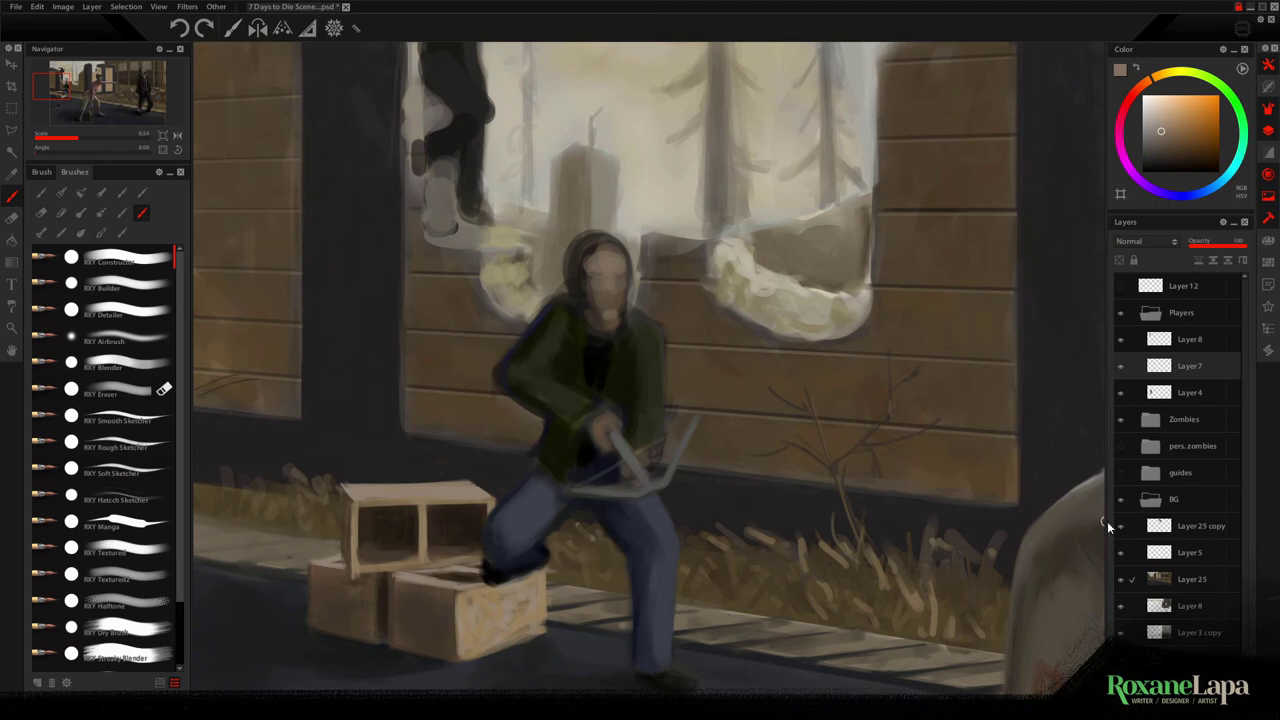
Block in the crouching man's eyes, nose, mouth and hairline on another new layer, and merge the face layers into Layer 4
key(ctrl+shift+n)
alt+click(615, 365)
drag(589, 280, 598, 281)
mouse_move(612, 279)
mouse_down()
mouse_move(612, 323)
mouse_move(619, 303)
mouse_move(581, 265)
mouse_move(620, 254)
mouse_up()
alt+click(617, 303)
alt+click(580, 264)
alt+click(574, 254)
scroll(542, 545, down, 1)
alt+click(614, 326)
drag(597, 316, 616, 298)
key(e)
key(ctrl+e)
key(ctrl+e)
Trim the head's outline and paint the man's short dark brown hair and the edge of his face
mouse_move(574, 250)
mouse_down()
mouse_move(566, 312)
mouse_move(576, 243)
mouse_up()
alt+click(571, 349)
key(b)
alt+click(598, 260)
scroll(625, 330, up, 1)
alt+click(543, 183)
mouse_move(556, 172)
mouse_down()
mouse_move(572, 158)
mouse_move(592, 173)
mouse_move(518, 205)
mouse_move(576, 197)
mouse_move(550, 340)
mouse_up()
key(e)
key(b)
alt+click(569, 196)
Refine the man's facial features and hair up close with sampled skin and brown tones
alt+click(572, 199)
scroll(564, 208, up, 5)
alt+click(540, 308)
scroll(559, 285, up, 1)
alt+click(554, 334)
alt+click(560, 286)
drag(582, 214, 566, 234)
drag(540, 240, 514, 248)
drag(530, 300, 512, 332)
scroll(538, 364, down, 6)
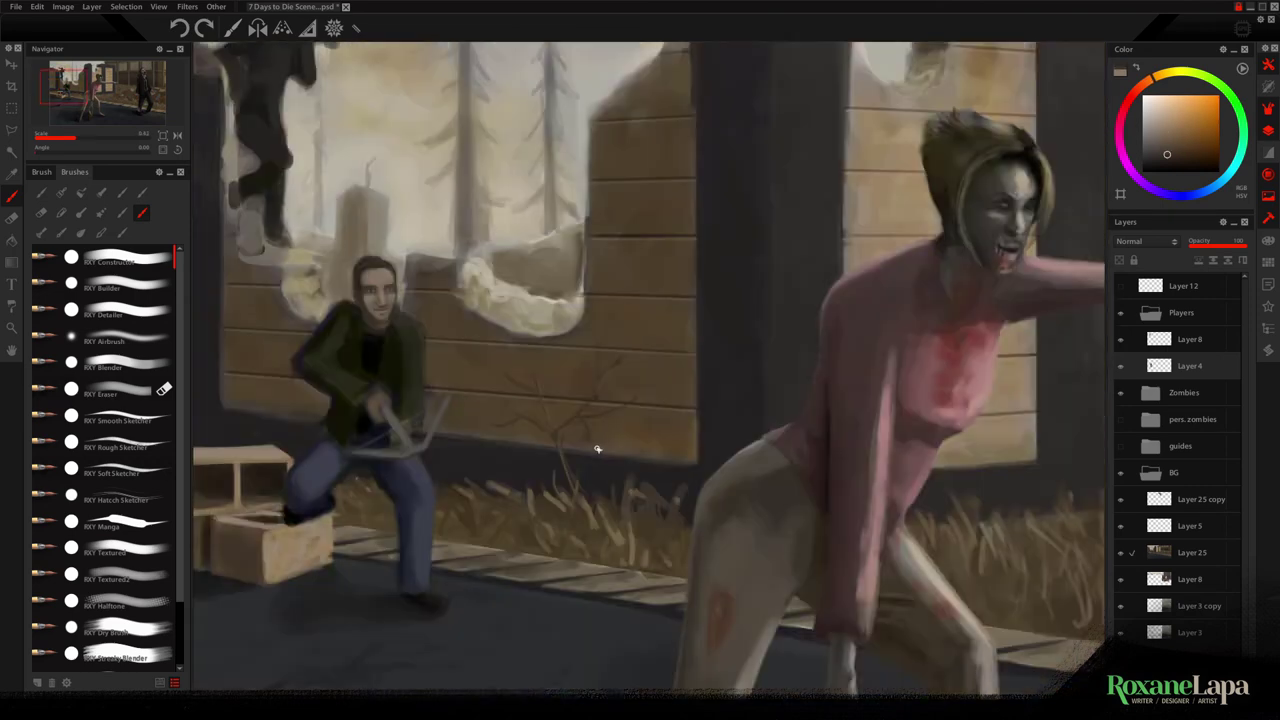
Adjust the shape and shading of the man's face and jaw with the eraser and sampled skin tones
scroll(597, 449, up, 3)
alt+click(636, 350)
drag(622, 308, 614, 346)
key(e)
drag(624, 275, 623, 306)
key(b)
alt+click(623, 312)
Reshape the green jacket's bent sleeve and shade the forearm down to the hand
alt+click(540, 328)
alt+click(607, 327)
mouse_move(540, 328)
mouse_down()
mouse_move(536, 310)
mouse_move(418, 408)
mouse_up()
key(e)
key(b)
alt+click(492, 400)
mouse_move(516, 374)
mouse_down()
mouse_move(506, 394)
mouse_move(572, 460)
mouse_up()
alt+click(568, 420)
Refine the jacket's collar and shoulder area around the man's neck with sampled dark greens
mouse_move(566, 336)
mouse_down()
mouse_move(577, 383)
mouse_move(549, 289)
mouse_move(562, 306)
mouse_up()
alt+click(546, 254)
key(e)
key(b)
alt+click(556, 354)
alt+click(597, 334)
scroll(534, 623, down, 1)
alt+click(400, 344)
Paint the lower front of the jacket and define the cuff, trimming the elbow's edge
alt+click(516, 410)
drag(508, 420, 492, 466)
alt+click(484, 430)
key(e)
drag(397, 403, 428, 414)
key(b)
alt+click(466, 385)
drag(470, 384, 508, 410)
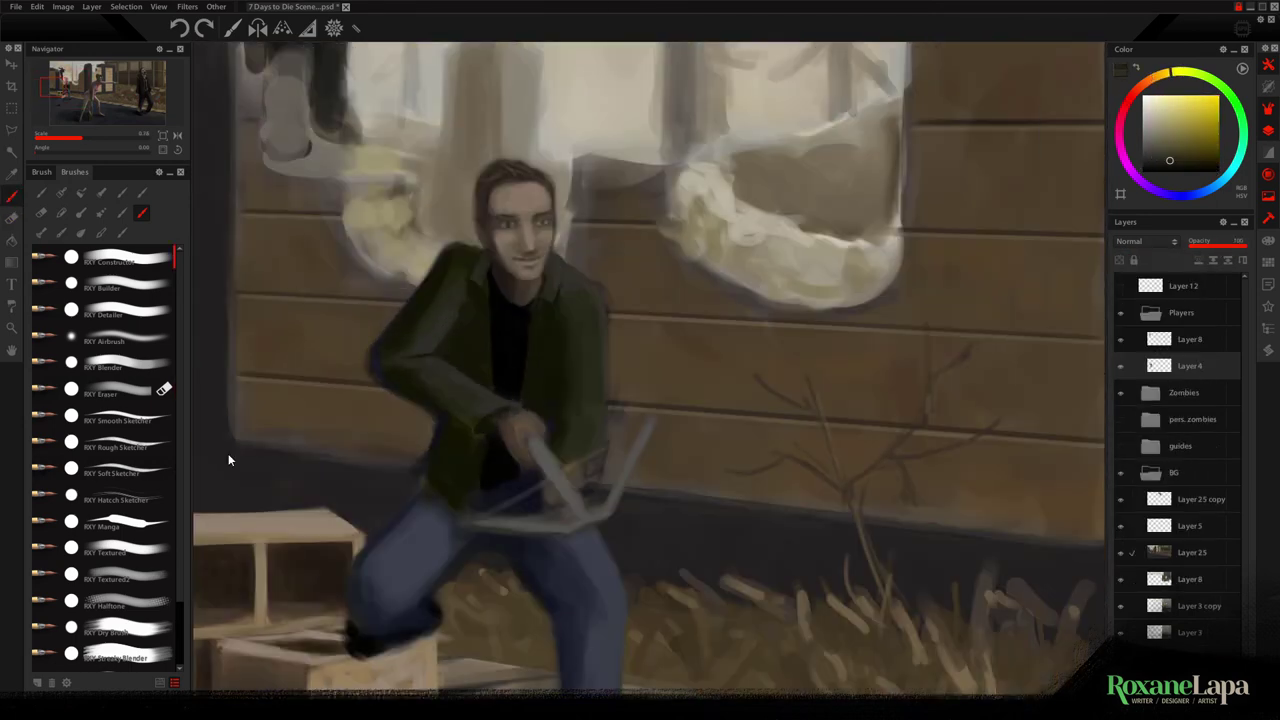
Smooth the jacket's far shoulder and the underside of the bent sleeve with sampled greens
alt+click(582, 276)
key(e)
key(b)
drag(390, 388, 488, 432)
alt+click(433, 357)
alt+click(469, 458)
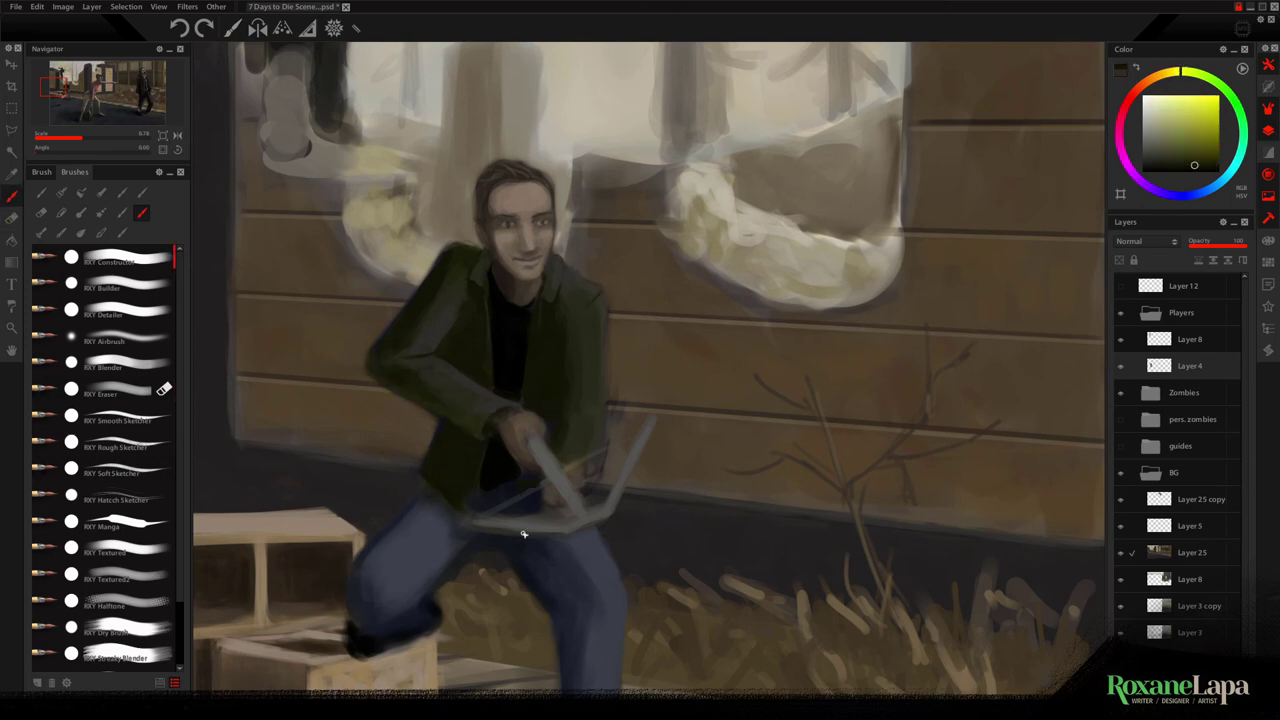
Shade the front of the green jacket and define the man's lower hand gripping the crossbow
alt+click(559, 324)
drag(559, 325, 551, 400)
drag(594, 474, 575, 458)
alt+click(566, 487)
alt+click(566, 524)
mouse_move(583, 503)
mouse_down()
mouse_move(556, 529)
mouse_move(580, 510)
mouse_up()
Repaint the crossbow's stock and limbs with lighter grey strokes and thin, sharper edges
alt+click(535, 452)
drag(540, 442, 577, 499)
drag(564, 529, 617, 502)
mouse_move(474, 522)
mouse_down()
mouse_move(646, 434)
mouse_move(456, 536)
mouse_up()
alt+click(563, 488)
key(ctrl+z)
drag(606, 450, 456, 535)
alt+click(442, 543)
alt+click(459, 525)
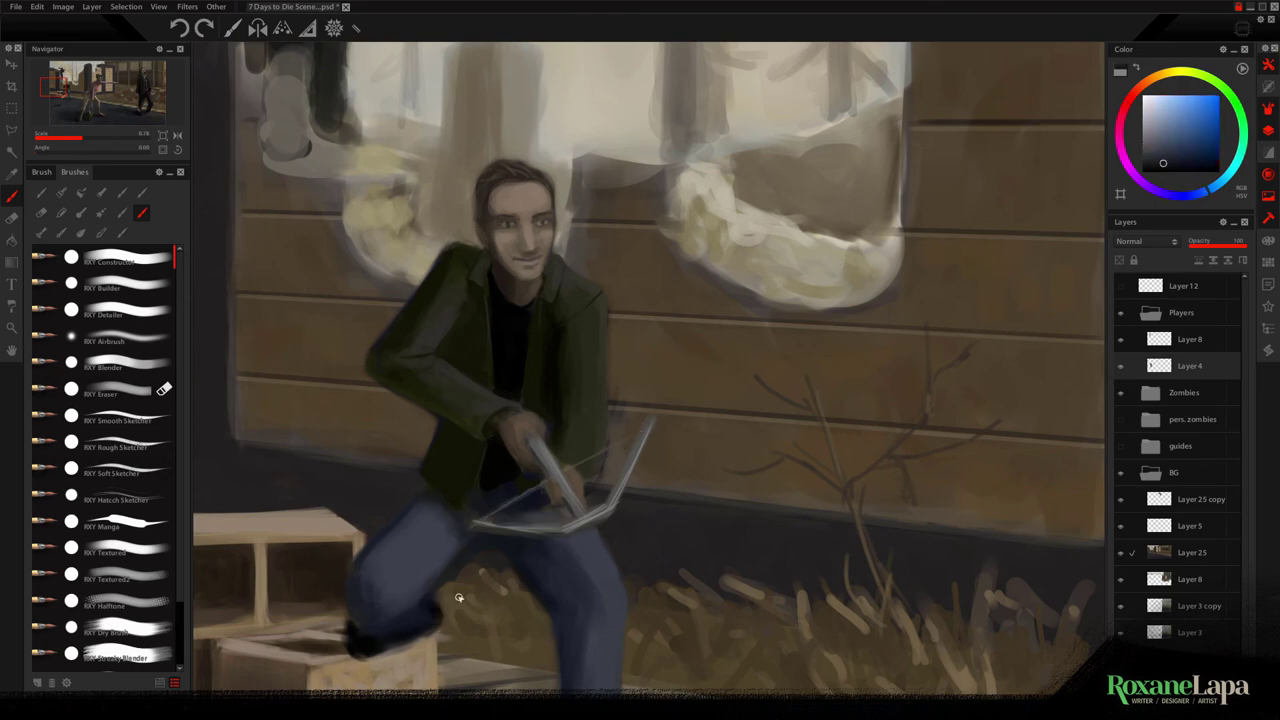
Refine the crossbow's tip and the limb joint with sampled greys
alt+click(549, 531)
alt+click(554, 514)
alt+click(553, 516)
key(e)
key(b)
scroll(497, 554, down, 3)
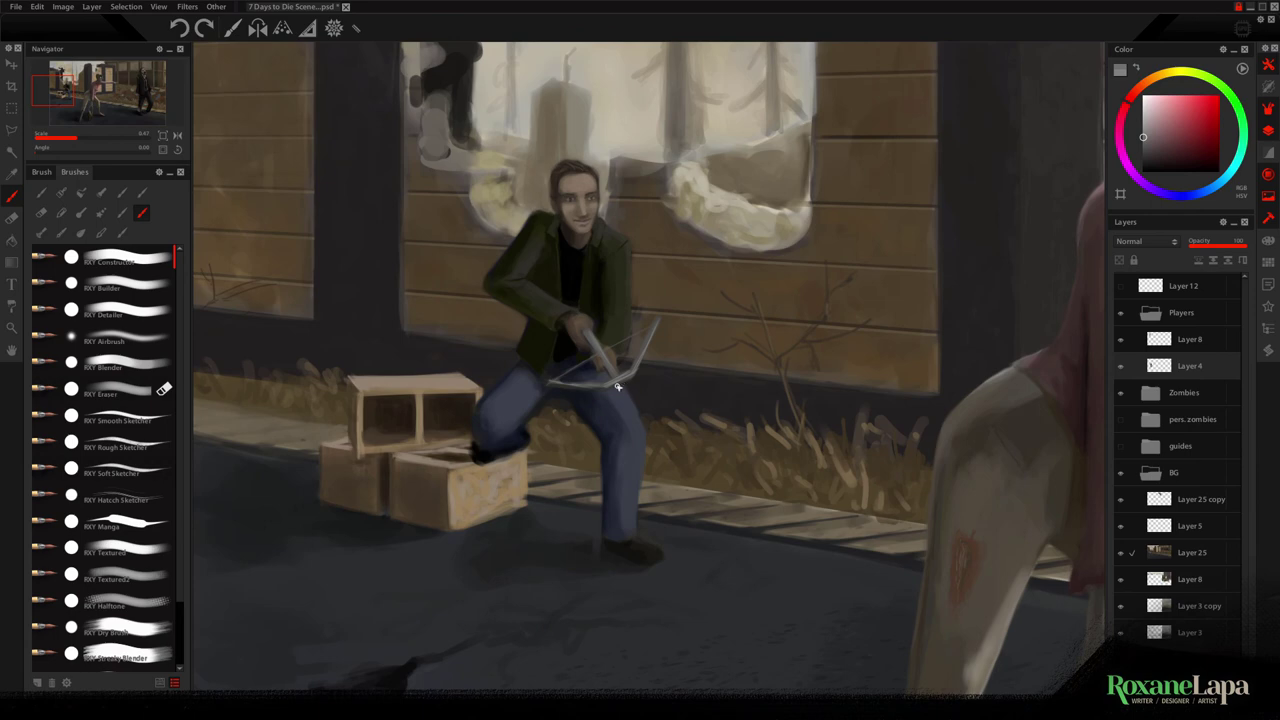
alt+click(650, 354)
alt+click(633, 370)
drag(614, 391, 627, 388)
alt+click(614, 390)
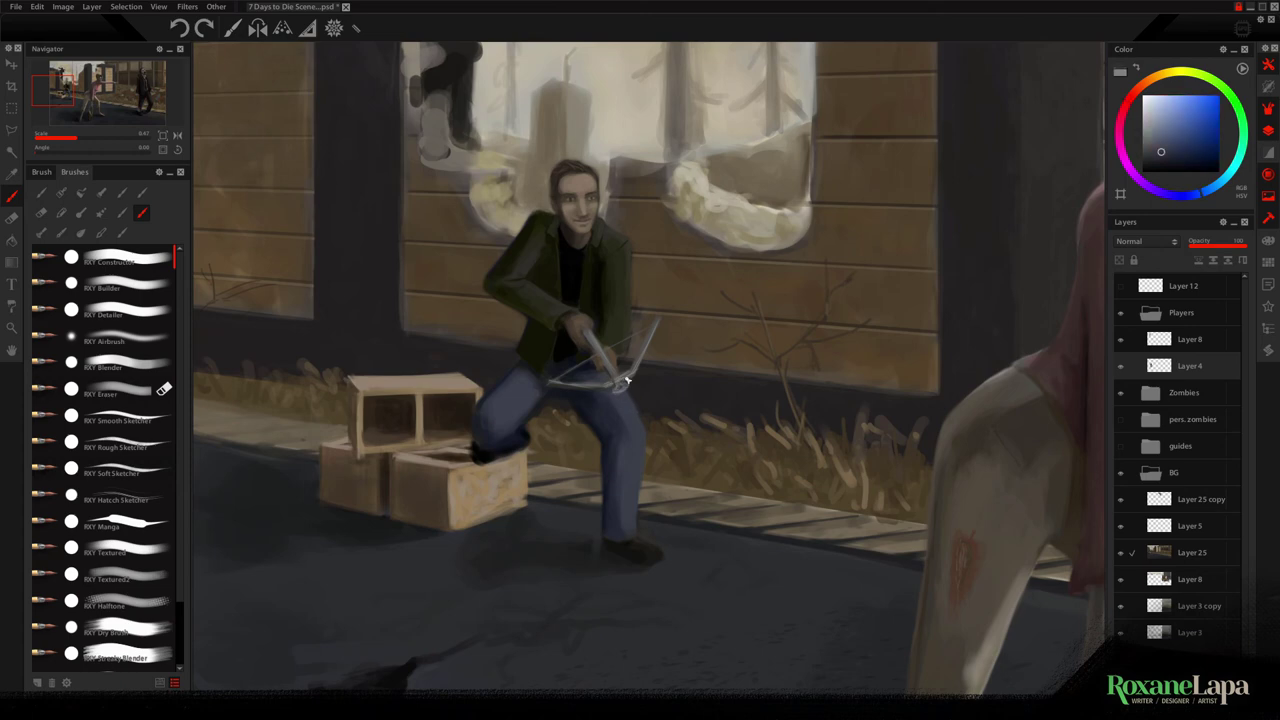
alt+click(612, 340)
Switch to the layer of the figure on the wall and block in the woman's clothing with sampled colours
drag(620, 380, 542, 547)
scroll(457, 351, up, 1)
ctrl+click(457, 351)
mouse_move(372, 197)
mouse_down()
mouse_move(457, 351)
mouse_move(434, 414)
mouse_up()
alt+click(464, 426)
mouse_move(434, 330)
mouse_down()
mouse_move(463, 291)
mouse_move(470, 362)
mouse_move(467, 205)
mouse_up()
alt+click(424, 308)
key(e)
key(b)
alt+click(427, 337)
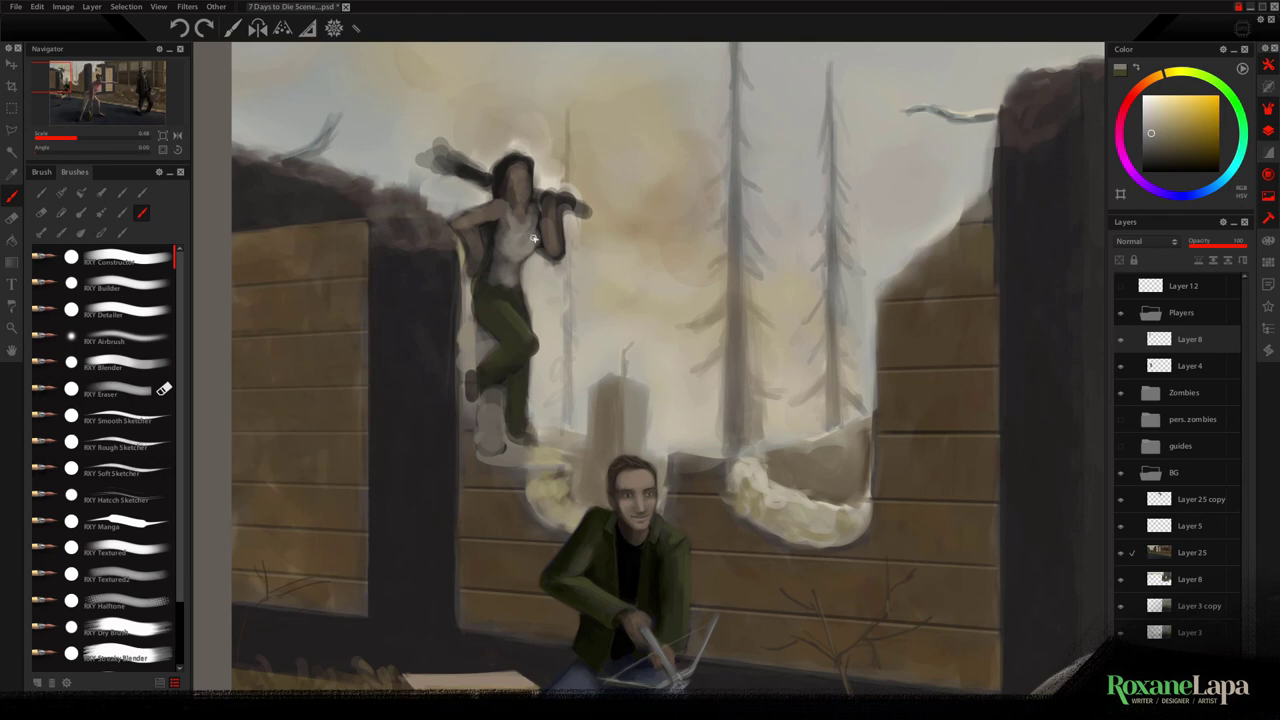
Trim the woman's waist, raised arm and hair outline with the eraser, sampling her skin and clothing tones
key(e)
mouse_move(531, 264)
mouse_down()
mouse_move(512, 256)
mouse_move(514, 272)
mouse_up()
key(b)
alt+click(514, 262)
key(e)
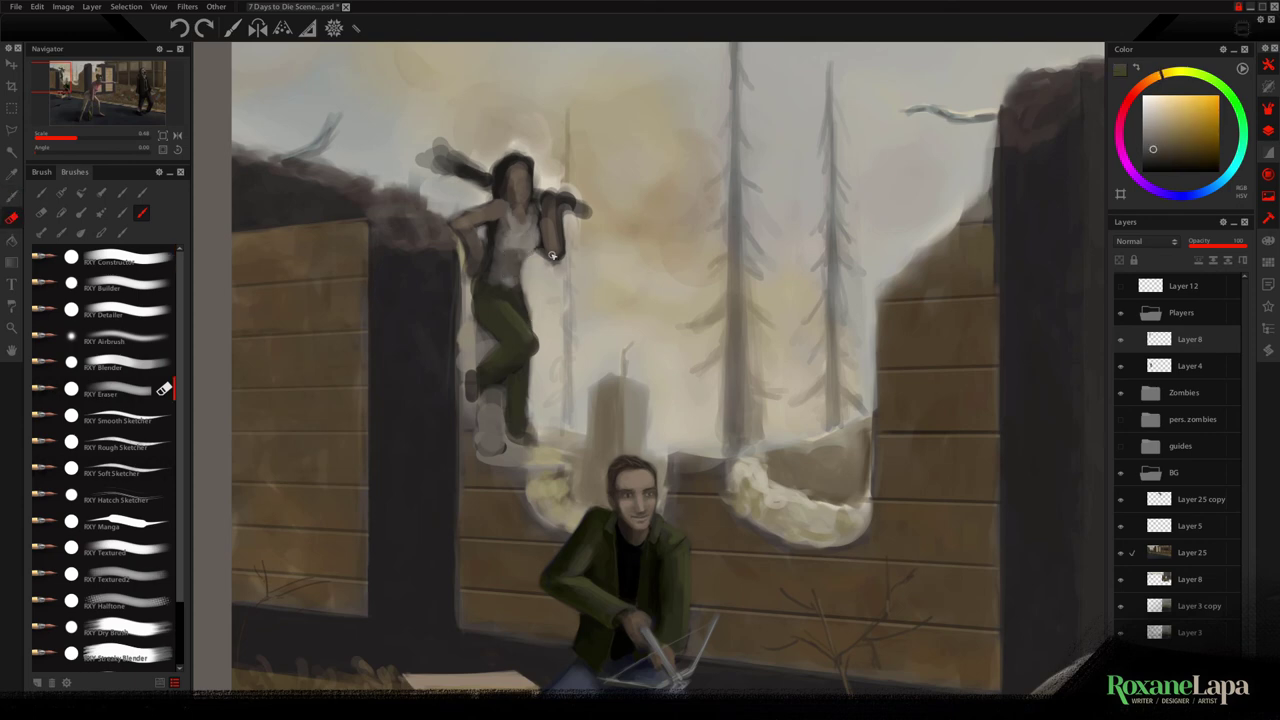
mouse_move(560, 210)
mouse_down()
mouse_move(568, 248)
mouse_move(566, 182)
mouse_up()
alt+click(527, 191)
key(b)
key(e)
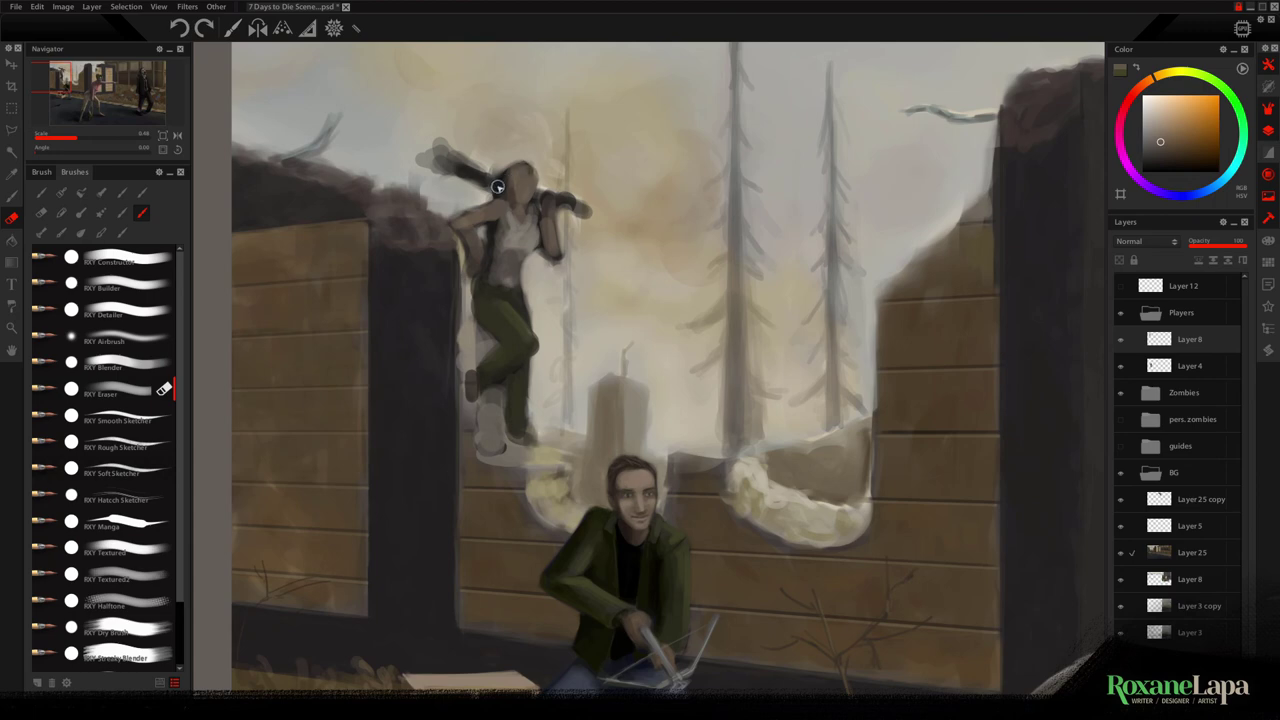
Paint the woman's dark hair around her face and clean up both ends of the bat
key(b)
alt+click(497, 186)
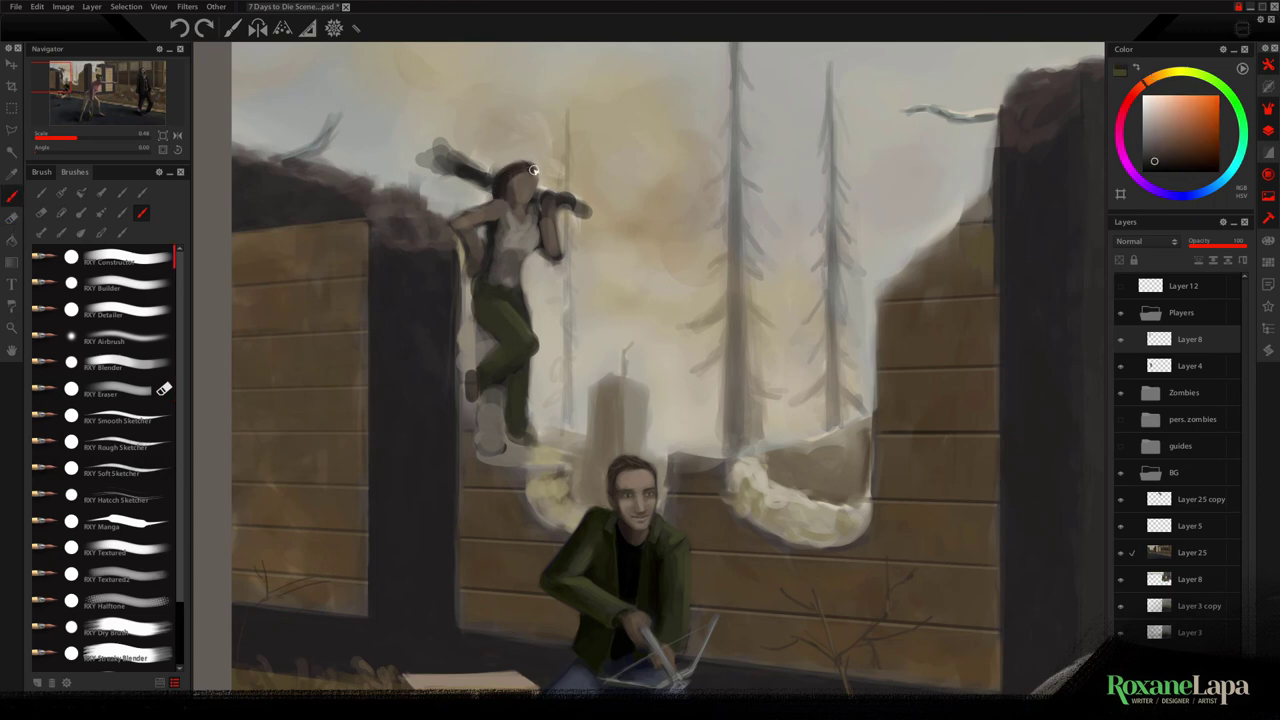
mouse_move(534, 168)
mouse_down()
mouse_move(506, 160)
mouse_move(530, 205)
mouse_move(517, 220)
mouse_up()
alt+click(494, 181)
key(e)
drag(484, 179, 432, 150)
drag(555, 195, 578, 215)
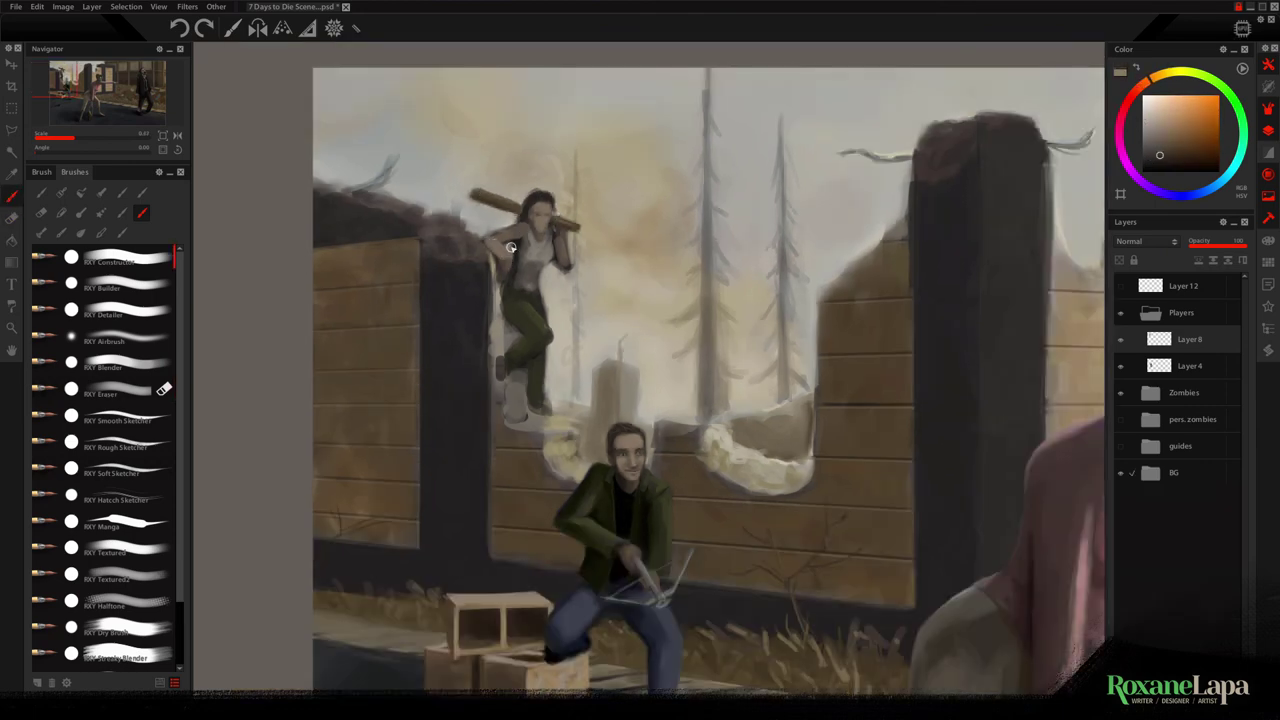
Rework the woman's face, arms and light tank top with sampled skin and fabric tones
key(e)
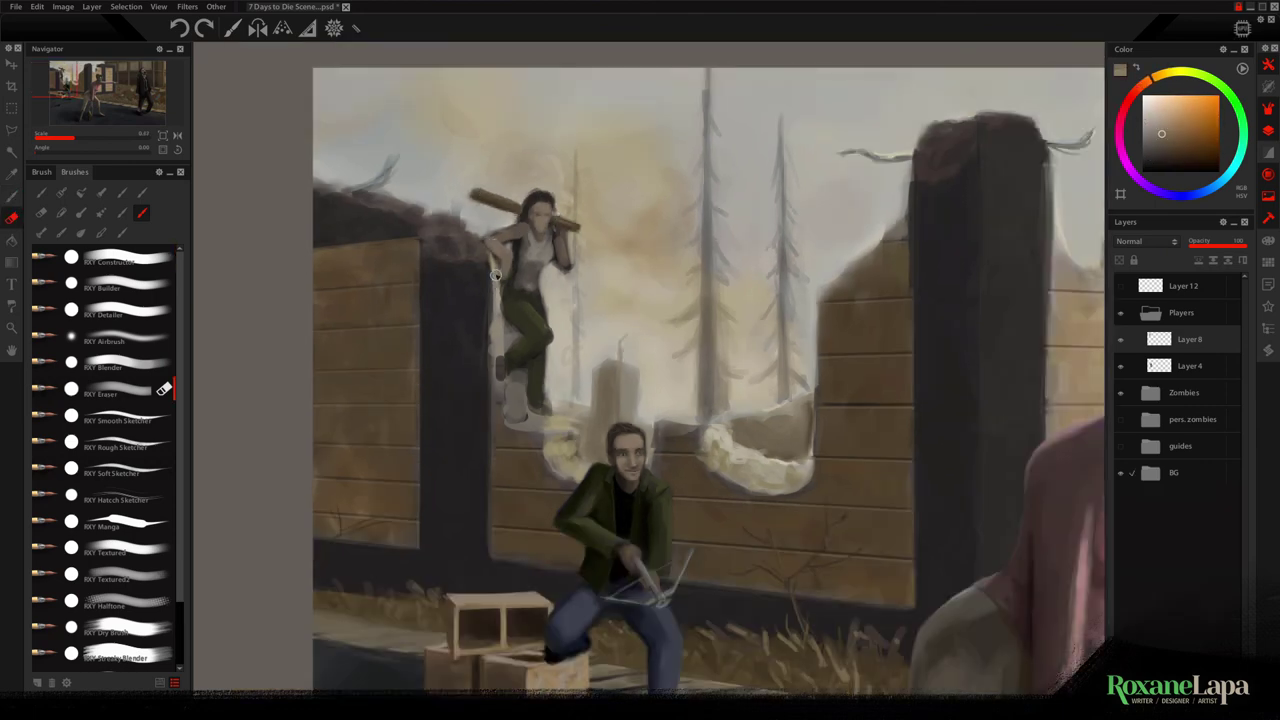
key(b)
alt+click(515, 263)
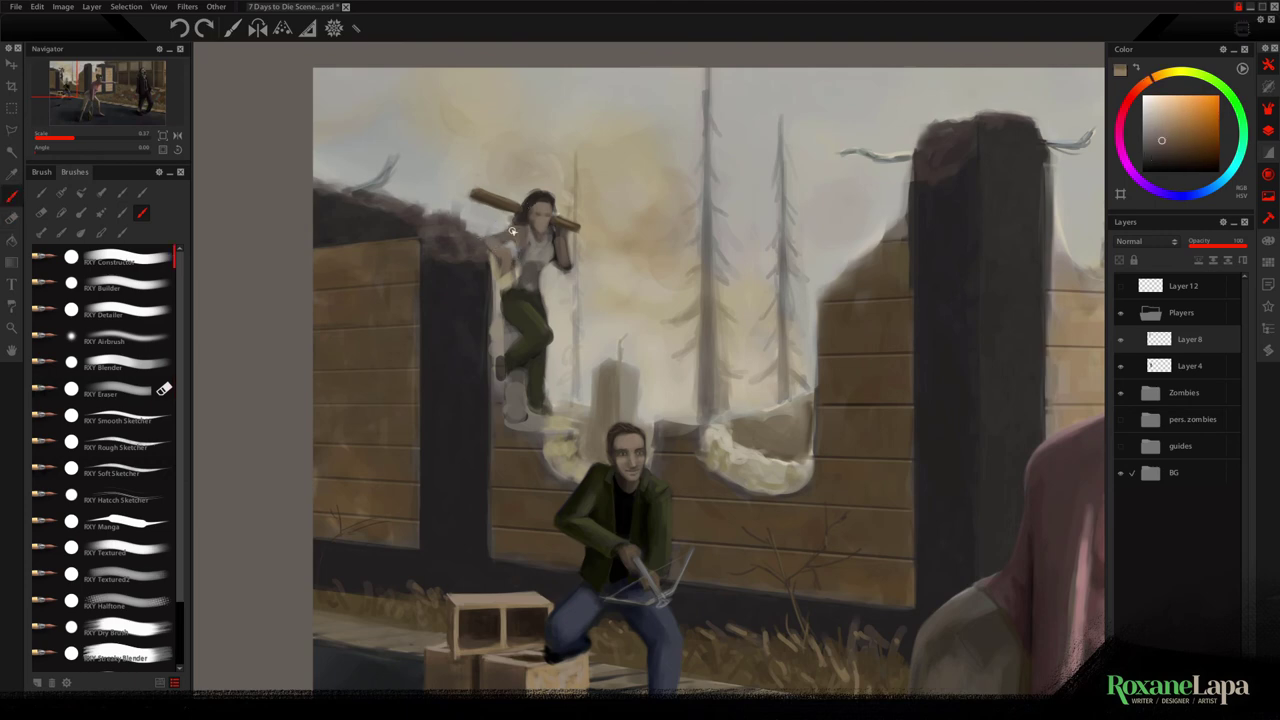
alt+click(531, 243)
alt+click(544, 226)
mouse_move(549, 217)
mouse_down()
mouse_move(528, 236)
mouse_move(555, 213)
mouse_move(560, 268)
mouse_up()
alt+click(536, 210)
alt+click(532, 226)
alt+click(560, 240)
key(e)
key(b)
alt+click(515, 274)
key(e)
Erase the leftover grey silhouette below the woman's feet and along the pillar
ctrl+click(517, 414)
ctrl+click(516, 408)
mouse_move(514, 398)
mouse_down()
mouse_move(543, 429)
mouse_move(489, 346)
mouse_up()
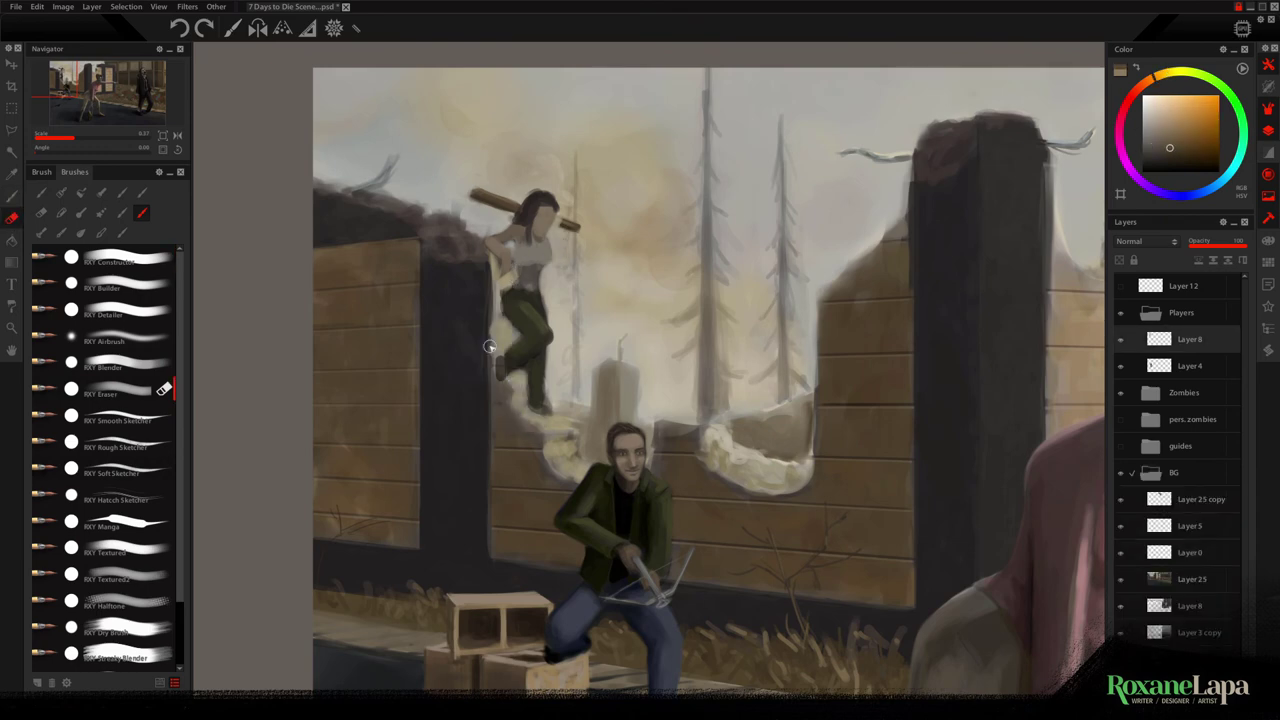
Paint the broken wall edge beneath the woman's feet on Layer 0 with sampled browns and cream
click(1178, 554)
key(b)
alt+click(551, 440)
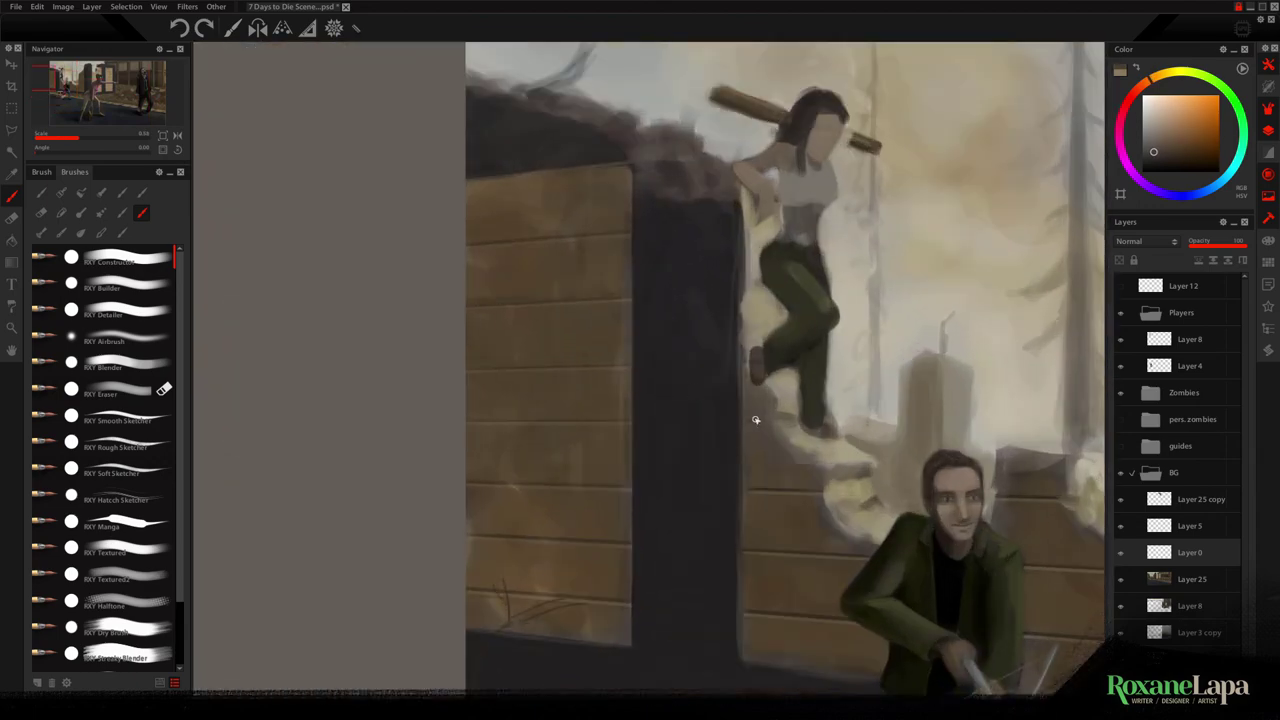
drag(757, 423, 604, 381)
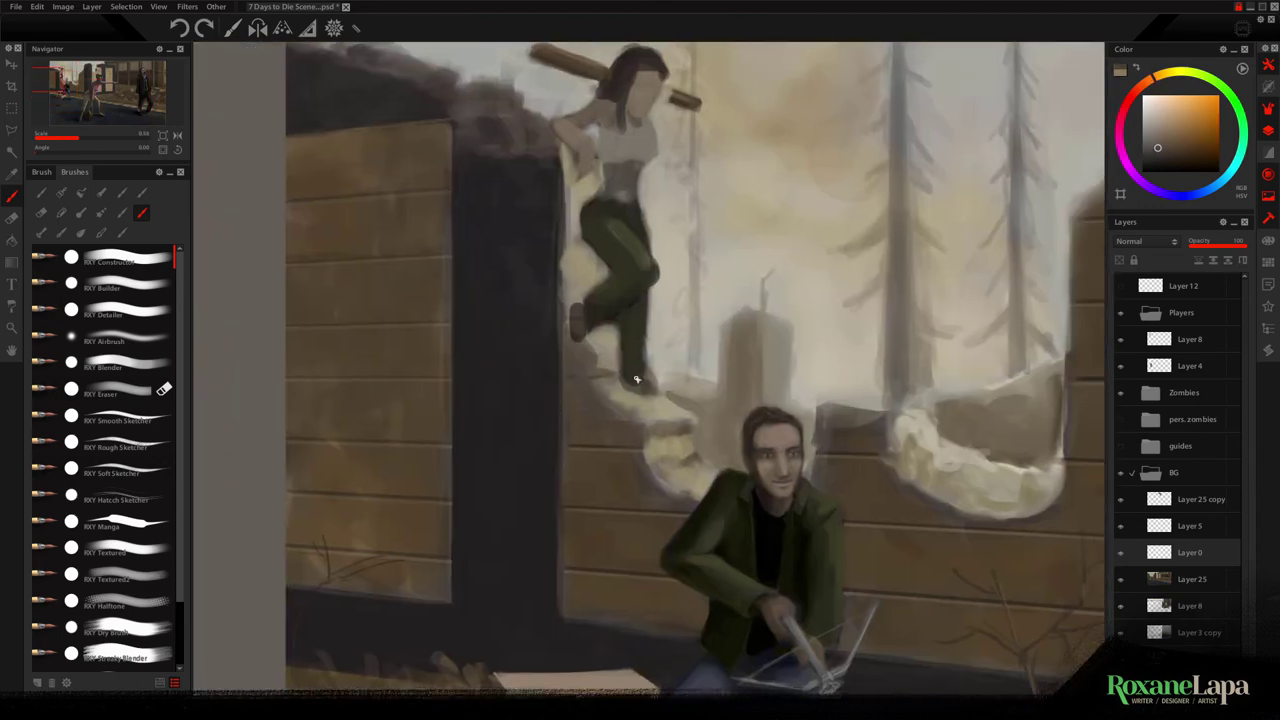
alt+click(569, 380)
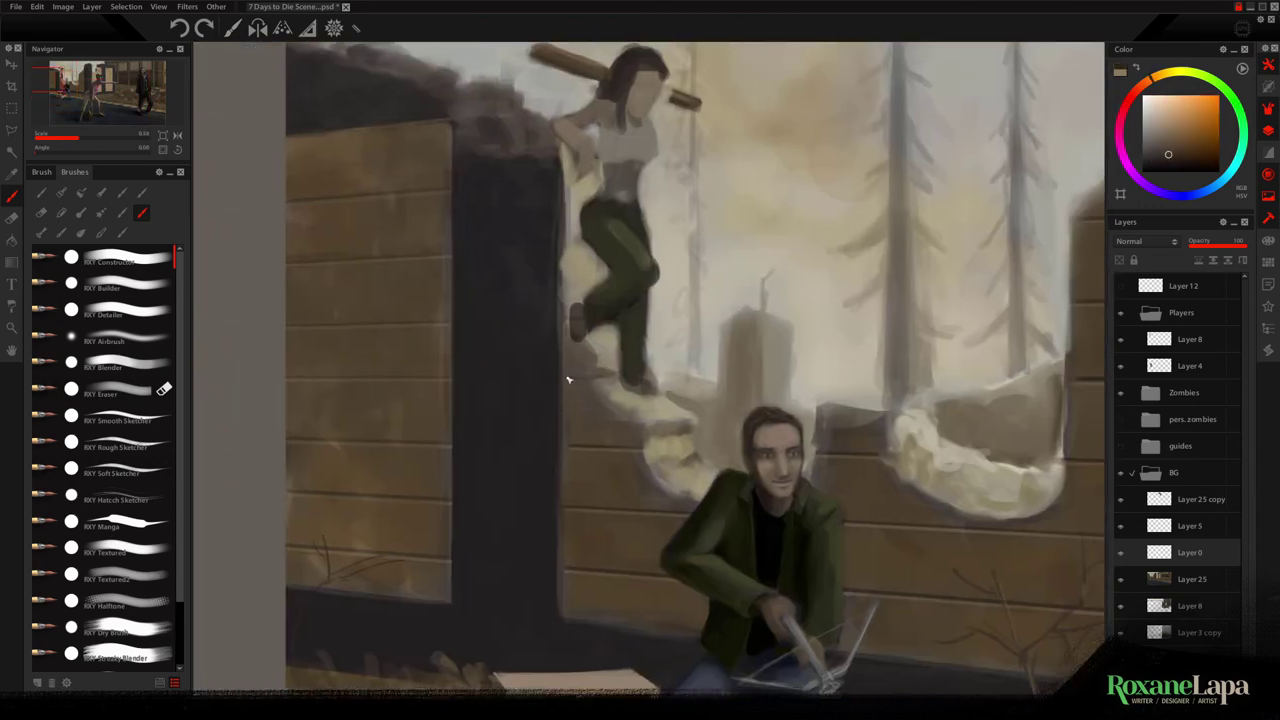
alt+click(663, 435)
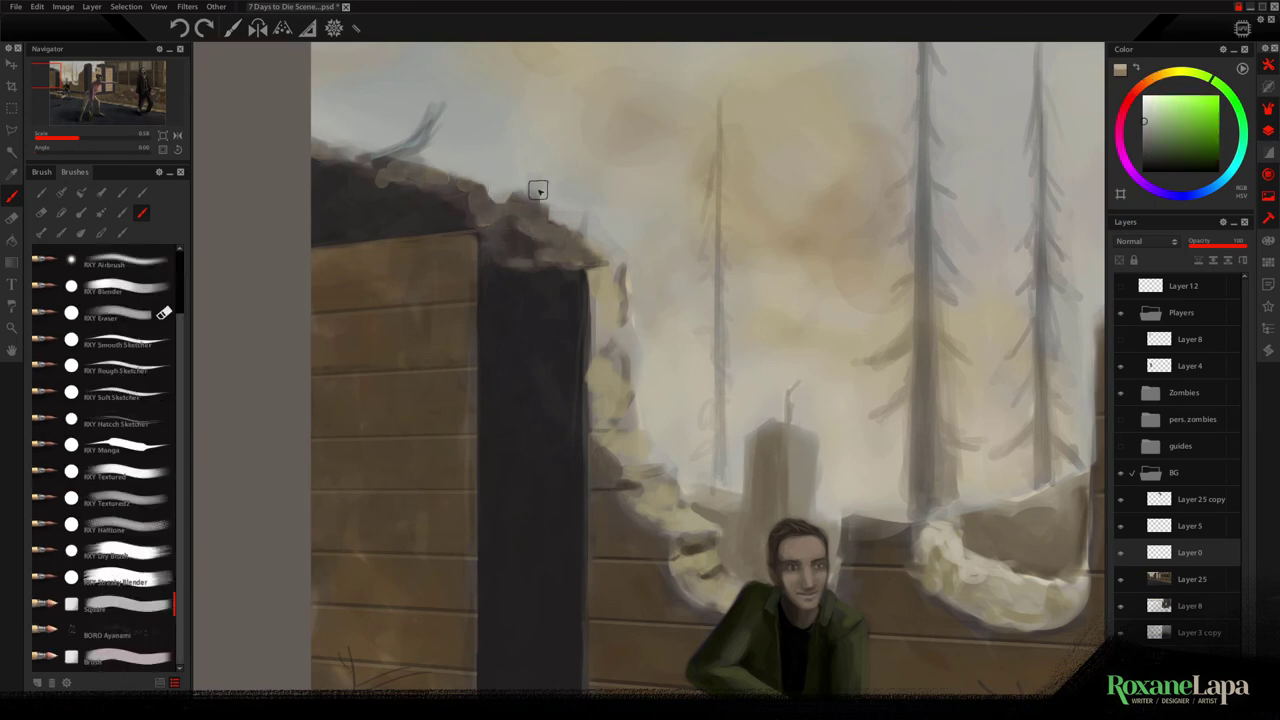
Sharpen the rubble outline on top of the dark pillar with a square brush and sampled sky colours
alt+click(550, 192)
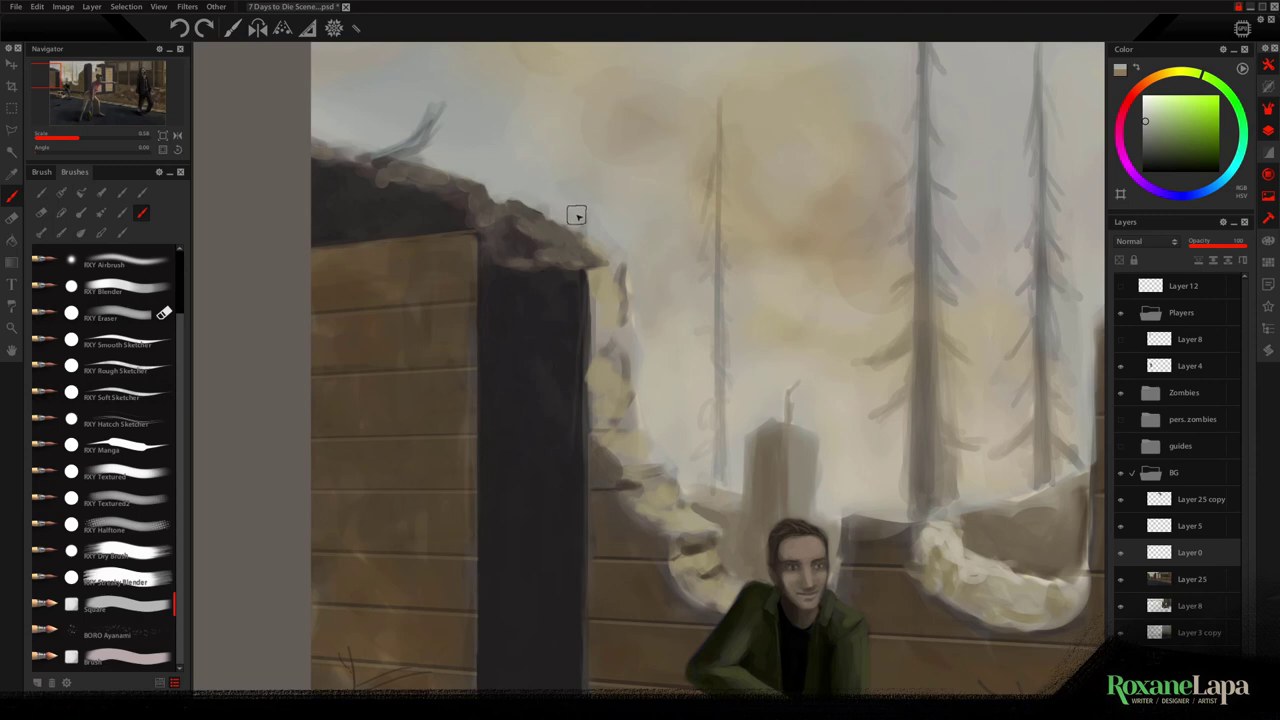
alt+click(575, 213)
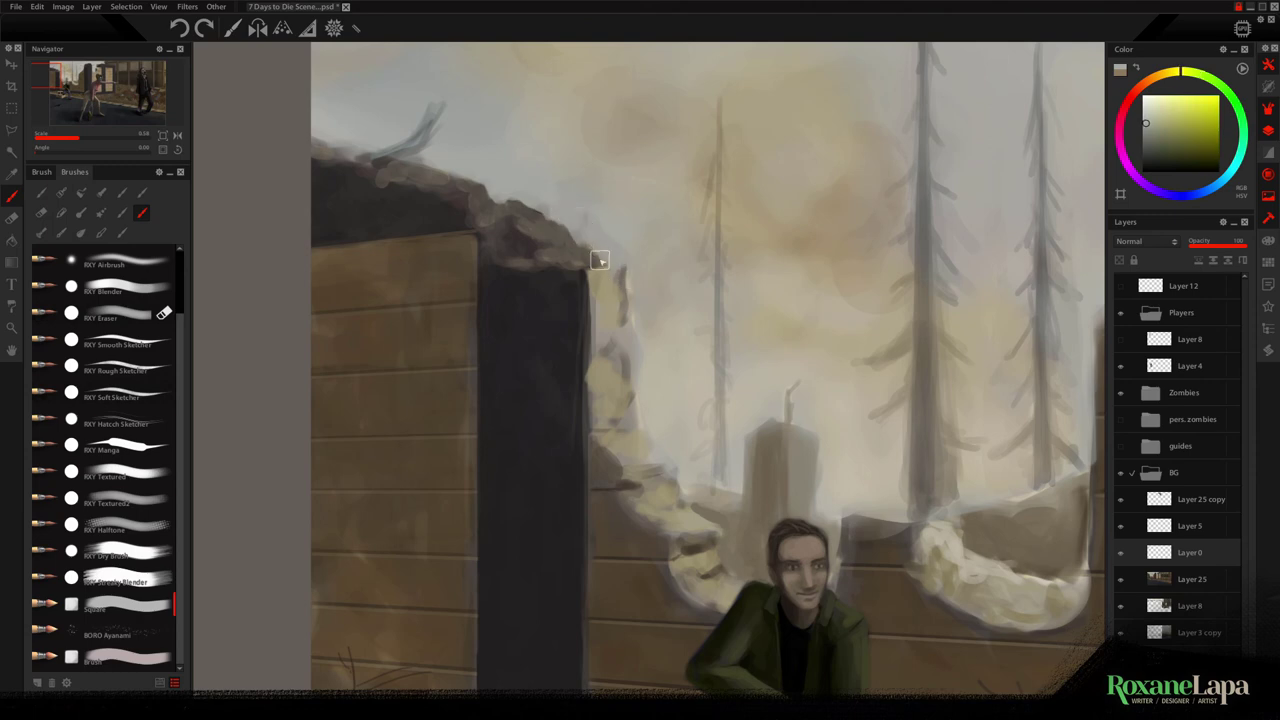
alt+click(591, 257)
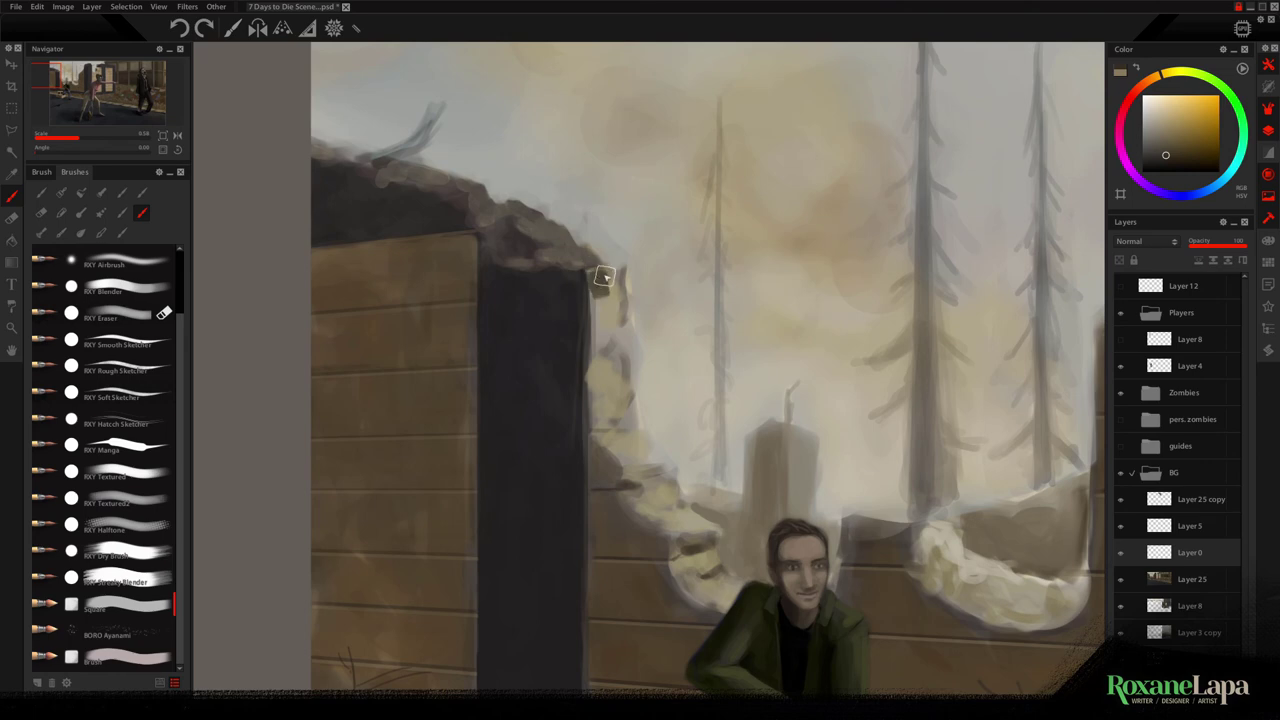
Cover the ragged yellow edge beside the pillar with a flat grey-brown side face, trimming it with sky colour
drag(604, 281, 605, 349)
alt+click(643, 271)
drag(621, 275, 598, 413)
alt+click(640, 330)
drag(630, 322, 632, 450)
alt+click(646, 429)
click(1121, 339)
click(1121, 339)
alt+click(603, 390)
drag(604, 392, 606, 468)
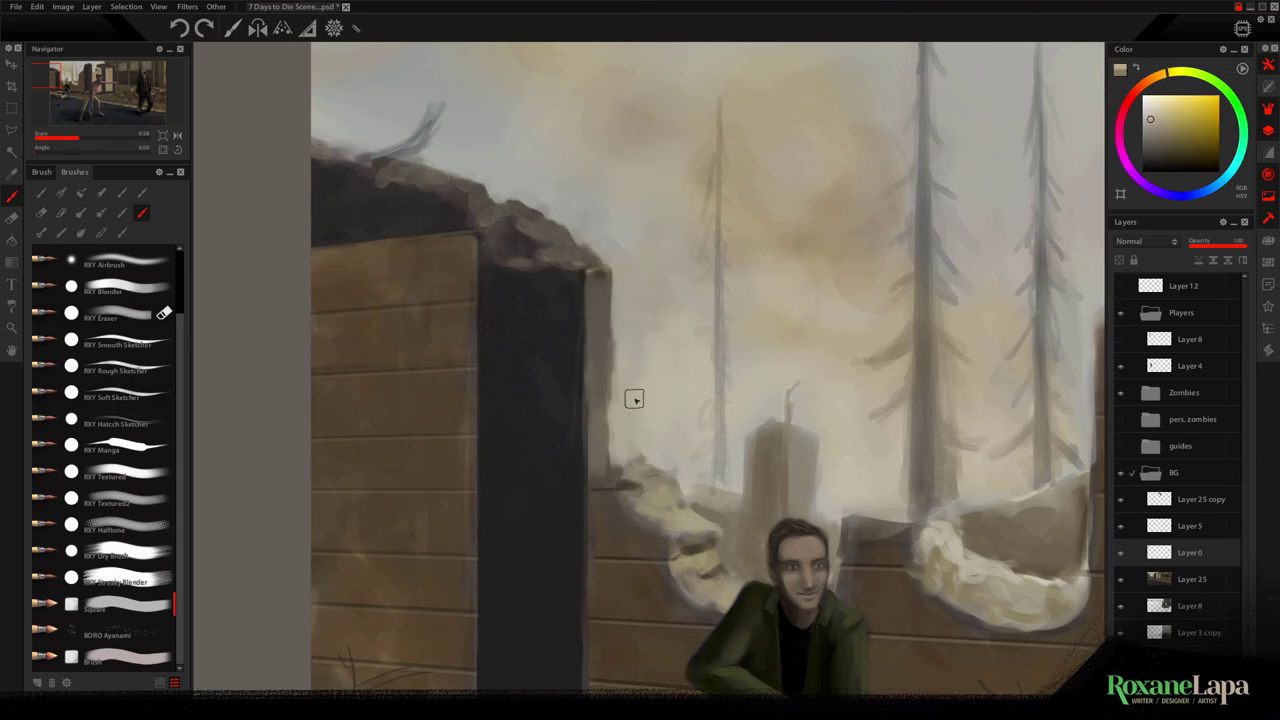
drag(603, 342, 603, 459)
drag(614, 310, 614, 433)
Define the broken ledge at the pillar's base and reshape the pale edge of the far wall gap
alt+click(683, 508)
mouse_move(680, 508)
mouse_down()
mouse_move(640, 465)
mouse_move(655, 490)
mouse_up()
alt+click(680, 489)
alt+click(624, 486)
drag(802, 498, 756, 480)
alt+click(908, 519)
mouse_move(920, 535)
mouse_down()
mouse_move(1011, 560)
mouse_move(1025, 580)
mouse_up()
alt+click(940, 570)
alt+click(850, 585)
drag(932, 592, 882, 548)
drag(1014, 594, 1036, 566)
Show and select the woman's layer, and repaint her tank top down to the waist in sampled greys
click(1121, 339)
click(1190, 339)
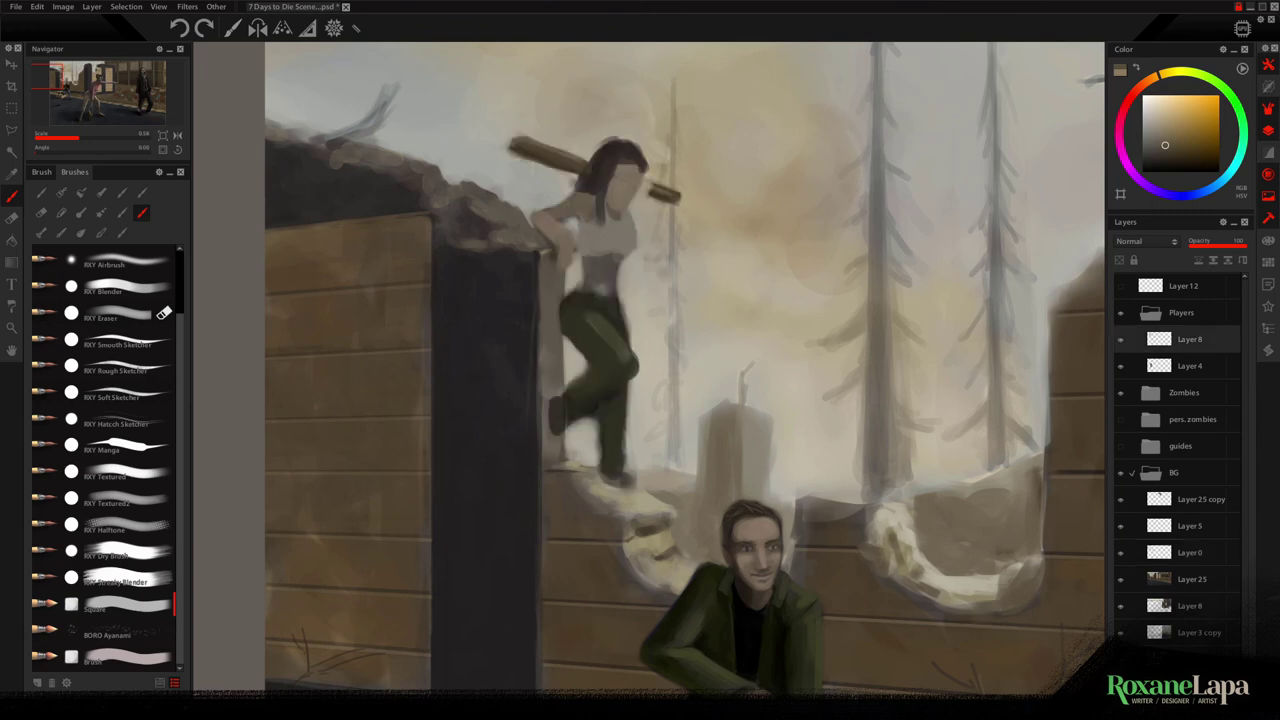
mouse_move(558, 250)
mouse_down()
mouse_move(584, 300)
mouse_move(580, 268)
mouse_move(580, 305)
mouse_up()
key(b)
alt+click(582, 242)
alt+click(625, 284)
drag(611, 251, 598, 300)
alt+click(597, 300)
alt+click(636, 237)
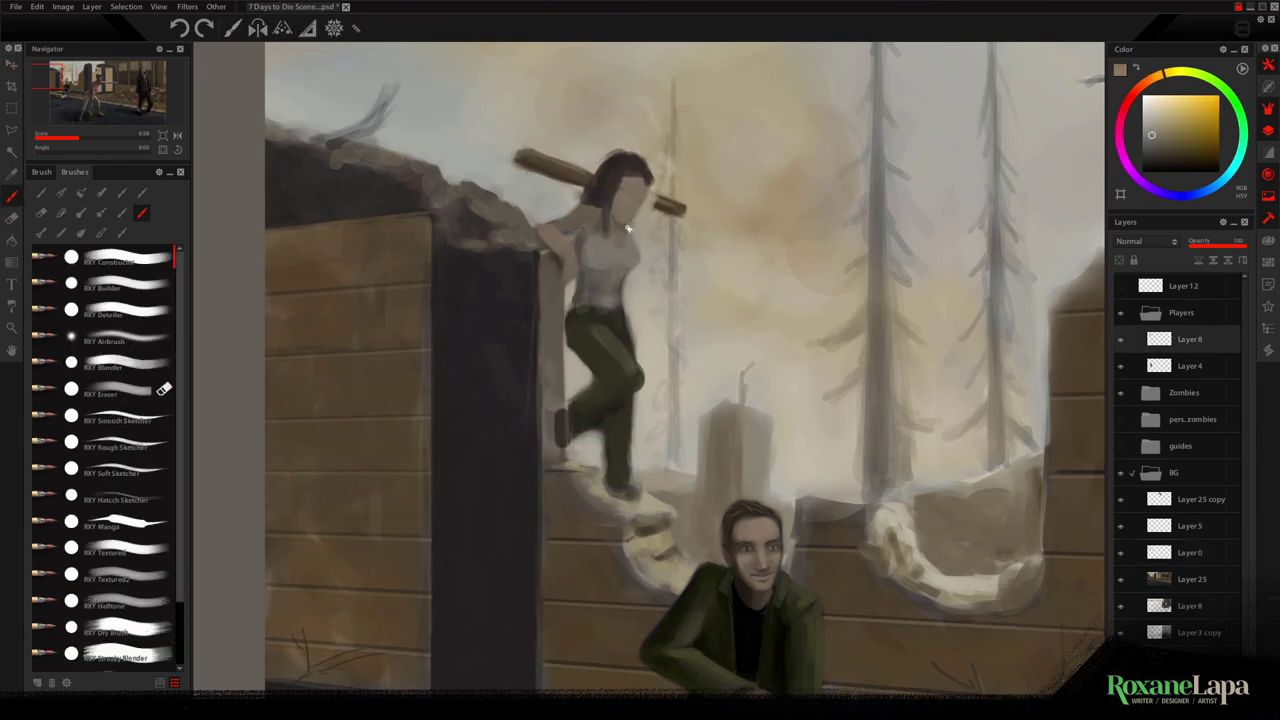
Paint the woman's shoulder, bent arm and raised forearm with sampled skin tones
mouse_move(586, 240)
mouse_down()
mouse_move(604, 270)
mouse_move(549, 229)
mouse_up()
alt+click(585, 258)
alt+click(644, 203)
alt+click(568, 262)
mouse_move(626, 240)
mouse_down()
mouse_move(590, 212)
mouse_move(654, 255)
mouse_up()
alt+click(554, 225)
alt+click(629, 233)
Erase the old bat and redraw it at a steeper angle across the woman's shoulder in shaded brown
key(e)
drag(516, 156, 590, 185)
drag(682, 208, 645, 240)
alt+click(644, 226)
mouse_move(510, 140)
mouse_down()
mouse_move(662, 240)
mouse_move(588, 186)
mouse_up()
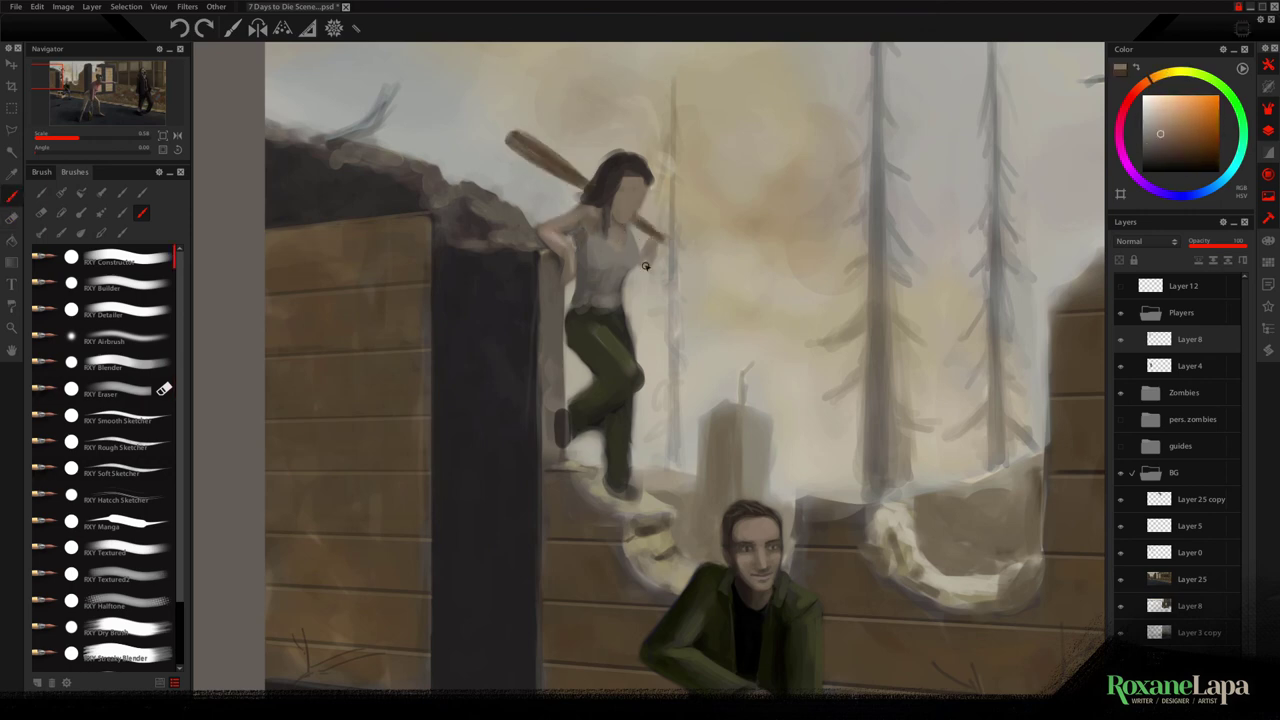
alt+click(660, 245)
alt+click(656, 233)
alt+click(550, 168)
mouse_move(542, 158)
mouse_down()
mouse_move(518, 146)
mouse_move(560, 176)
mouse_up()
Shade the tank top's neckline and its hem at the waist
alt+click(628, 254)
drag(622, 228, 600, 260)
drag(618, 304, 574, 308)
alt+click(585, 304)
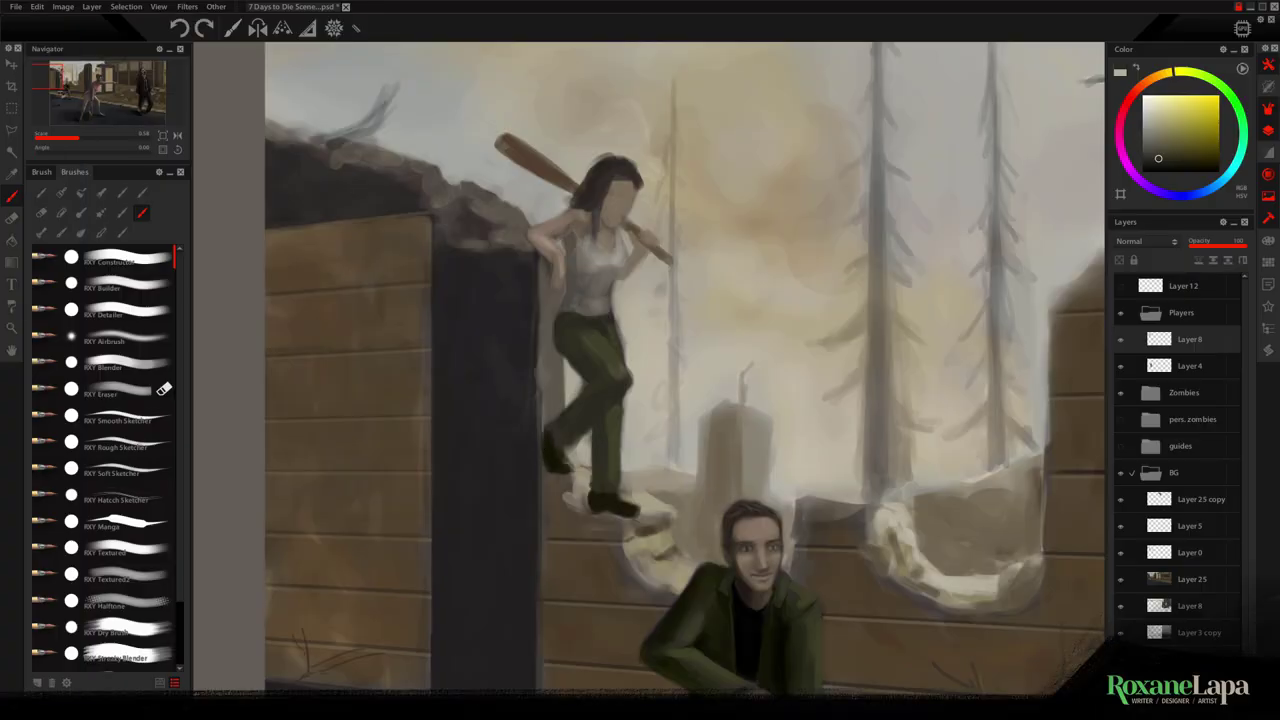
Shade the folds of the woman's green trousers from hip to lower legs with sampled greens
alt+click(593, 357)
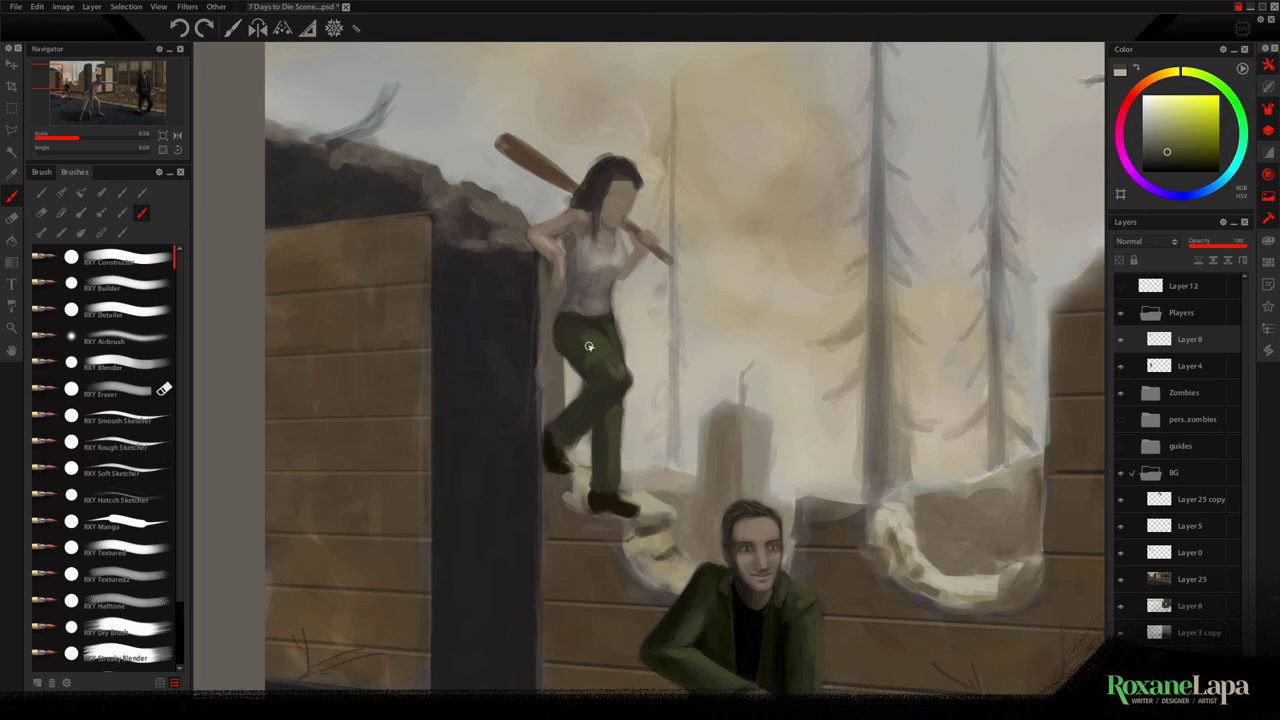
alt+click(577, 355)
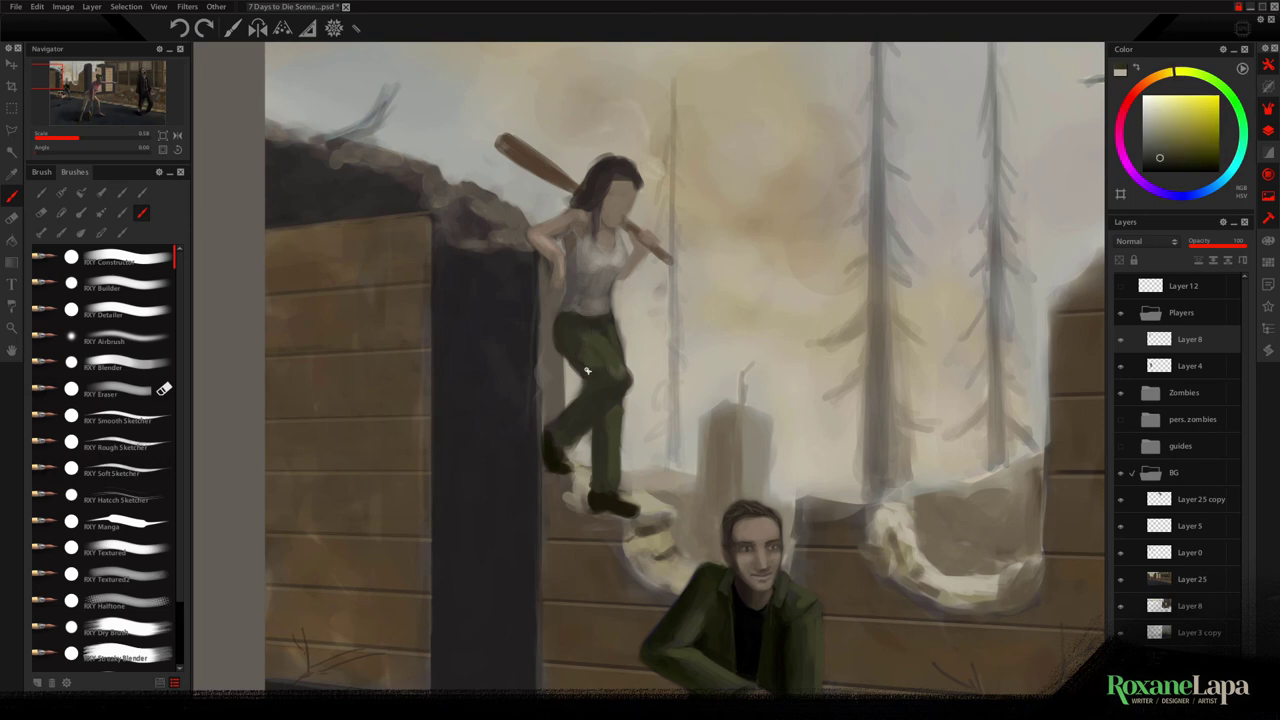
alt+click(593, 405)
alt+click(578, 398)
drag(566, 346, 597, 478)
alt+click(583, 430)
alt+click(614, 437)
alt+click(568, 443)
alt+click(639, 363)
alt+click(598, 461)
mouse_move(590, 436)
mouse_down()
mouse_move(602, 478)
mouse_move(583, 450)
mouse_move(578, 486)
mouse_move(569, 431)
mouse_move(627, 414)
mouse_move(622, 329)
mouse_move(619, 414)
mouse_up()
Clean up the gap between the trouser legs with the eraser and touch up their edges
key(e)
key(b)
key(e)
key(b)
alt+click(615, 441)
key(e)
drag(586, 466, 586, 420)
key(b)
scroll(586, 420, down, 1)
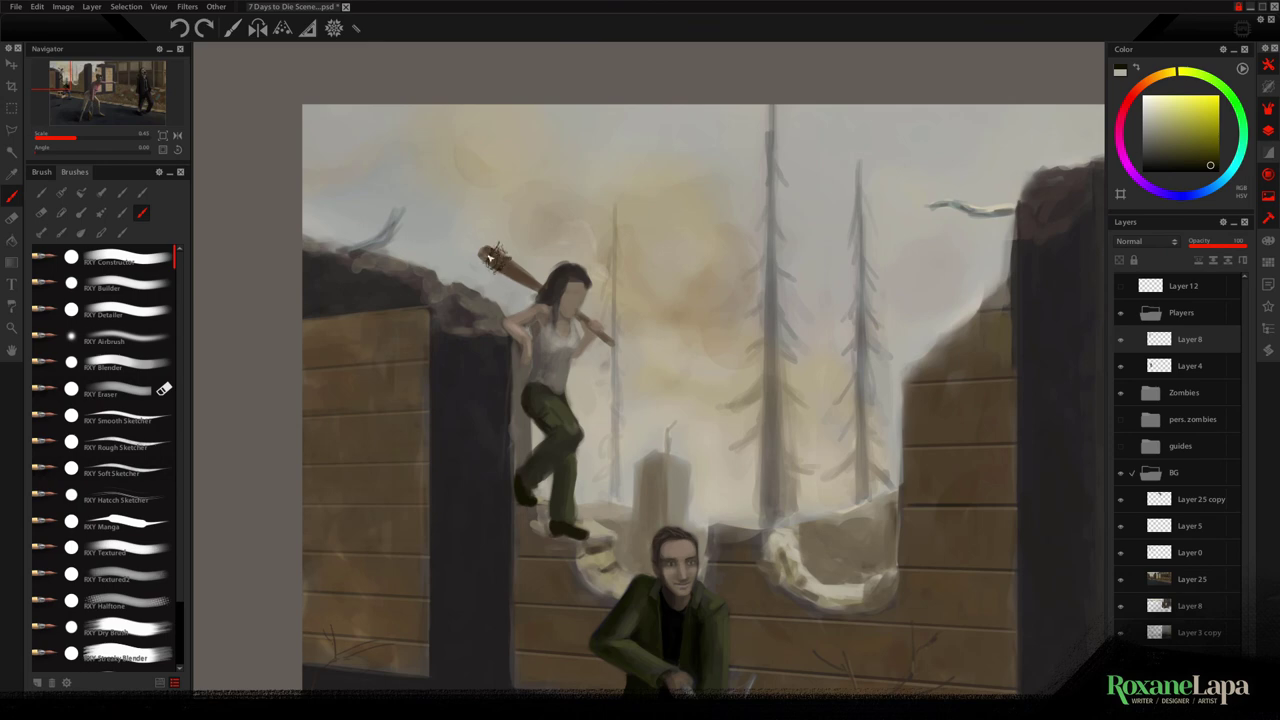
Add a new layer above the woman and darken the bat's wood along its length with dark brown
scroll(617, 206, up, 4)
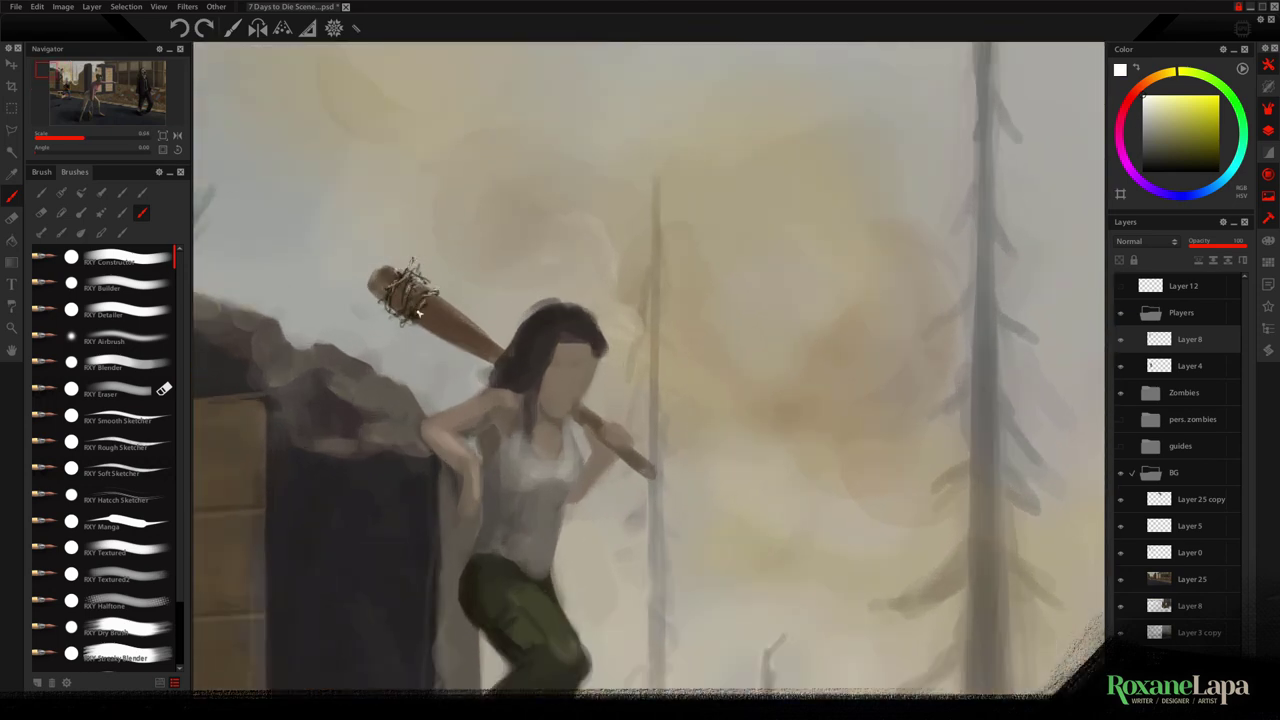
scroll(482, 476, down, 3)
alt+click(486, 371)
scroll(486, 371, up, 4)
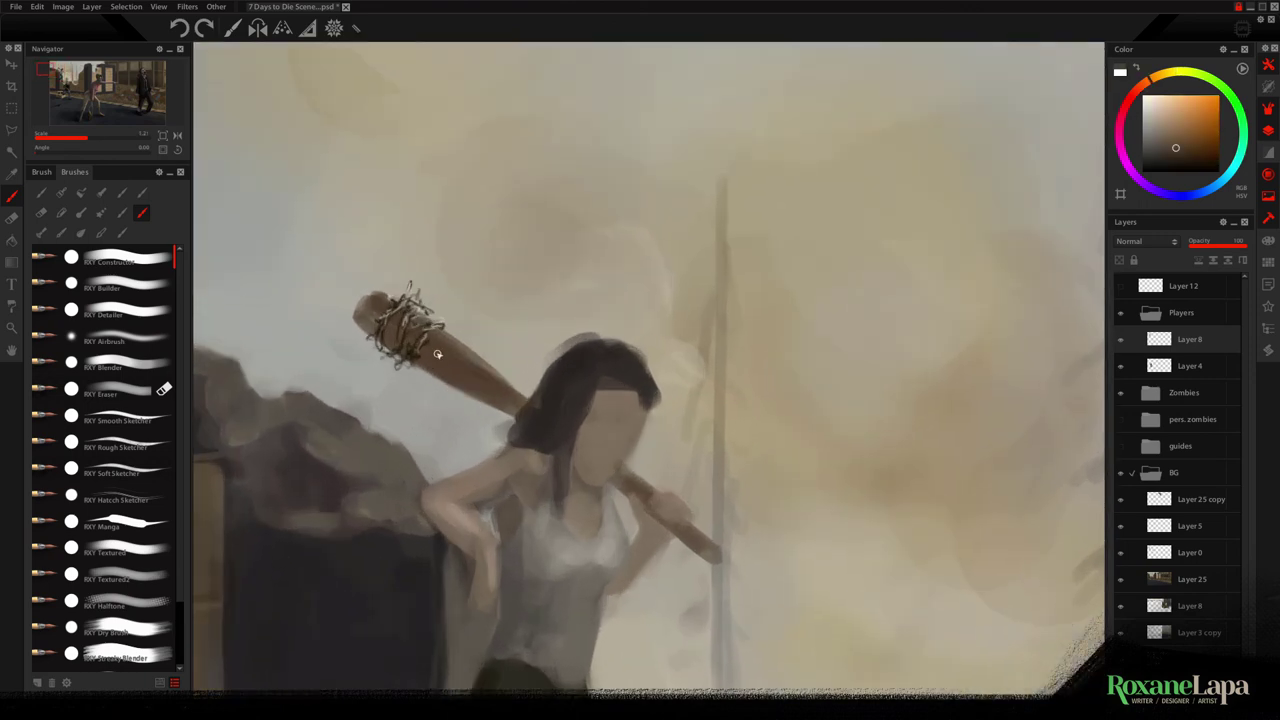
key(ctrl+shift+n)
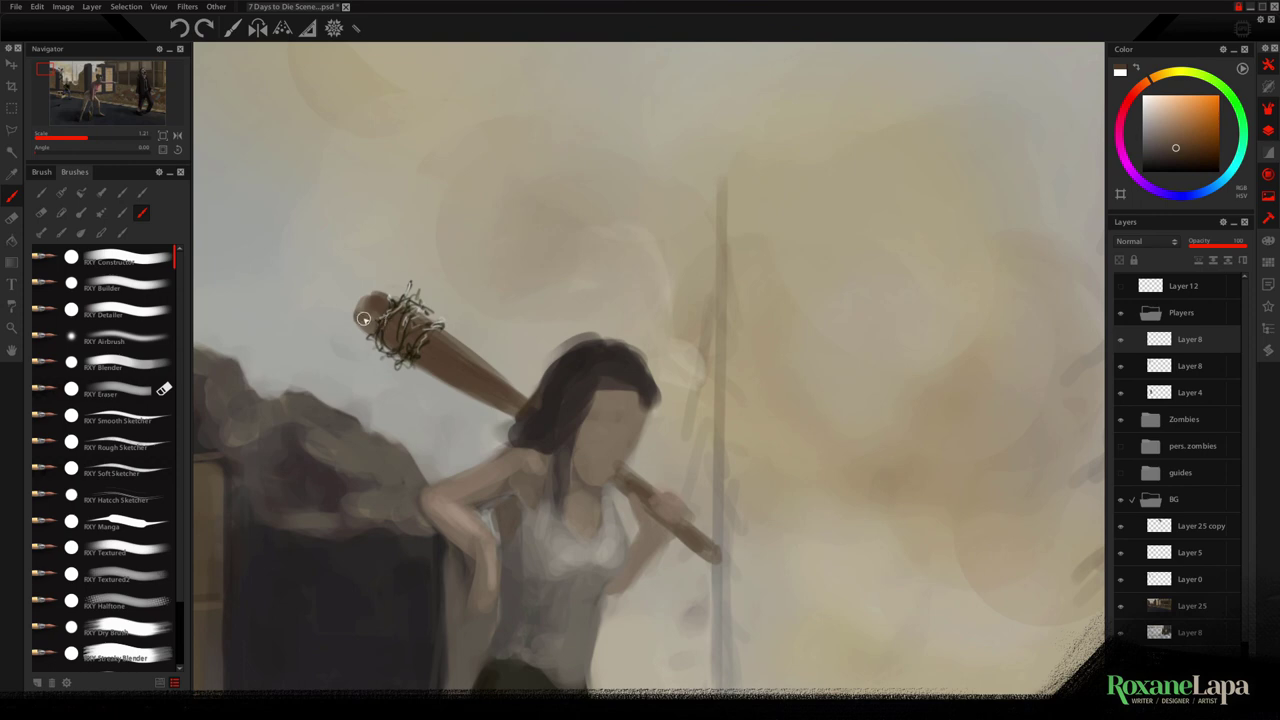
drag(362, 319, 454, 372)
click(1176, 154)
drag(364, 318, 512, 409)
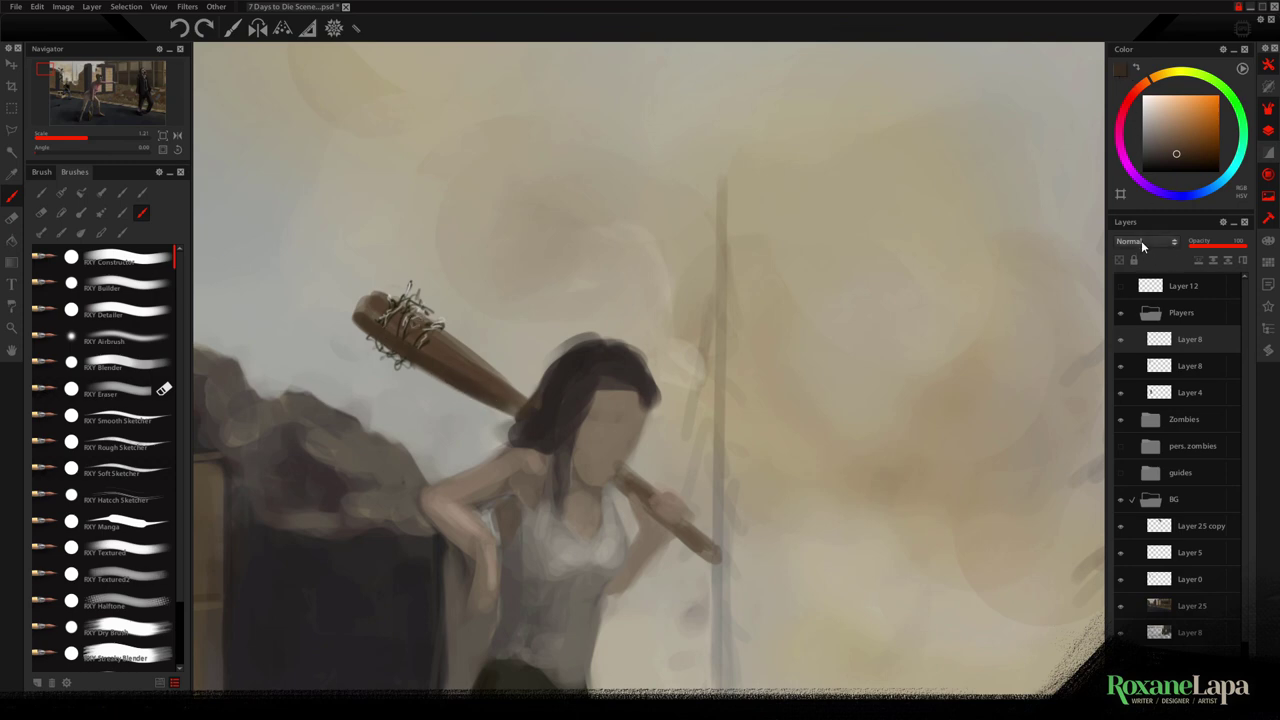
Set the bat shading layer's blend mode to Overlay and adjust its opacity
click(1152, 242)
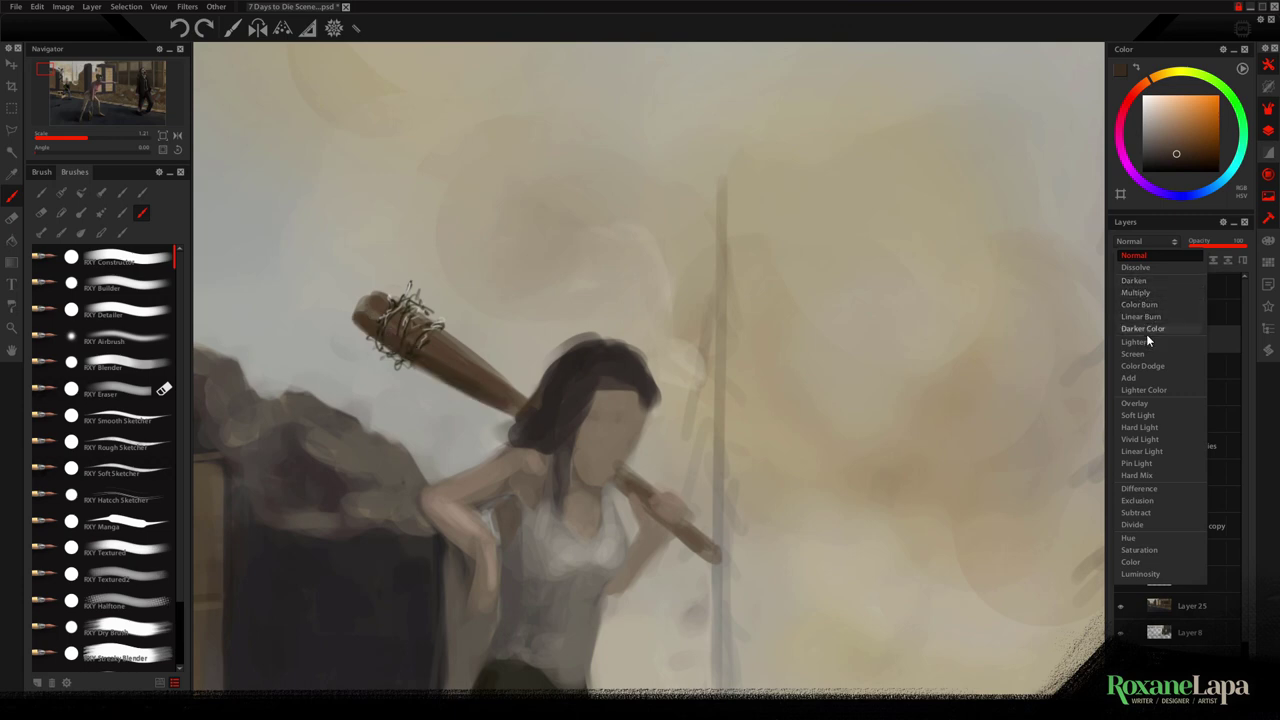
click(1149, 404)
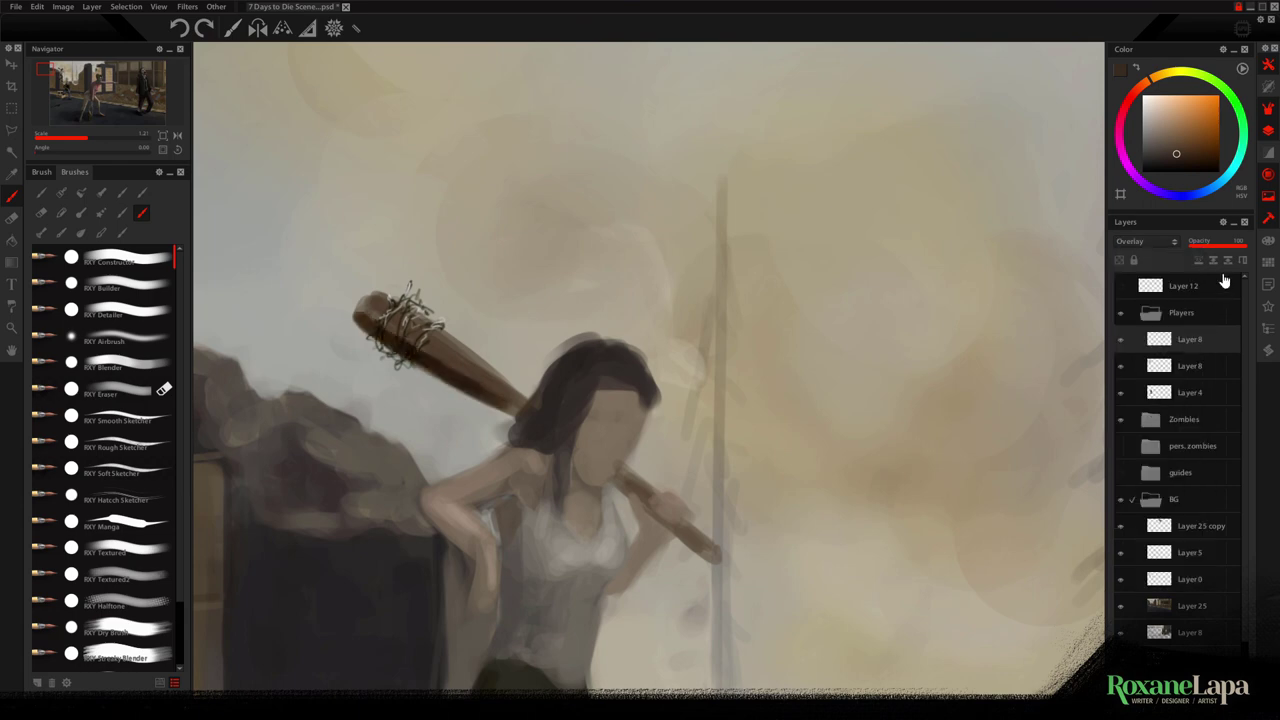
click(1222, 244)
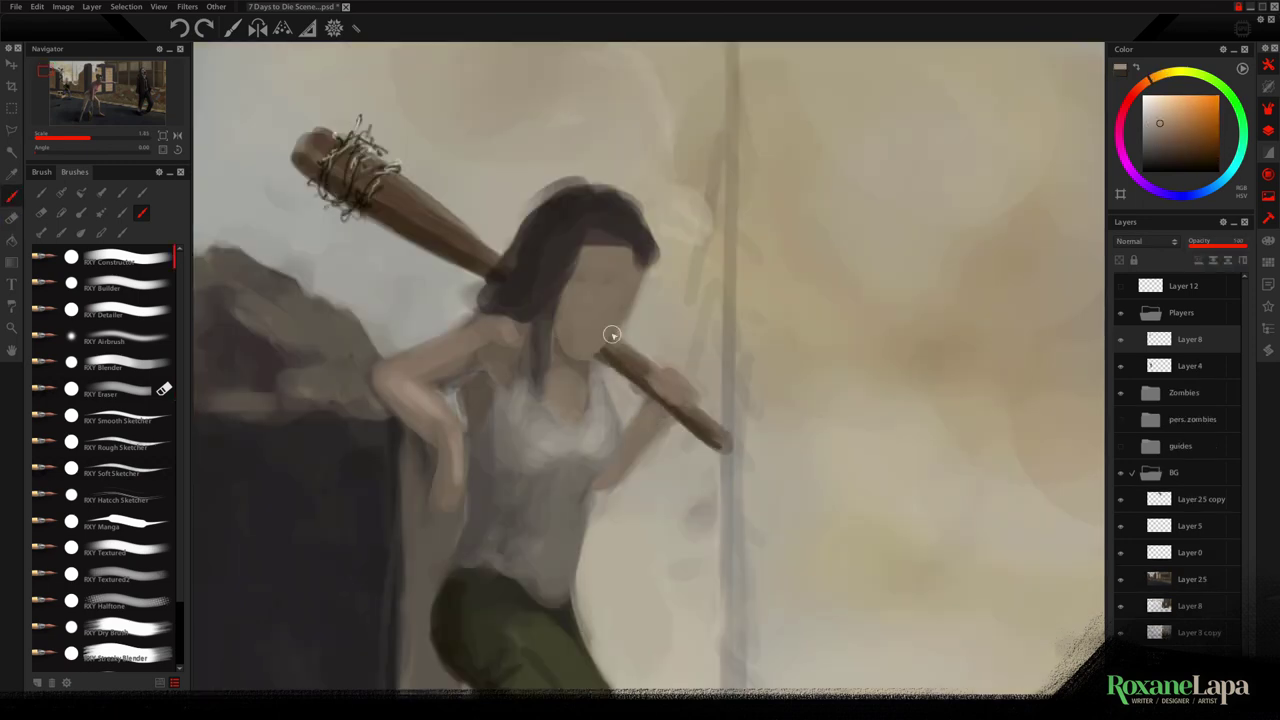
Reshape the woman's dark hair so long strands frame both sides of her face and fall onto her chest
drag(603, 338, 628, 278)
key(e)
mouse_move(542, 187)
mouse_down()
mouse_move(531, 191)
mouse_move(640, 203)
mouse_move(603, 180)
mouse_move(654, 213)
mouse_move(612, 186)
mouse_move(596, 200)
mouse_move(669, 229)
mouse_move(620, 251)
mouse_move(620, 400)
mouse_up()
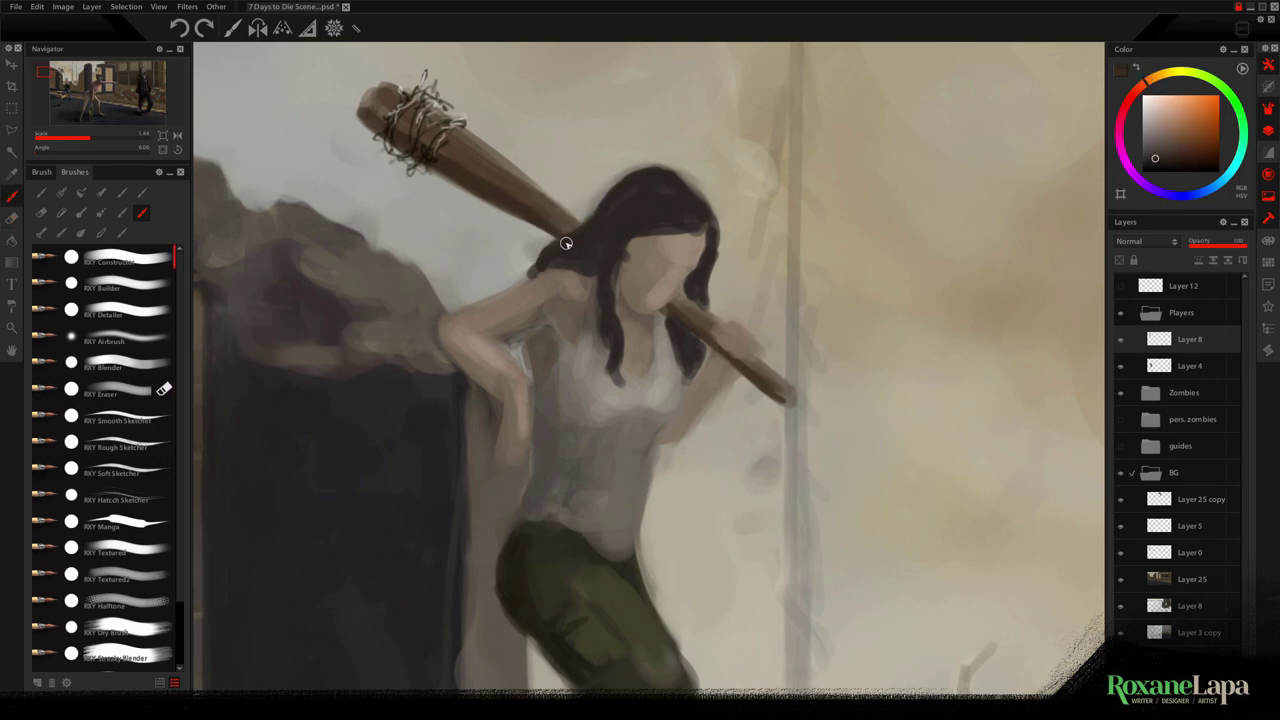
alt+click(630, 190)
drag(665, 229, 657, 214)
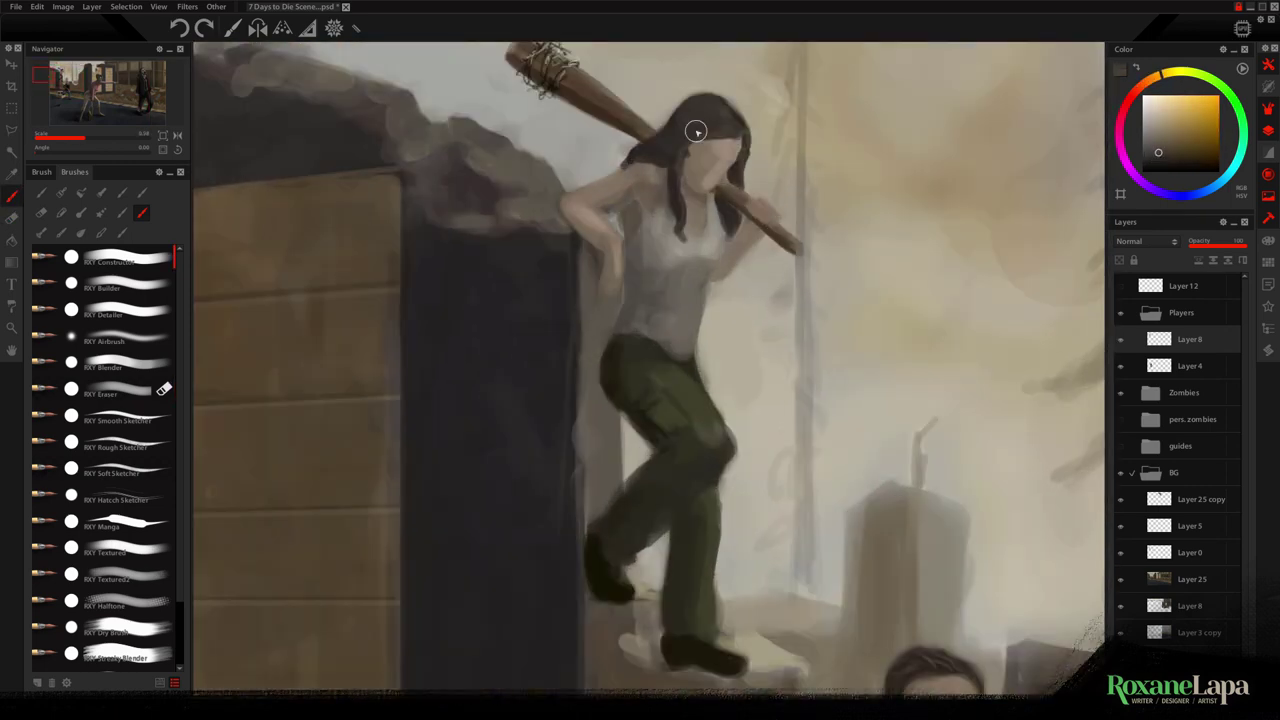
Add tonal variation to the woman's hair and paint her eyes, brows and nose with sampled colors
mouse_move(692, 129)
mouse_down()
mouse_move(685, 203)
mouse_move(741, 257)
mouse_up()
alt+click(685, 203)
mouse_move(682, 227)
mouse_down()
mouse_move(731, 247)
mouse_move(677, 263)
mouse_up()
mouse_move(700, 141)
mouse_down()
mouse_move(688, 165)
mouse_move(738, 218)
mouse_up()
alt+click(735, 181)
alt+click(446, 522)
mouse_move(724, 174)
mouse_down()
mouse_move(718, 189)
mouse_move(718, 159)
mouse_move(730, 163)
mouse_up()
alt+click(704, 188)
alt+click(738, 136)
alt+click(723, 185)
Refine the woman's mouth and chin, and transform the selected lower part of her front leg and foot
scroll(746, 105, up, 4)
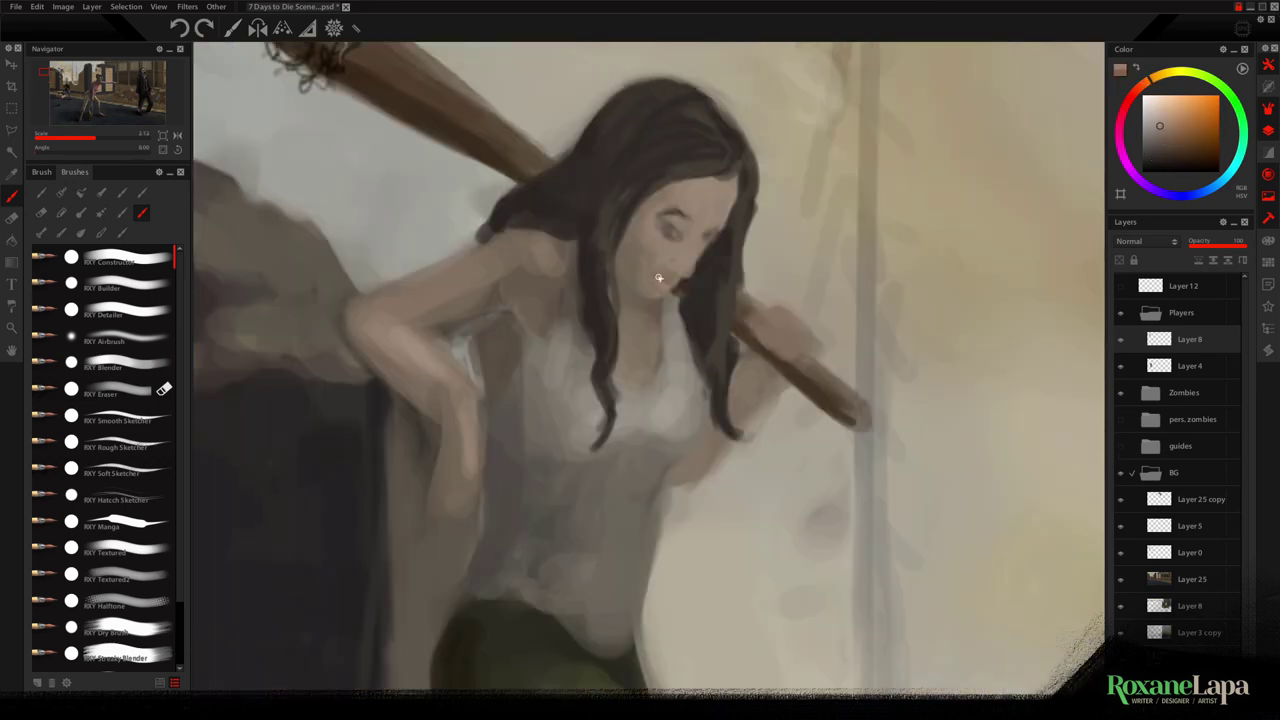
drag(640, 257, 658, 300)
alt+click(658, 303)
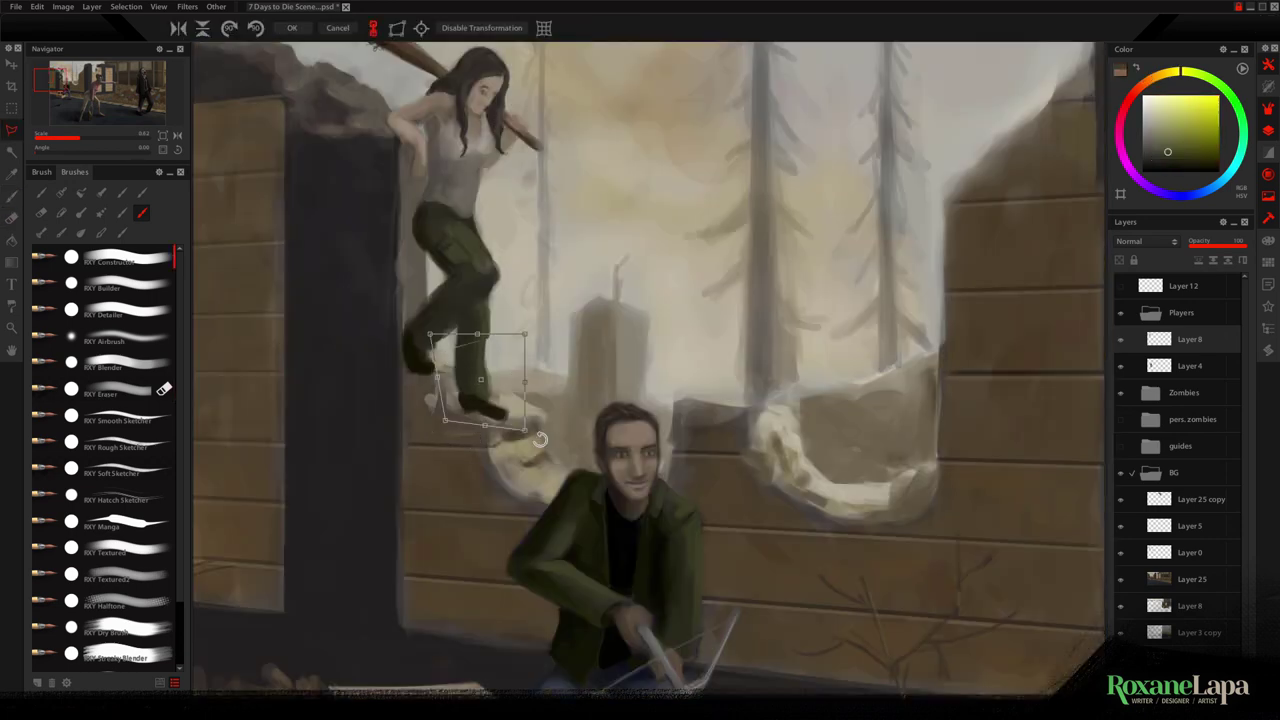
drag(542, 432, 528, 402)
key(Return)
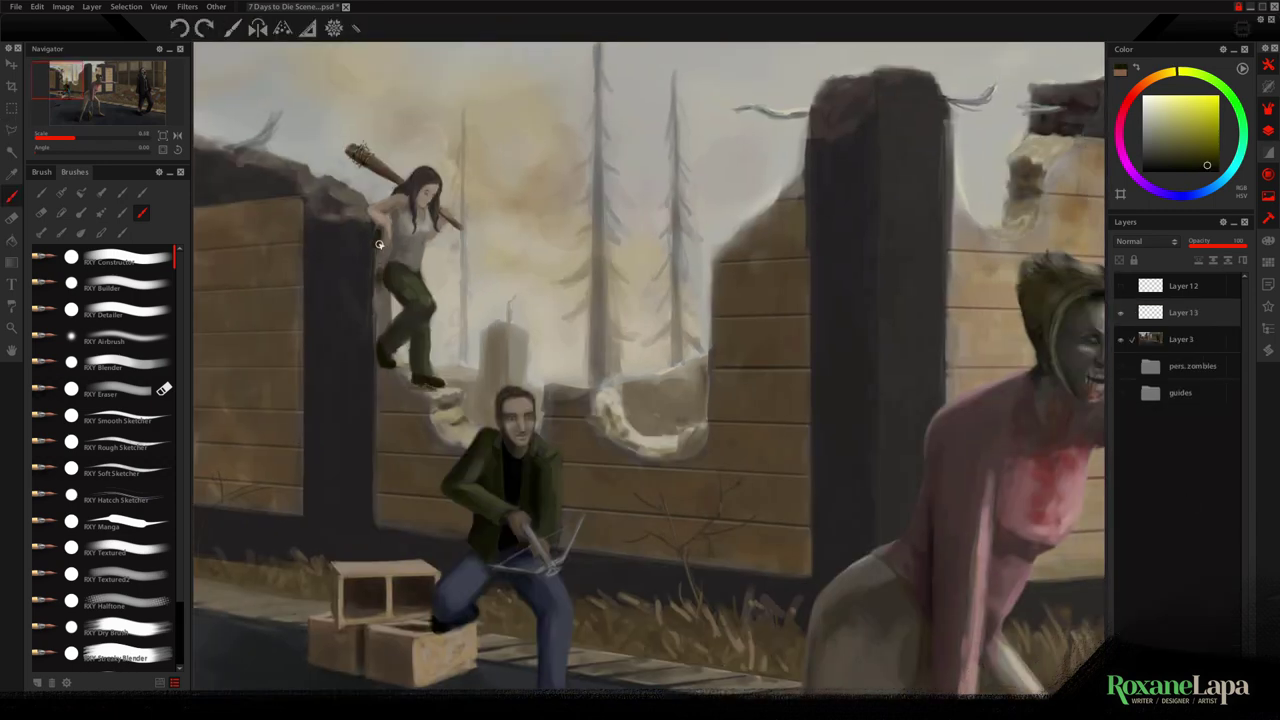
Shade the woman and the wall pillar beside her on Layer 13, change its blend mode and airbrush sampled color over her
drag(379, 244, 383, 320)
click(1146, 241)
click(1140, 284)
click(110, 336)
alt+click(379, 305)
drag(378, 240, 405, 349)
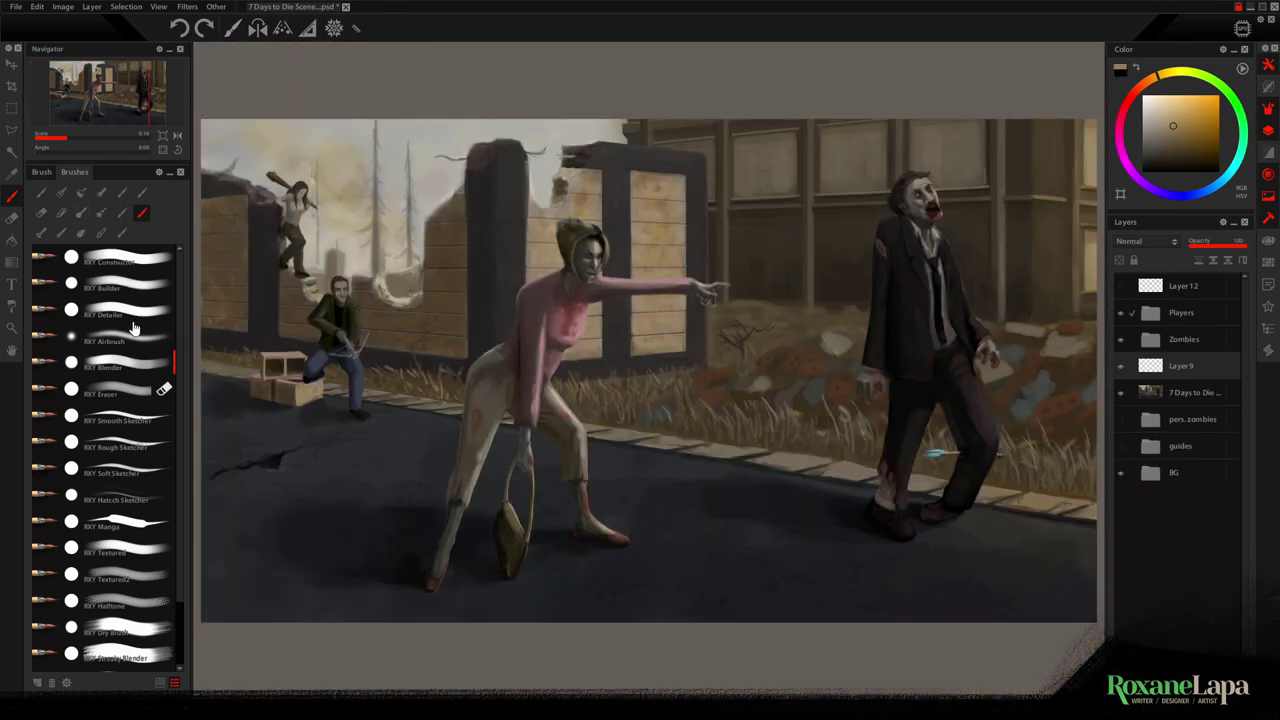
Airbrush a tan haze across the background on Layer 9, move it between the Zombies and Players groups, and lower its opacity to about 20%
click(133, 332)
mouse_move(640, 335)
mouse_down()
mouse_move(640, 175)
mouse_move(711, 400)
mouse_move(630, 300)
mouse_move(722, 345)
mouse_move(600, 345)
mouse_move(1078, 500)
mouse_move(691, 334)
mouse_move(946, 403)
mouse_move(697, 237)
mouse_move(898, 381)
mouse_move(1060, 350)
mouse_move(1034, 300)
mouse_move(1051, 400)
mouse_move(1068, 162)
mouse_move(1020, 72)
mouse_move(871, 129)
mouse_move(743, 209)
mouse_move(674, 137)
mouse_move(601, 146)
mouse_move(486, 200)
mouse_move(523, 357)
mouse_move(1063, 500)
mouse_move(487, 352)
mouse_move(380, 250)
mouse_move(491, 234)
mouse_move(366, 157)
mouse_move(229, 160)
mouse_move(240, 120)
mouse_move(277, 294)
mouse_up()
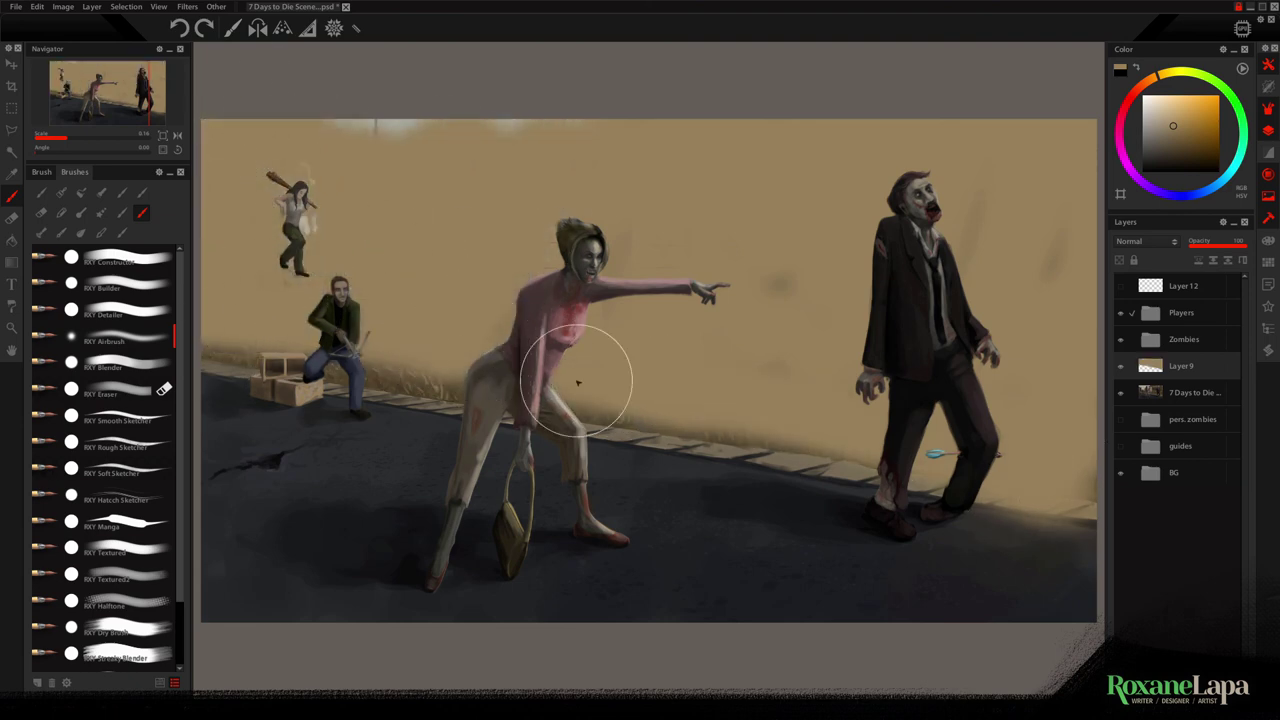
mouse_move(226, 343)
mouse_down()
mouse_move(250, 314)
mouse_move(246, 474)
mouse_move(320, 420)
mouse_up()
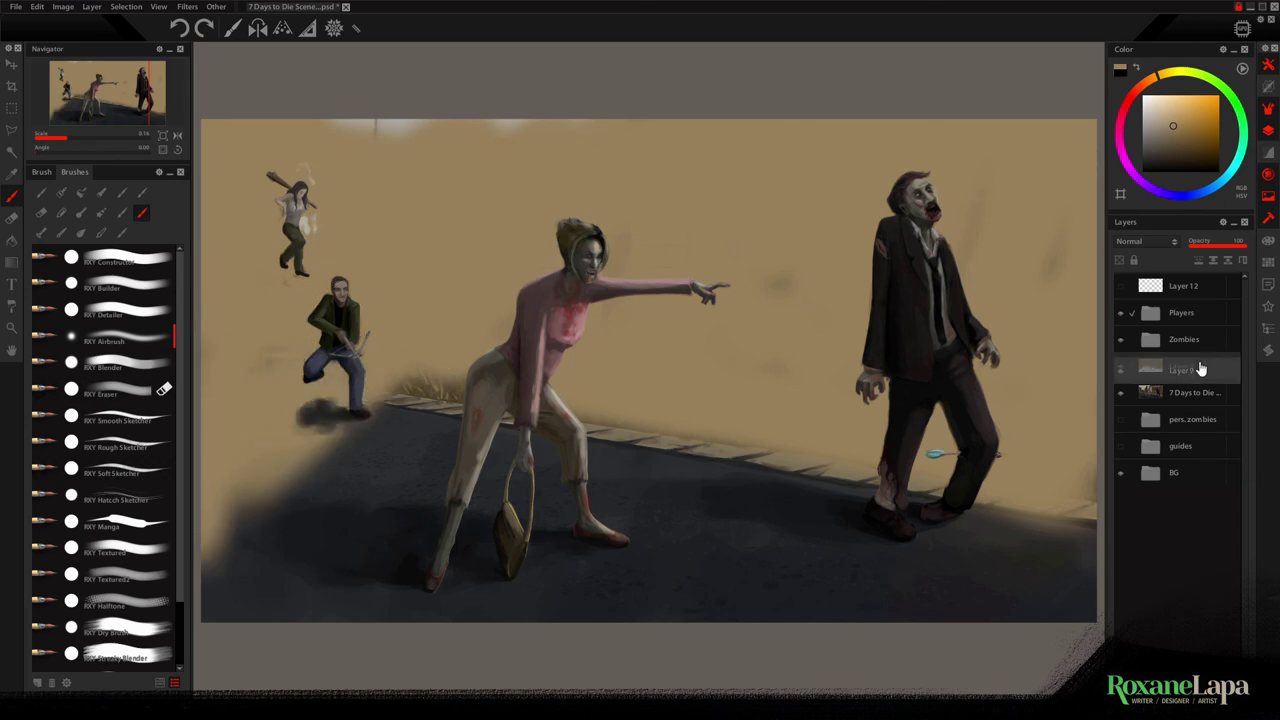
drag(1205, 318, 1205, 372)
click(1207, 246)
drag(1207, 251, 1194, 249)
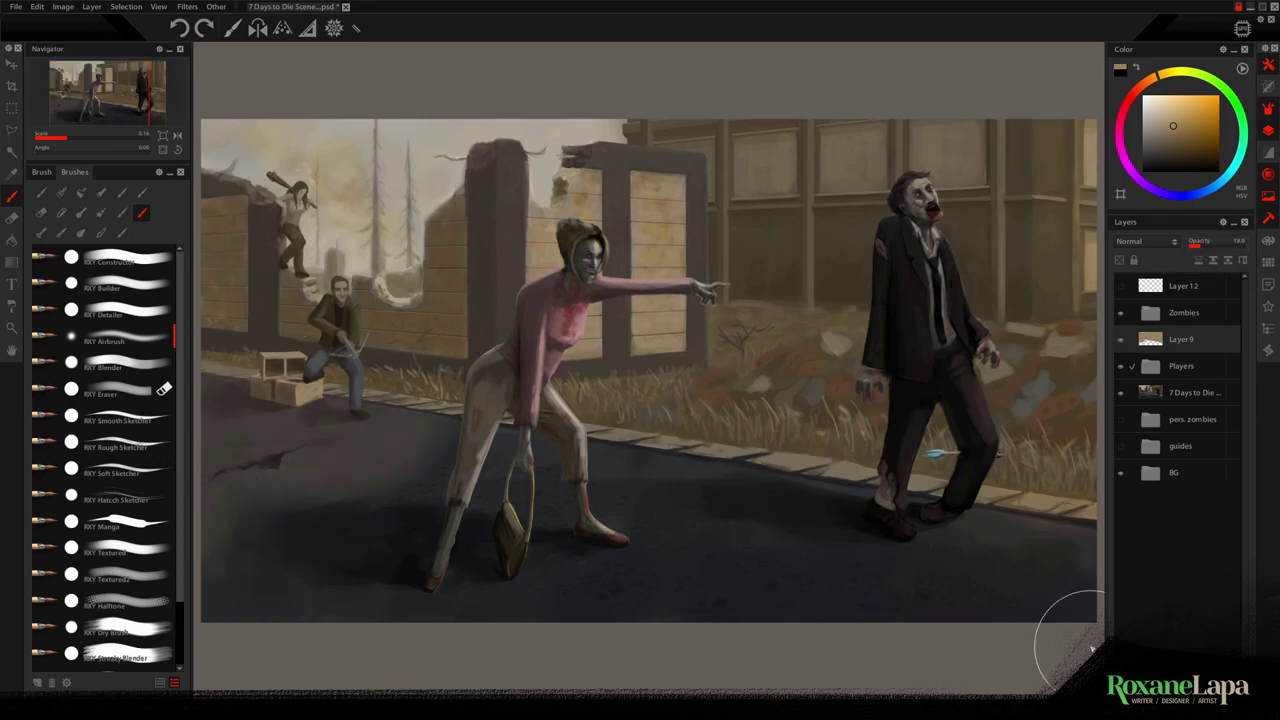
Erase the haze from the road around the crossbow man's feet and save the painting
key(e)
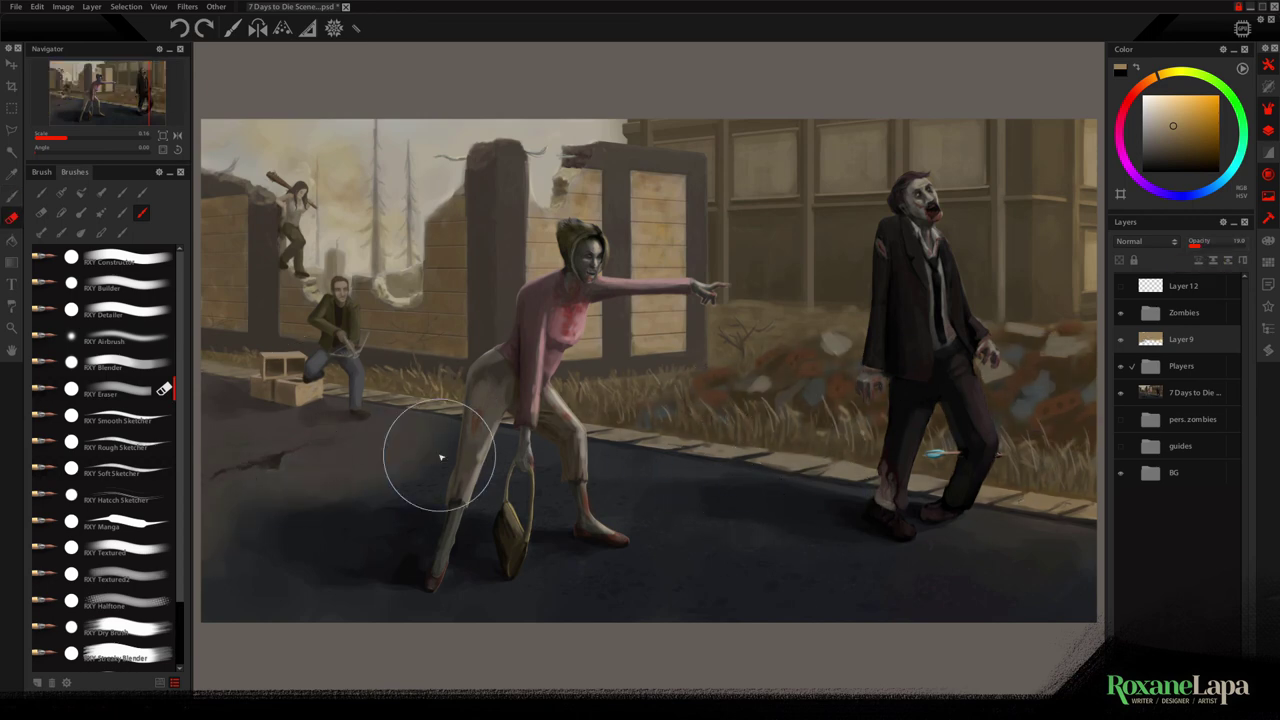
drag(335, 408, 297, 438)
key(b)
key(ctrl+s)
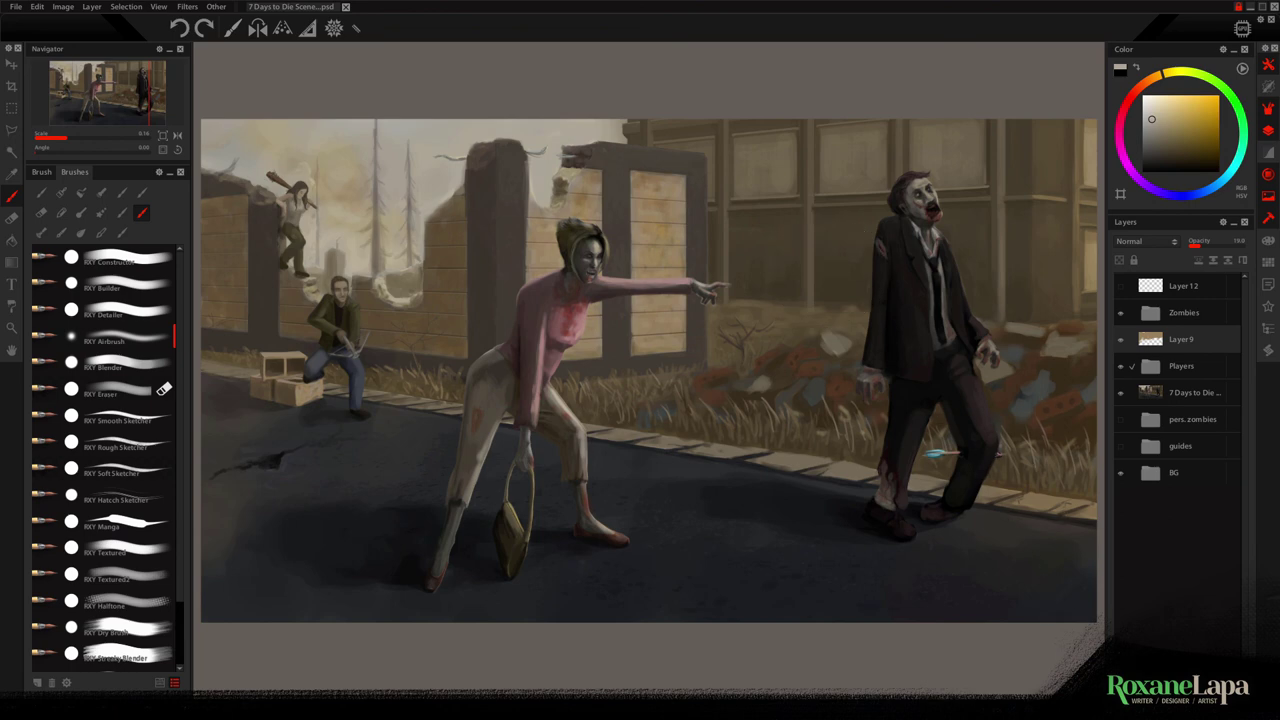
Airbrush pale mist over the ruined wall's end and the building on a new layer, erase the excess, and lower the layer's opacity
key(ctrl+shift+n)
drag(610, 128, 712, 154)
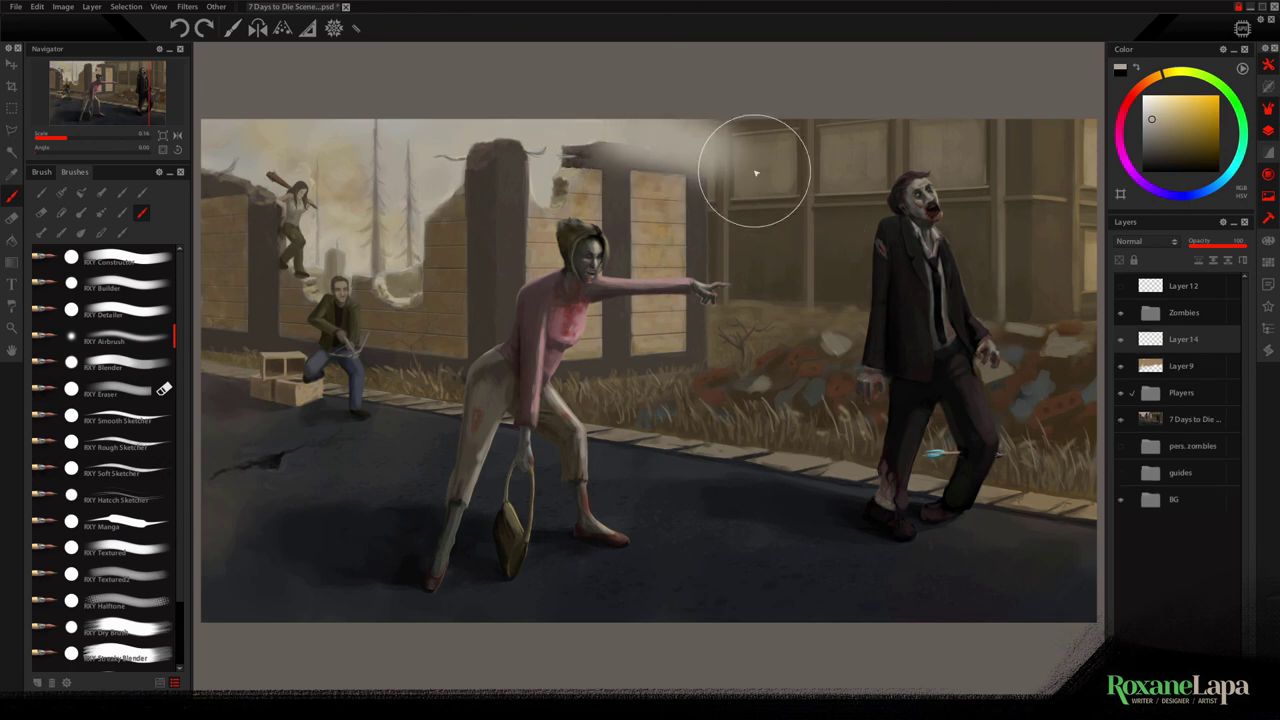
mouse_move(633, 120)
mouse_down()
mouse_move(600, 109)
mouse_move(683, 150)
mouse_move(714, 223)
mouse_move(773, 118)
mouse_move(749, 305)
mouse_up()
click(1214, 245)
key(e)
drag(696, 270, 698, 163)
key(b)
drag(810, 250, 830, 175)
key(e)
key(b)
mouse_move(840, 280)
mouse_down()
mouse_move(813, 263)
mouse_move(849, 77)
mouse_up()
click(1198, 245)
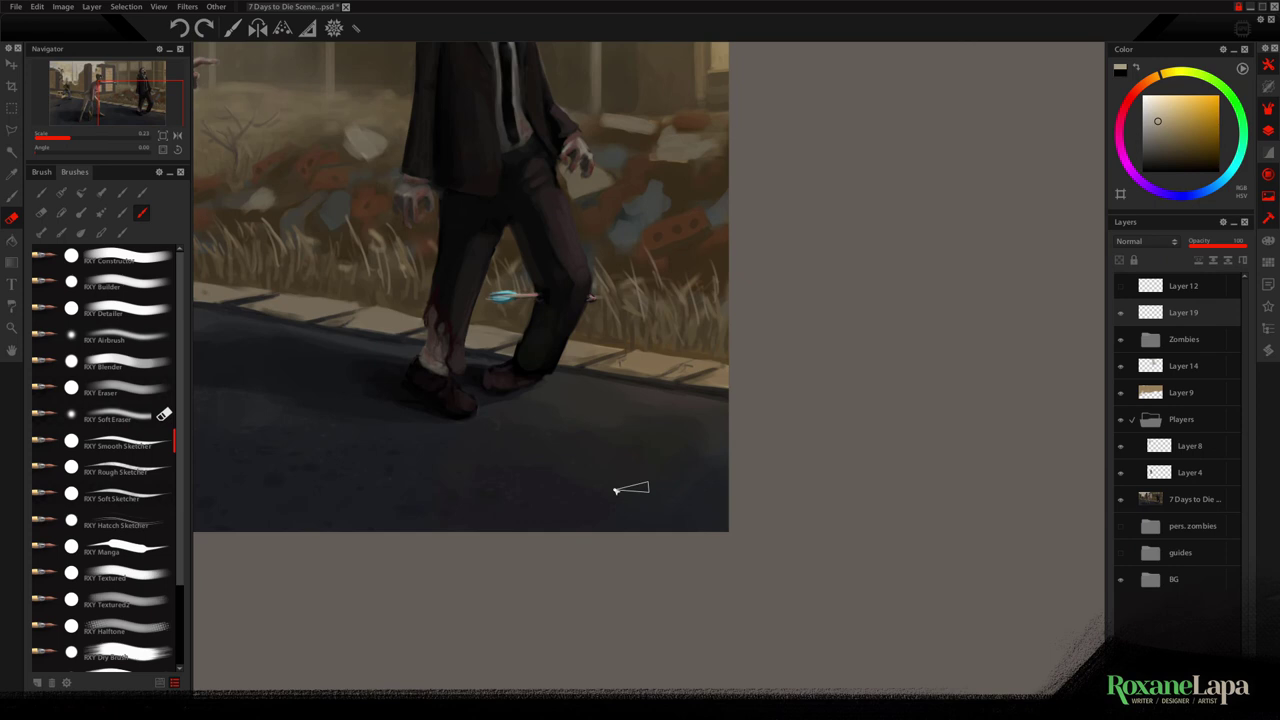
Write a signature on the road on Layer 19, then transform it into place in the painting's lower right corner
mouse_move(620, 497)
mouse_down()
mouse_move(601, 445)
mouse_move(633, 455)
mouse_move(632, 426)
mouse_move(626, 498)
mouse_move(617, 420)
mouse_move(657, 470)
mouse_move(612, 491)
mouse_up()
key(v)
key(b)
key(ctrl+t)
mouse_move(543, 366)
mouse_down()
mouse_move(614, 443)
mouse_move(686, 486)
mouse_up()
key(Return)
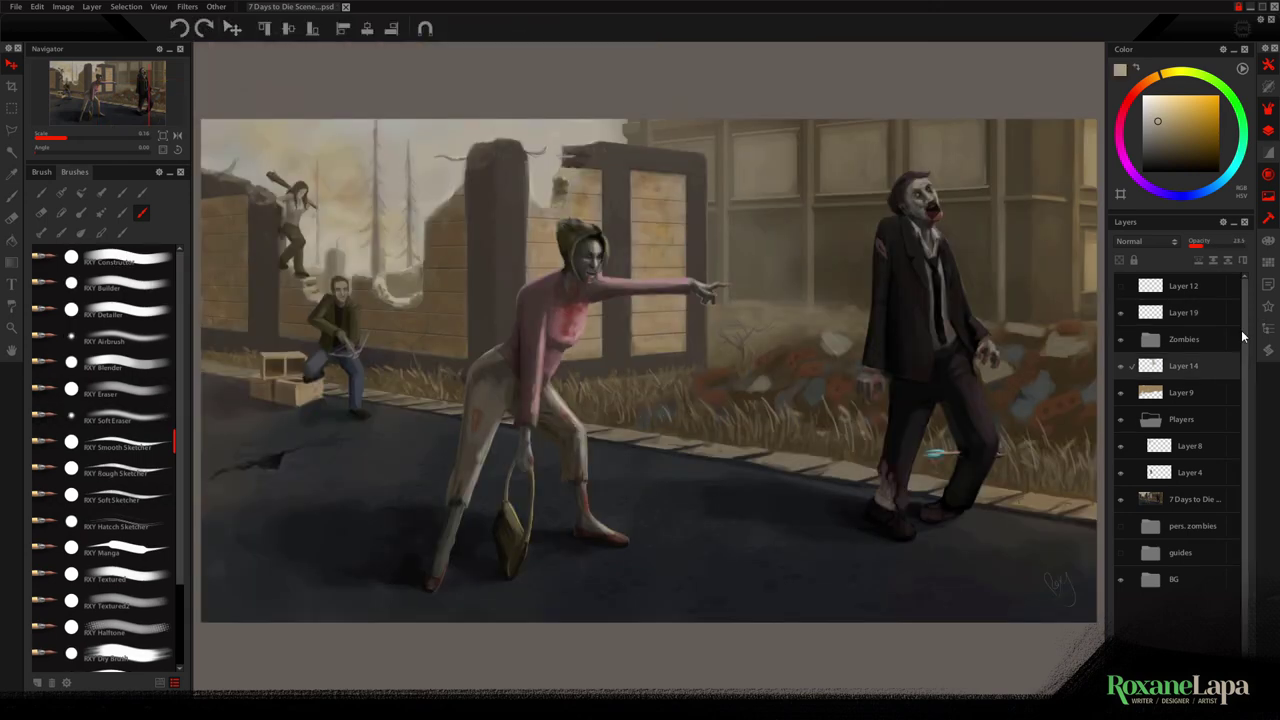
Toggle the visibility of Layer 14 and Layer 9 to compare the scene with and without the haze
click(1122, 367)
click(1122, 367)
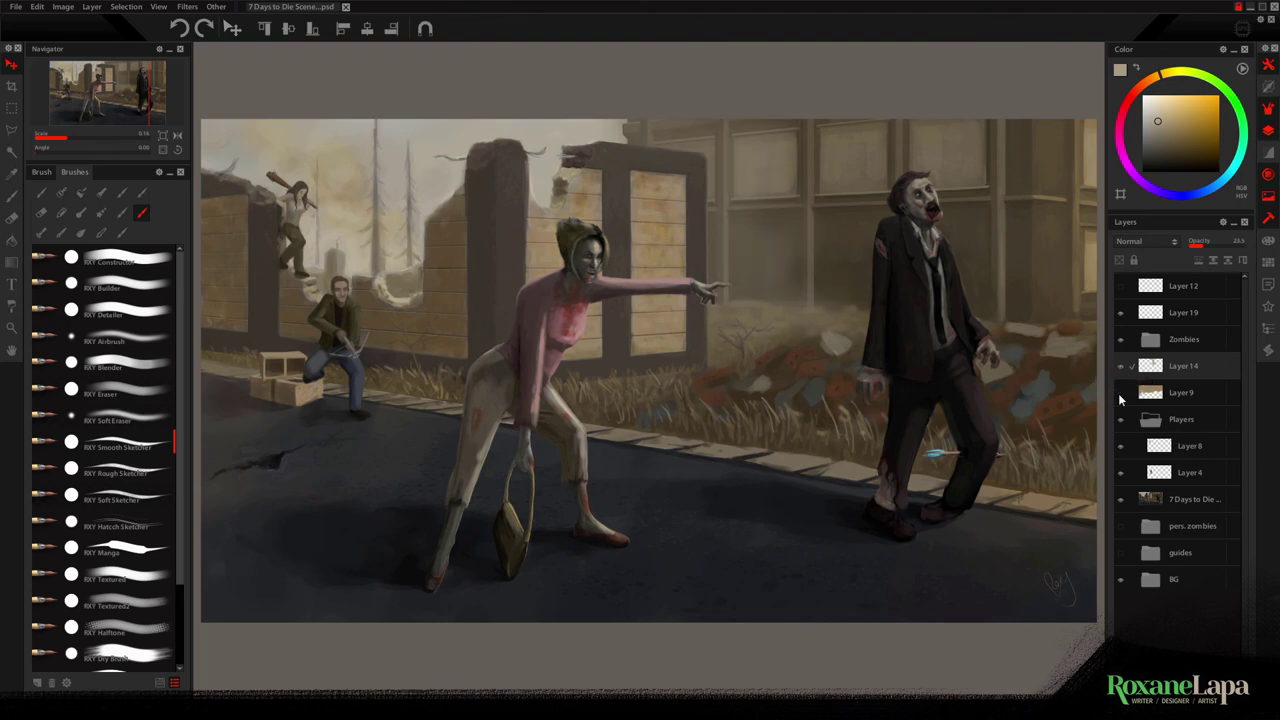
click(1120, 398)
click(1120, 398)
click(1119, 396)
Add a new layer above the flattened background and paint a jagged broken hole in the building's upper window
click(1177, 498)
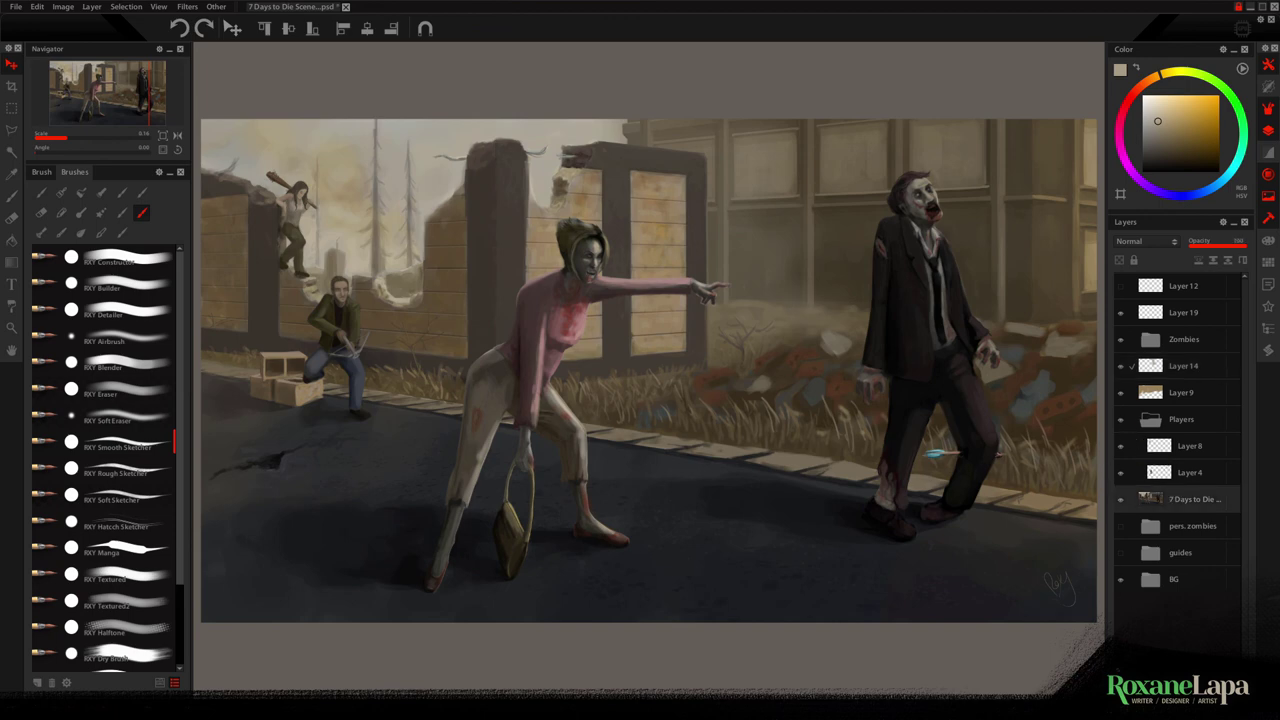
key(ctrl+shift+n)
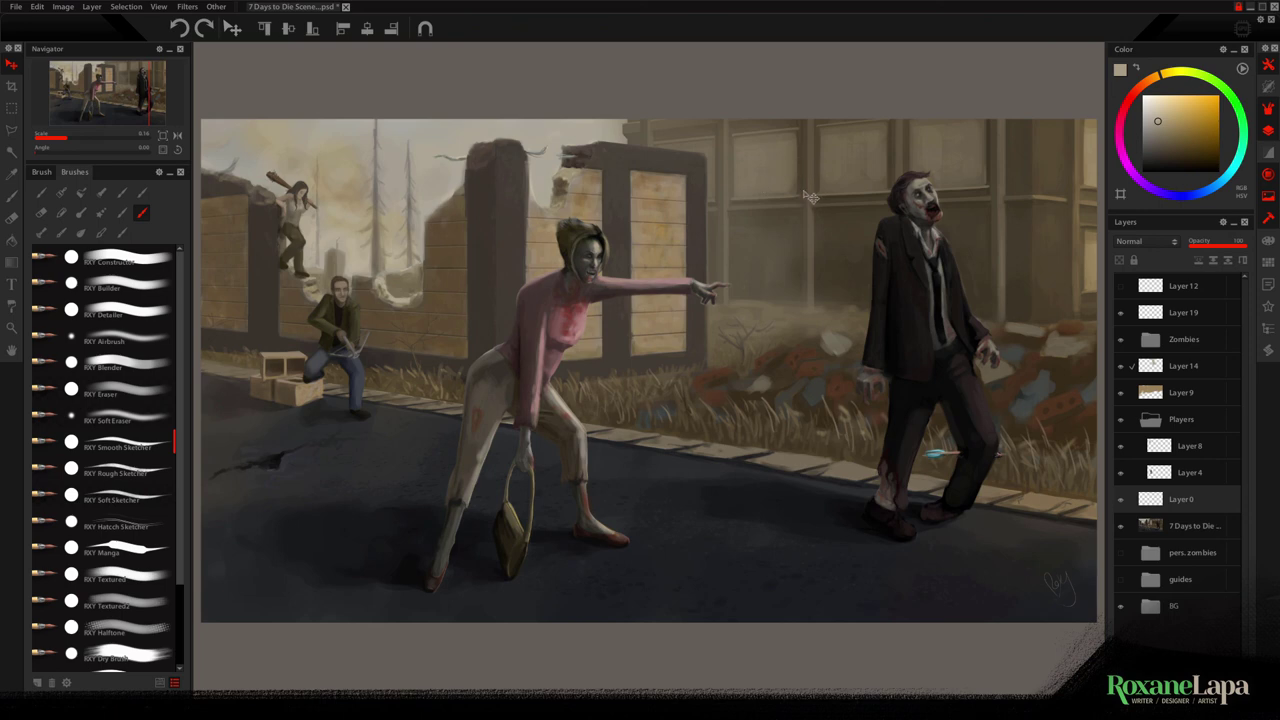
key(b)
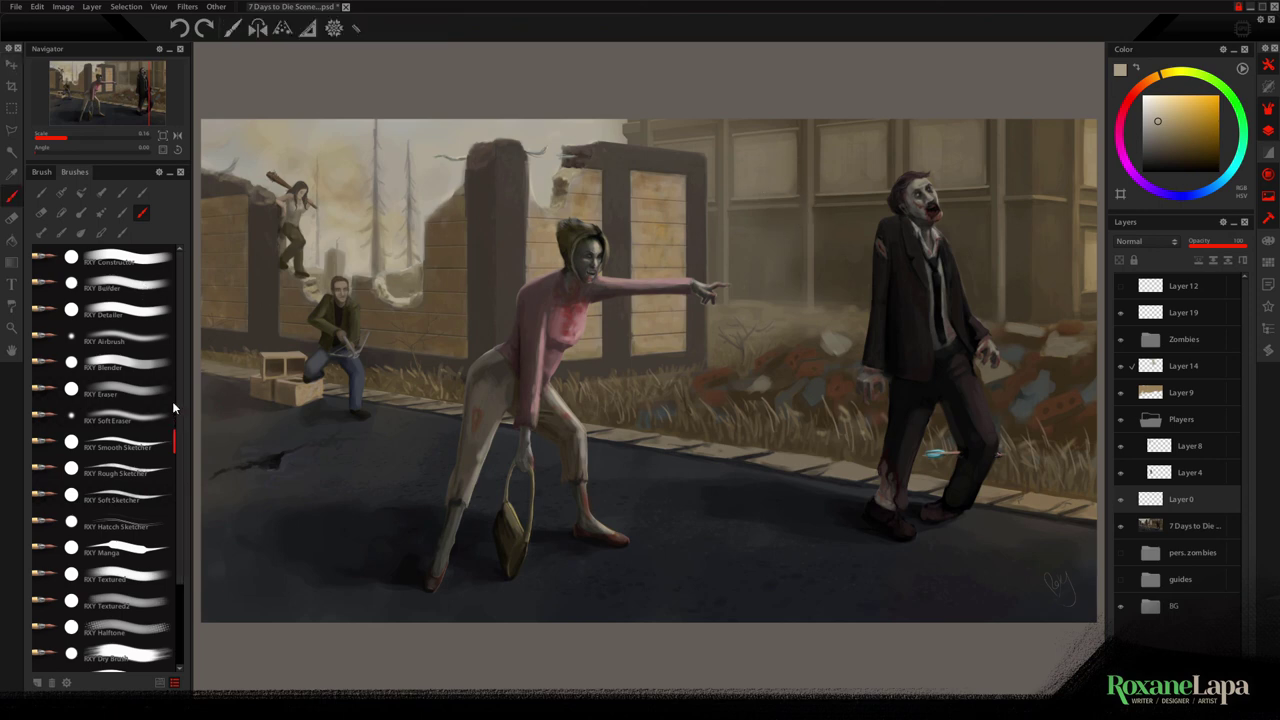
click(148, 268)
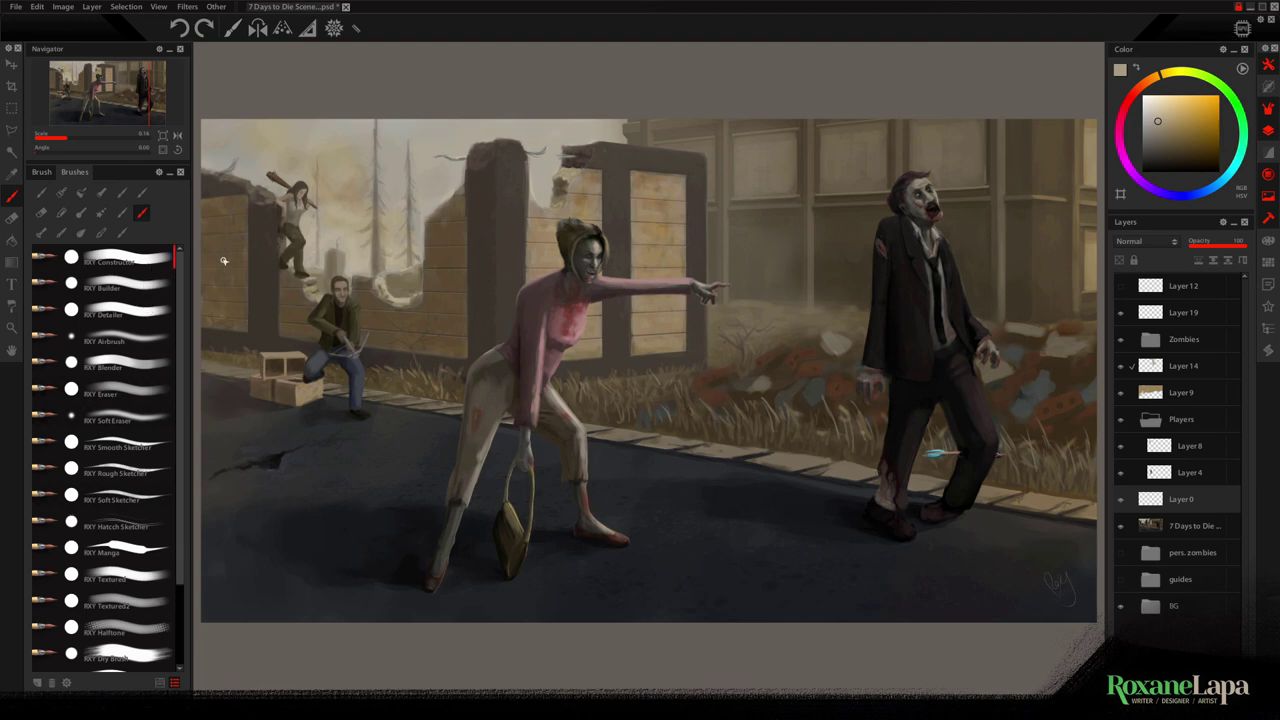
alt+click(870, 166)
key(l)
key(b)
drag(857, 177, 880, 175)
Darken and touch up the broken window hole with near-black, and lower its layer's opacity
click(1159, 171)
key(ctrl+d)
drag(1246, 245, 1233, 245)
drag(872, 150, 858, 182)
drag(1233, 245, 1221, 245)
Draw thin branching cracks across the asphalt on new layers and adjust the crack layer's blend mode and opacity
key(ctrl+shift+n)
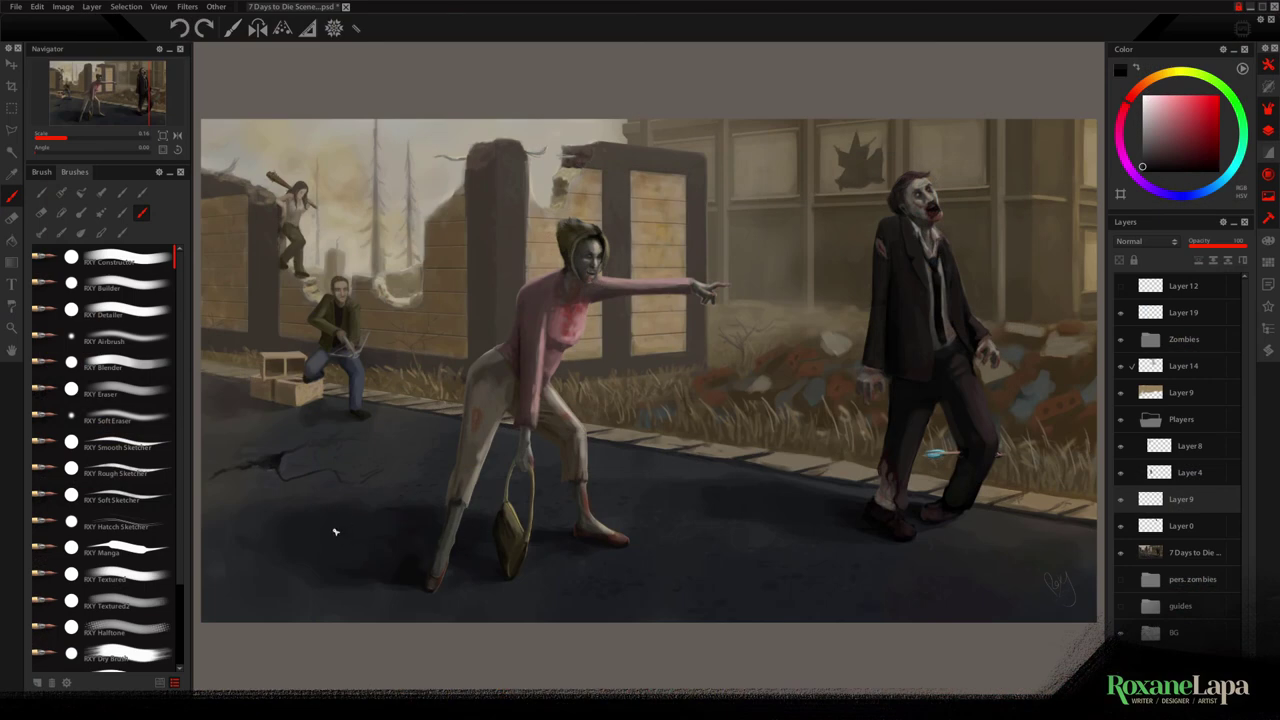
mouse_move(738, 580)
mouse_down()
mouse_move(770, 610)
mouse_move(808, 618)
mouse_up()
key(ctrl+shift+n)
drag(364, 480, 350, 488)
click(1146, 241)
click(1178, 410)
click(1225, 243)
Choose a speckle texture brush and a dark muted color for texturing the asphalt on a new layer, and change the blend mode
scroll(110, 450, down, 4)
click(110, 630)
key(ctrl+shift+n)
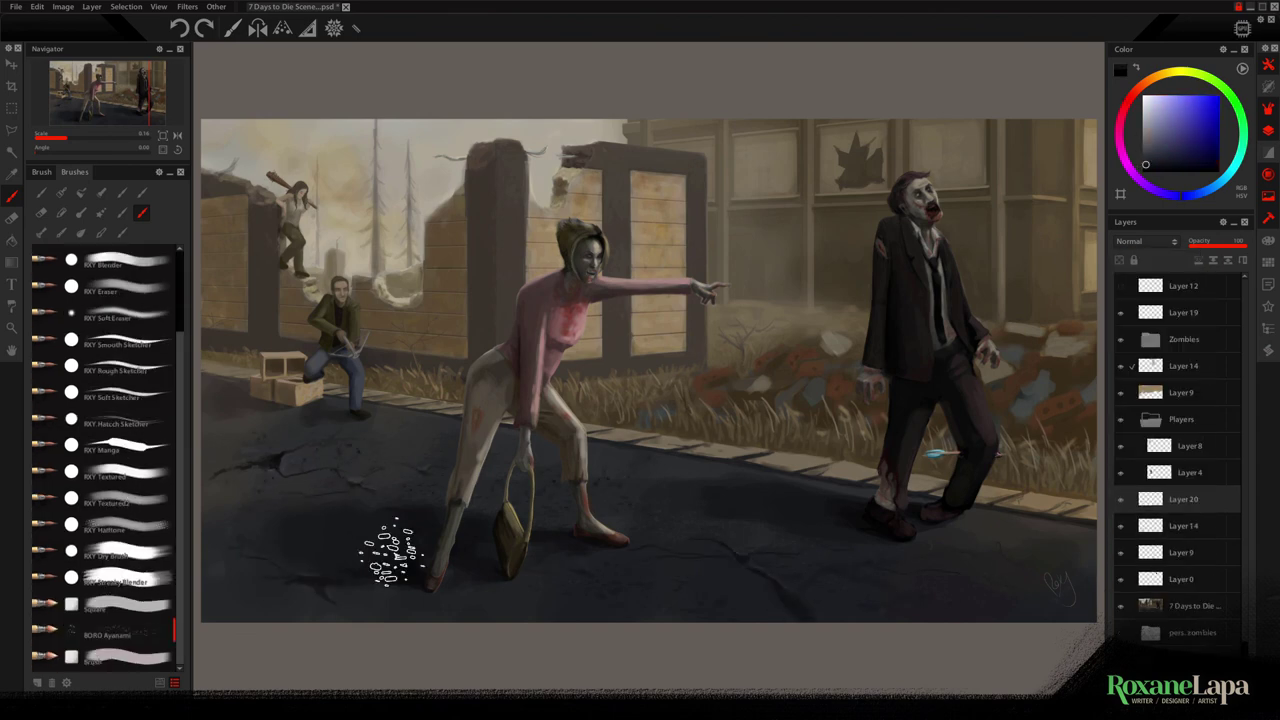
click(1157, 76)
click(1152, 152)
click(1146, 241)
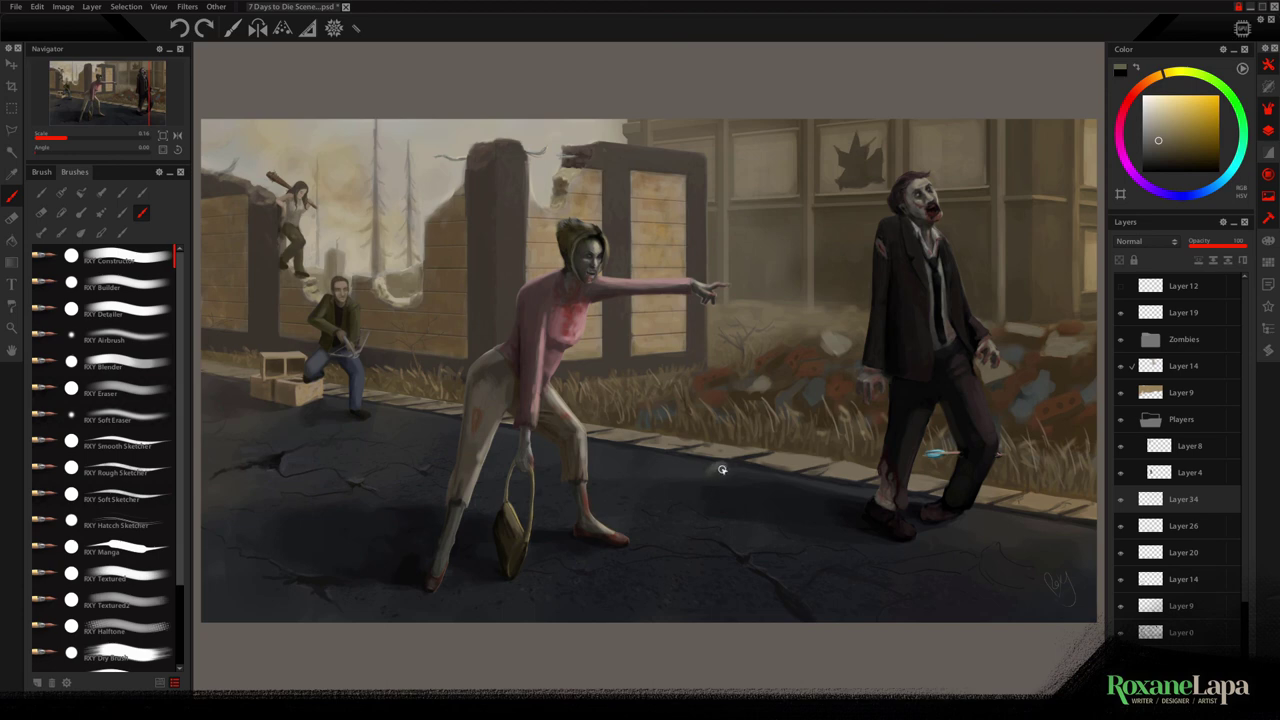
Paint a small shaded rock on the road near the curb and place a transformed copy near the cracks below the crossbow man
click(702, 474)
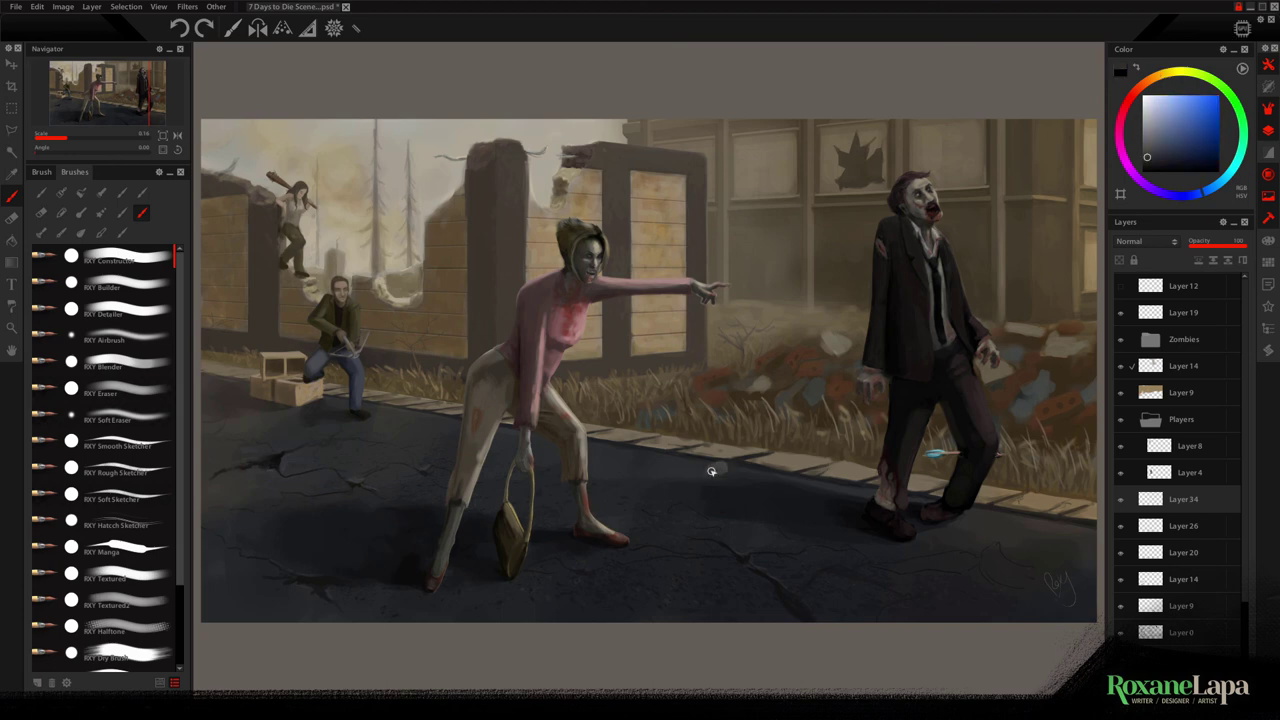
click(712, 471)
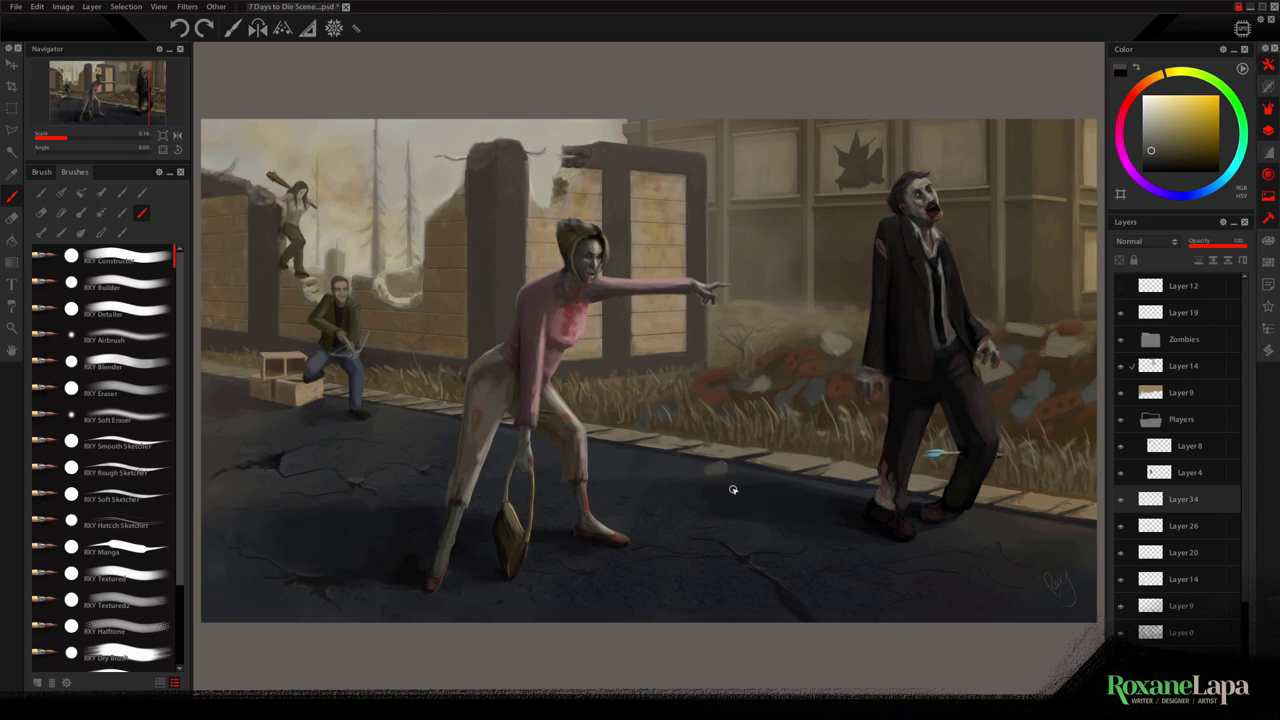
click(757, 391)
click(710, 476)
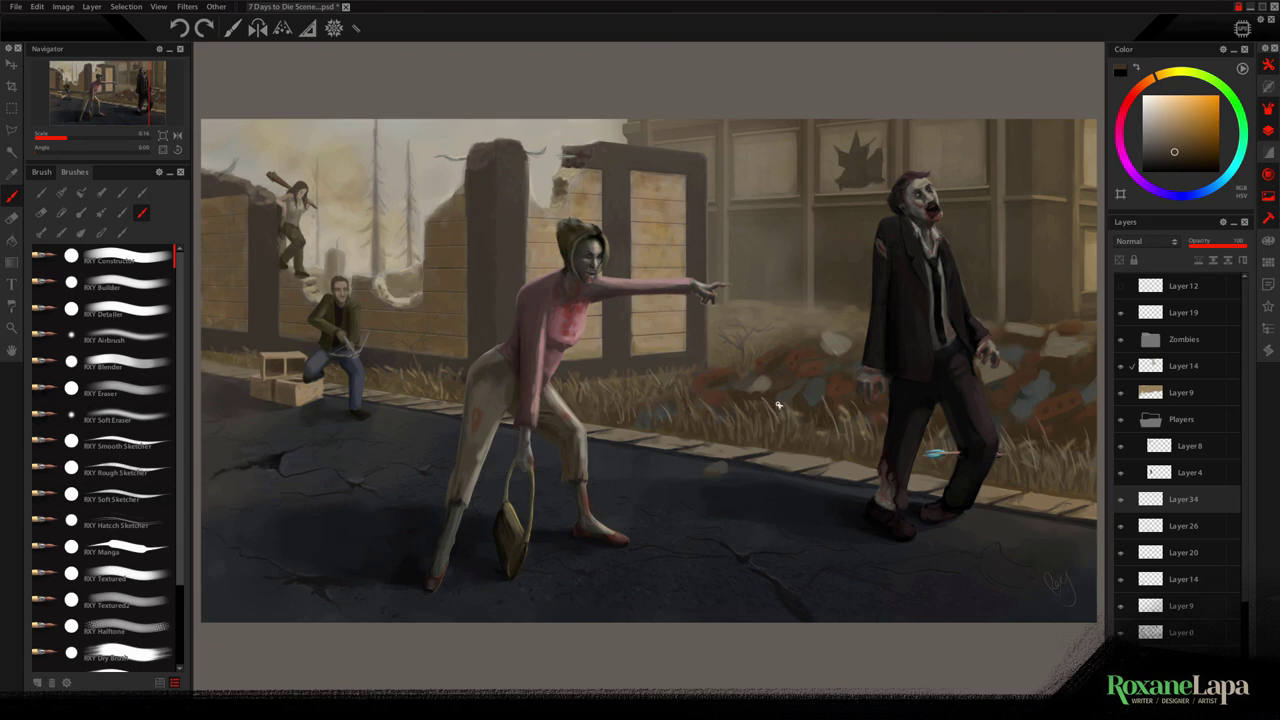
click(758, 486)
drag(726, 474, 706, 476)
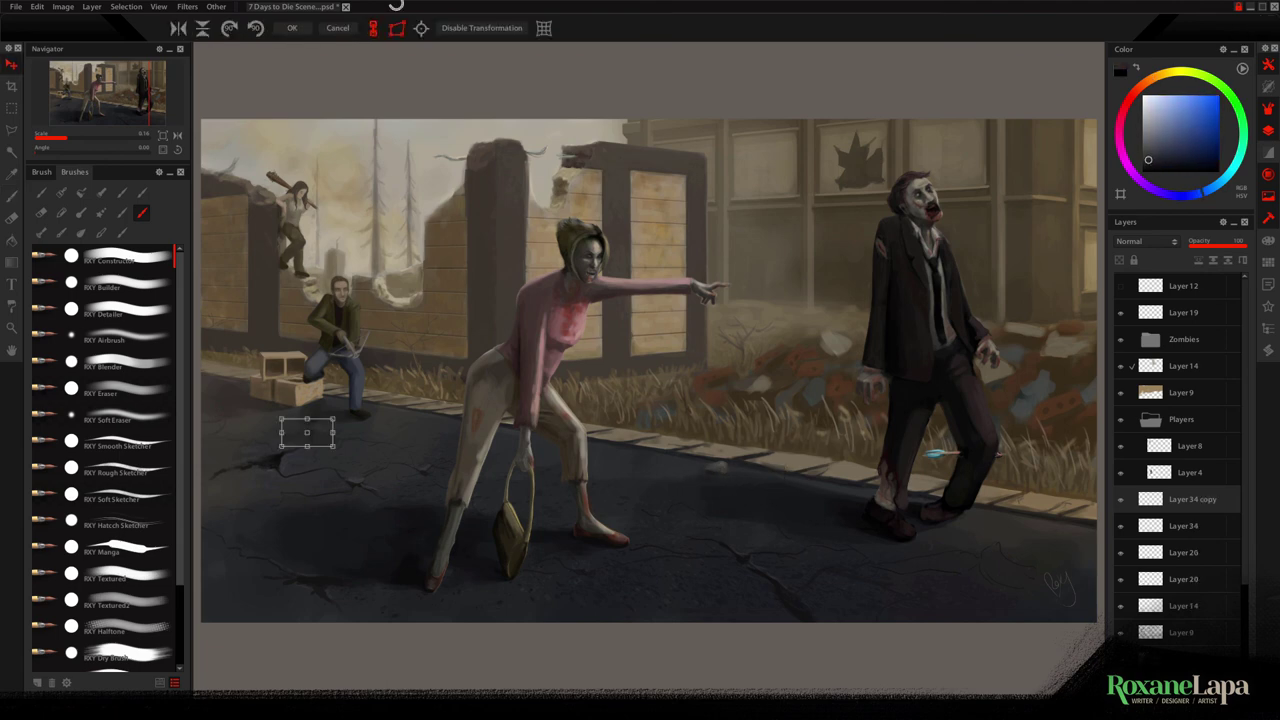
key(Return)
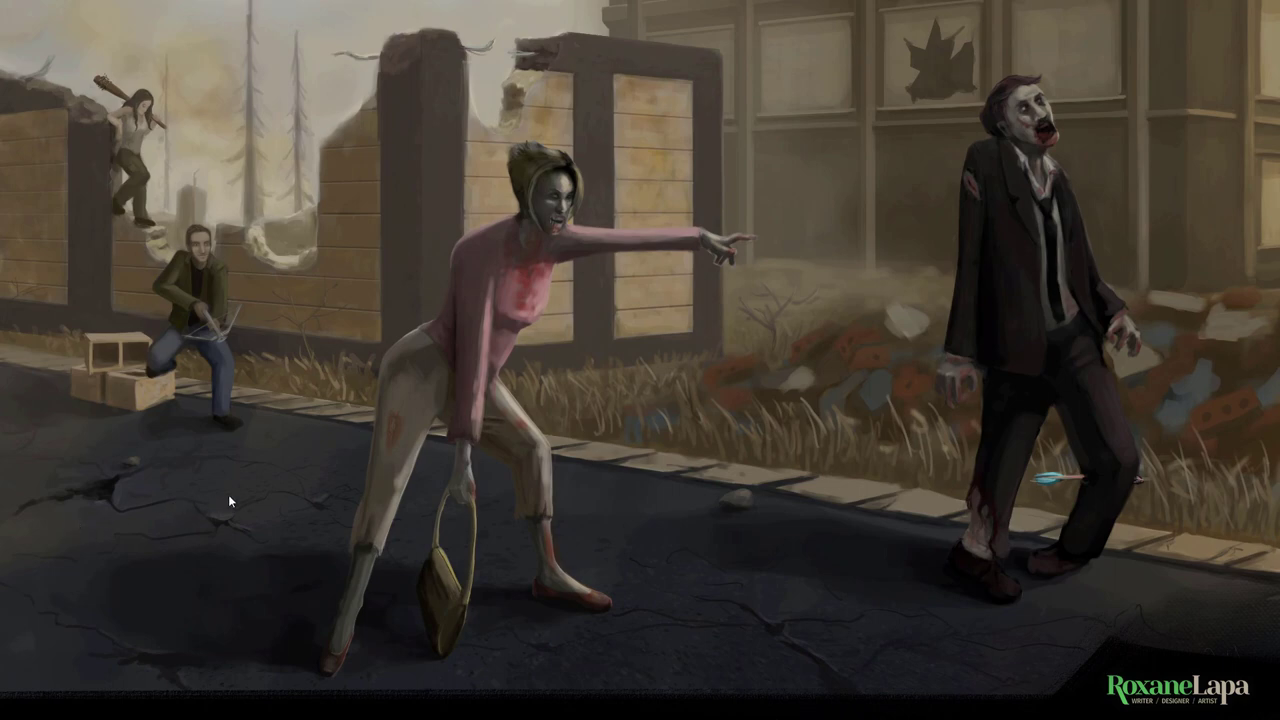
Inspect the finished painting up close around the two background players and the ruined wall
key(ctrl+plus)
drag(165, 342, 451, 517)
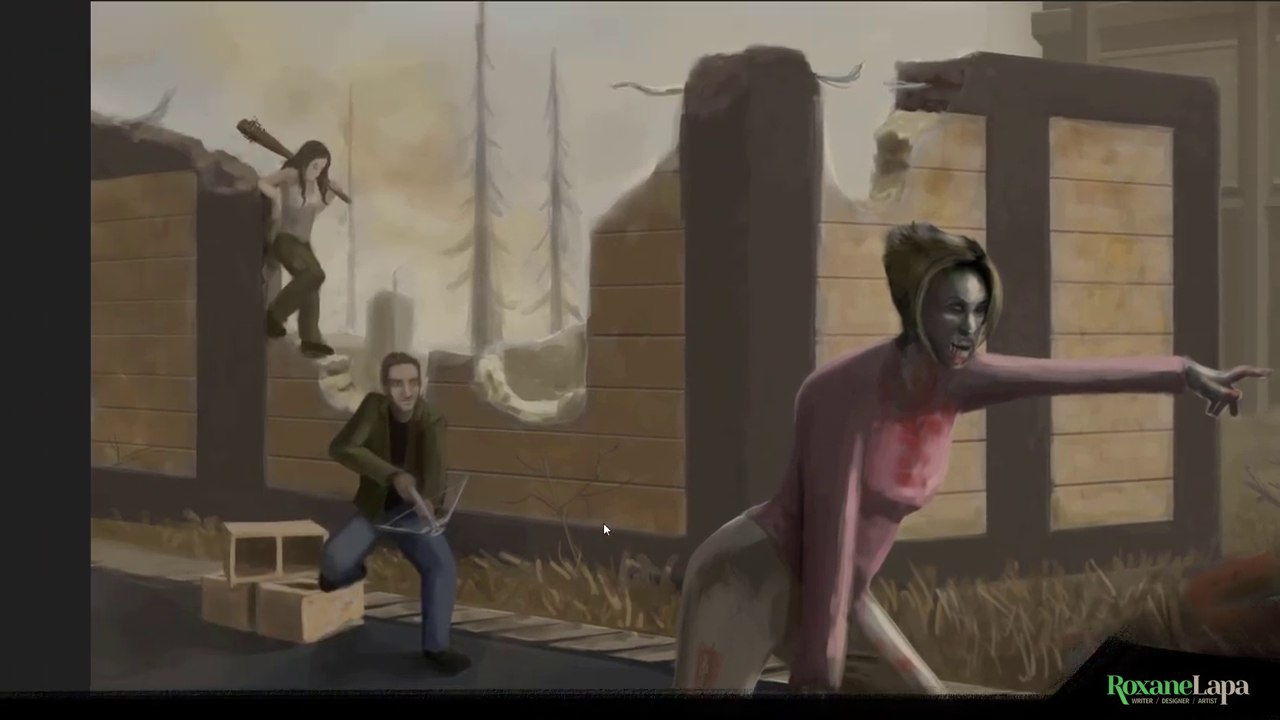